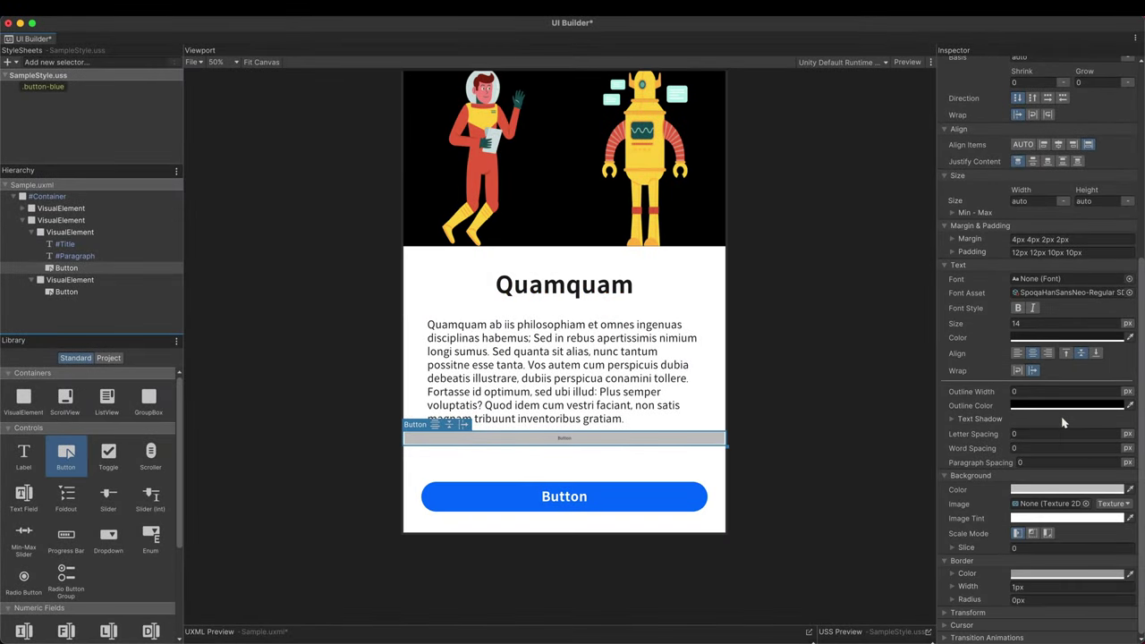
Drag the .button-blue selector onto the grey Button under the paragraph to apply the class
{"action": "scroll", "coordinate": [1035, 425], "scroll_direction": "up", "scroll_amount": 5}
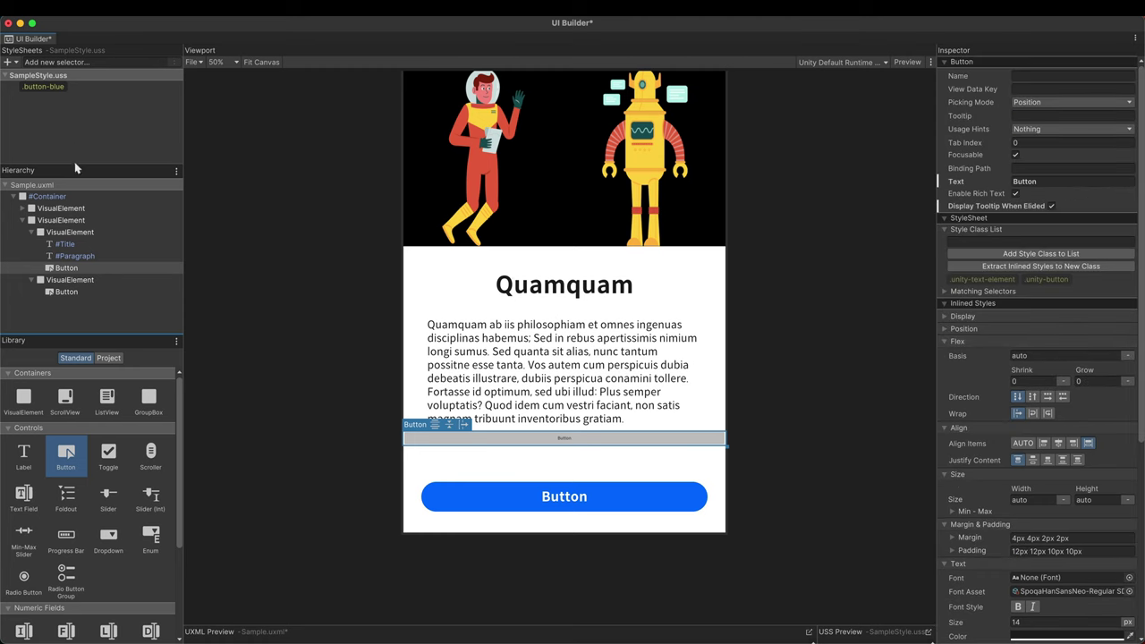
{"action": "left_click_drag", "start_coordinate": [43, 86], "coordinate": [79, 274]}
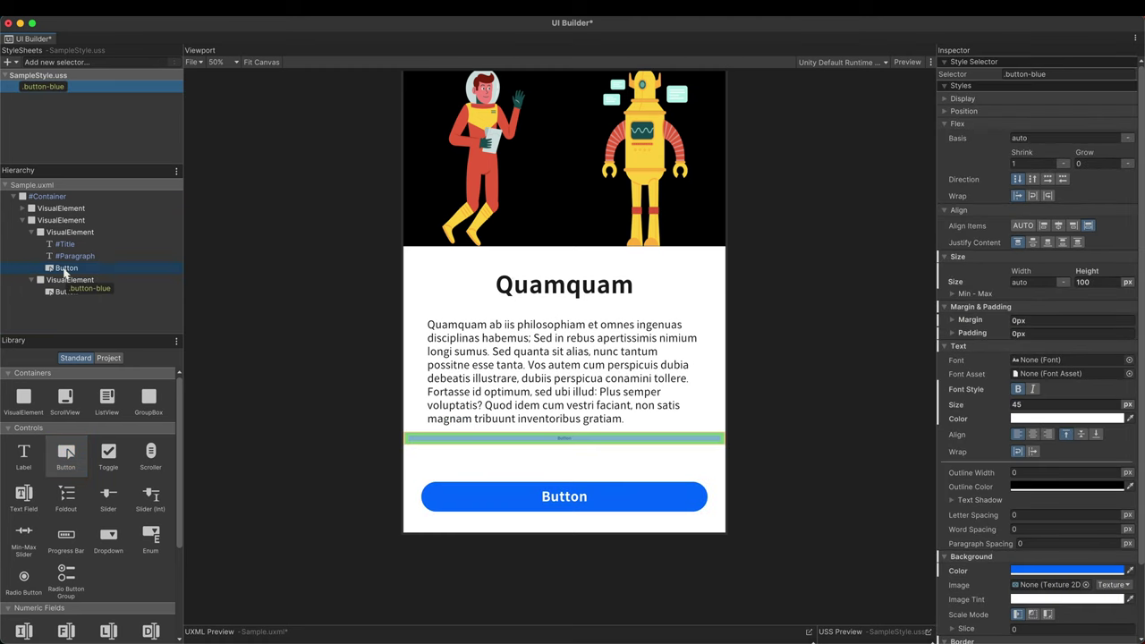
{"action": "left_click_drag", "start_coordinate": [79, 274], "coordinate": [79, 274]}
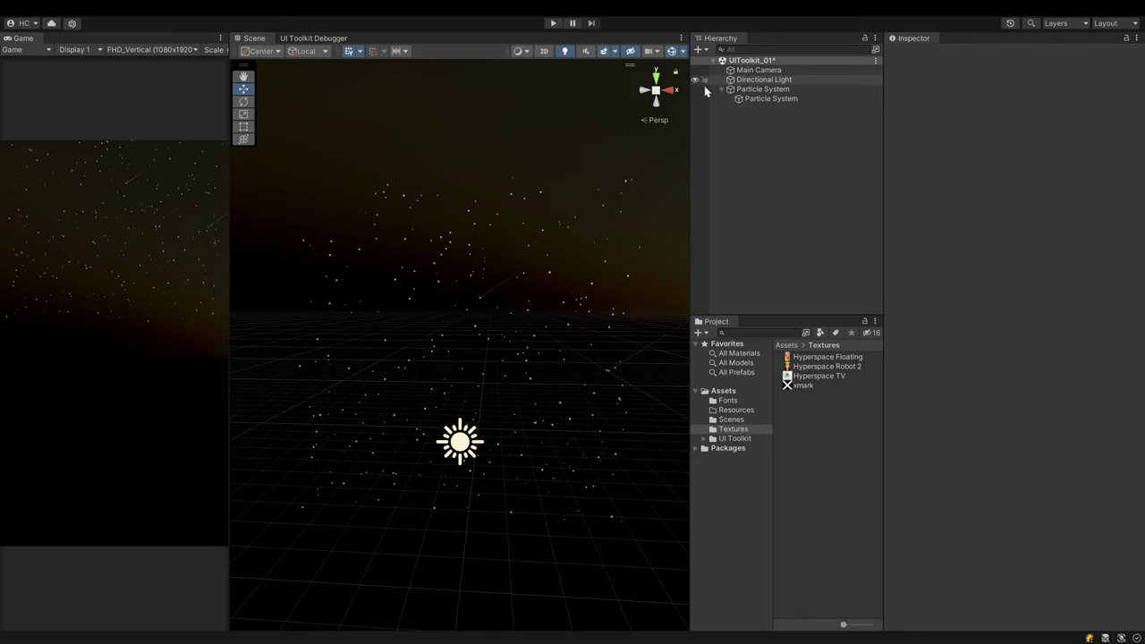
Create a UI Toolkit UI Document in the Resources folder and name it Sample
{"action": "left_click", "coordinate": [773, 93]}
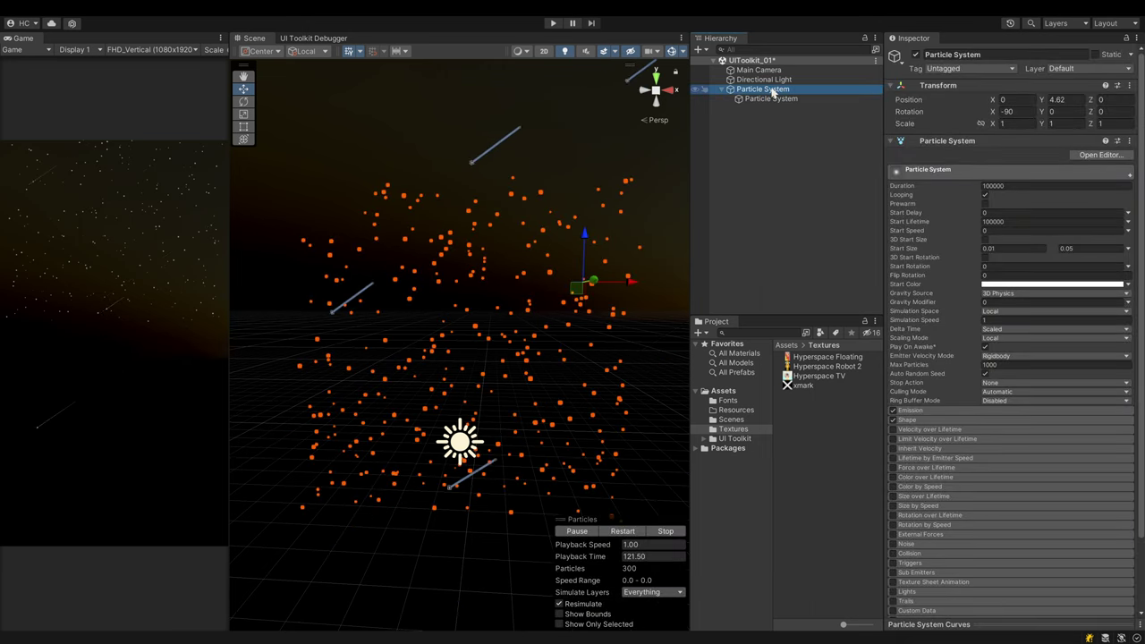
{"action": "left_click", "coordinate": [737, 410]}
{"action": "right_click", "coordinate": [800, 378]}
{"action": "mouse_move", "coordinate": [819, 311]}
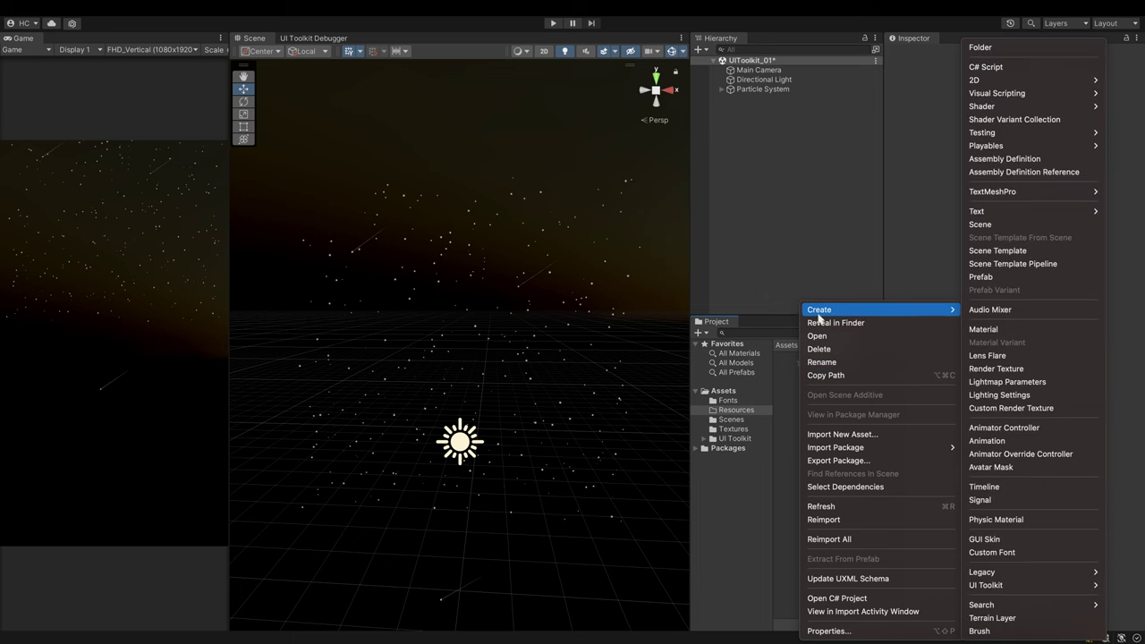
{"action": "mouse_move", "coordinate": [989, 574]}
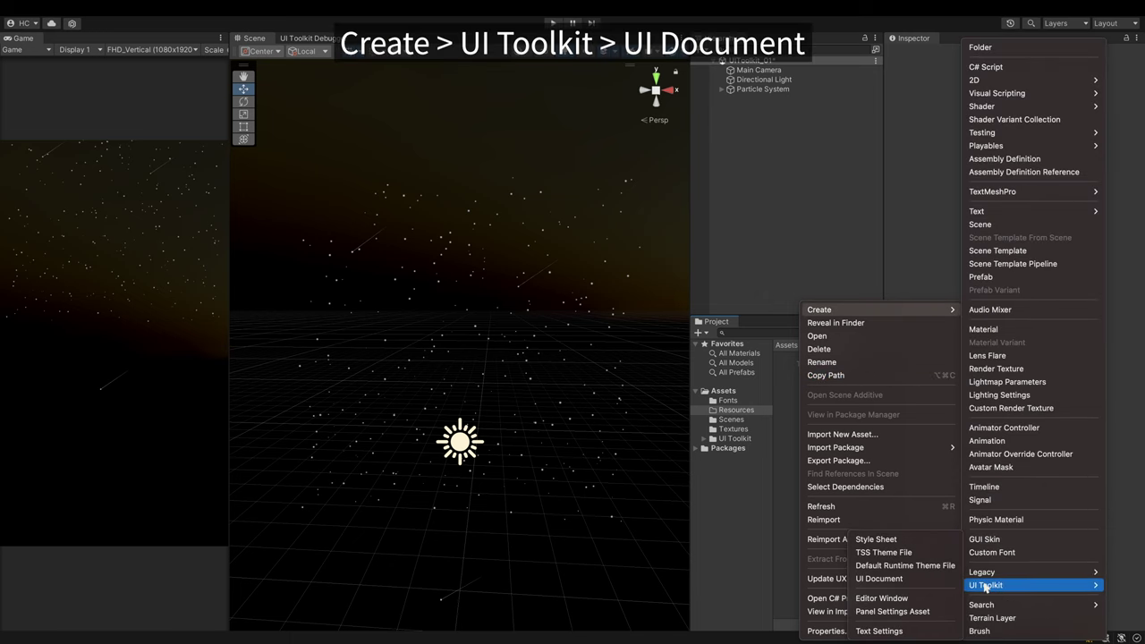
{"action": "left_click", "coordinate": [879, 579]}
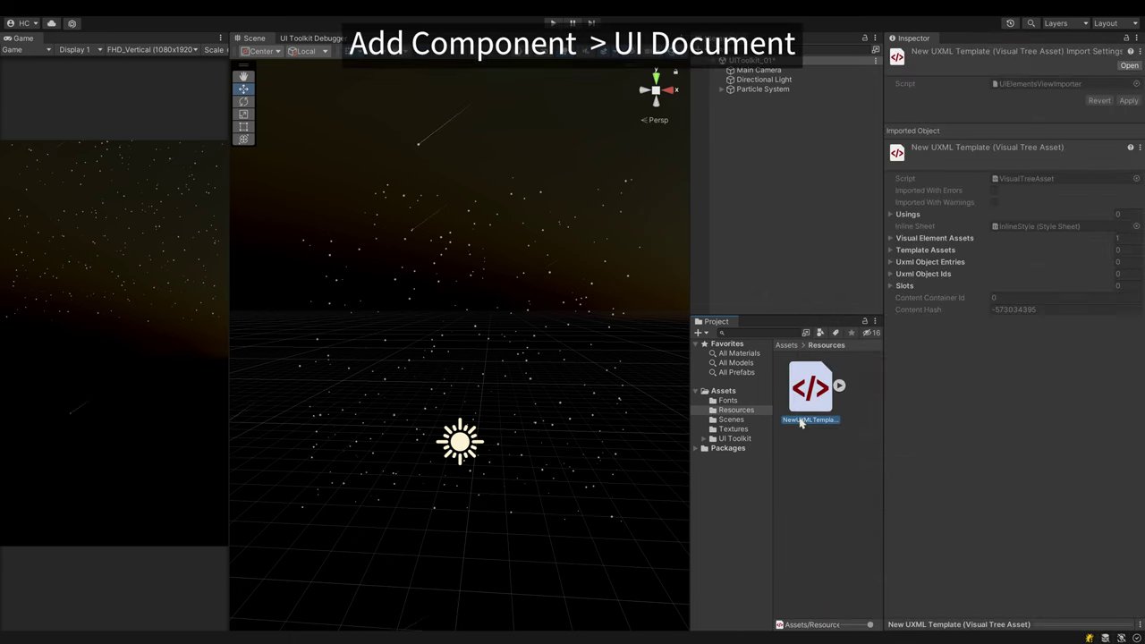
{"action": "type", "text": "Sample"}
{"action": "key", "text": "Return"}
Create an empty game object named UI in the scene
{"action": "left_click", "coordinate": [699, 51]}
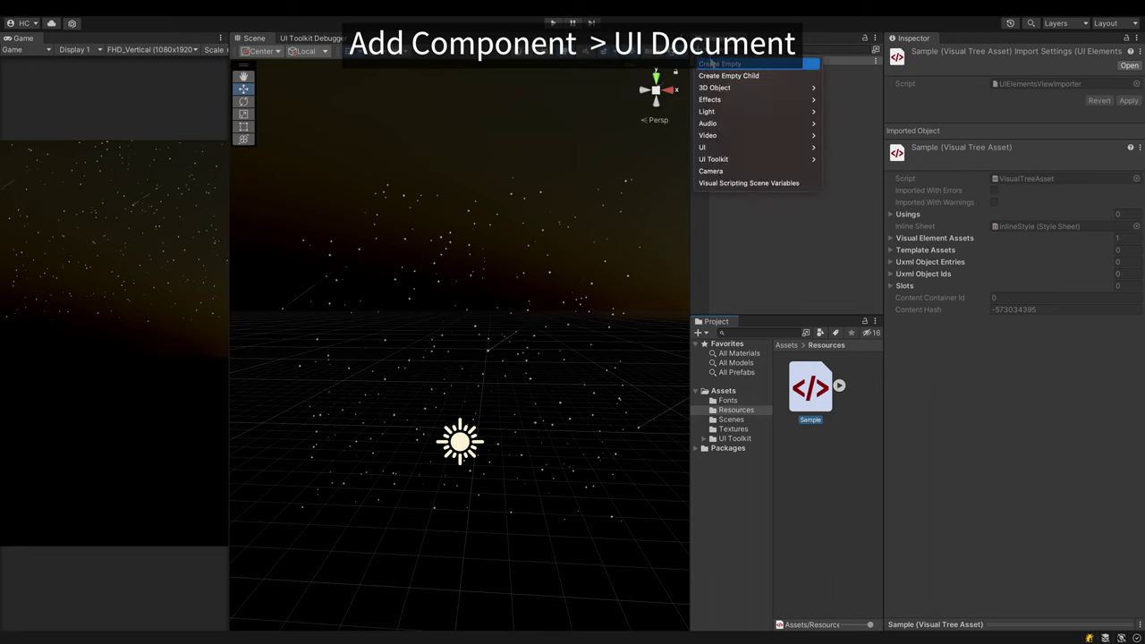
{"action": "left_click", "coordinate": [713, 65]}
{"action": "type", "text": "UI"}
{"action": "key", "text": "Return"}
Add a UI Document component to UI with Sample as its Source Asset
{"action": "left_click", "coordinate": [962, 145]}
{"action": "type", "text": "UID"}
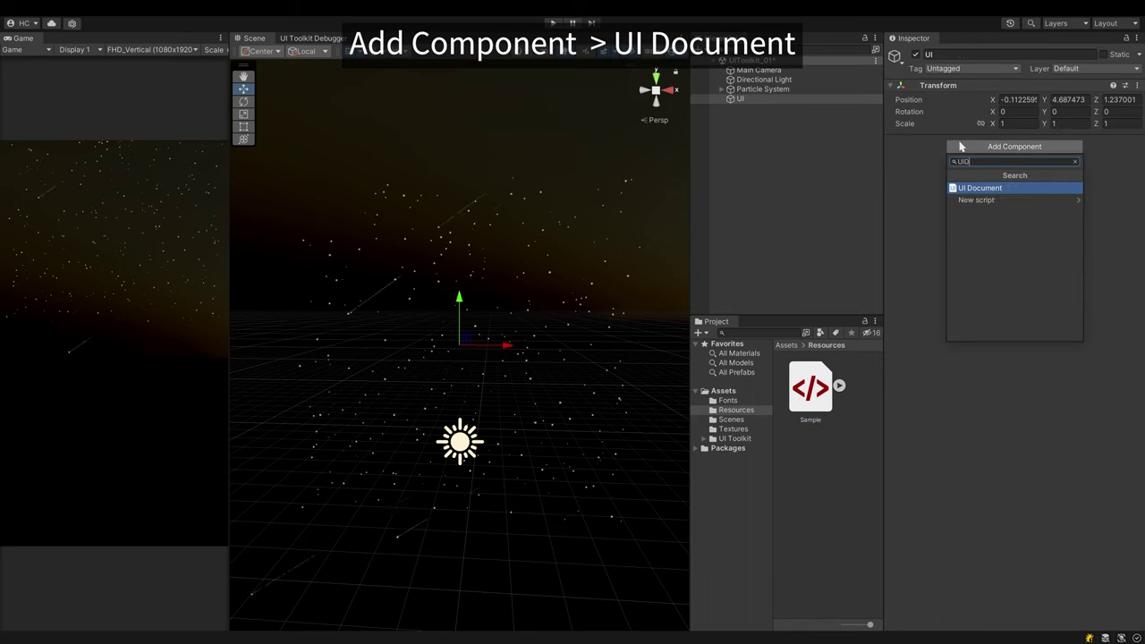
{"action": "key", "text": "Return"}
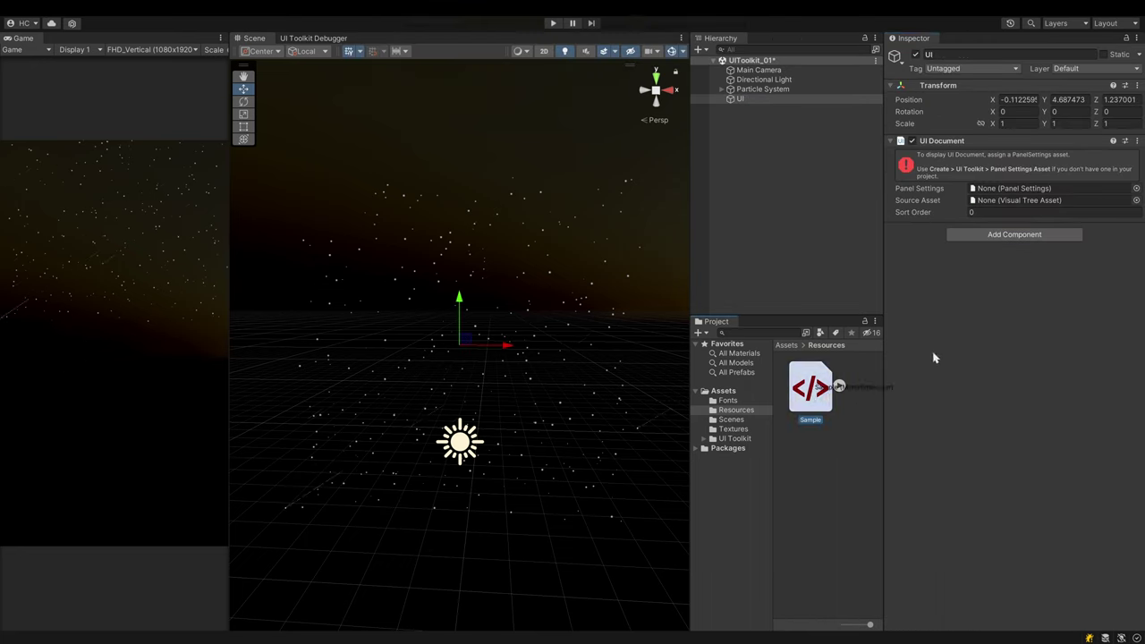
{"action": "left_click_drag", "start_coordinate": [985, 221], "coordinate": [986, 203]}
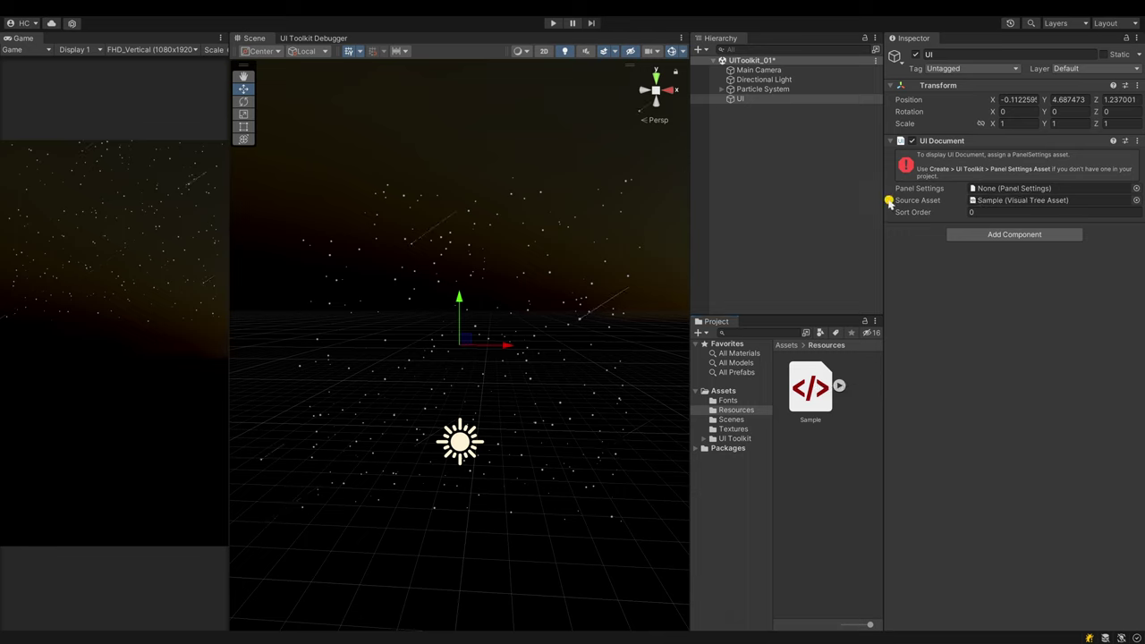
{"action": "left_click", "coordinate": [893, 166]}
{"action": "left_click", "coordinate": [889, 188]}
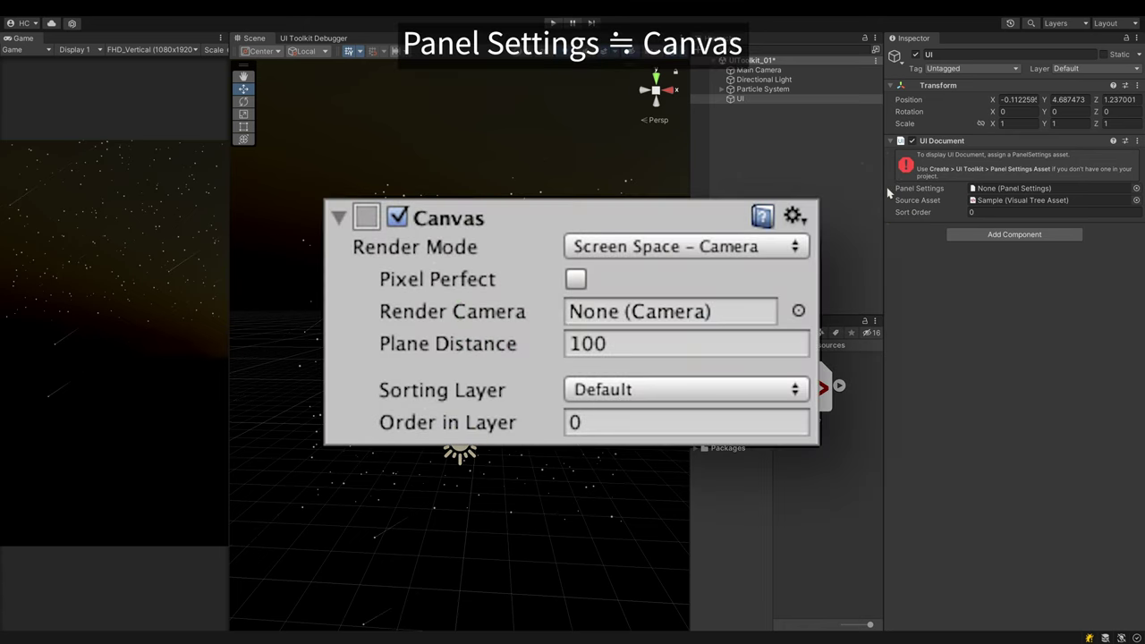
Create a Panel Settings asset named Setting in Resources with Constant Pixel Size scale mode
{"action": "right_click", "coordinate": [800, 462]}
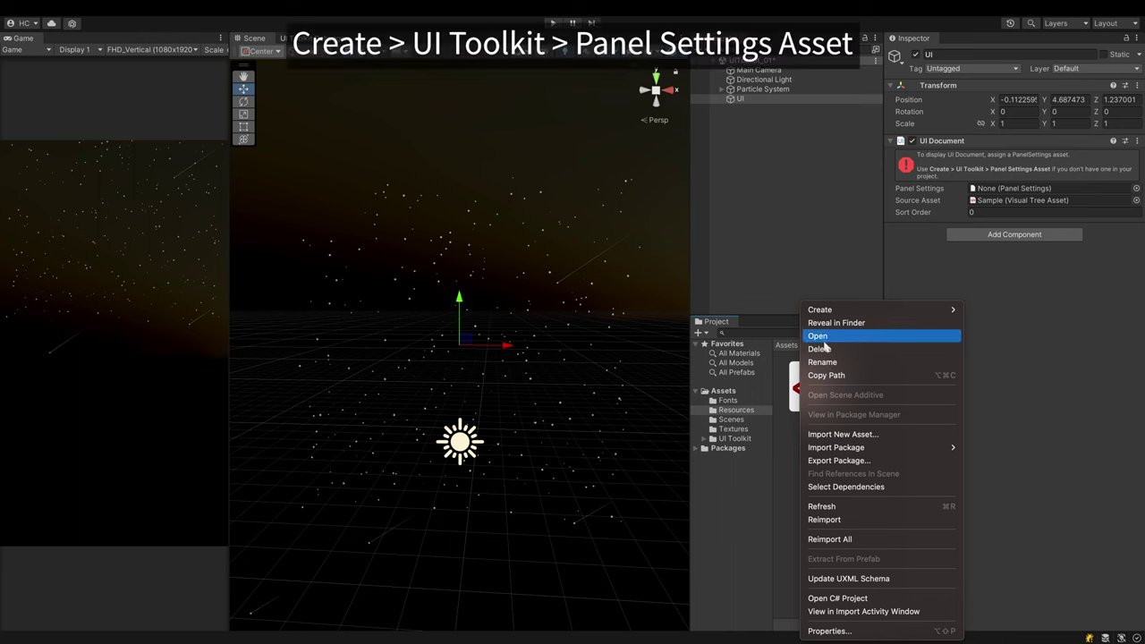
{"action": "mouse_move", "coordinate": [931, 310]}
{"action": "mouse_move", "coordinate": [989, 585]}
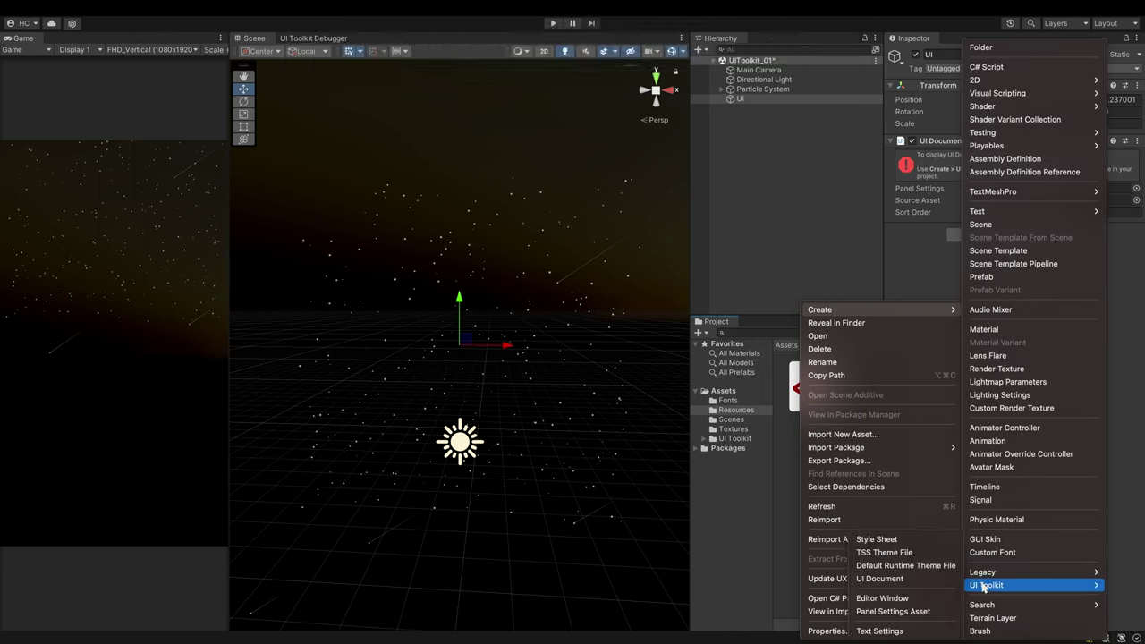
{"action": "left_click", "coordinate": [889, 612]}
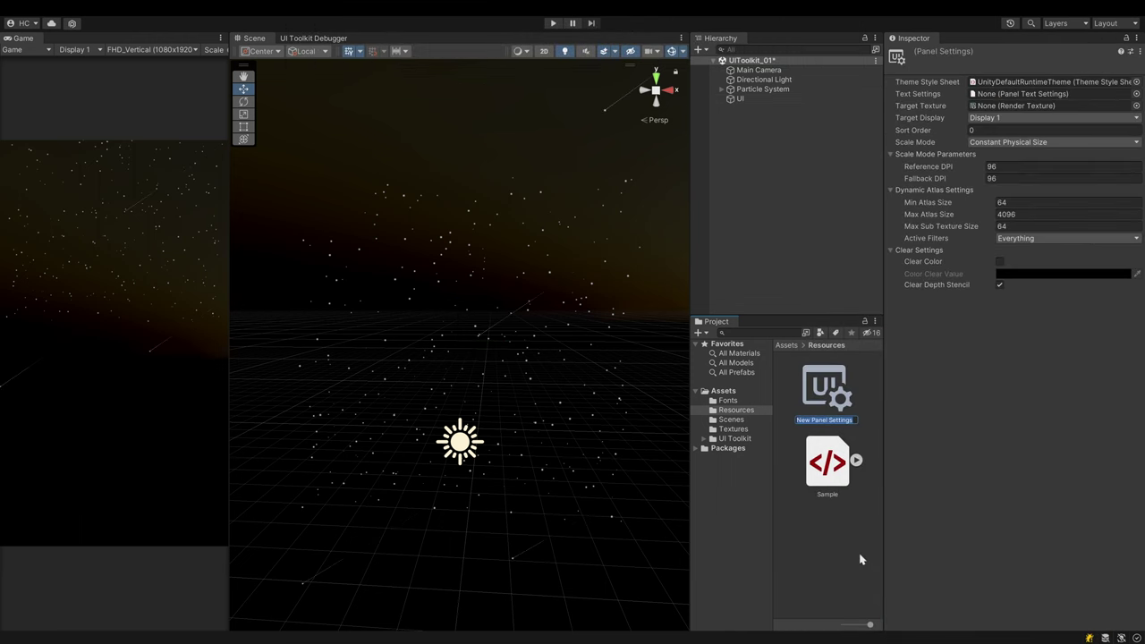
{"action": "type", "text": "Settings"}
{"action": "key", "text": "Return"}
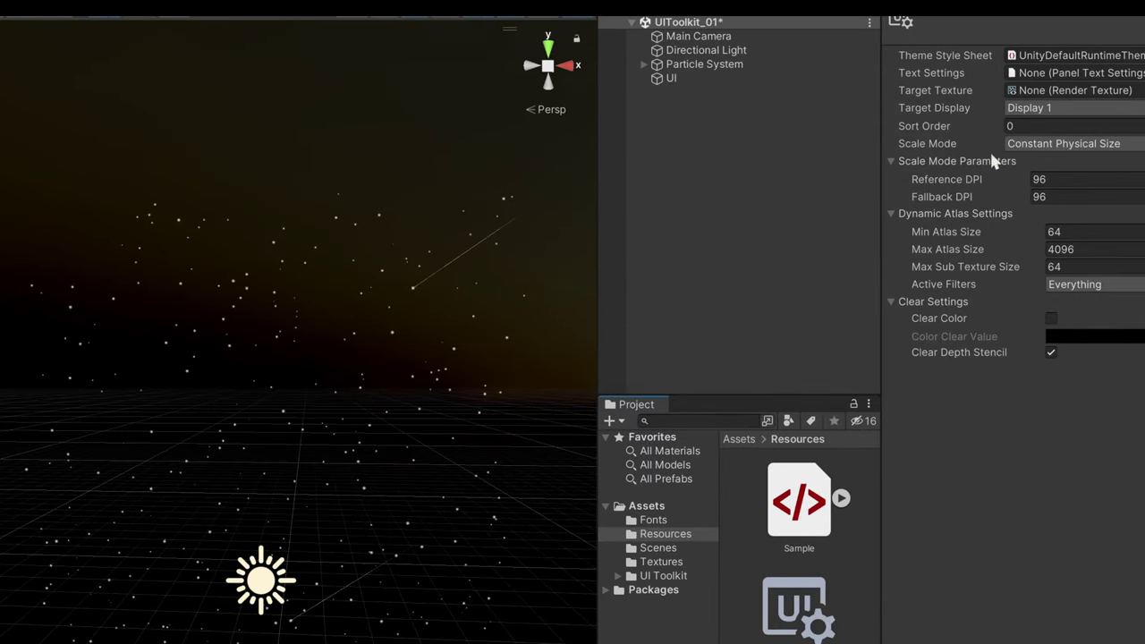
{"action": "left_click", "coordinate": [1011, 142]}
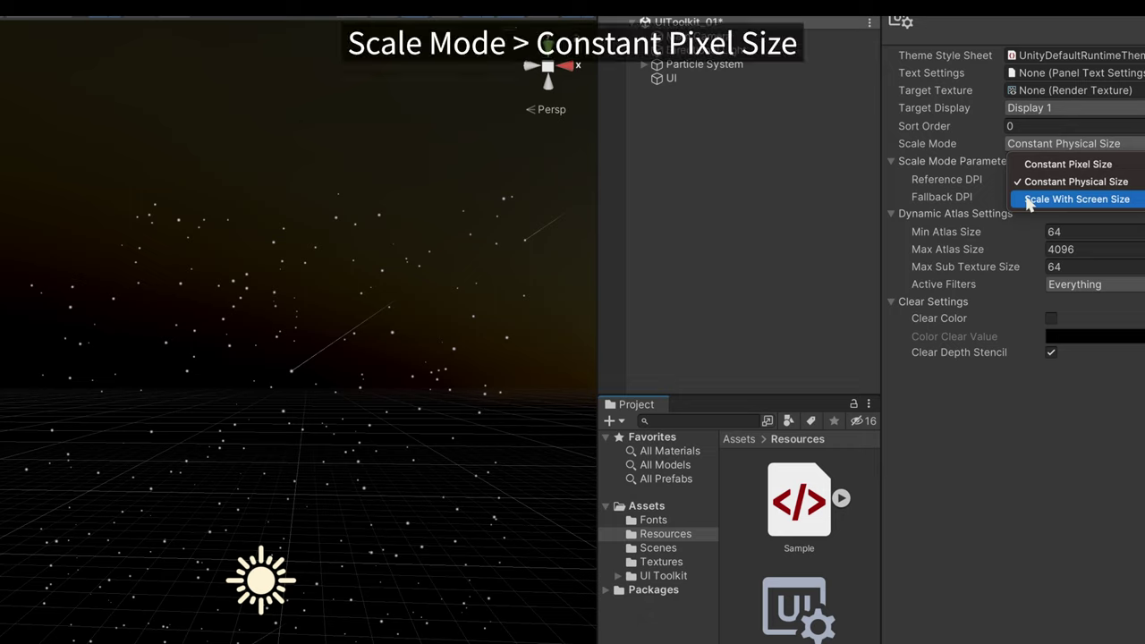
{"action": "left_click", "coordinate": [1029, 166]}
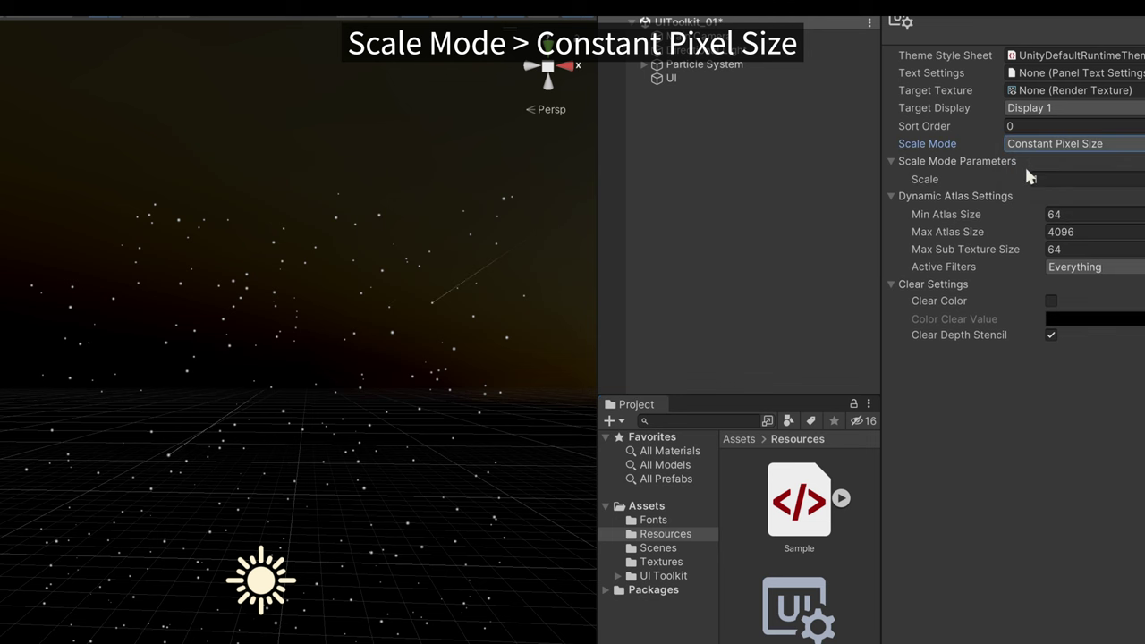
Assign Setting as the Panel Settings of the UI object's UI Document
{"action": "left_click", "coordinate": [739, 100]}
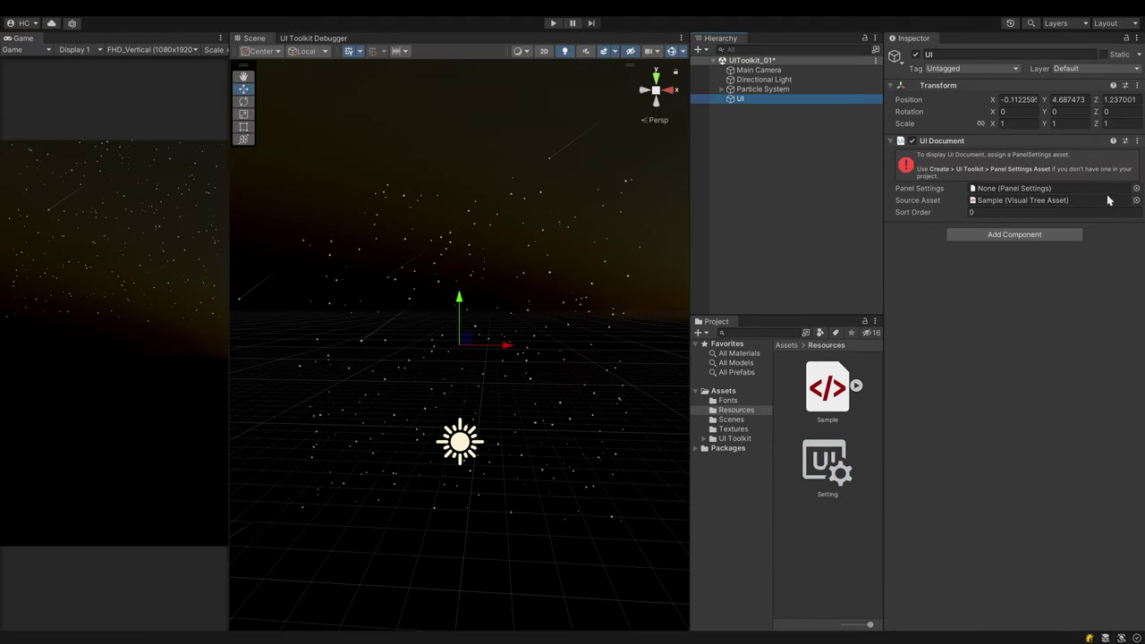
{"action": "left_click", "coordinate": [1136, 188]}
{"action": "double_click", "coordinate": [963, 170]}
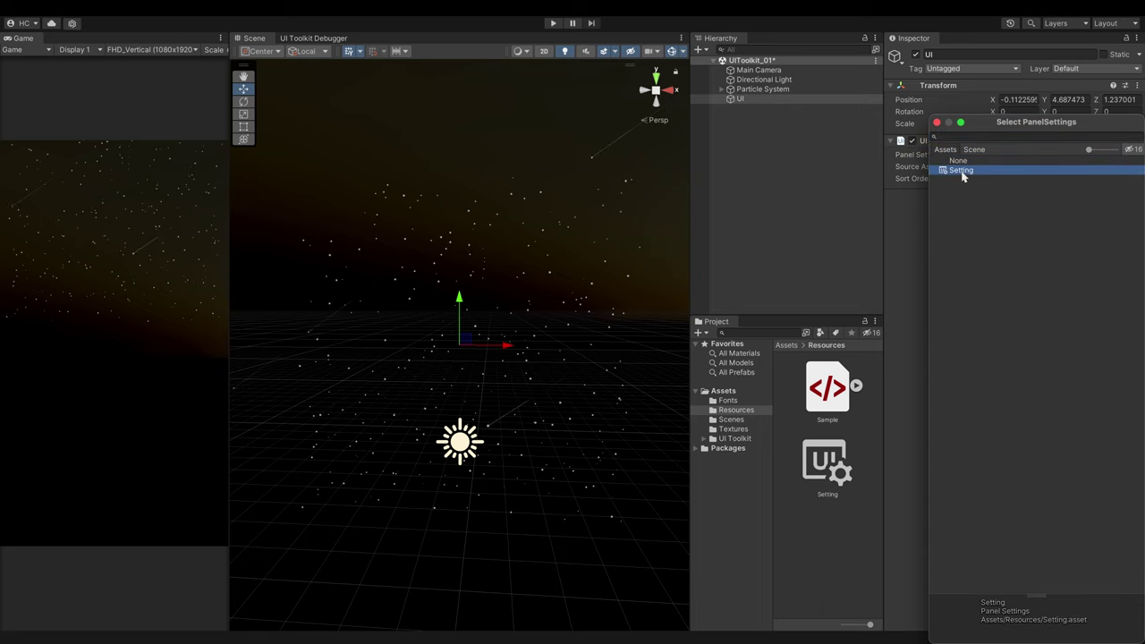
Open the Sample document in UI Builder and select the Sample.uxml root
{"action": "left_click", "coordinate": [828, 394]}
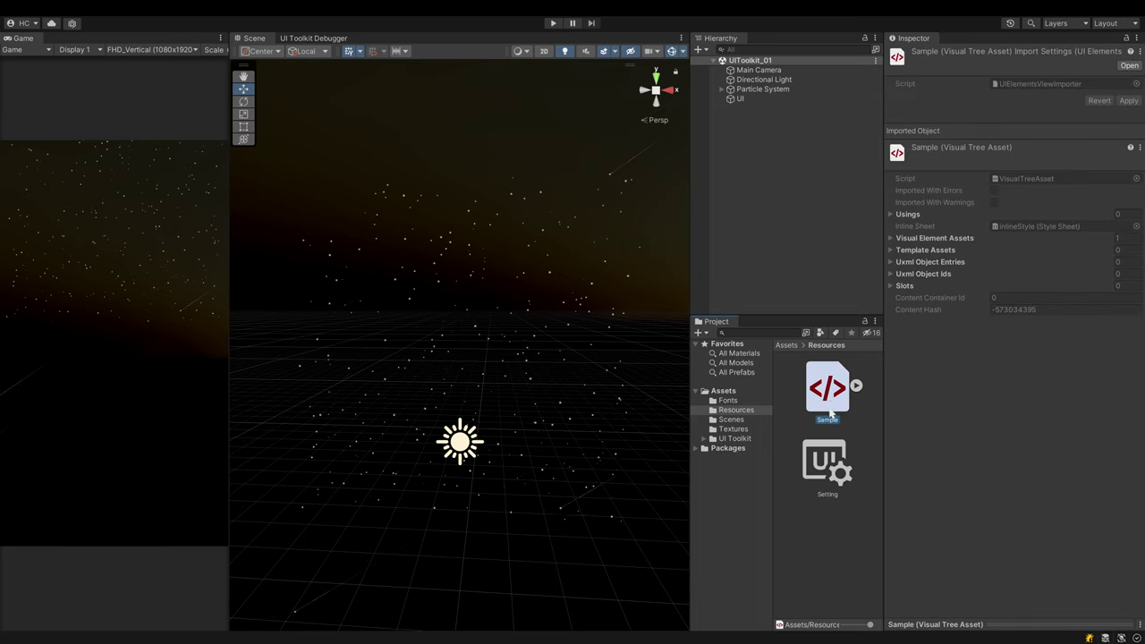
{"action": "double_click", "coordinate": [830, 410]}
{"action": "left_click", "coordinate": [175, 205]}
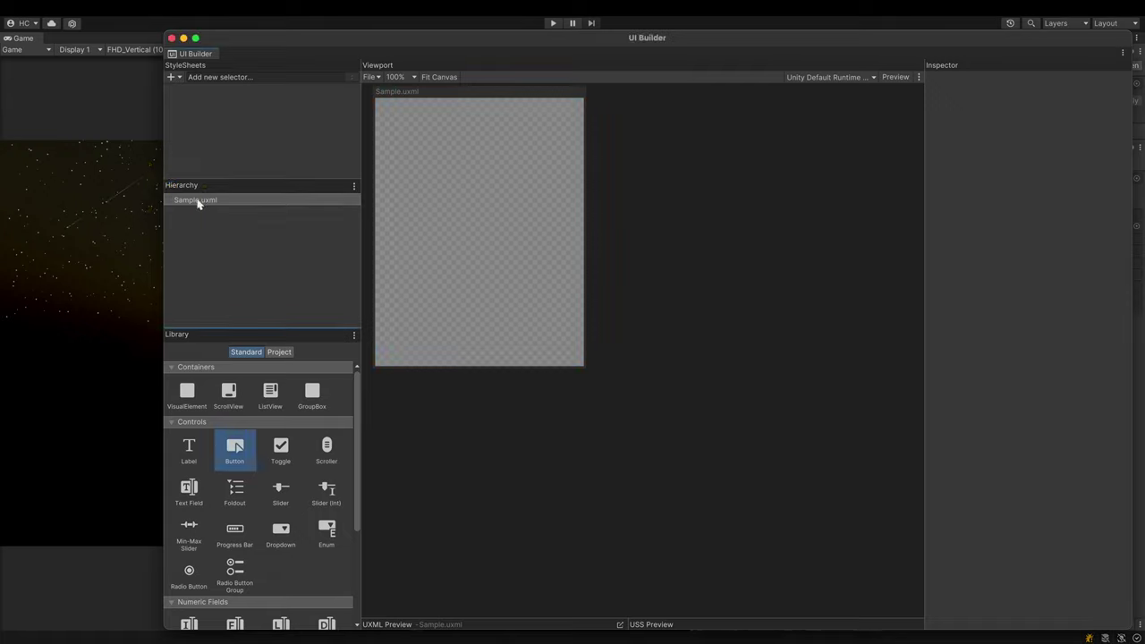
Show Sample.uxml canvas settings and set the viewport theme to Unity Default Runtime Theme
{"action": "left_click", "coordinate": [197, 201]}
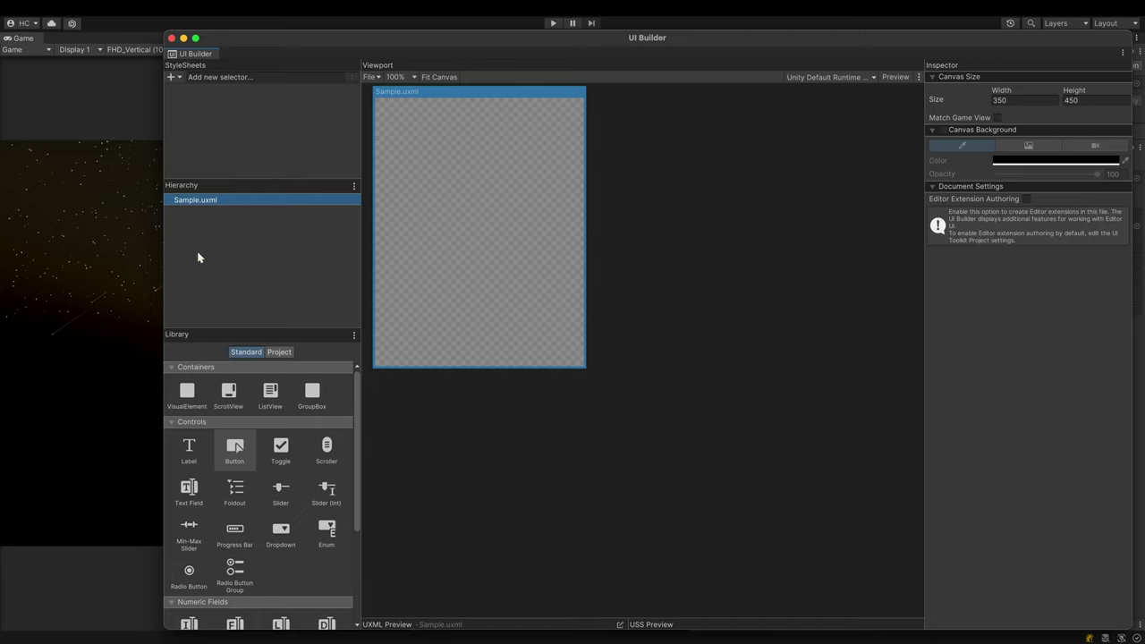
{"action": "left_click", "coordinate": [170, 336]}
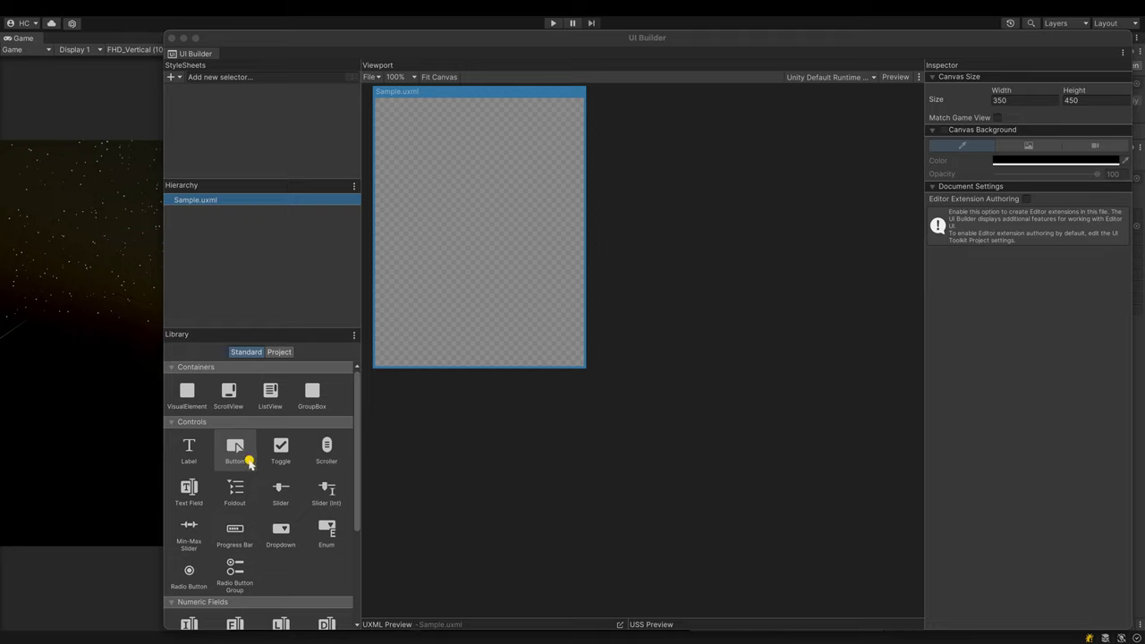
{"action": "left_click", "coordinate": [251, 463]}
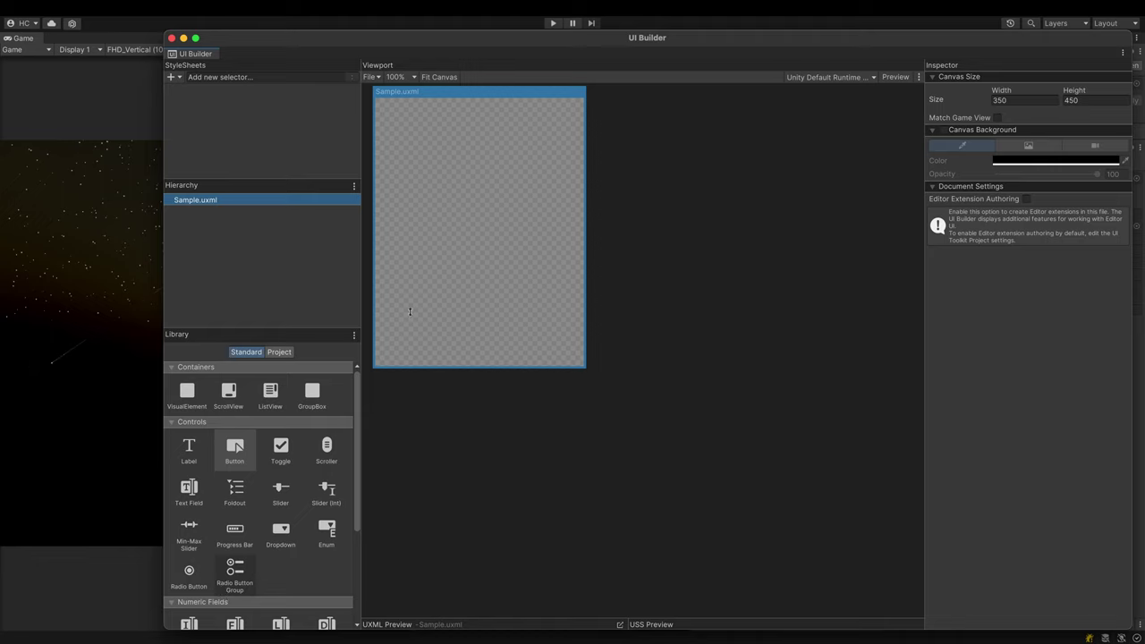
{"action": "left_click", "coordinate": [380, 64]}
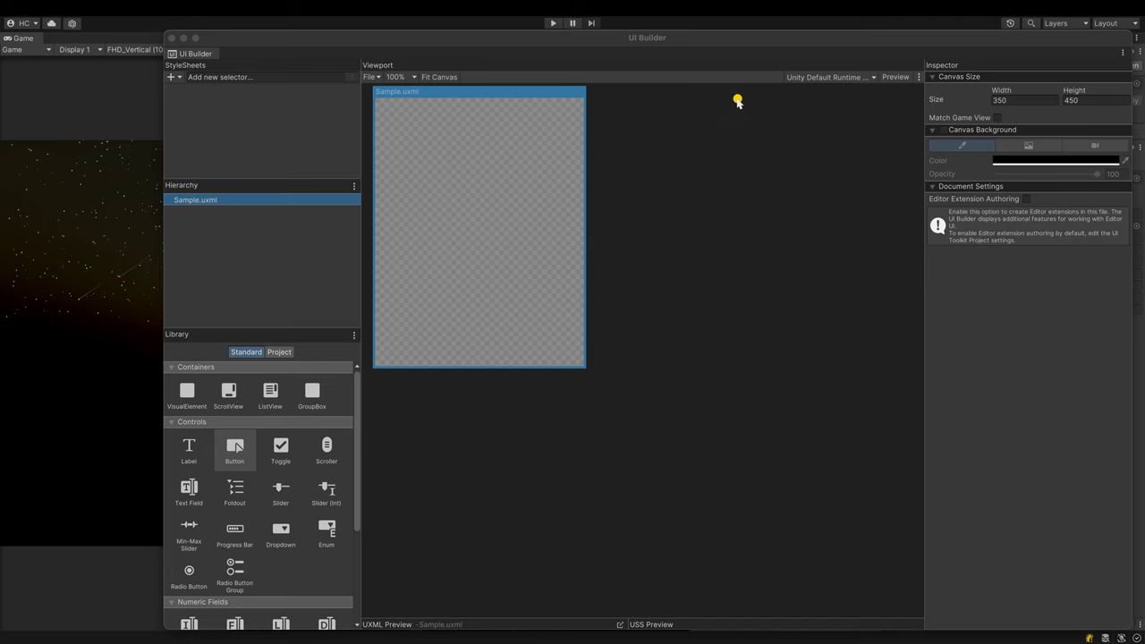
{"action": "left_click", "coordinate": [791, 78]}
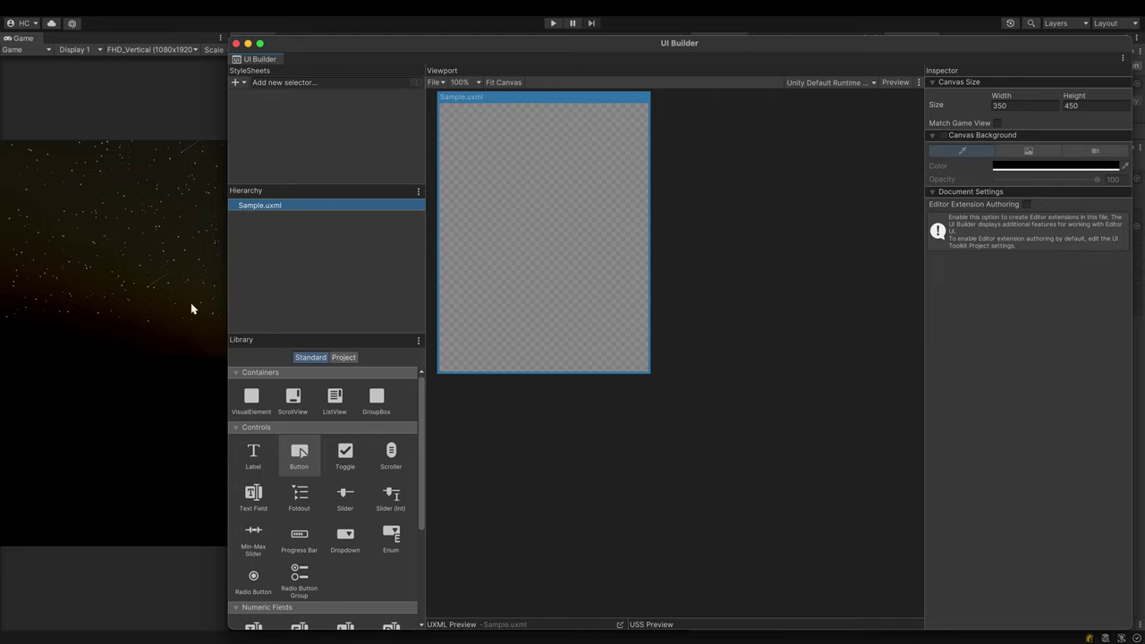
Try a 200 × 600 canvas size, then make the canvas match the Game View
{"action": "left_click", "coordinate": [1009, 107]}
{"action": "type", "text": "200"}
{"action": "key", "text": "Tab"}
{"action": "type", "text": "600"}
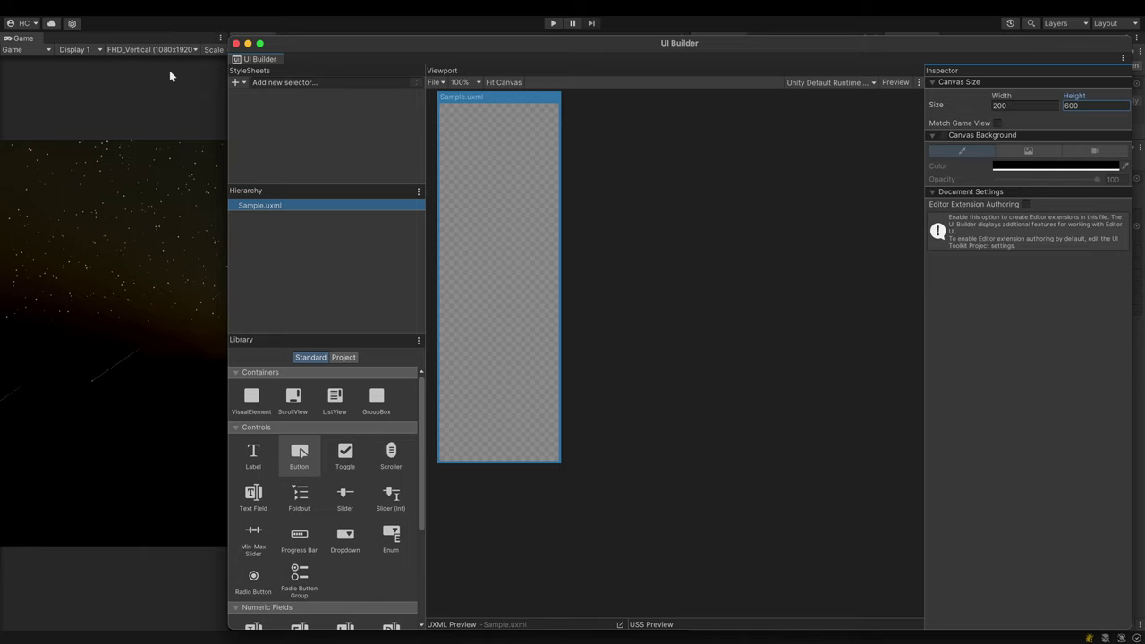
{"action": "left_click", "coordinate": [998, 123]}
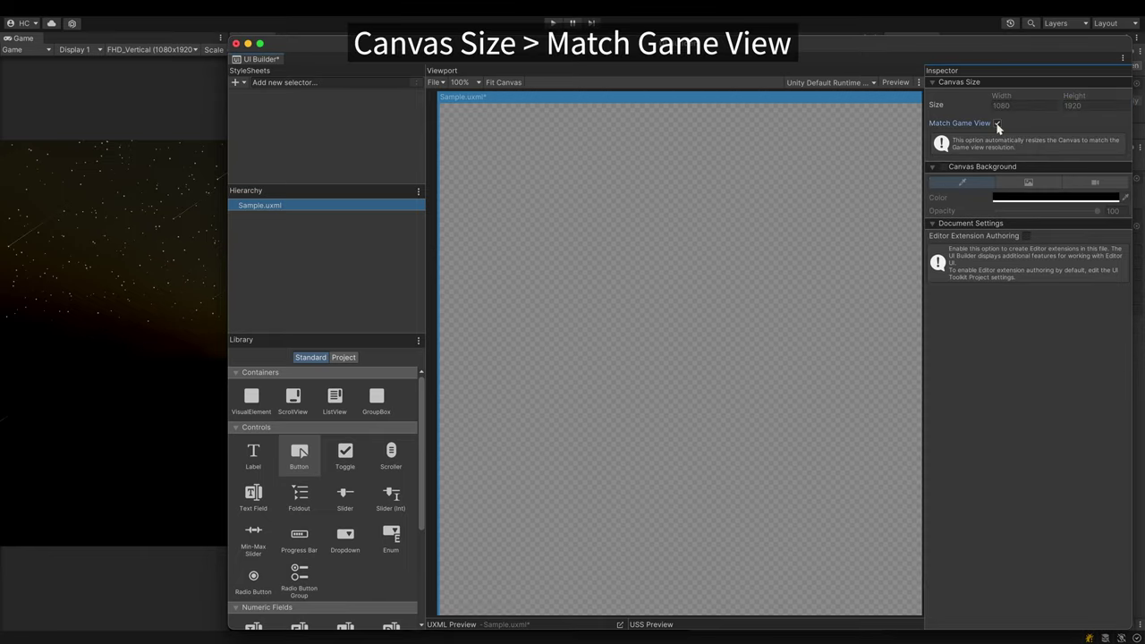
Set the canvas background to Camera mode using Main Camera
{"action": "scroll", "coordinate": [707, 206], "scroll_direction": "down", "scroll_amount": 5}
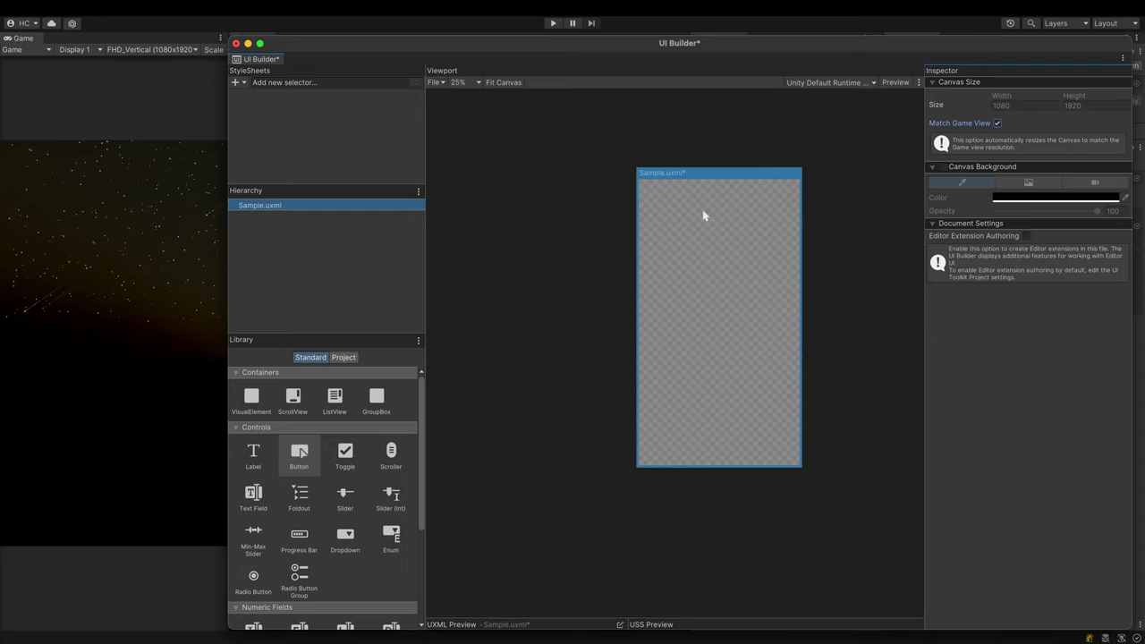
{"action": "left_click", "coordinate": [944, 168]}
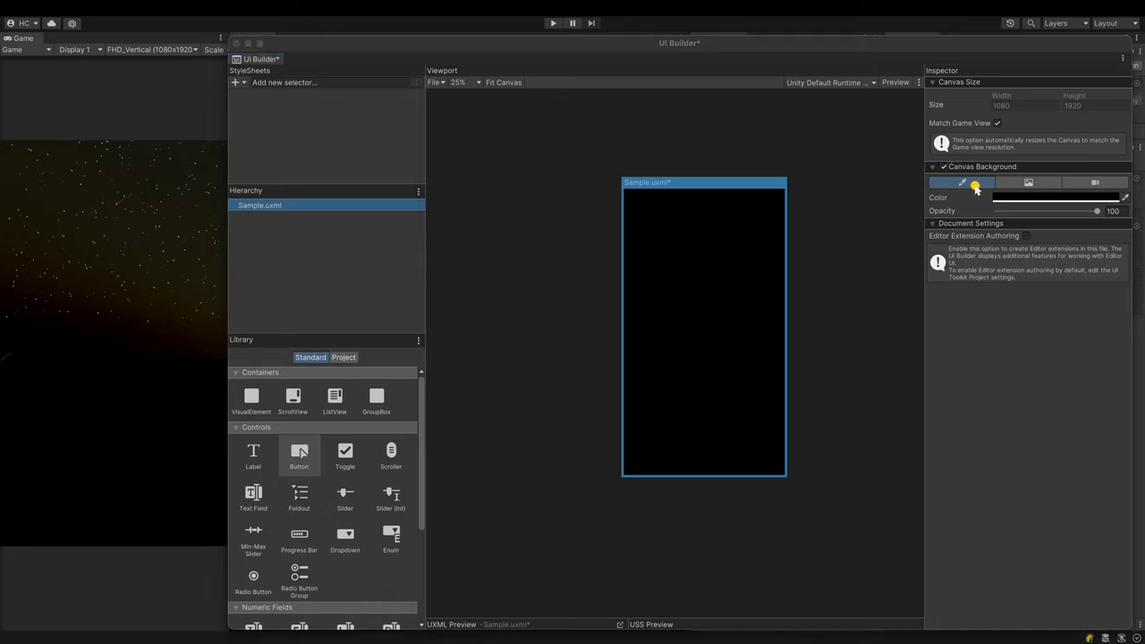
{"action": "left_click", "coordinate": [1001, 184]}
{"action": "left_click", "coordinate": [1013, 184]}
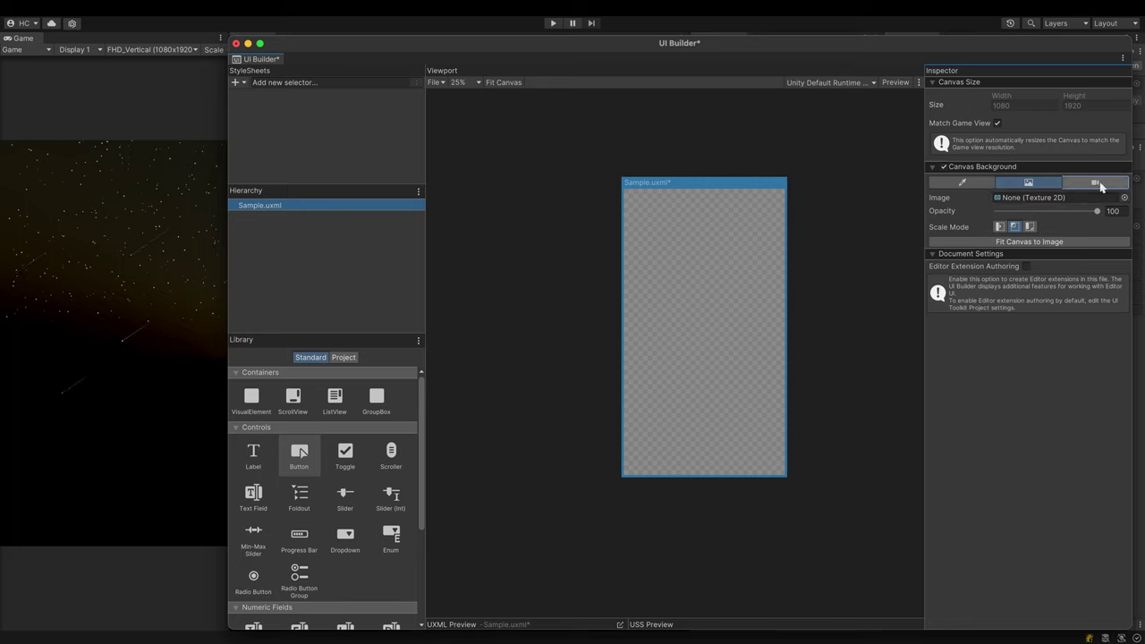
{"action": "left_click", "coordinate": [1099, 185]}
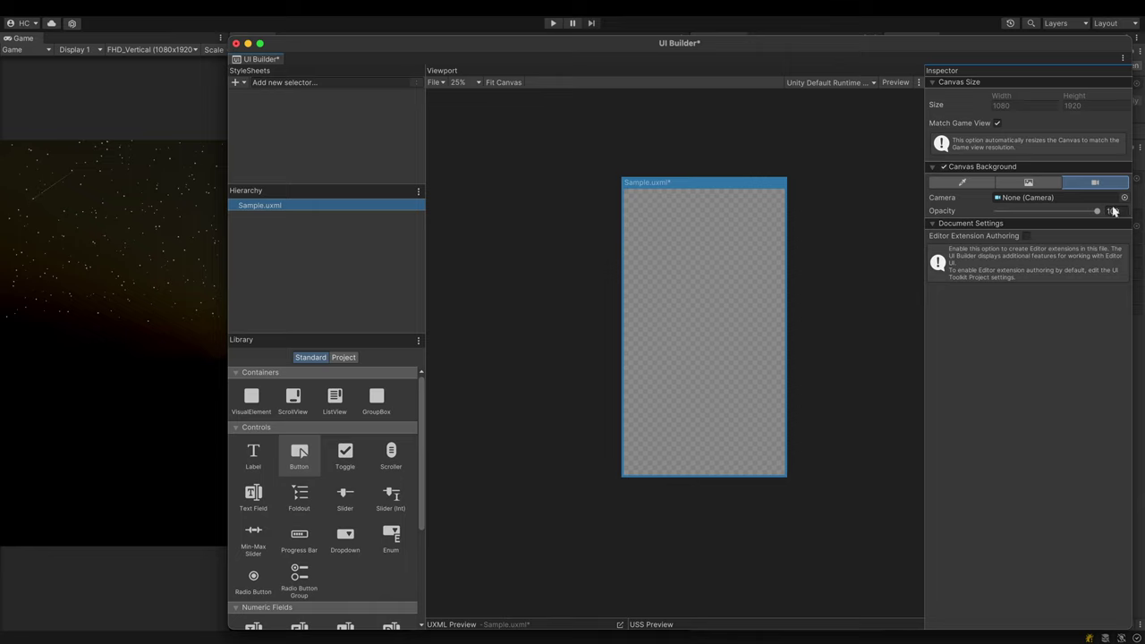
{"action": "left_click", "coordinate": [1124, 198]}
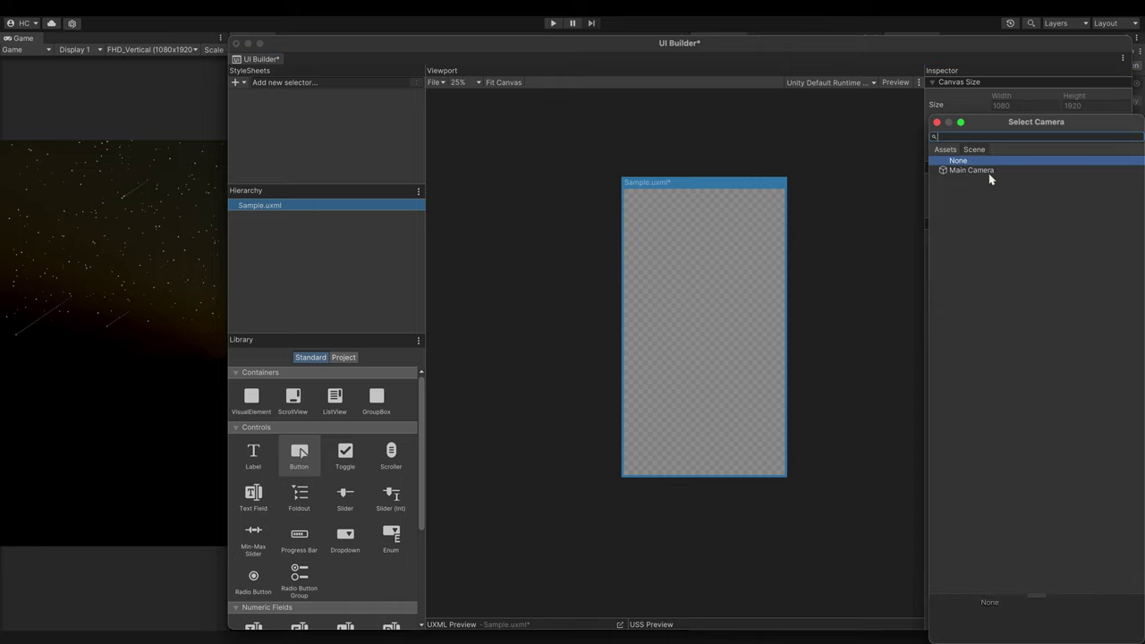
{"action": "left_click", "coordinate": [989, 172]}
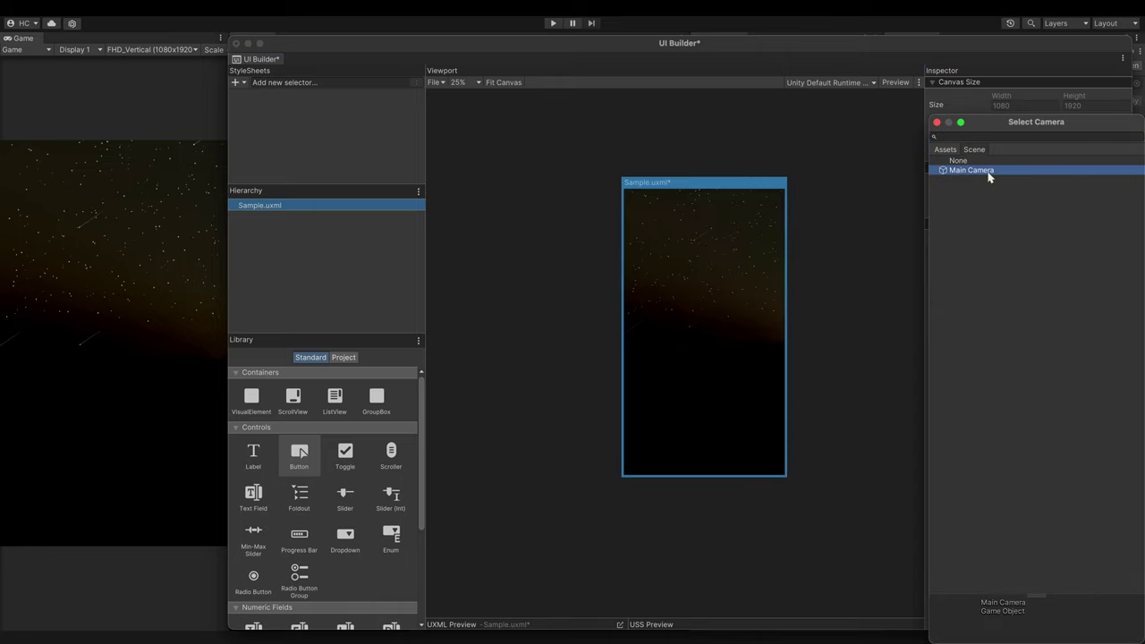
{"action": "left_click", "coordinate": [937, 122]}
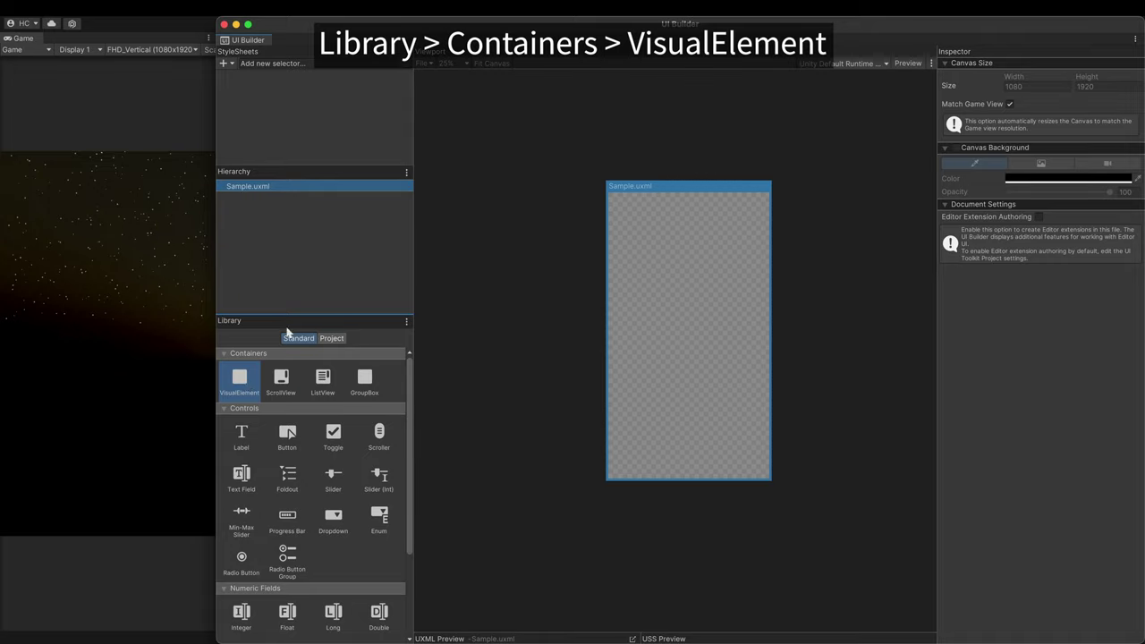
Drag a VisualElement from the Containers library under Sample.uxml in the Hierarchy
{"action": "left_click_drag", "start_coordinate": [240, 378], "coordinate": [266, 188]}
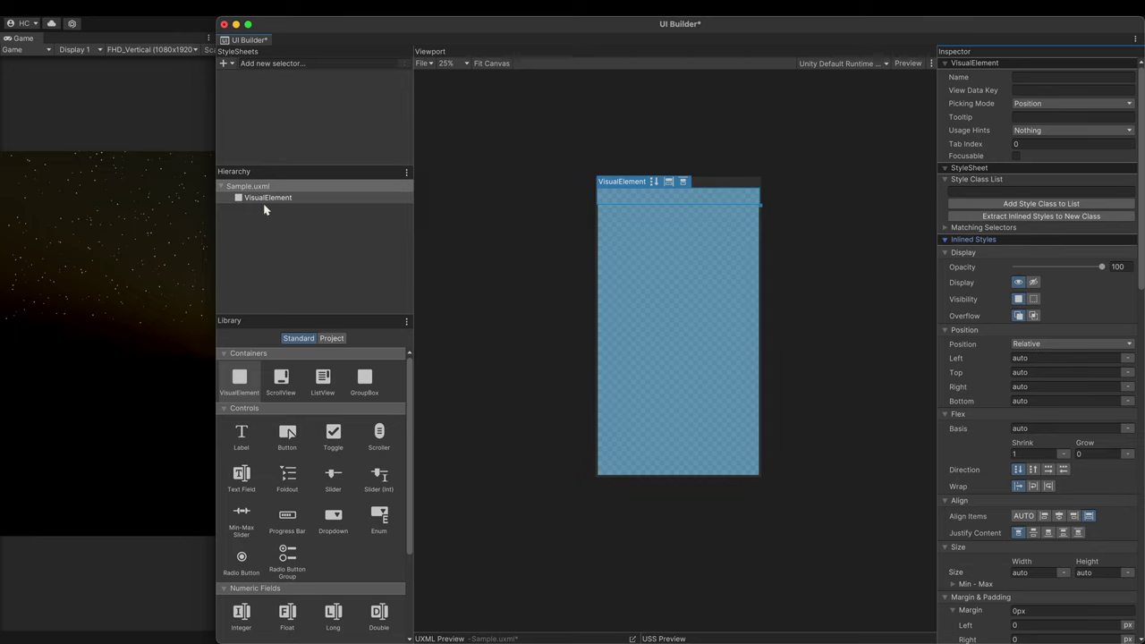
Give the selected VisualElement a red background colour
{"action": "left_click", "coordinate": [264, 199]}
{"action": "left_click", "coordinate": [599, 233]}
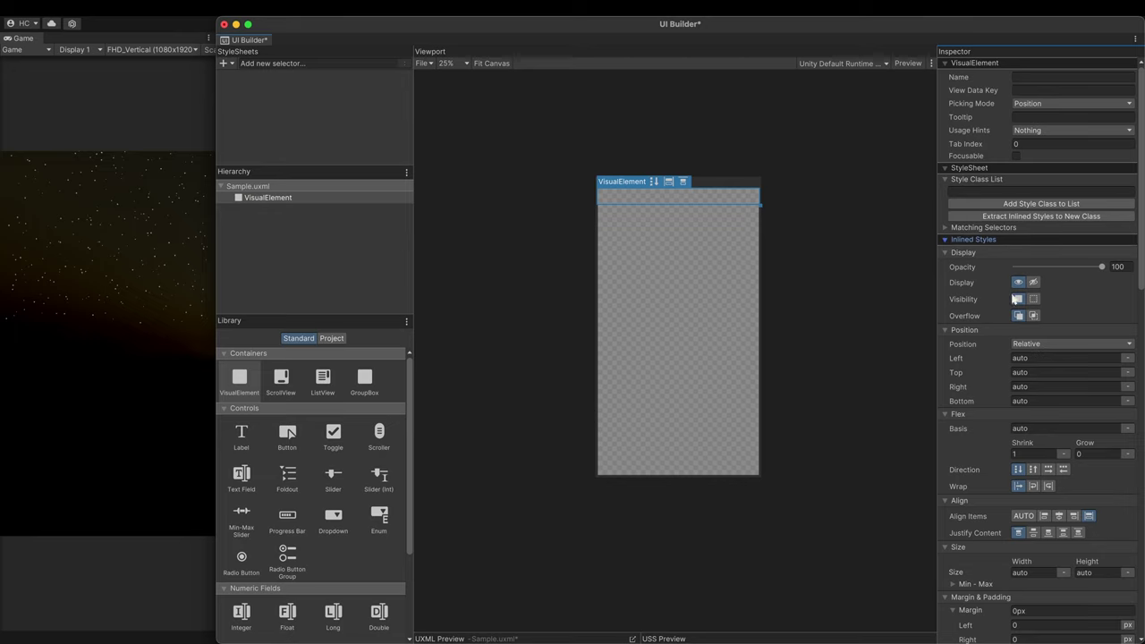
{"action": "scroll", "coordinate": [1012, 304], "scroll_direction": "down", "scroll_amount": 2}
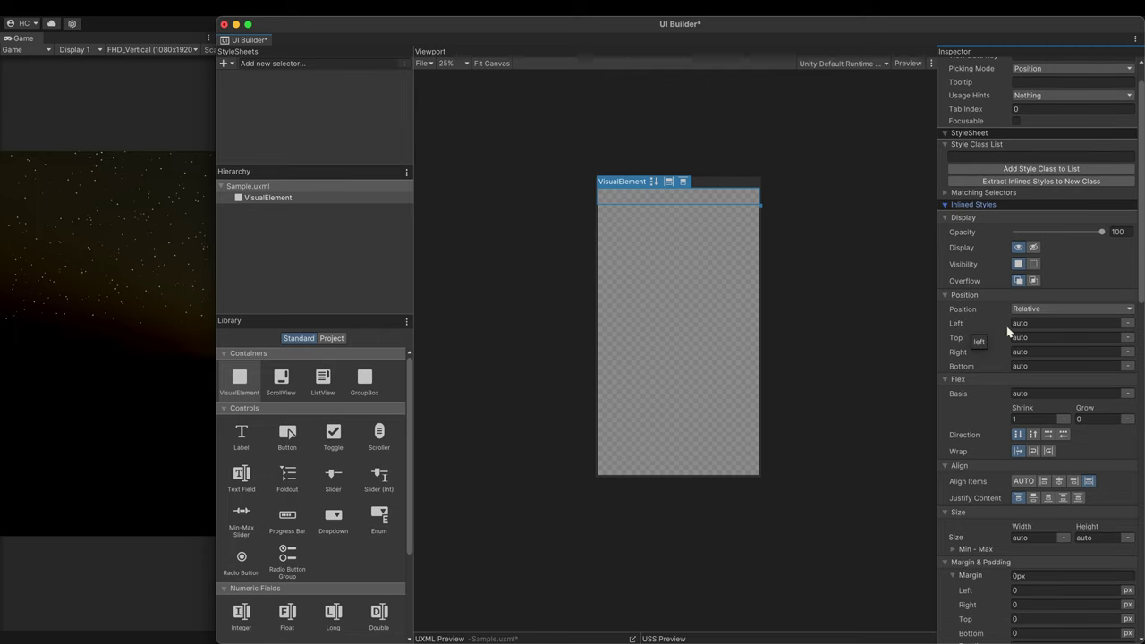
{"action": "scroll", "coordinate": [964, 247], "scroll_direction": "down", "scroll_amount": 5}
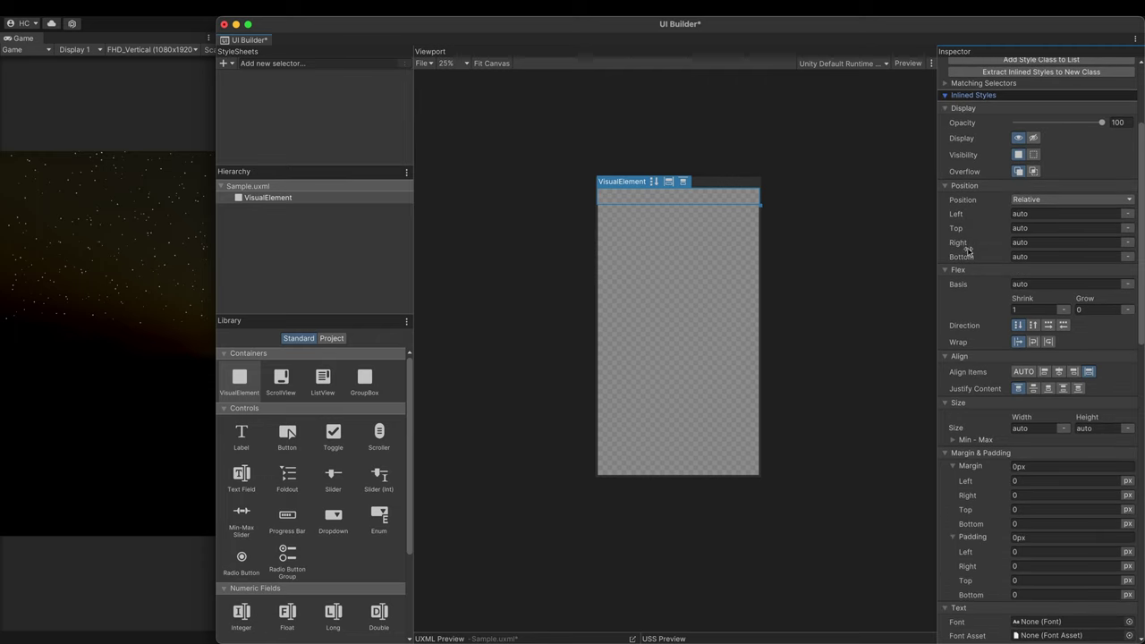
{"action": "scroll", "coordinate": [968, 251], "scroll_direction": "down", "scroll_amount": 3}
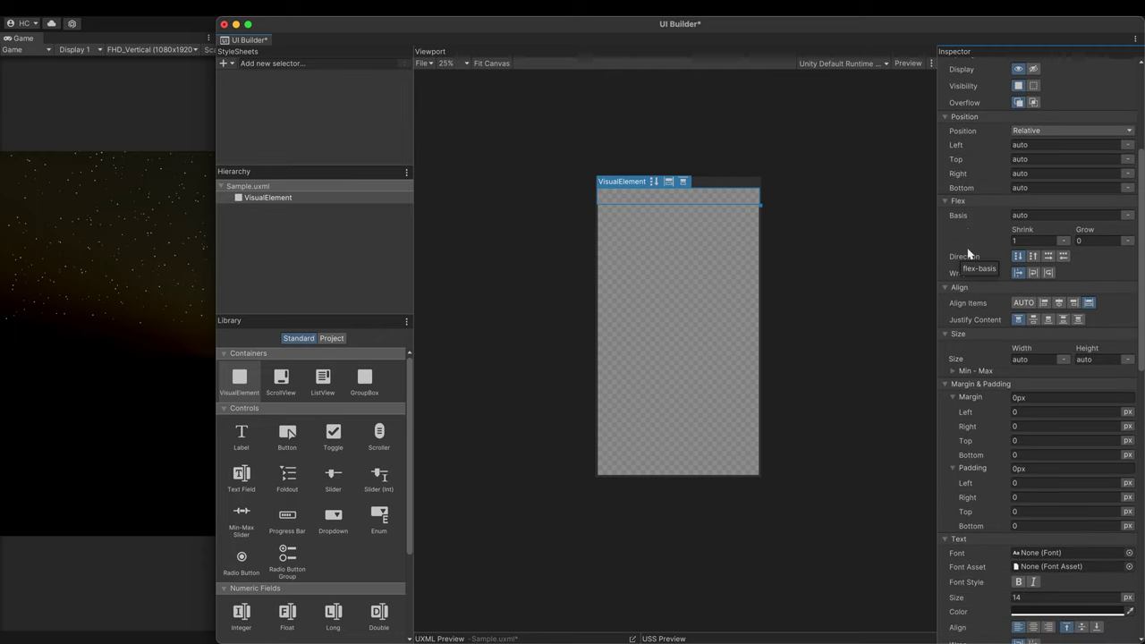
{"action": "scroll", "coordinate": [964, 248], "scroll_direction": "down", "scroll_amount": 10}
{"action": "left_click", "coordinate": [950, 299]}
{"action": "left_click", "coordinate": [1016, 323]}
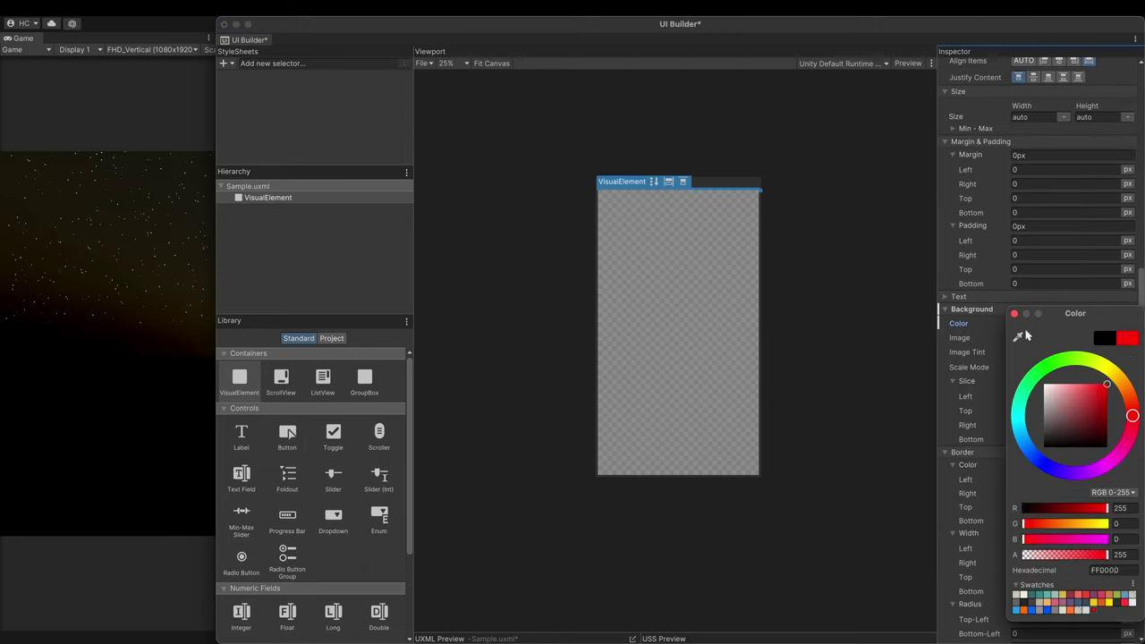
{"action": "left_click", "coordinate": [1014, 313]}
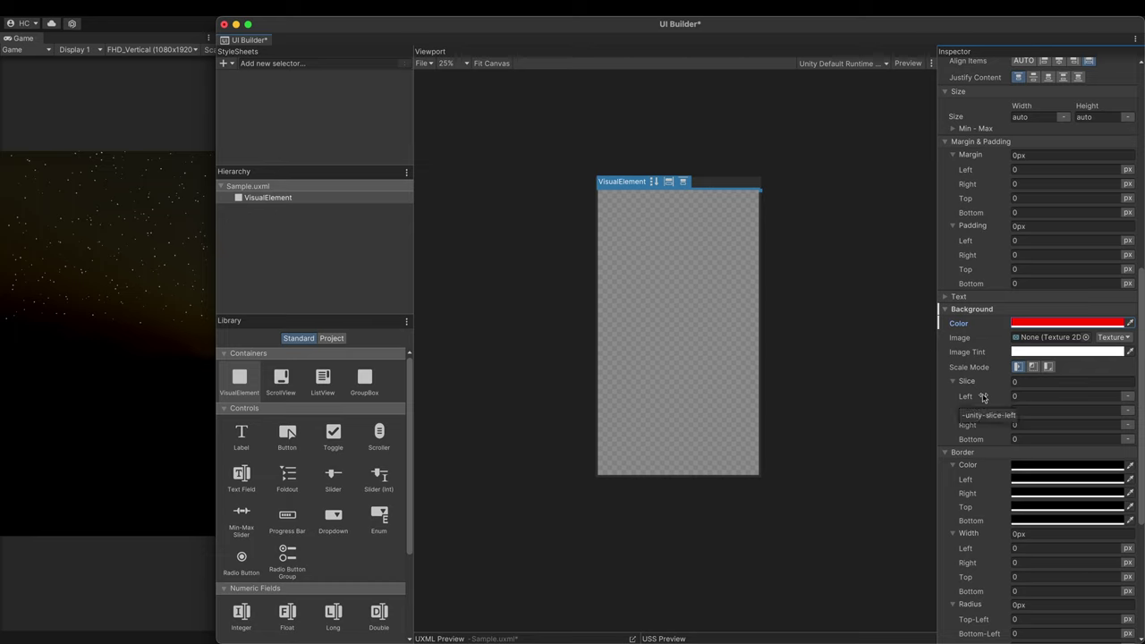
Set the VisualElement's width and height to 300 px
{"action": "scroll", "coordinate": [1011, 269], "scroll_direction": "up", "scroll_amount": 1}
{"action": "left_click", "coordinate": [1038, 130]}
{"action": "type", "text": "300"}
{"action": "left_click", "coordinate": [1097, 133]}
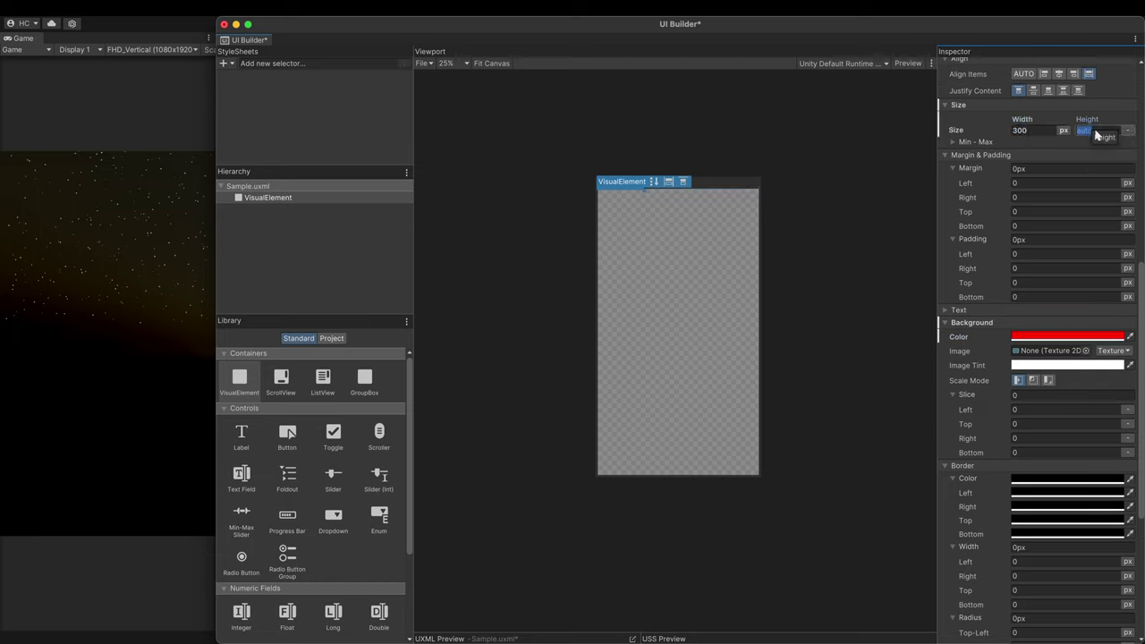
{"action": "type", "text": "300"}
{"action": "key", "text": "Return"}
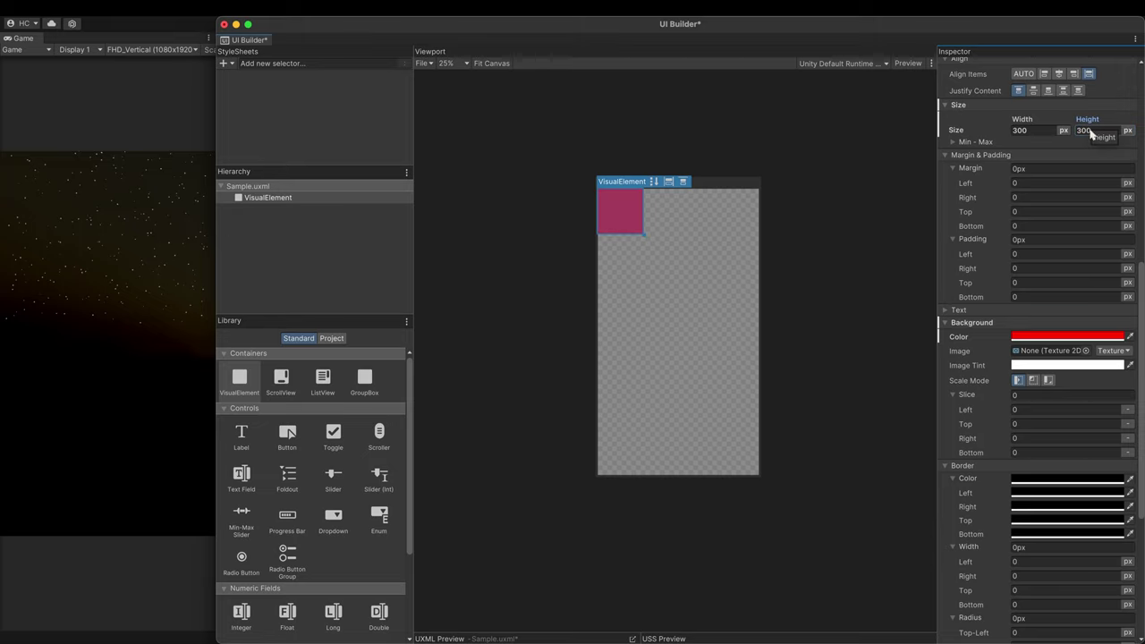
Enter Play mode to preview the square, then maximize the UI Builder window
{"action": "left_click", "coordinate": [651, 215]}
{"action": "left_click", "coordinate": [218, 18]}
{"action": "left_click_drag", "start_coordinate": [218, 18], "coordinate": [225, 52]}
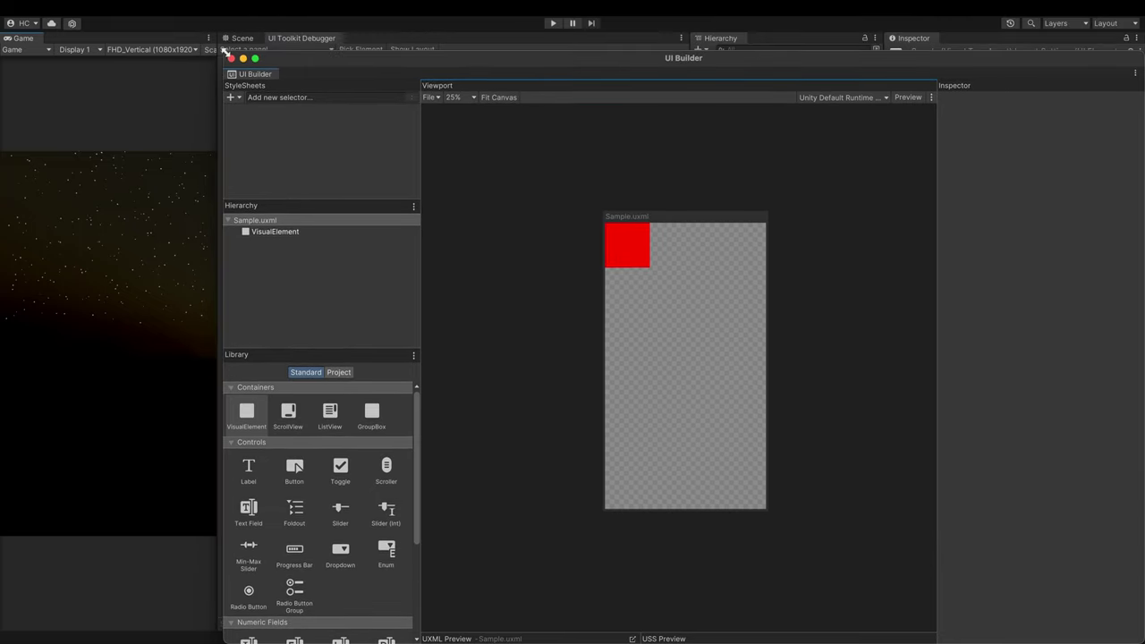
{"action": "left_click", "coordinate": [555, 24]}
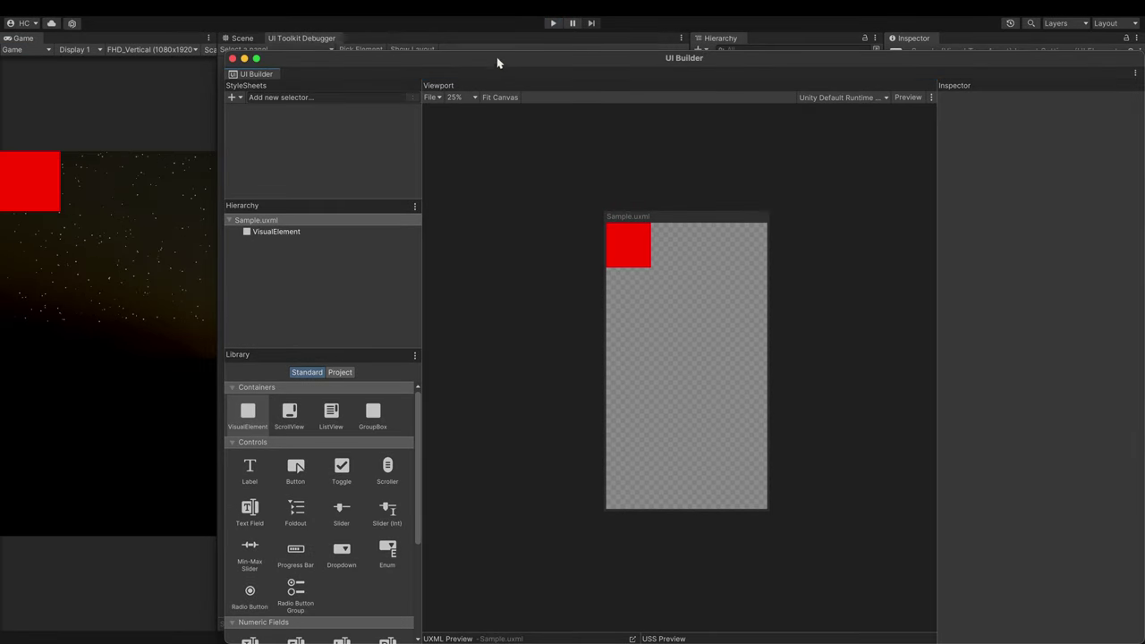
{"action": "double_click", "coordinate": [499, 60]}
{"action": "left_click", "coordinate": [529, 252]}
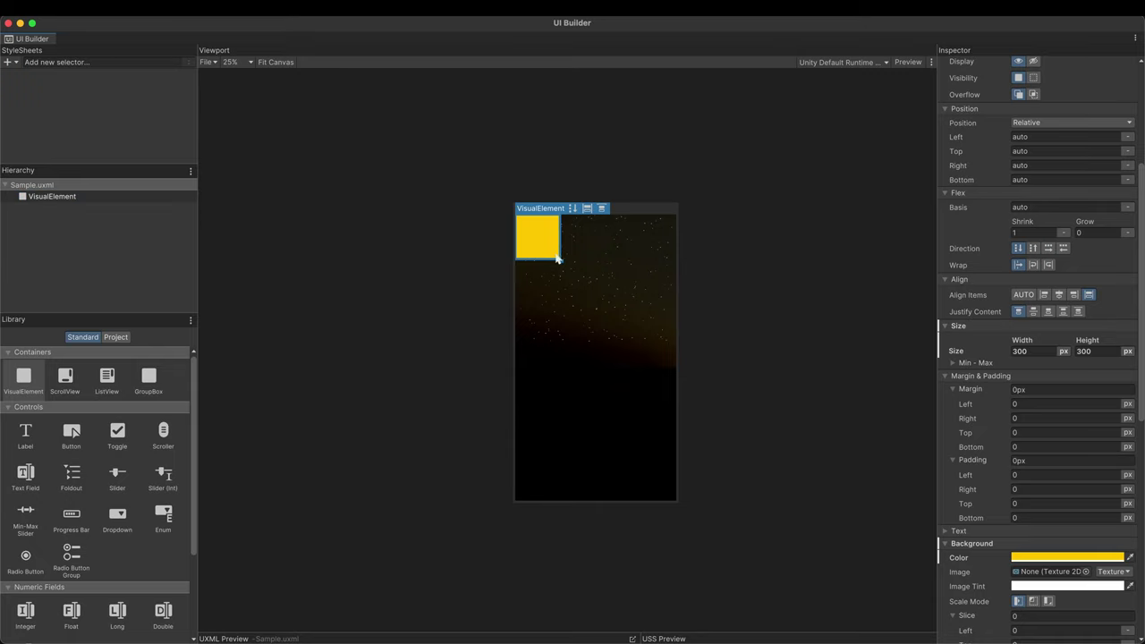
Try sizing the element to 1080 × 1920 px, then shrink it back
{"action": "left_click_drag", "start_coordinate": [563, 259], "coordinate": [606, 286]}
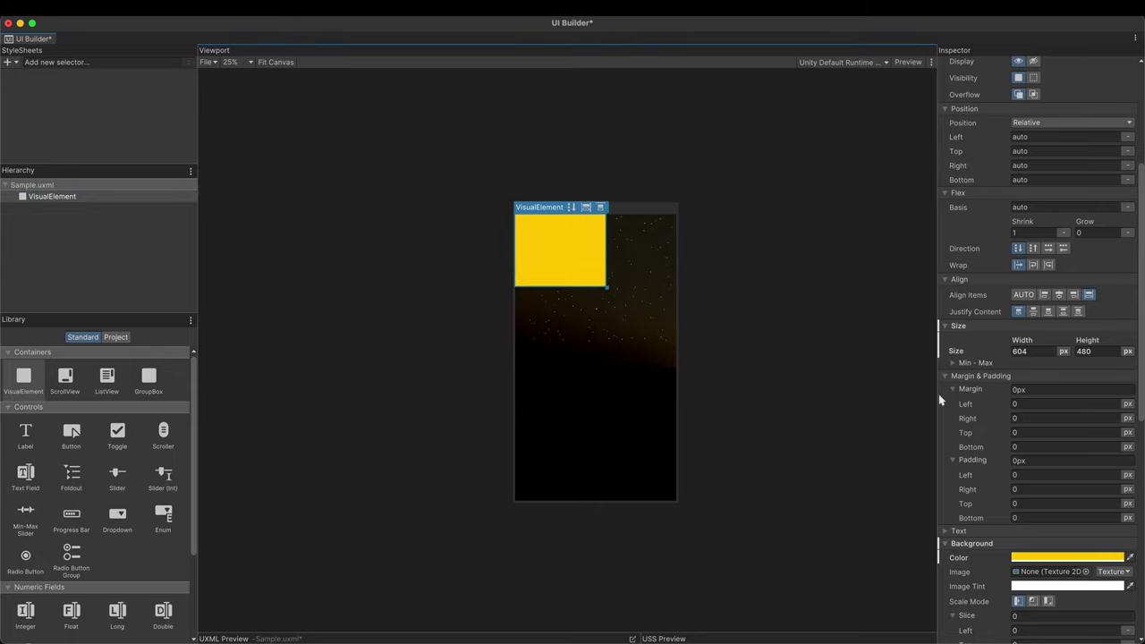
{"action": "left_click", "coordinate": [1020, 352]}
{"action": "type", "text": "1080"}
{"action": "key", "text": "Return"}
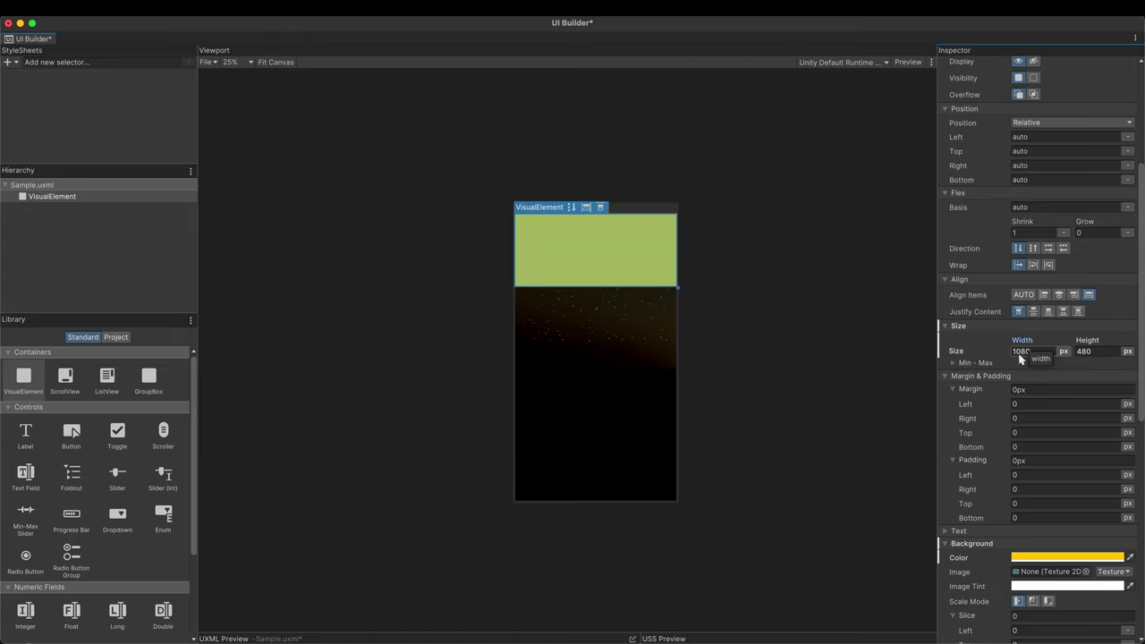
{"action": "key", "text": "Tab"}
{"action": "type", "text": "1920"}
{"action": "key", "text": "Return"}
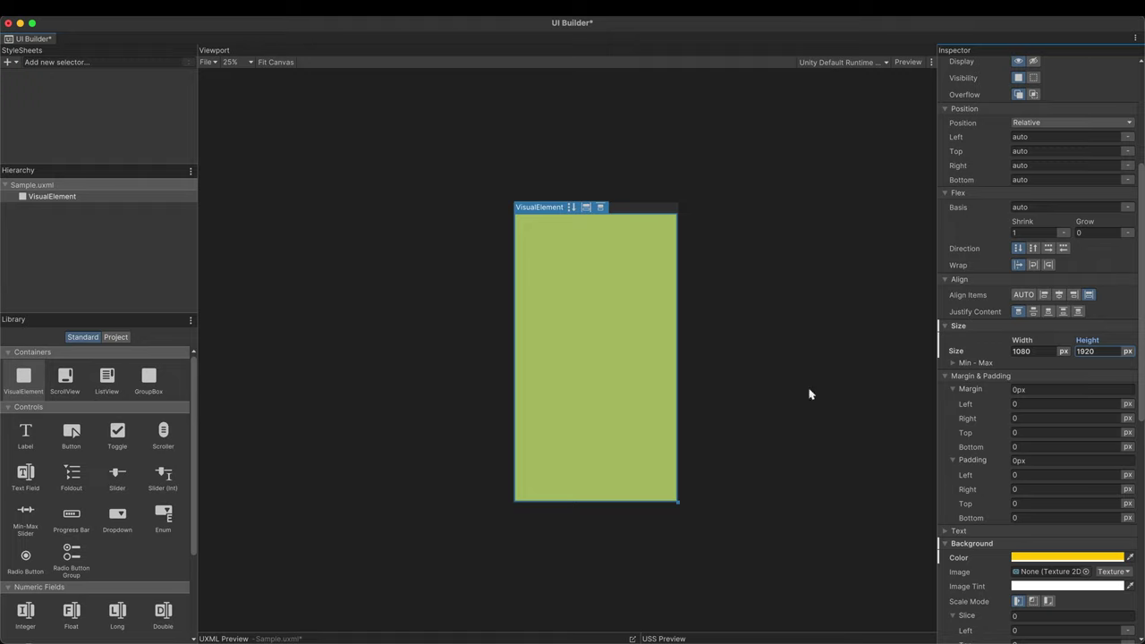
{"action": "left_click_drag", "start_coordinate": [677, 502], "coordinate": [602, 280]}
Set the element's width and height to 100%
{"action": "left_click", "coordinate": [1025, 353]}
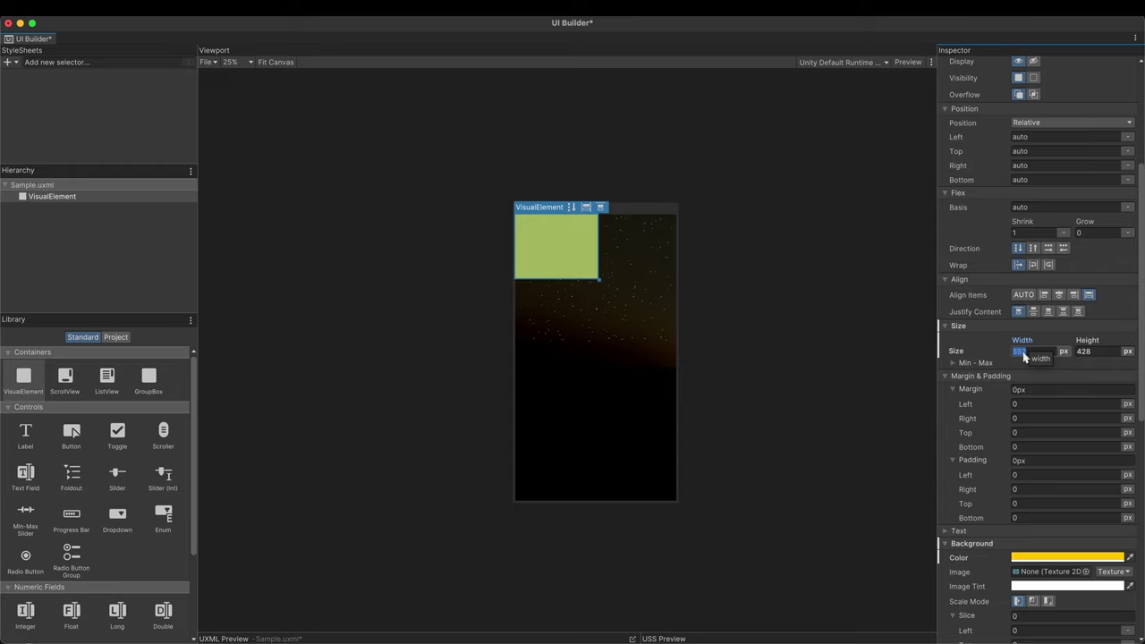
{"action": "type", "text": "100%"}
{"action": "key", "text": "Return"}
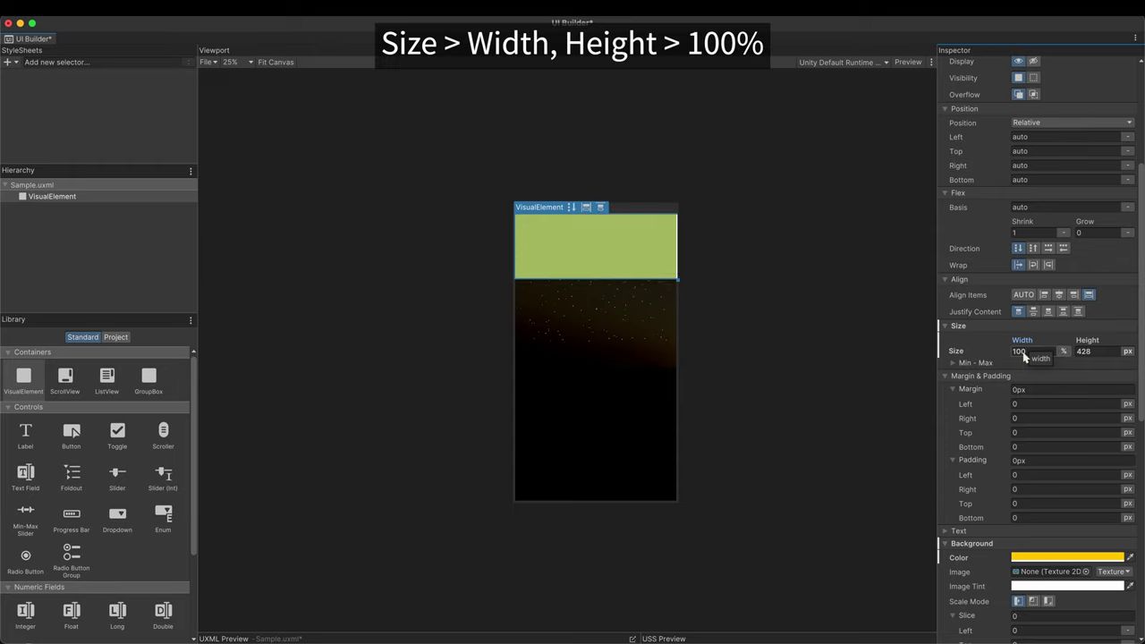
{"action": "key", "text": "Tab"}
{"action": "type", "text": "100%"}
{"action": "key", "text": "Return"}
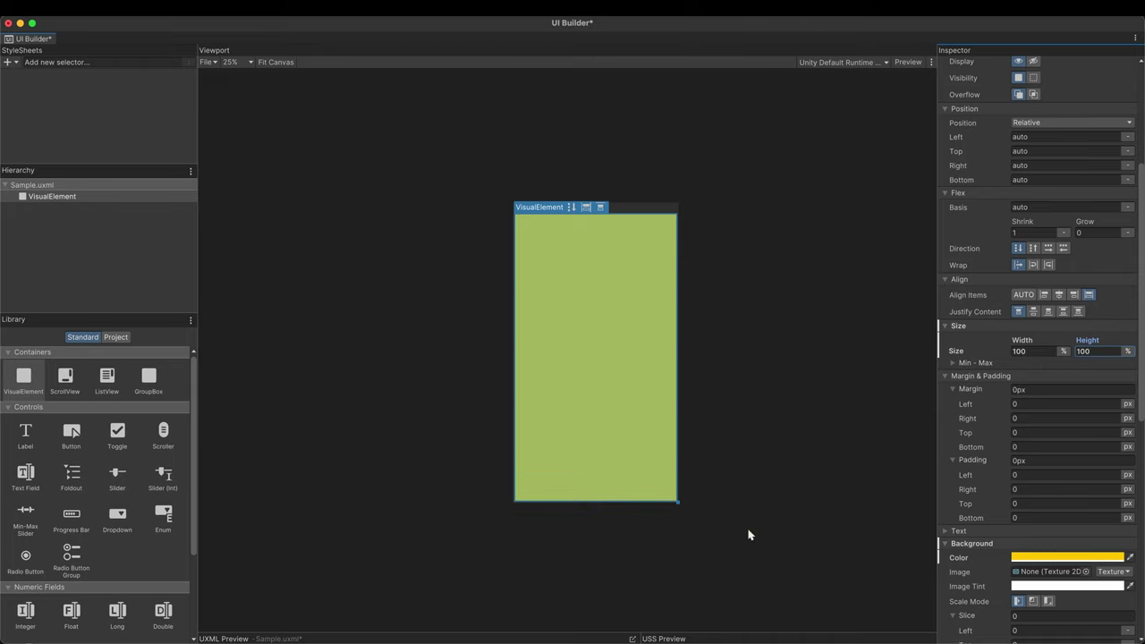
Widen the canvas to test relative sizing, then re-enable Match Game View on Sample.uxml
{"action": "left_click", "coordinate": [686, 386]}
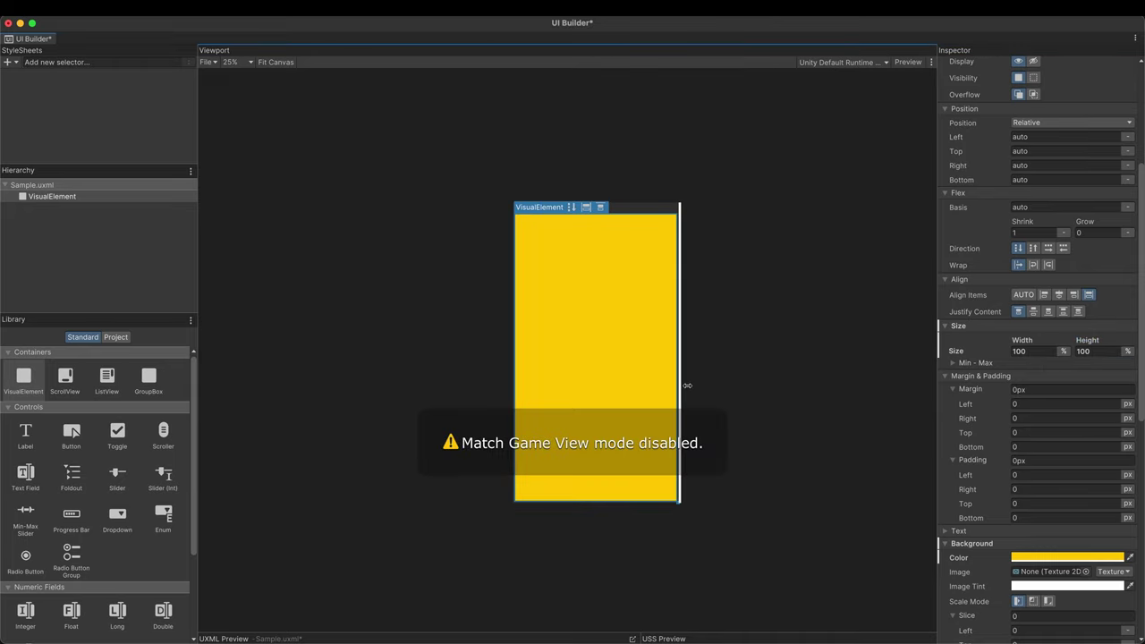
{"action": "left_click_drag", "start_coordinate": [687, 384], "coordinate": [793, 402]}
{"action": "scroll", "coordinate": [1115, 260], "scroll_direction": "up", "scroll_amount": 5}
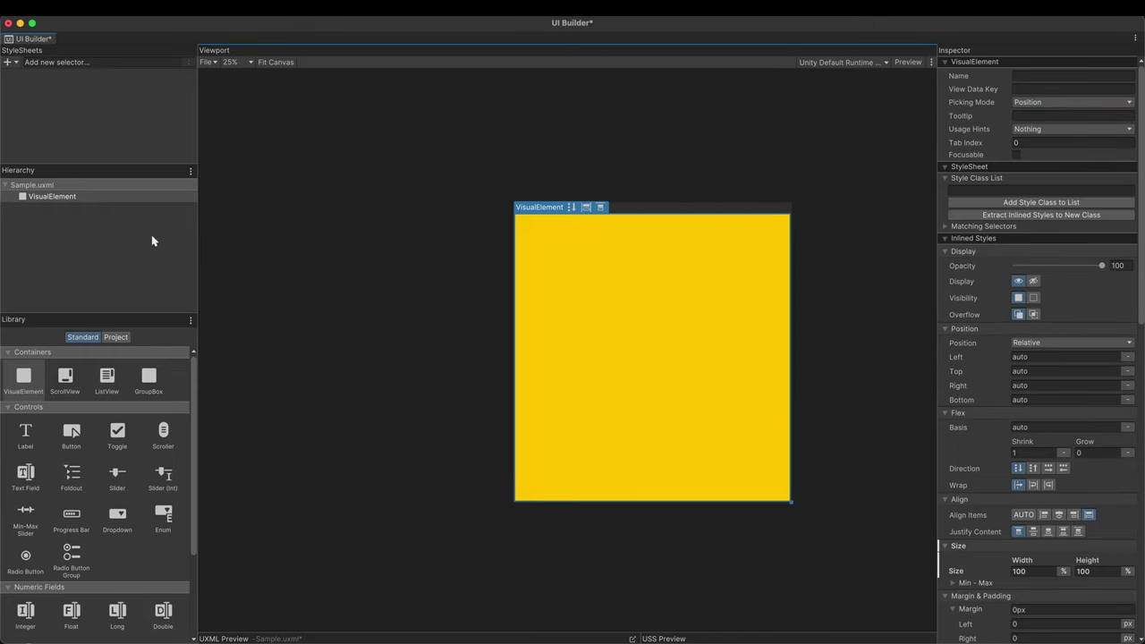
{"action": "left_click", "coordinate": [65, 195]}
{"action": "left_click", "coordinate": [61, 185]}
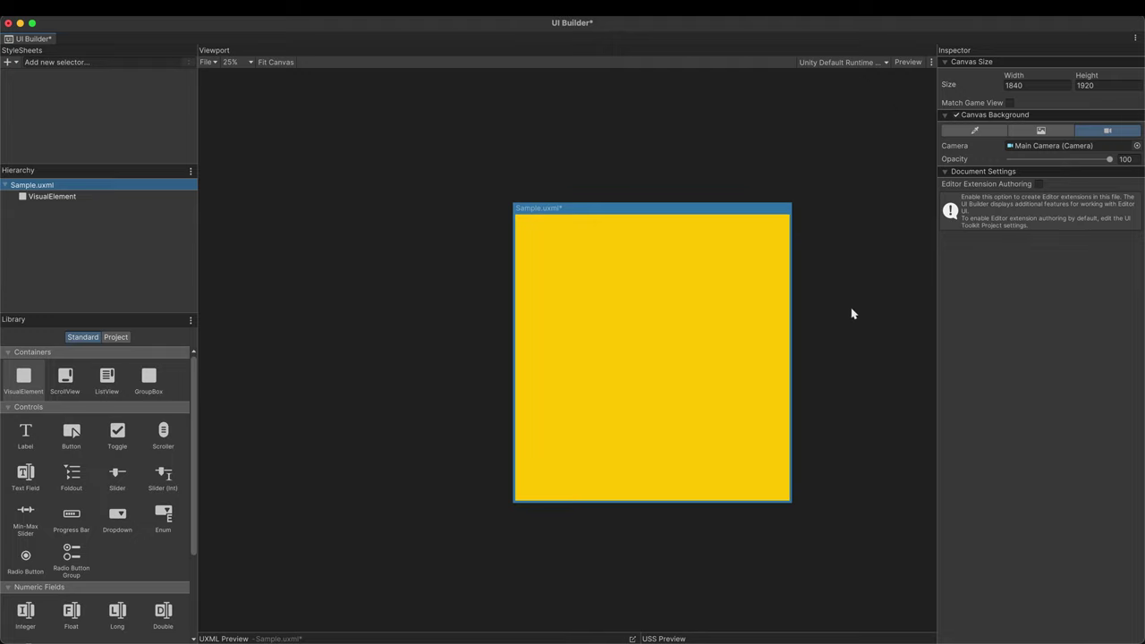
{"action": "left_click", "coordinate": [1012, 103]}
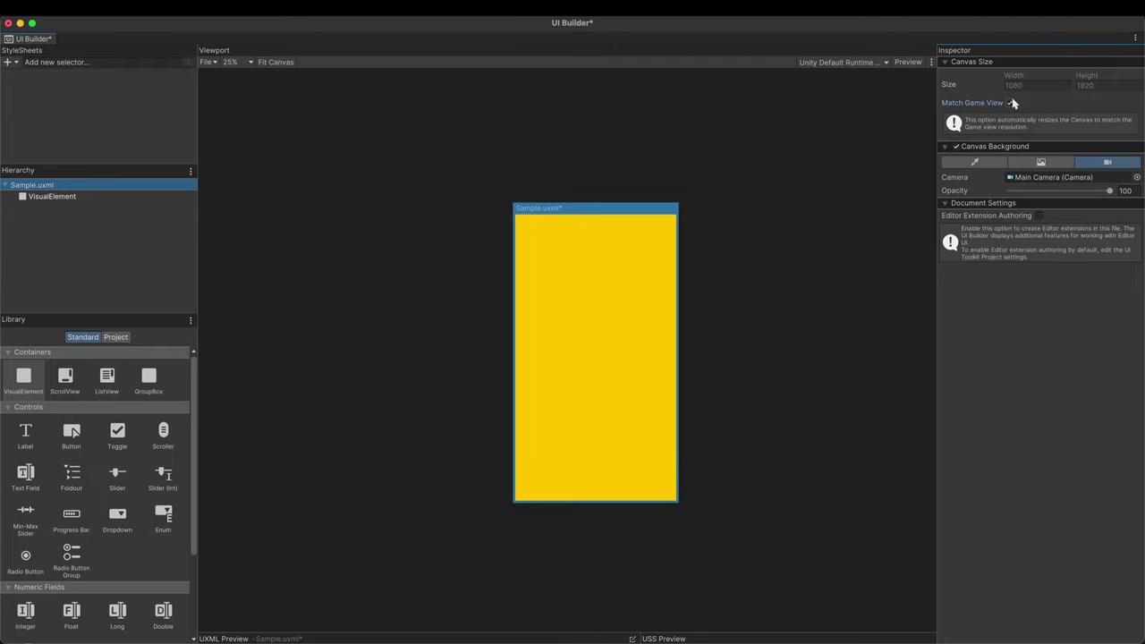
{"action": "left_click", "coordinate": [75, 196]}
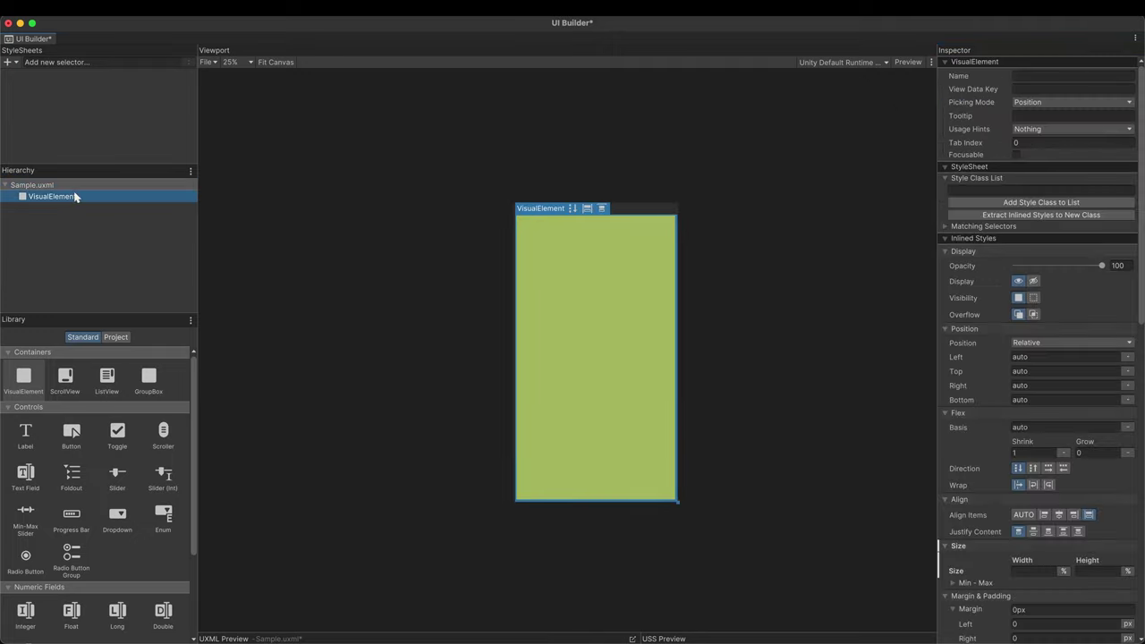
Make the outer element's yellow background fully transparent
{"action": "scroll", "coordinate": [1038, 358], "scroll_direction": "down", "scroll_amount": 5}
{"action": "left_click", "coordinate": [1036, 458]}
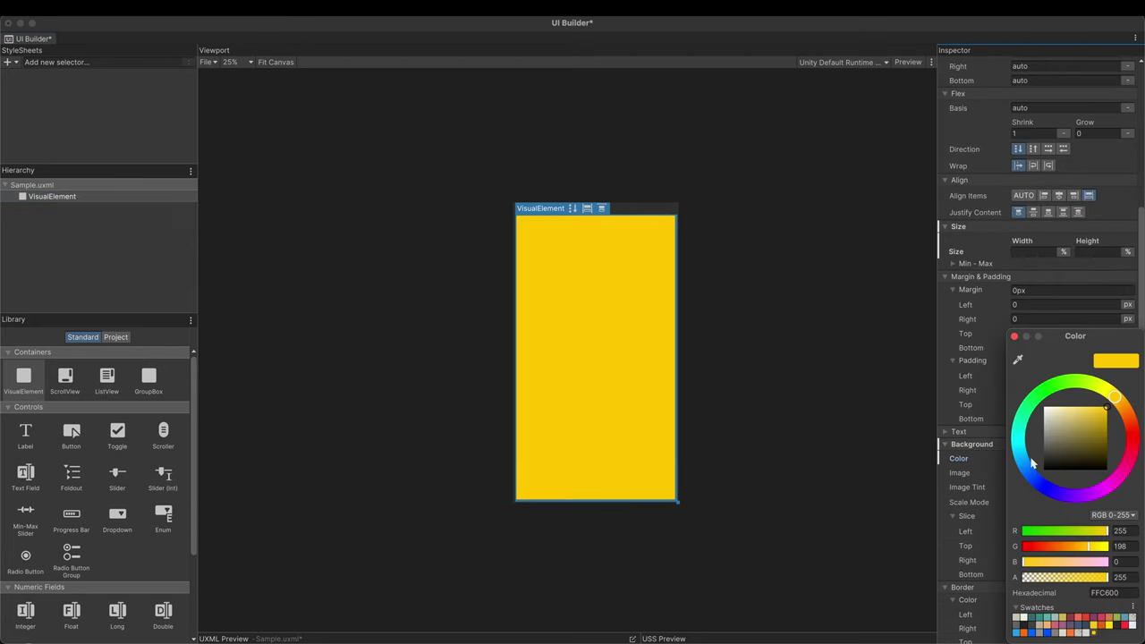
{"action": "left_click_drag", "start_coordinate": [1101, 583], "coordinate": [992, 591]}
{"action": "left_click", "coordinate": [20, 385]}
Nest a child VisualElement inside it, sized 300 × 300 px
{"action": "left_click_drag", "start_coordinate": [20, 385], "coordinate": [50, 201]}
{"action": "left_click", "coordinate": [1044, 253]}
{"action": "type", "text": "300"}
{"action": "key", "text": "Tab"}
{"action": "type", "text": "300"}
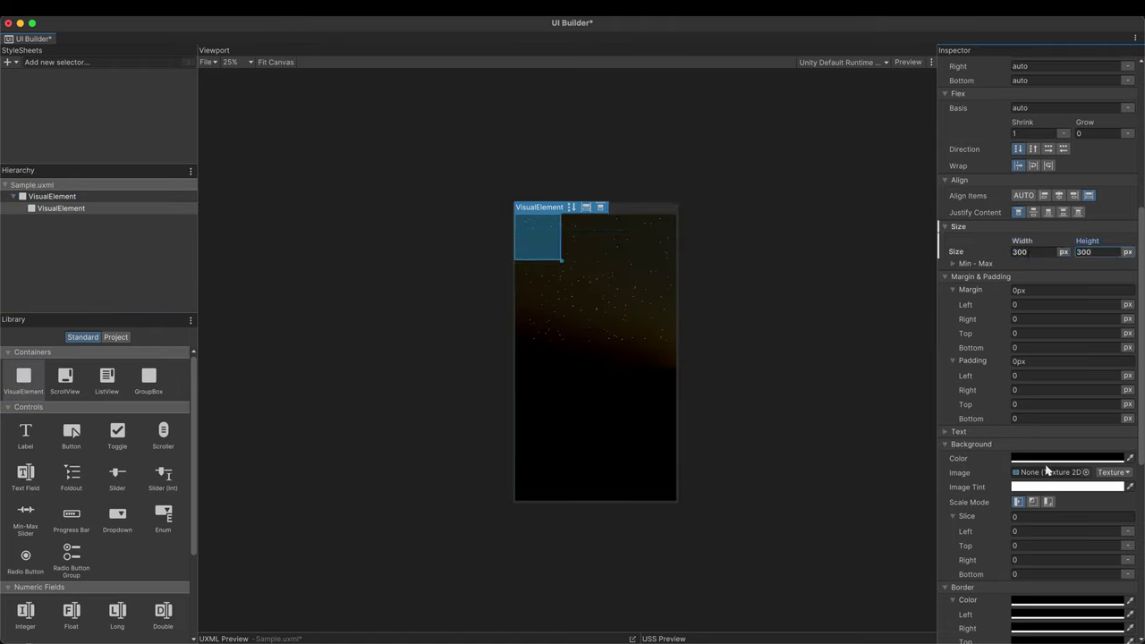
Colour the box red and duplicate it into yellow and blue copies
{"action": "left_click", "coordinate": [1044, 456]}
{"action": "left_click", "coordinate": [1102, 337]}
{"action": "left_click", "coordinate": [83, 209]}
{"action": "key", "text": "ctrl+d"}
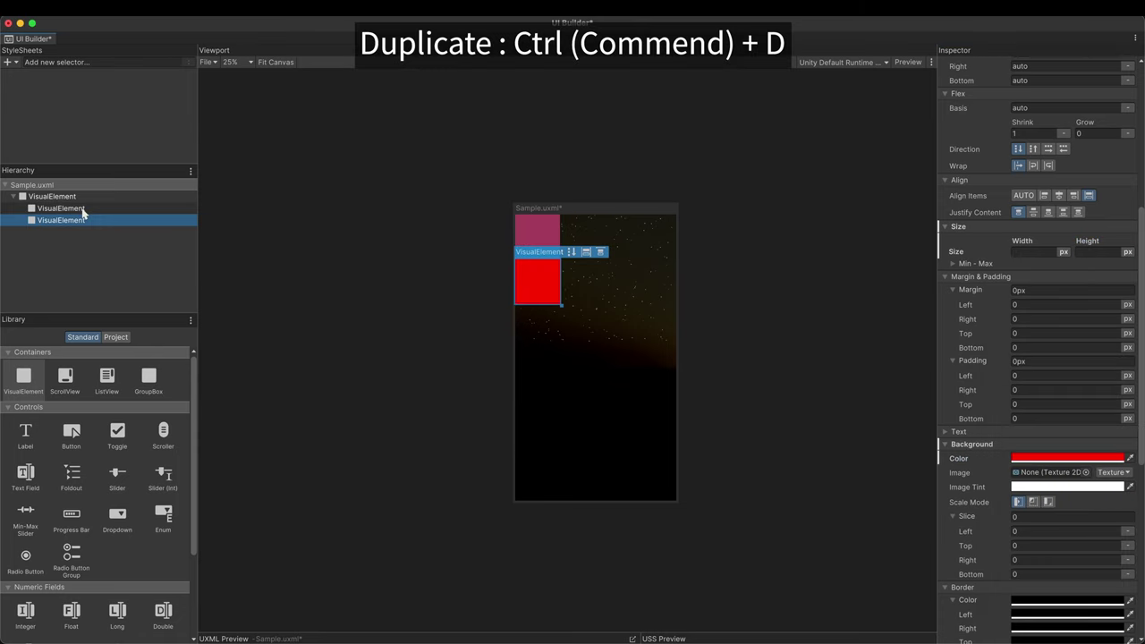
{"action": "left_click", "coordinate": [1035, 457]}
{"action": "left_click", "coordinate": [1116, 402]}
{"action": "left_click", "coordinate": [77, 220]}
{"action": "key", "text": "ctrl+d"}
{"action": "left_click", "coordinate": [1038, 457]}
{"action": "left_click", "coordinate": [1047, 486]}
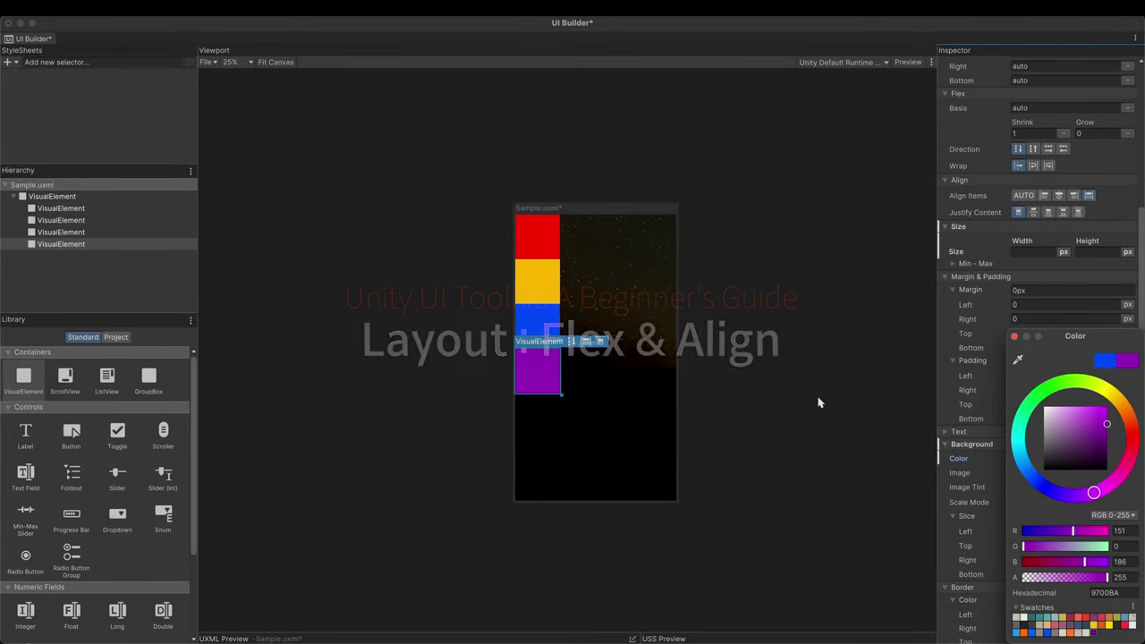
{"action": "left_click", "coordinate": [819, 403]}
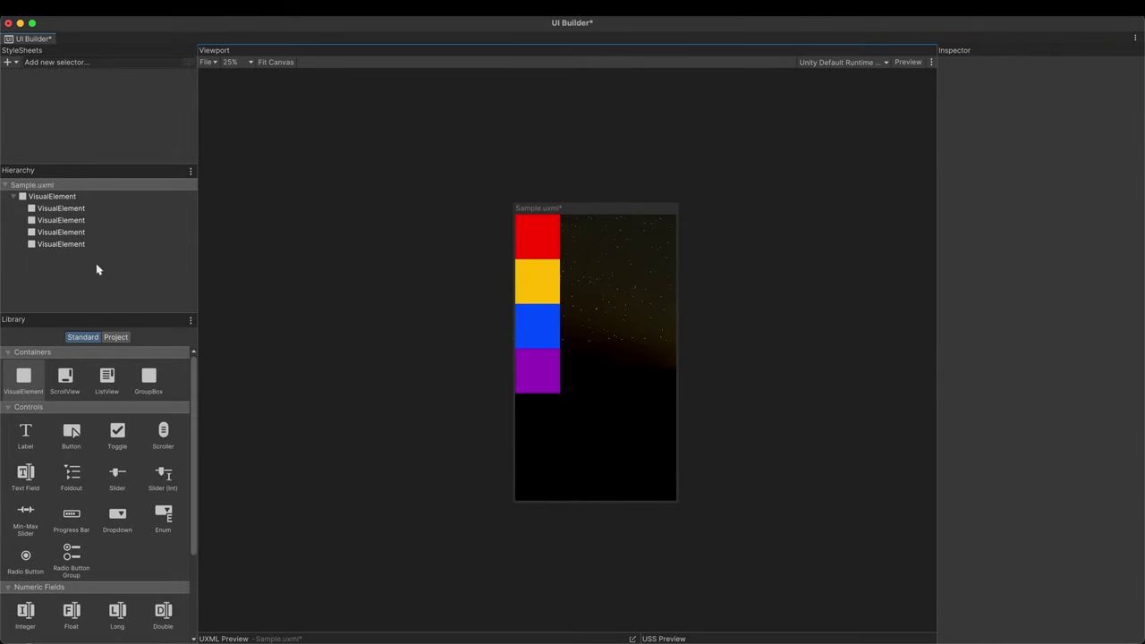
Check each coloured box, then select their parent container
{"action": "left_click", "coordinate": [79, 209]}
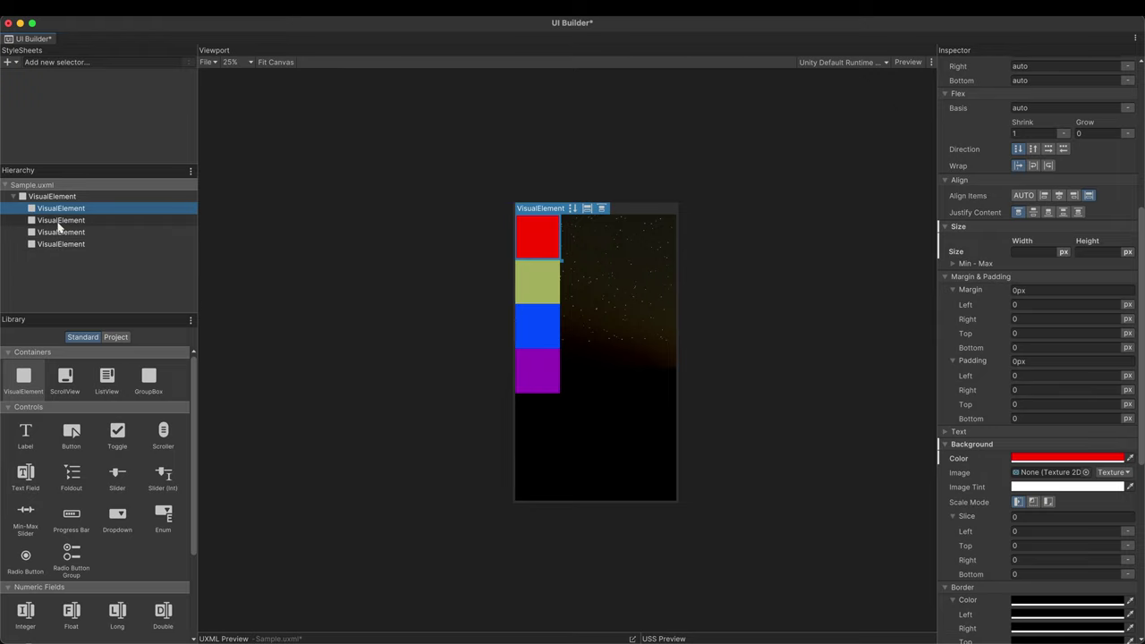
{"action": "left_click", "coordinate": [59, 221]}
{"action": "left_click", "coordinate": [59, 232]}
{"action": "left_click", "coordinate": [53, 245]}
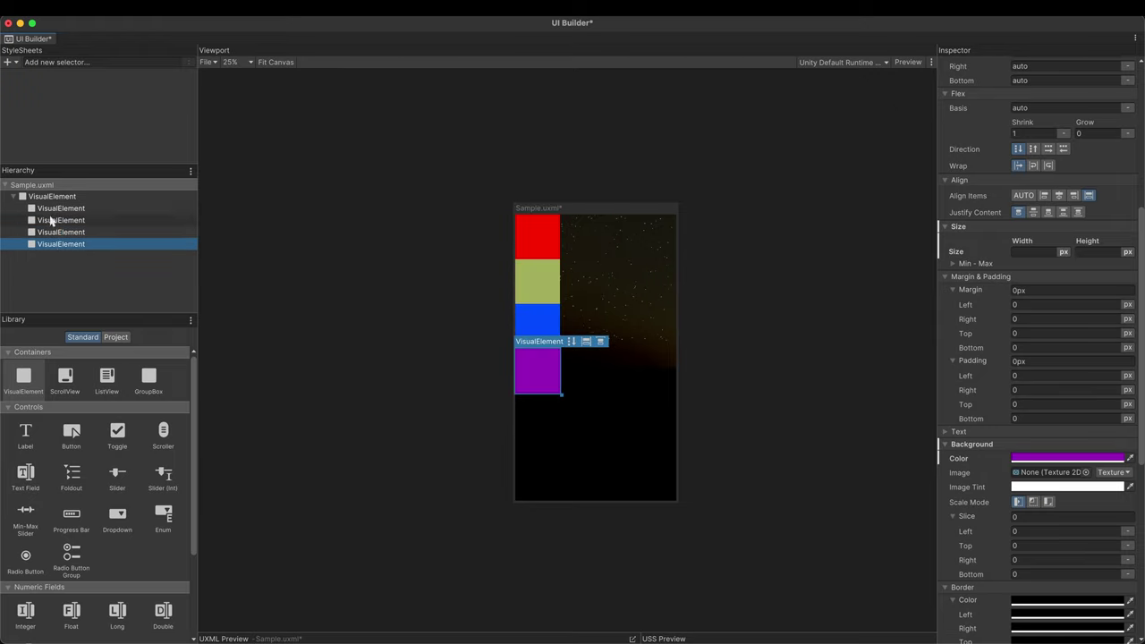
{"action": "left_click", "coordinate": [53, 264]}
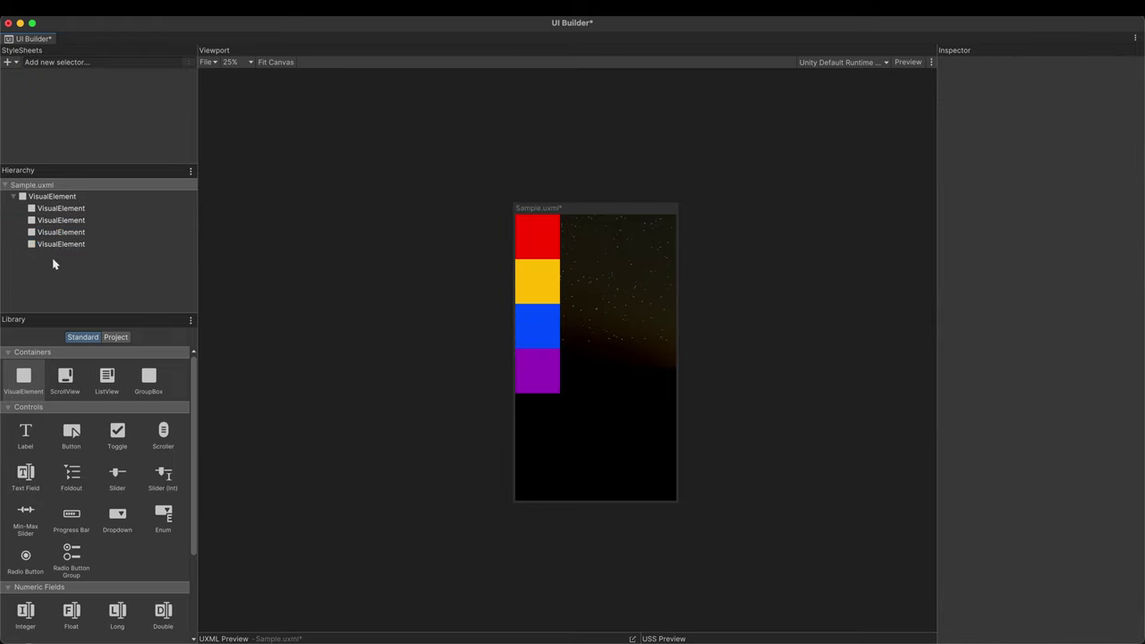
{"action": "left_click", "coordinate": [58, 199]}
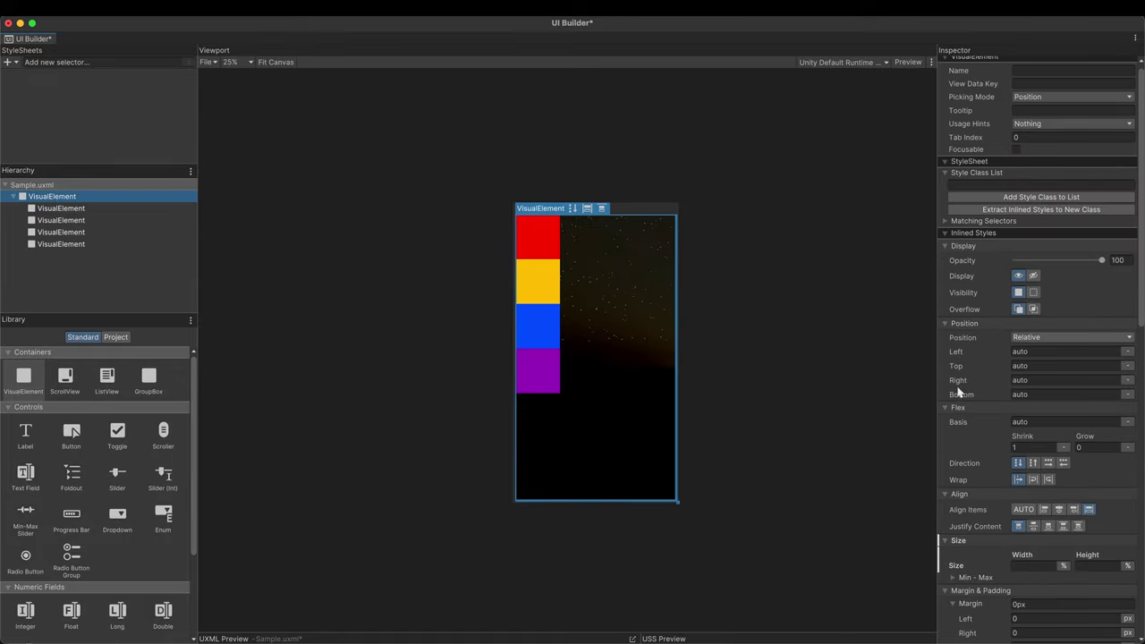
{"action": "scroll", "coordinate": [959, 404], "scroll_direction": "down", "scroll_amount": 1}
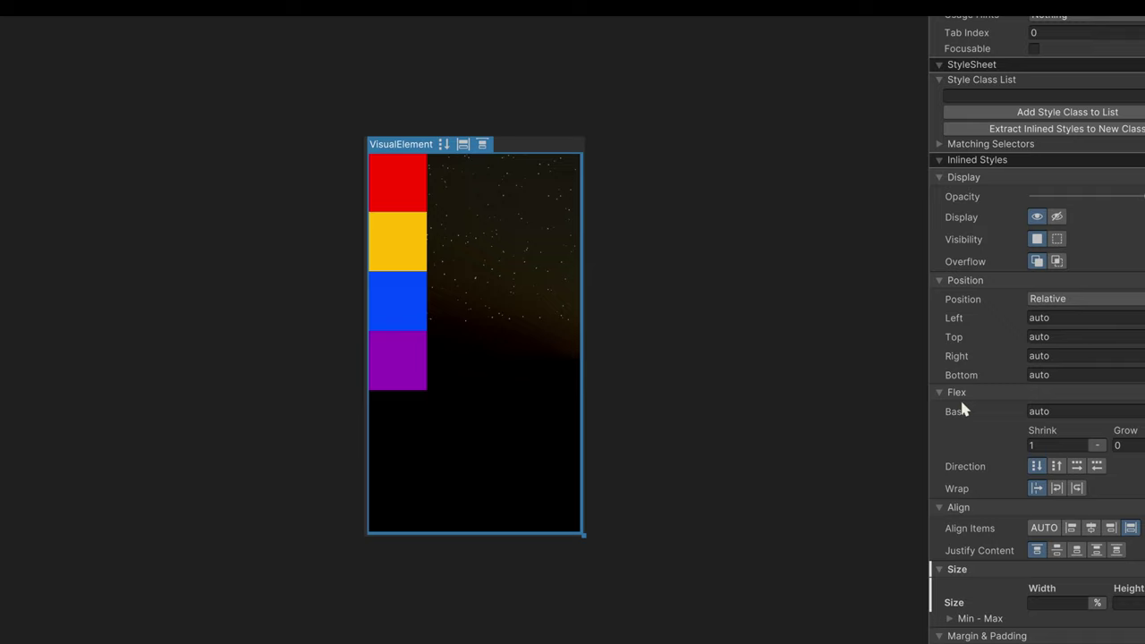
{"action": "left_click", "coordinate": [949, 392]}
{"action": "left_click", "coordinate": [940, 467]}
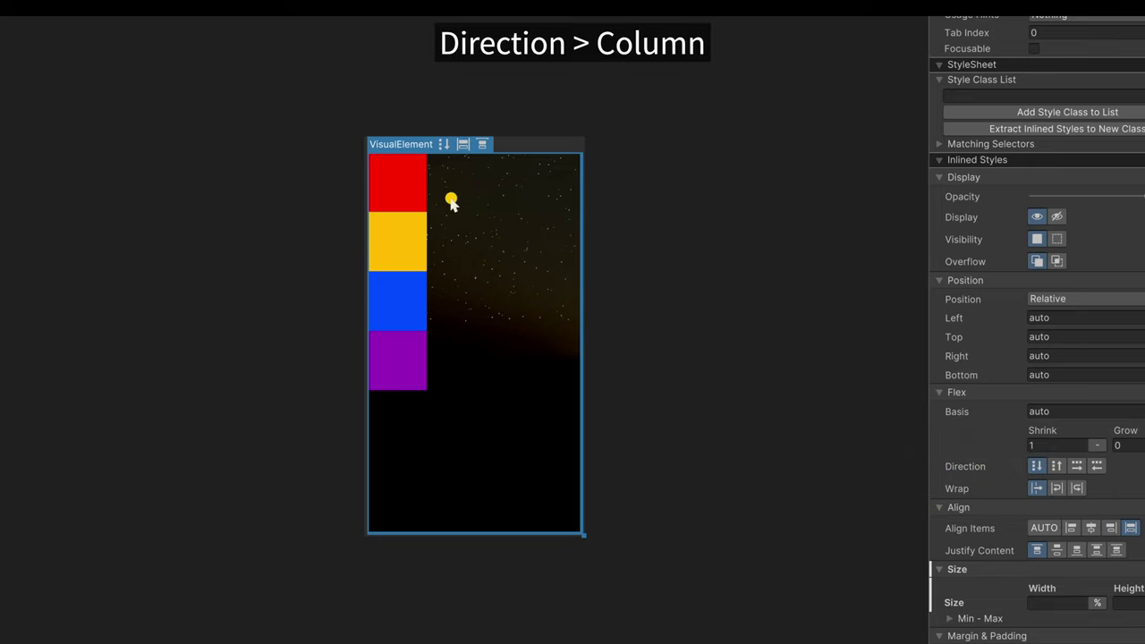
{"action": "left_click", "coordinate": [449, 358]}
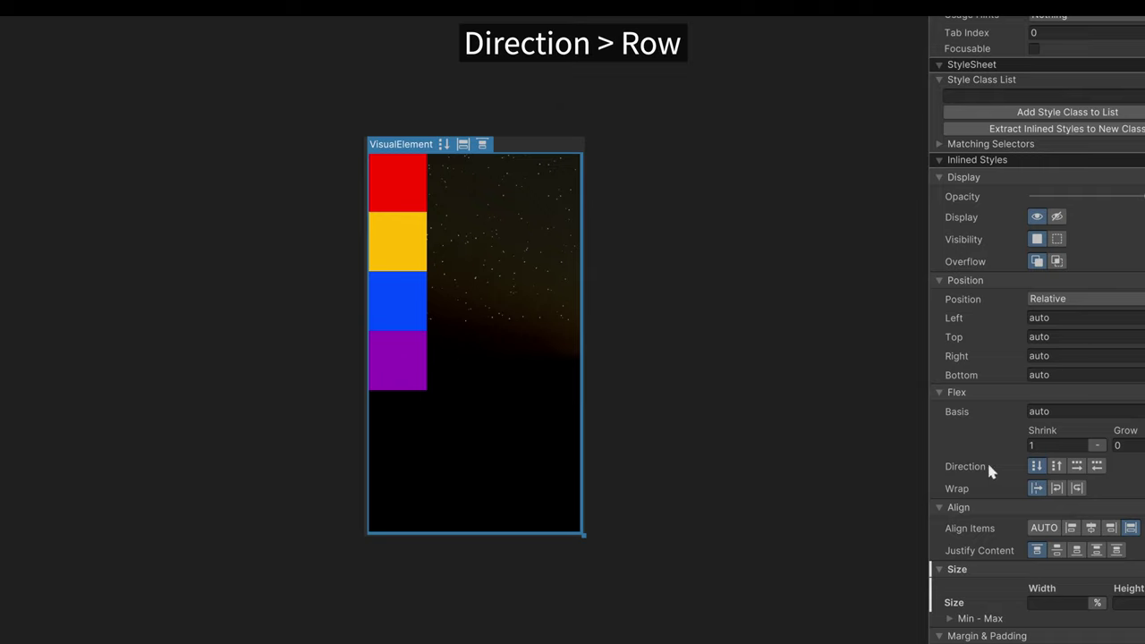
Try Flex Direction Row, then Column, and Align Items Center, Flex end and Flex start
{"action": "left_click", "coordinate": [1077, 468]}
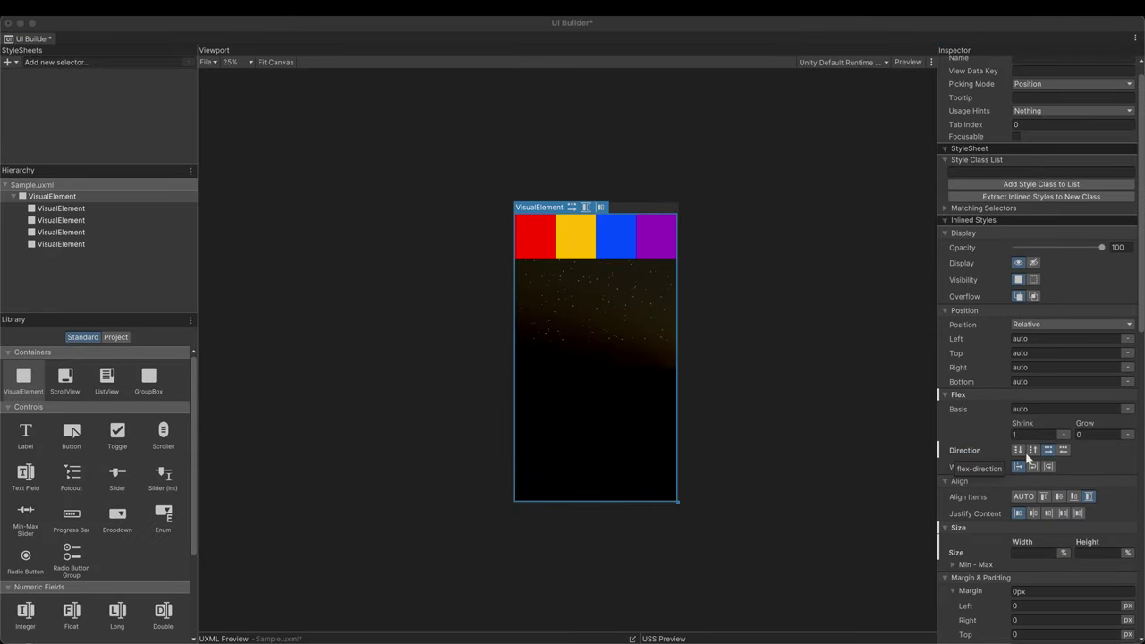
{"action": "left_click", "coordinate": [1019, 451]}
{"action": "left_click", "coordinate": [946, 482]}
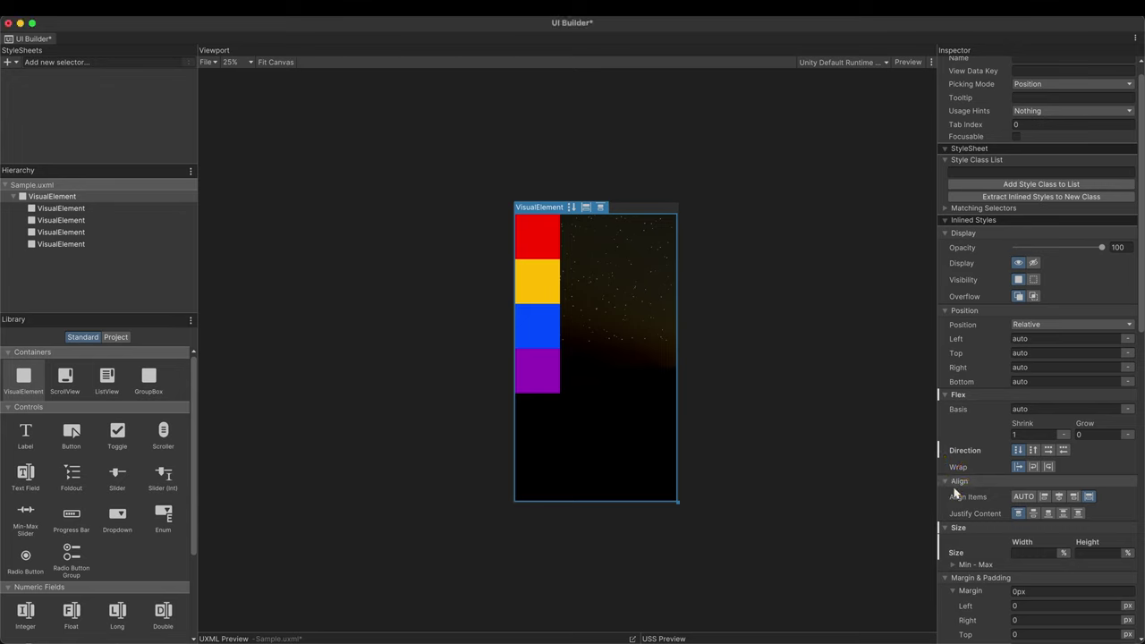
{"action": "scroll", "coordinate": [956, 500], "scroll_direction": "down", "scroll_amount": 5}
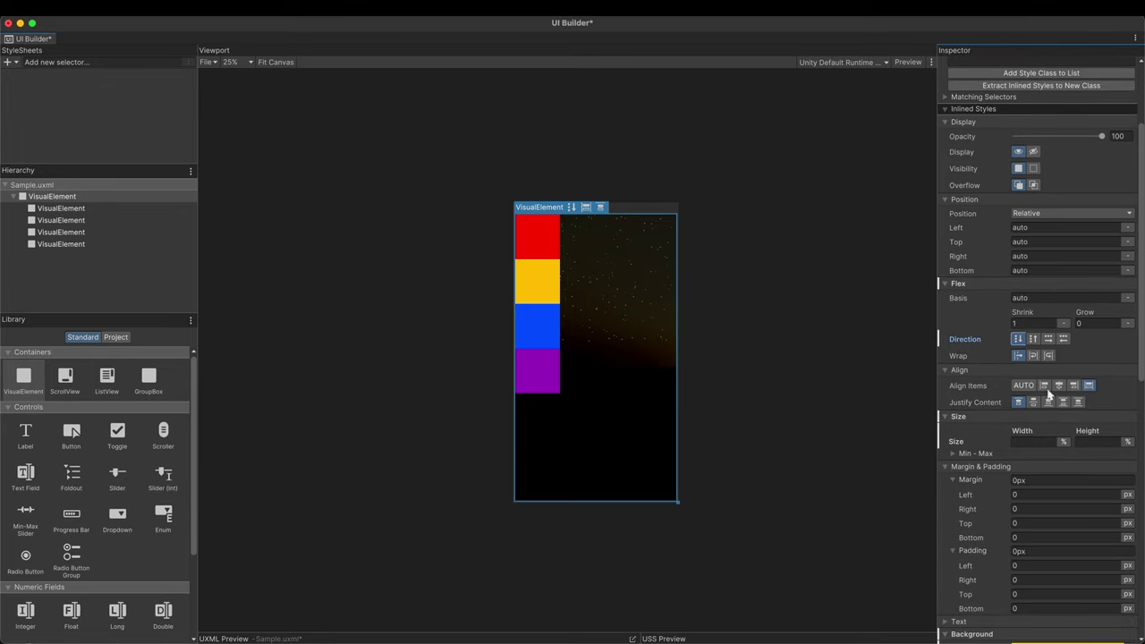
{"action": "left_click", "coordinate": [1059, 385]}
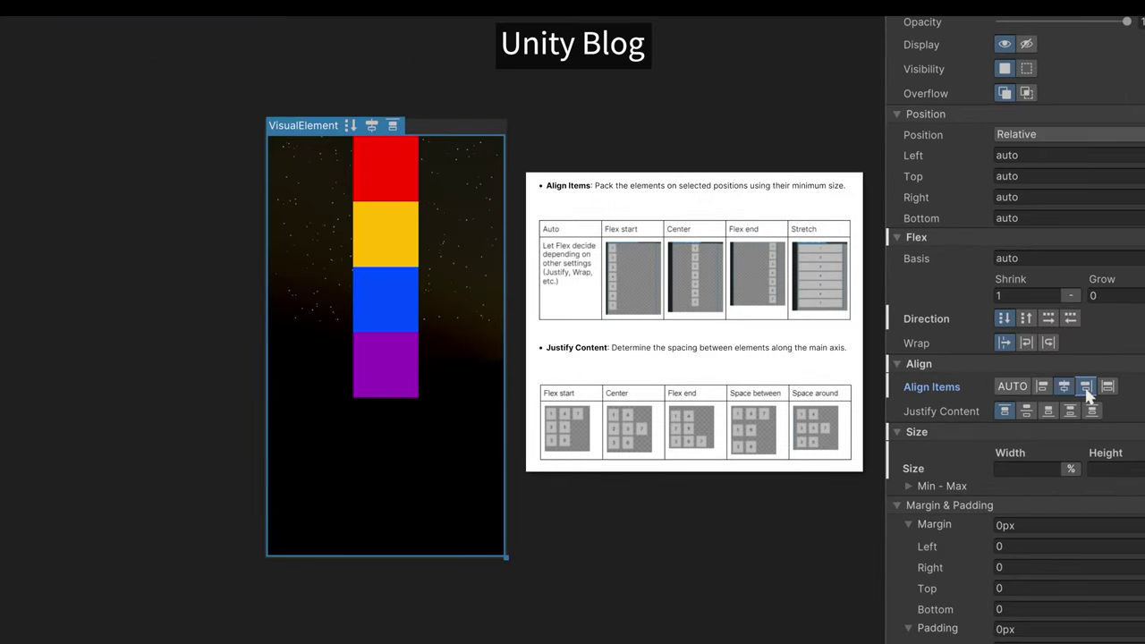
{"action": "left_click", "coordinate": [1085, 386]}
{"action": "left_click", "coordinate": [1044, 388]}
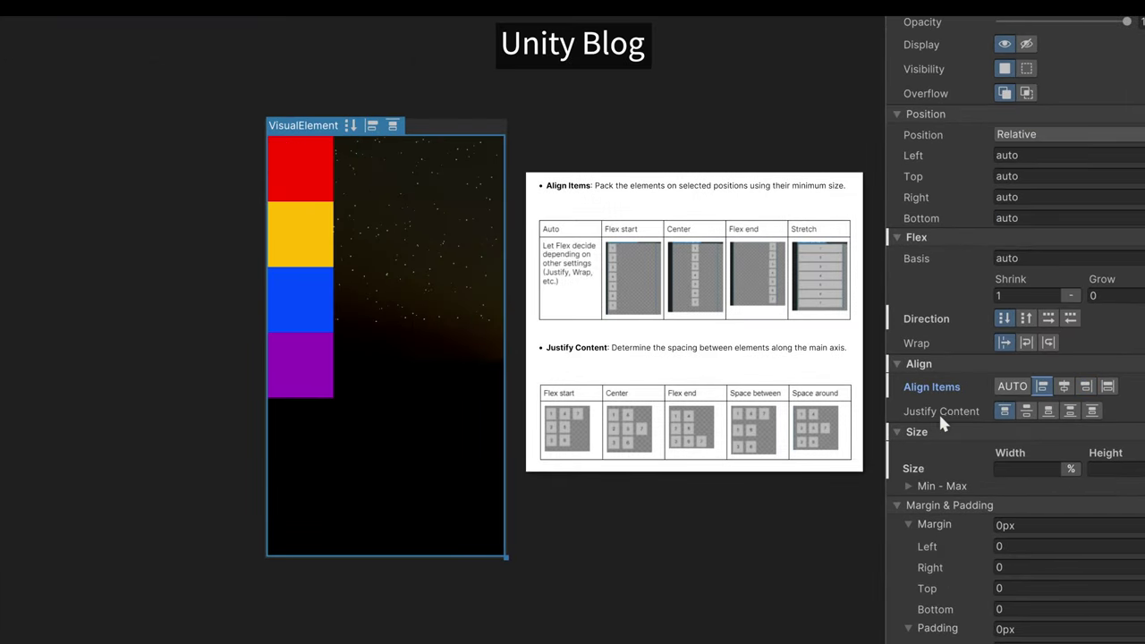
Try Justify Content Center, Flex end and Space between, ending on Space around
{"action": "left_click", "coordinate": [1025, 414]}
{"action": "left_click", "coordinate": [1045, 414]}
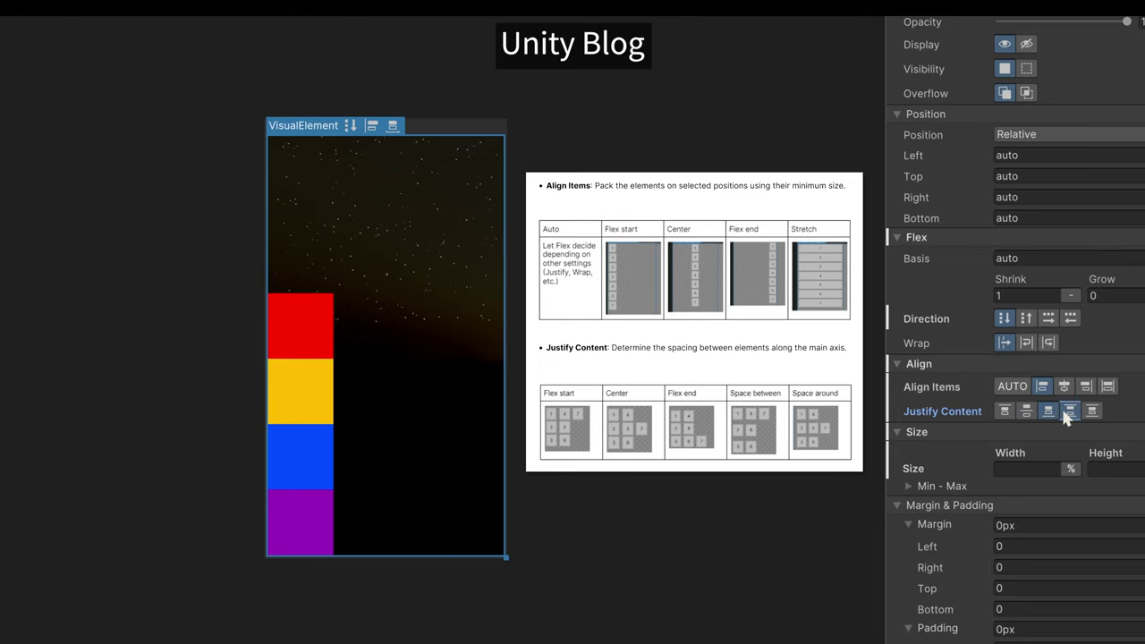
{"action": "left_click", "coordinate": [1067, 412]}
{"action": "left_click", "coordinate": [1093, 411]}
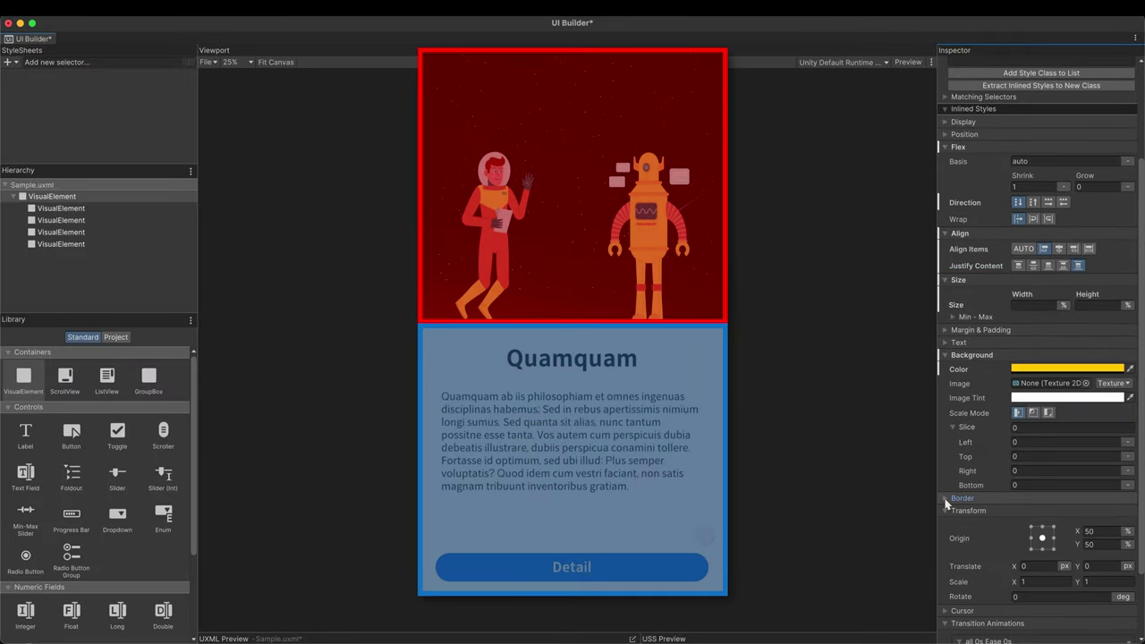
Collapse Transform and delete the blue and purple boxes
{"action": "left_click", "coordinate": [946, 514]}
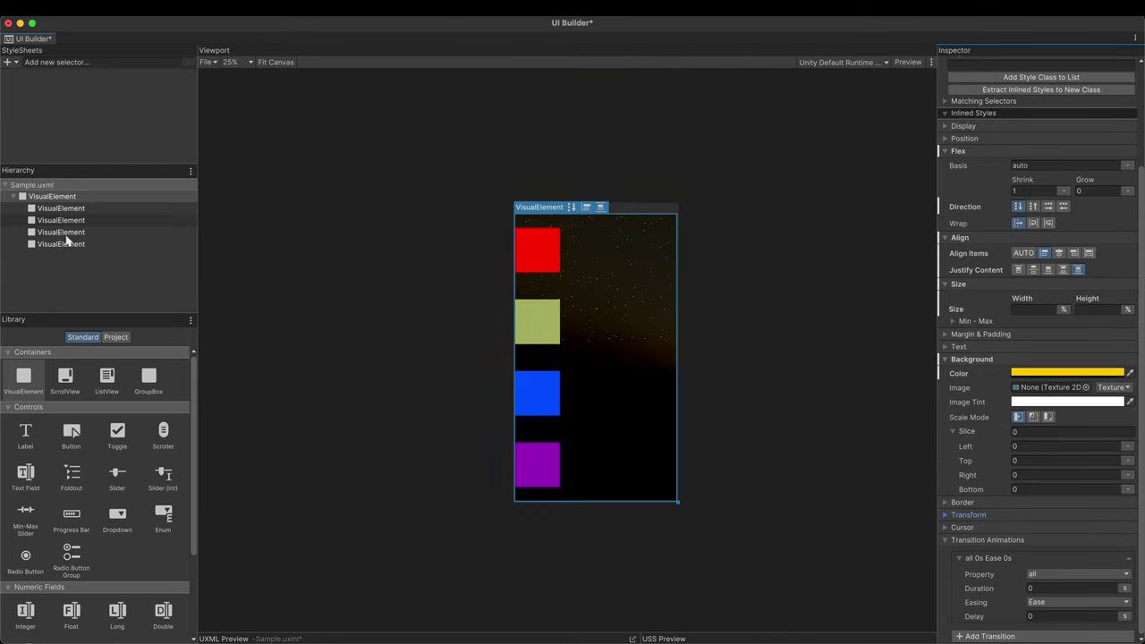
{"action": "left_click", "coordinate": [61, 232]}
{"action": "left_click", "coordinate": [55, 244], "text": "shift"}
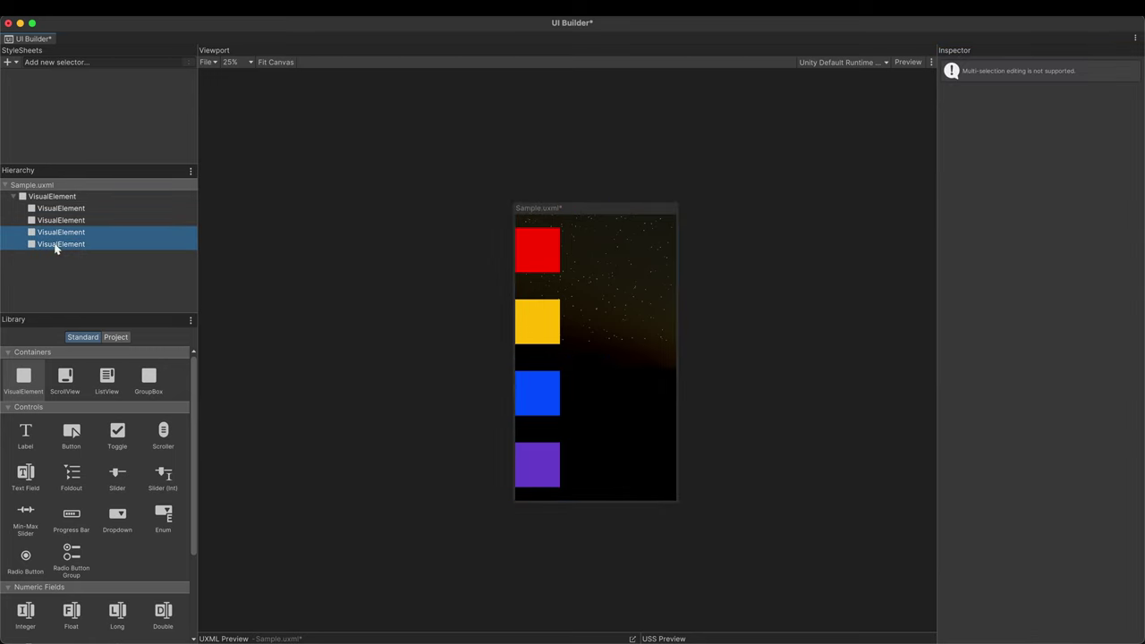
{"action": "key", "text": "Delete"}
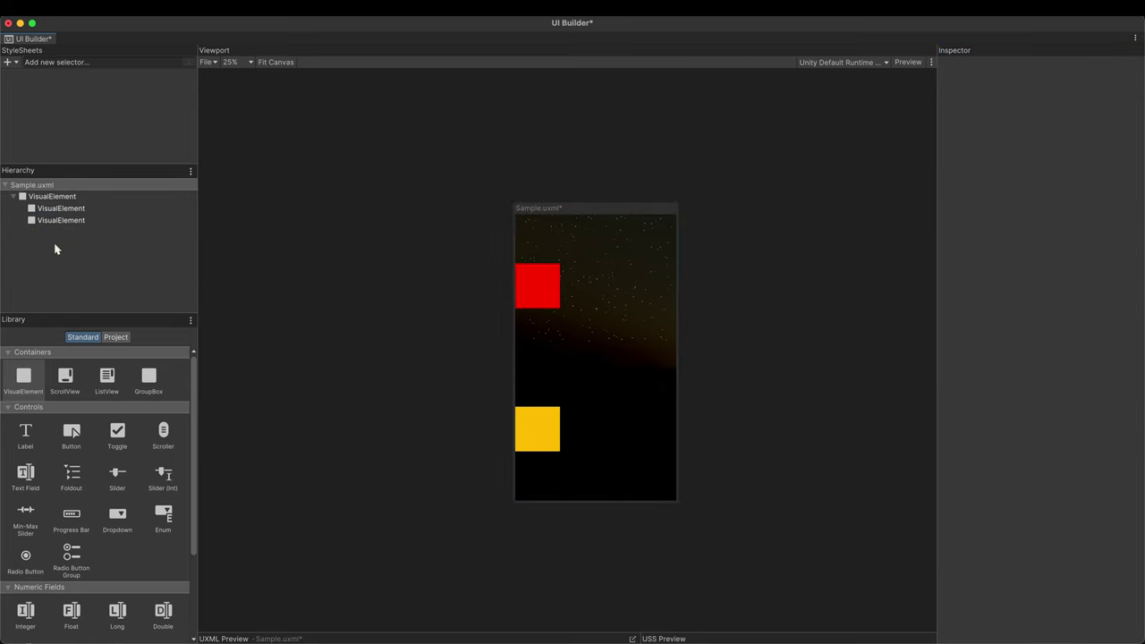
Set the parent container's Justify Content to Flex start
{"action": "left_click", "coordinate": [90, 208]}
{"action": "left_click", "coordinate": [67, 197]}
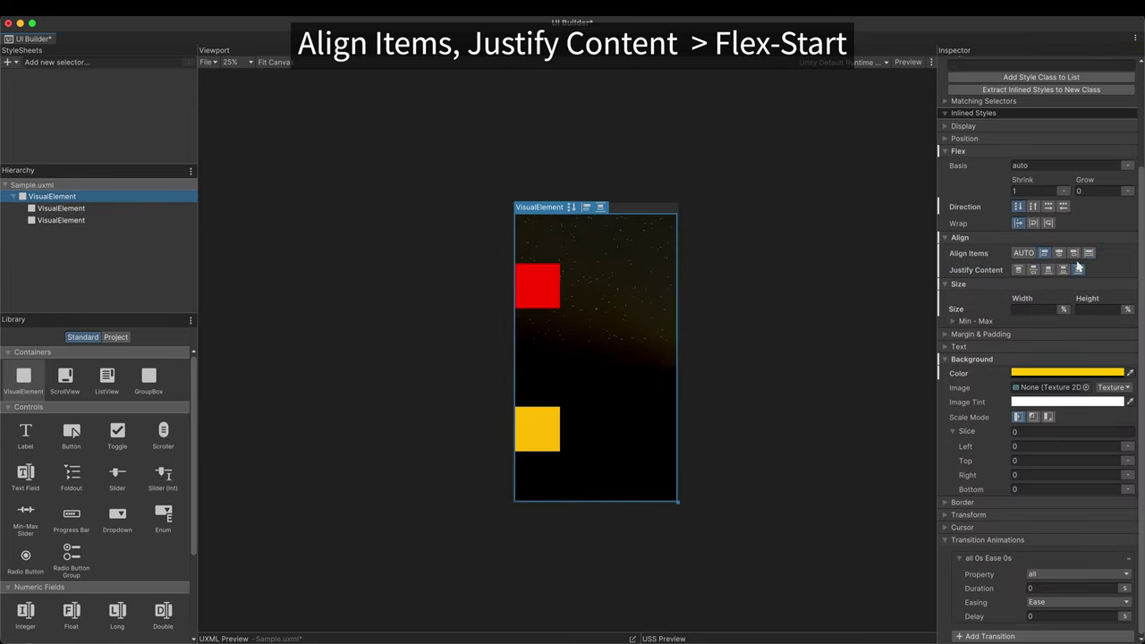
{"action": "left_click", "coordinate": [1022, 271]}
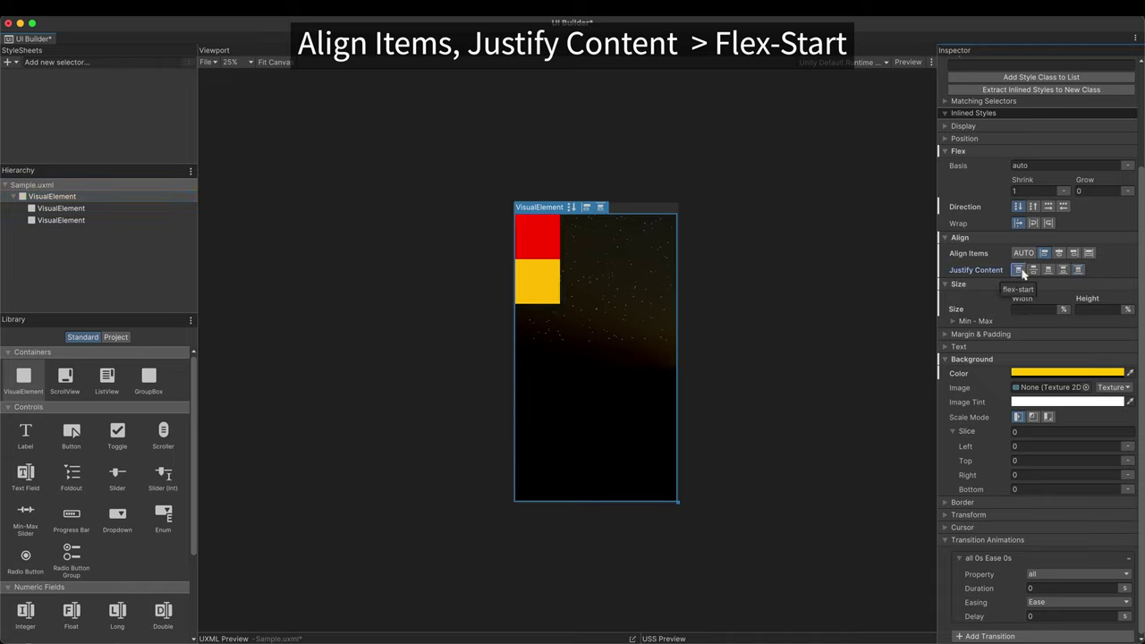
Size the red box to 100% width and 50% height
{"action": "left_click", "coordinate": [89, 208]}
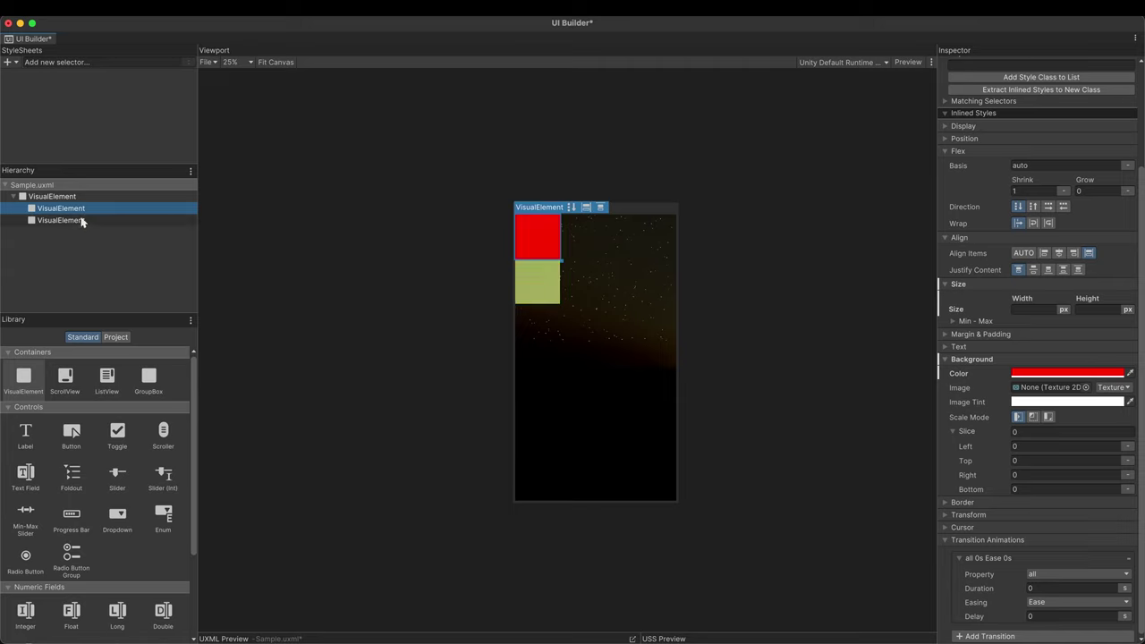
{"action": "left_click", "coordinate": [1023, 309]}
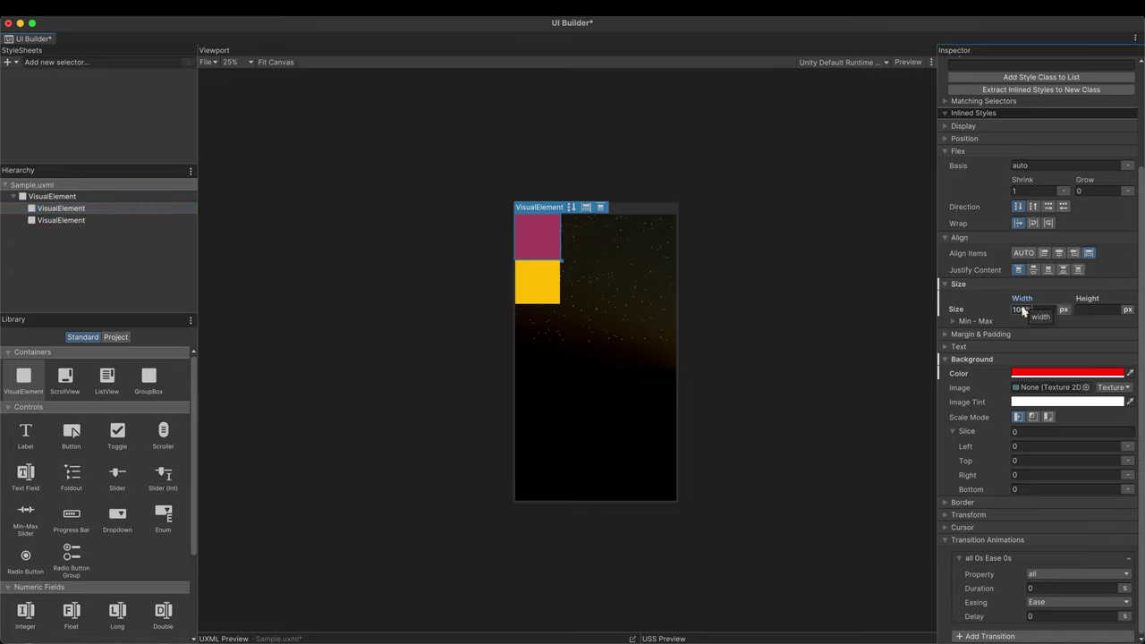
{"action": "type", "text": "100%"}
{"action": "key", "text": "Return"}
{"action": "left_click", "coordinate": [1099, 309]}
{"action": "type", "text": "50"}
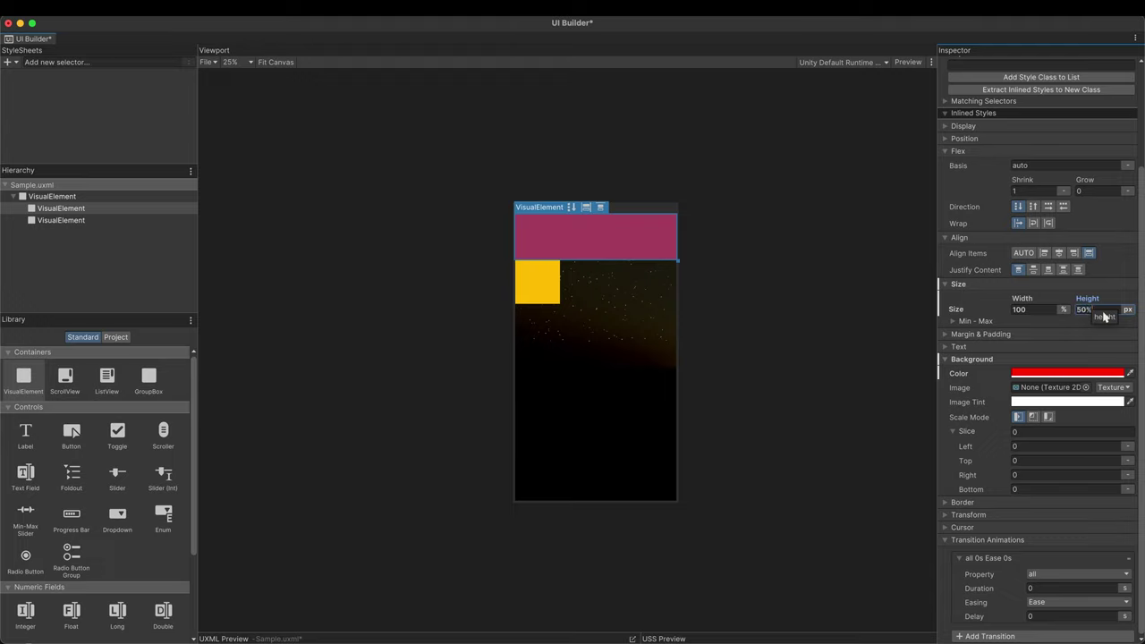
{"action": "type", "text": "%"}
{"action": "key", "text": "Return"}
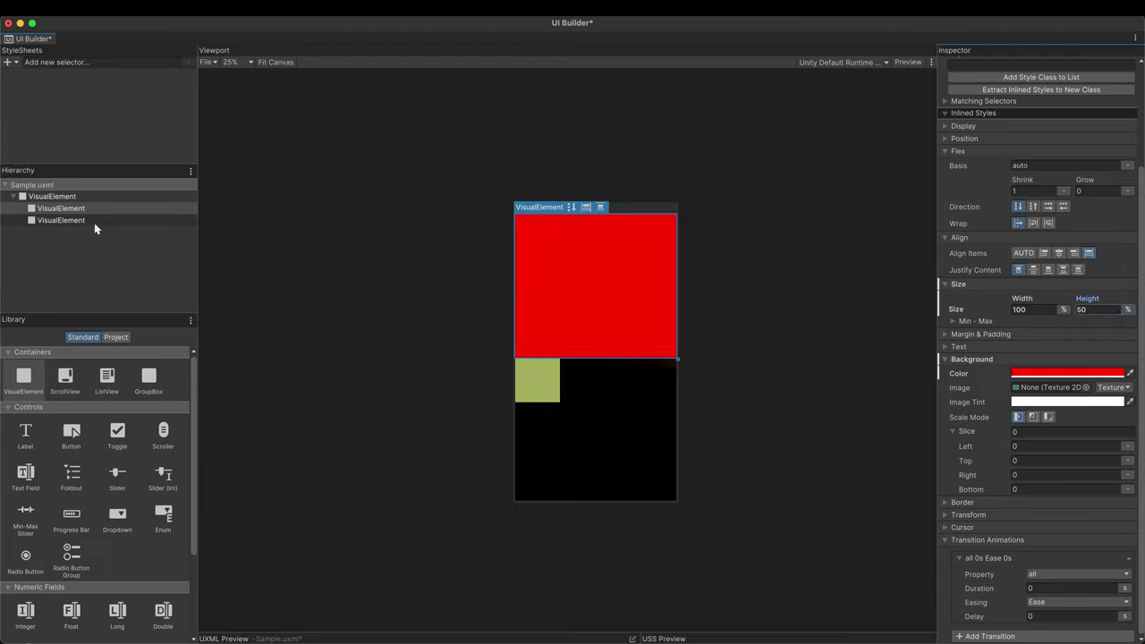
Give the second box 100% width, 50% height and a white background
{"action": "left_click", "coordinate": [93, 228]}
{"action": "left_click", "coordinate": [1040, 310]}
{"action": "type", "text": "100%"}
{"action": "left_click", "coordinate": [1097, 310]}
{"action": "type", "text": "5"}
{"action": "key", "text": "Return"}
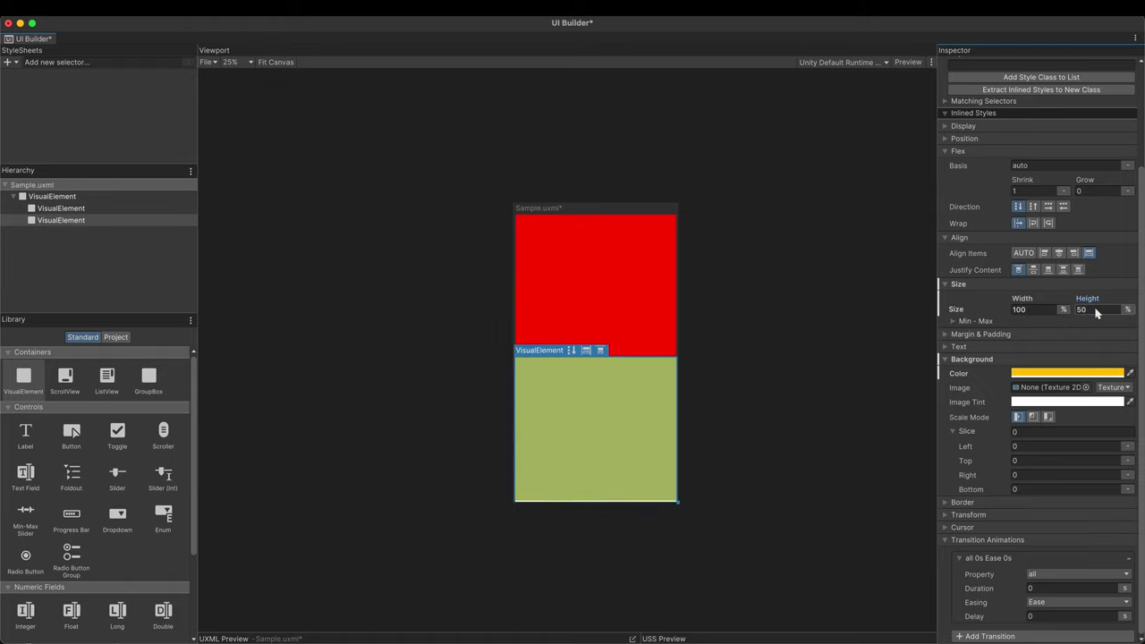
{"action": "left_click", "coordinate": [1026, 374]}
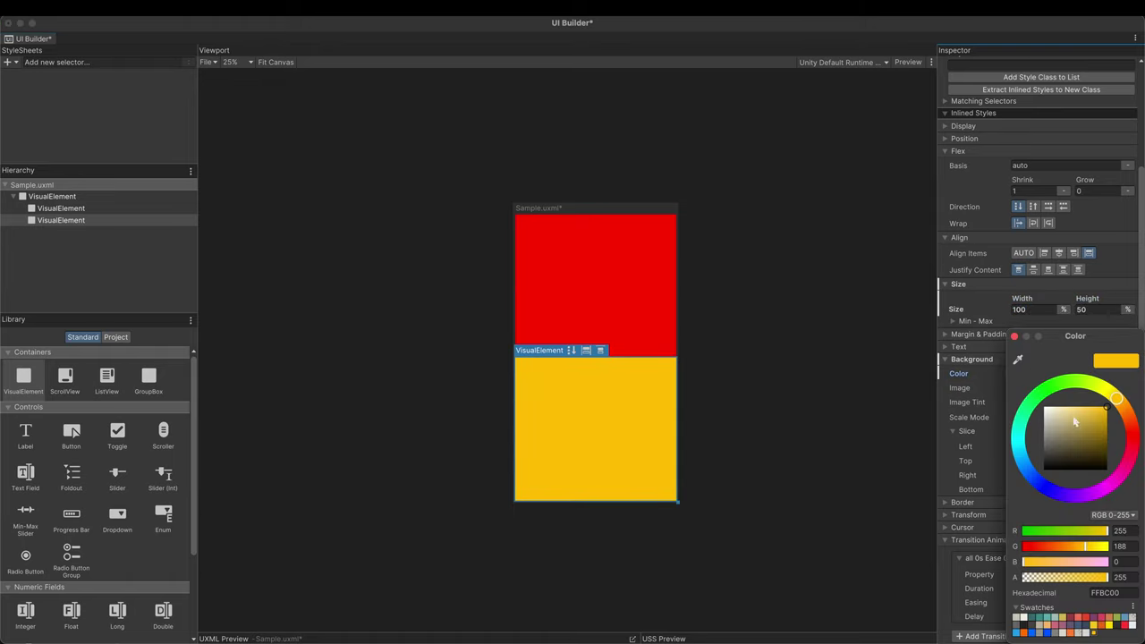
{"action": "left_click", "coordinate": [1074, 419]}
Make the top box fully transparent and nest a new VisualElement inside it
{"action": "left_click", "coordinate": [107, 212]}
{"action": "left_click", "coordinate": [1033, 373]}
{"action": "left_click_drag", "start_coordinate": [1106, 578], "coordinate": [995, 582]}
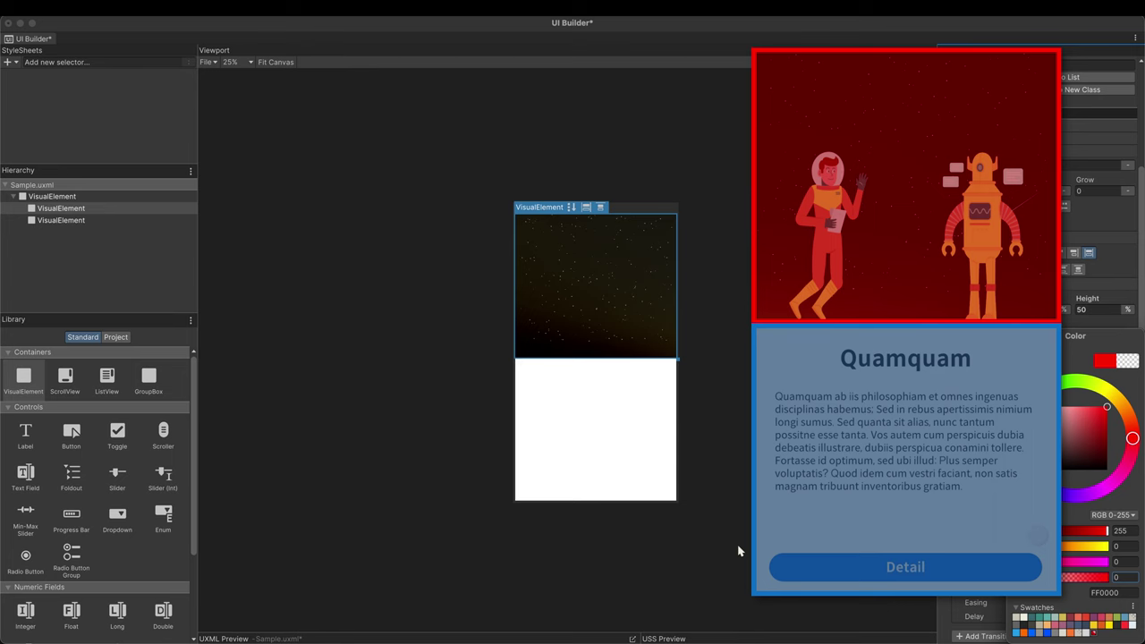
{"action": "left_click", "coordinate": [738, 551]}
{"action": "left_click_drag", "start_coordinate": [23, 377], "coordinate": [81, 213]}
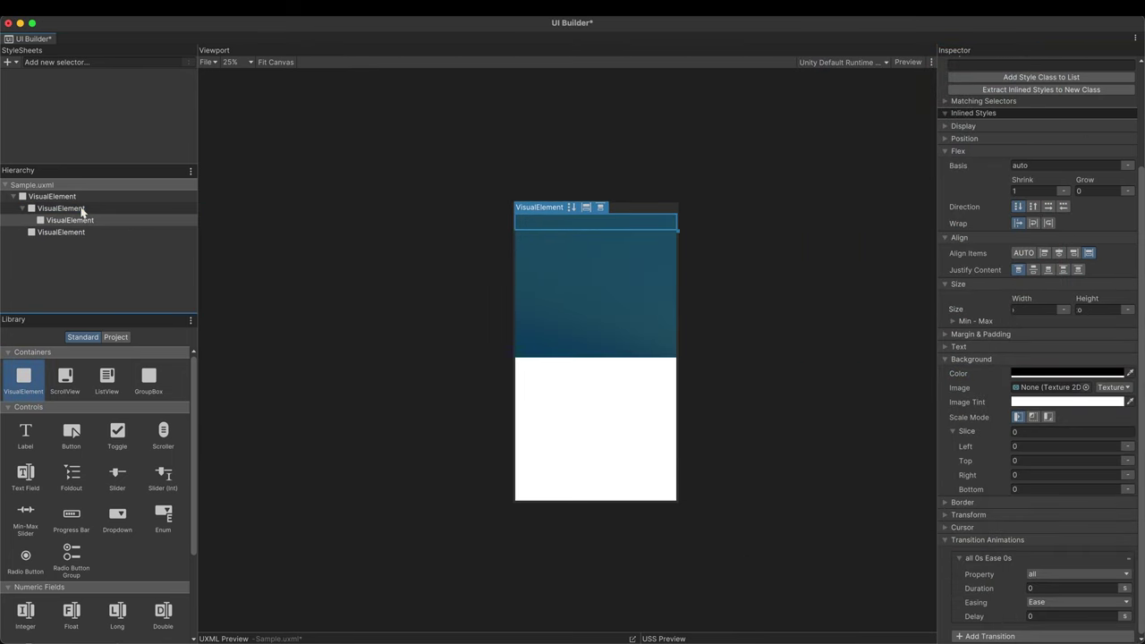
Duplicate the nested element and name the two copies Image_Boy and Image_Robot
{"action": "key", "text": "super+d"}
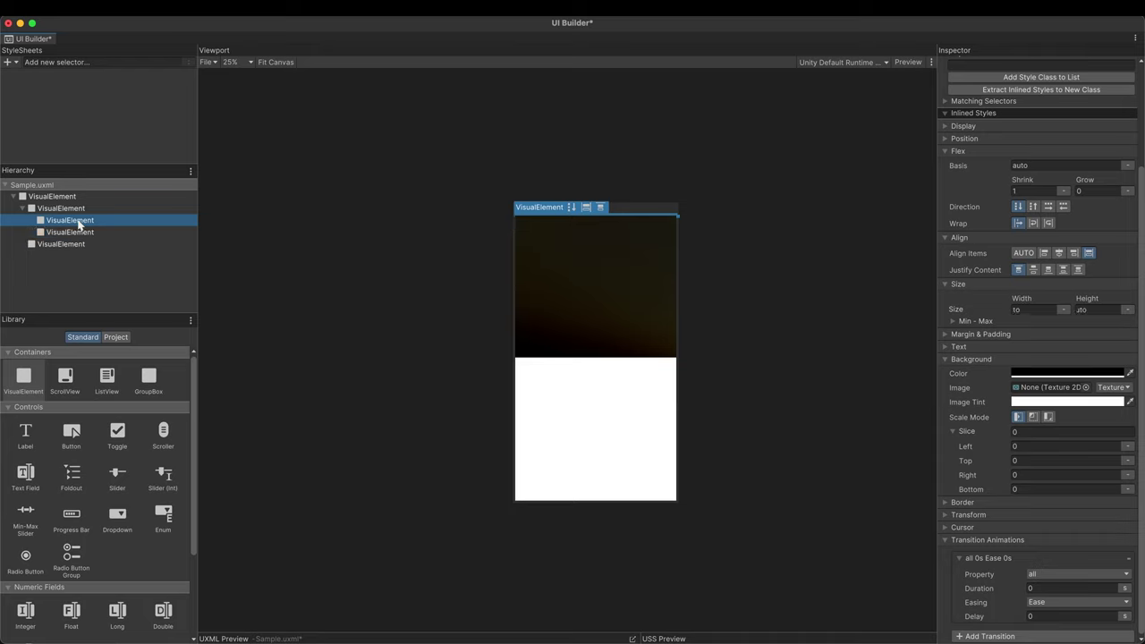
{"action": "double_click", "coordinate": [79, 221]}
{"action": "type", "text": "Image_B"}
{"action": "type", "text": "oy"}
{"action": "key", "text": "Return"}
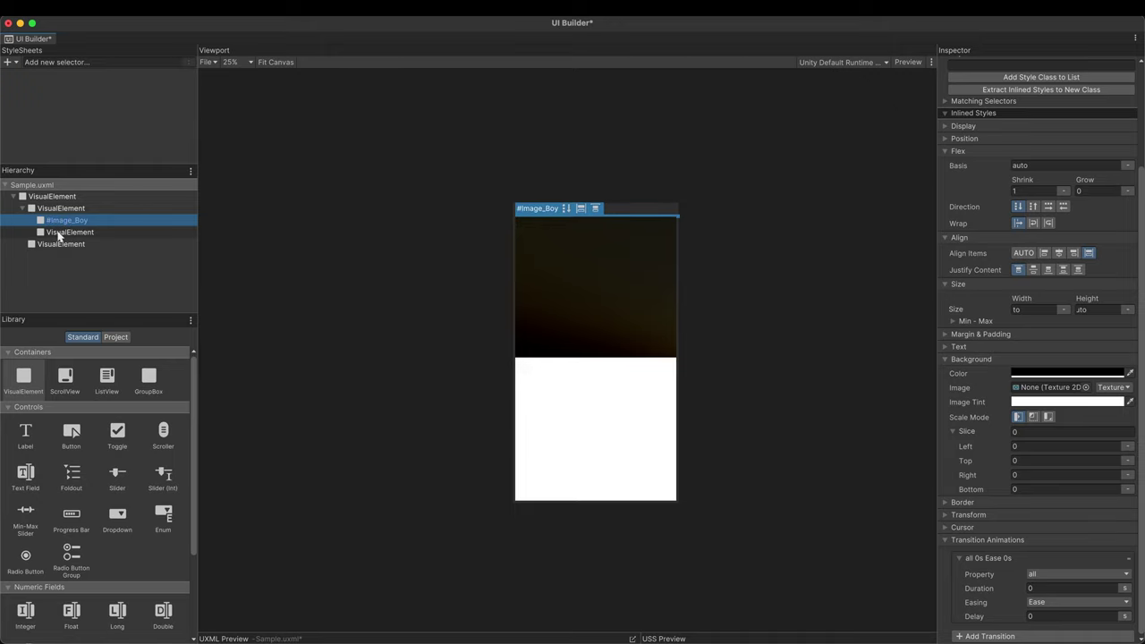
{"action": "left_click", "coordinate": [59, 233]}
{"action": "left_click", "coordinate": [1062, 76]}
{"action": "type", "text": "Image_Robot"}
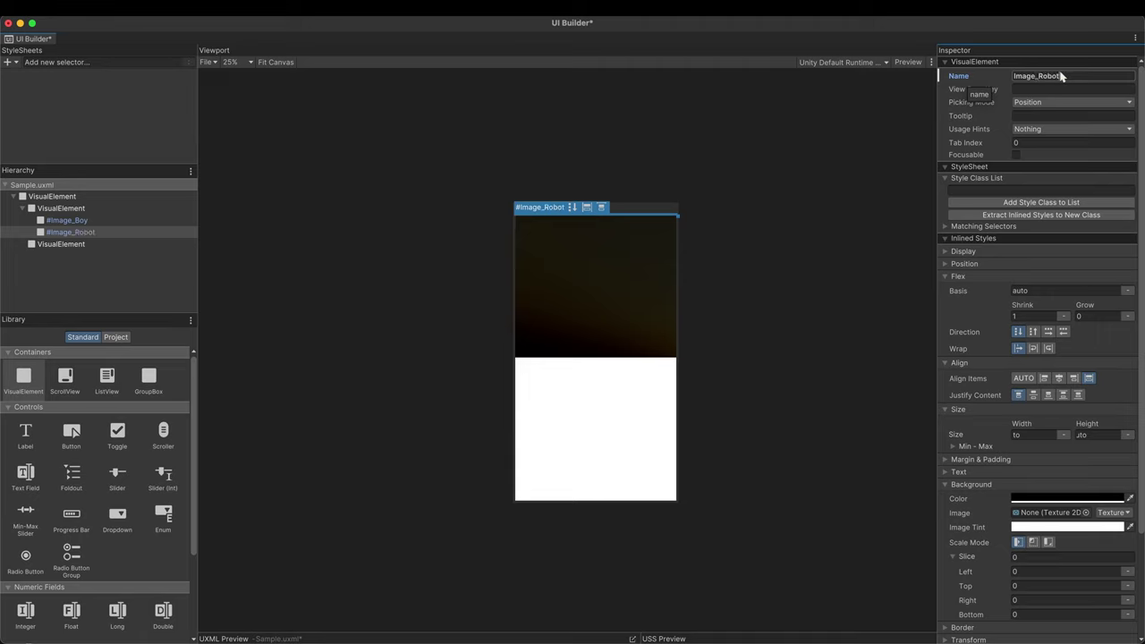
Give Image_Boy the Hyperspace Floating background image, 300 px wide
{"action": "left_click", "coordinate": [141, 224]}
{"action": "left_click", "coordinate": [948, 485]}
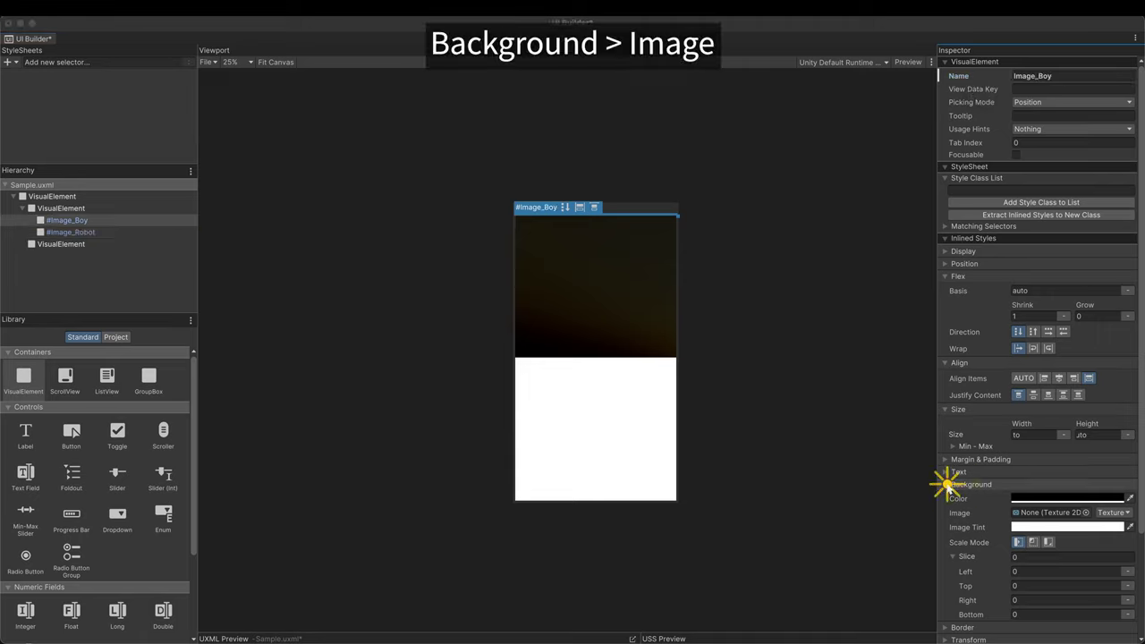
{"action": "left_click", "coordinate": [1086, 513]}
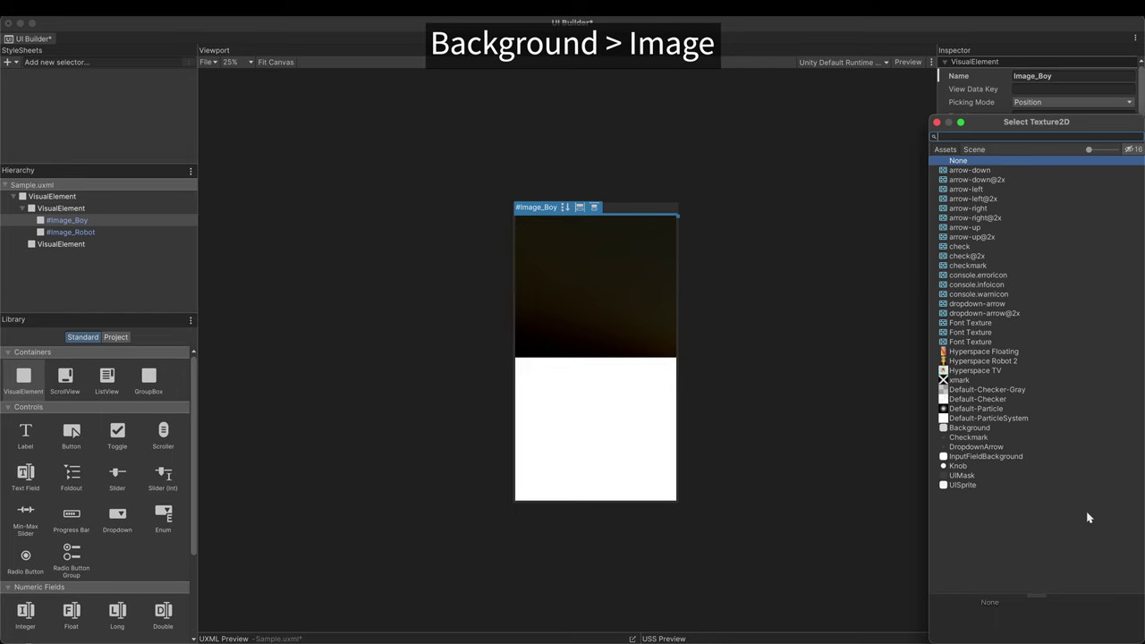
{"action": "double_click", "coordinate": [962, 356]}
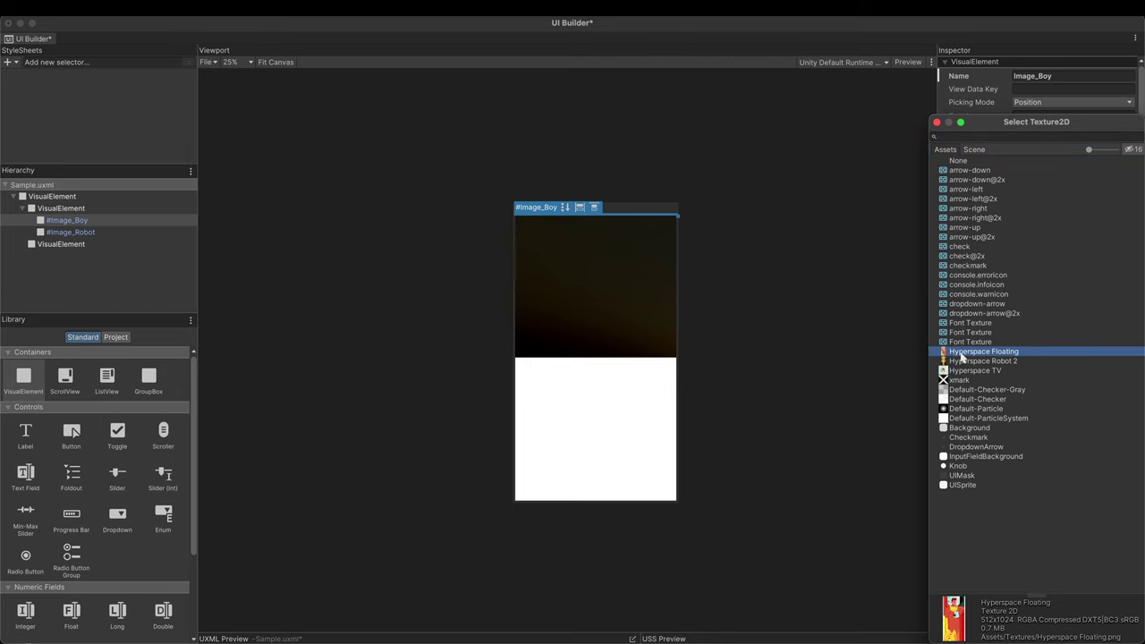
{"action": "type", "text": "300"}
{"action": "key", "text": "Tab"}
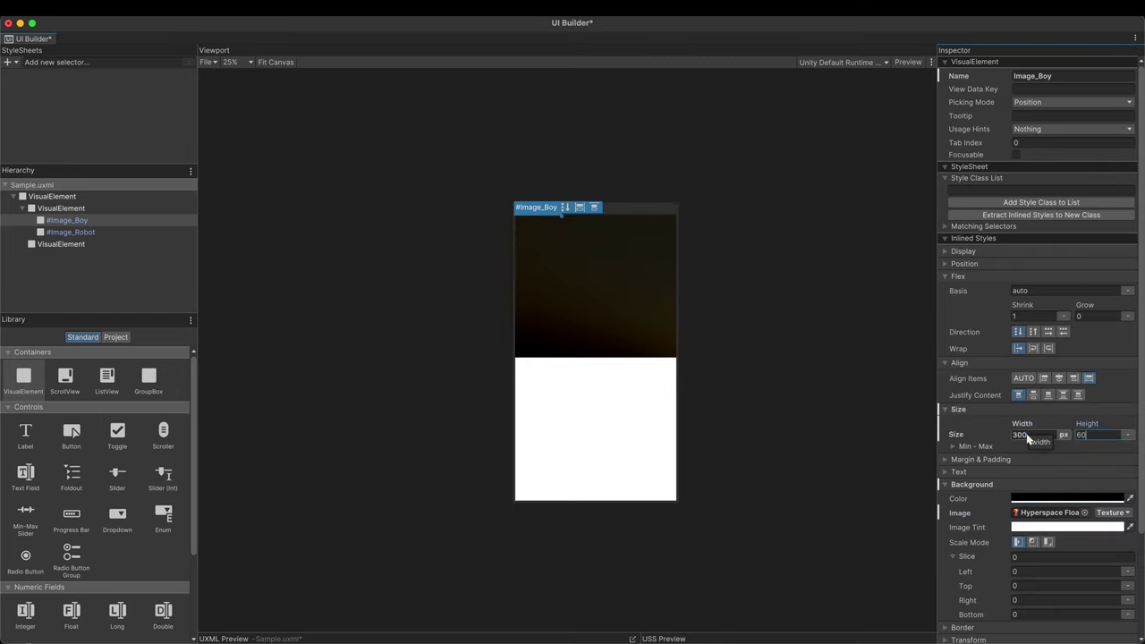
{"action": "type", "text": "60"}
{"action": "key", "text": "Return"}
Give Image_Robot the robot texture as background, sized 300 × 600 px
{"action": "left_click", "coordinate": [70, 232]}
{"action": "left_click", "coordinate": [1084, 513]}
{"action": "double_click", "coordinate": [971, 365]}
{"action": "left_click", "coordinate": [1032, 435]}
{"action": "type", "text": "300"}
{"action": "key", "text": "Tab"}
{"action": "type", "text": "600"}
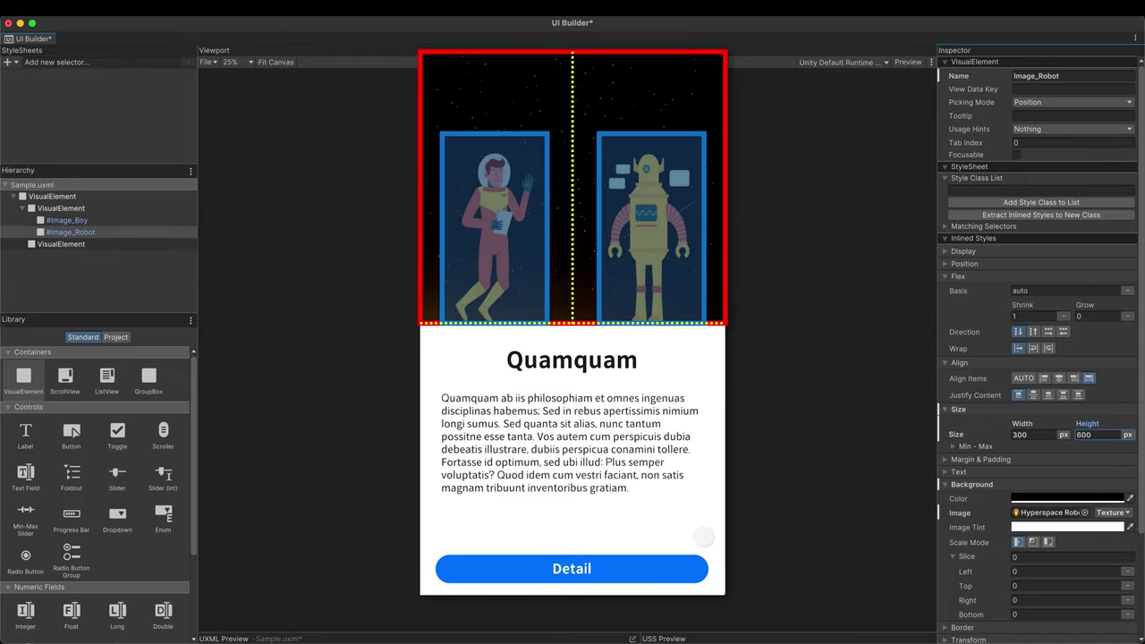
Set the container holding both images to Flex Direction Row
{"action": "left_click", "coordinate": [494, 228]}
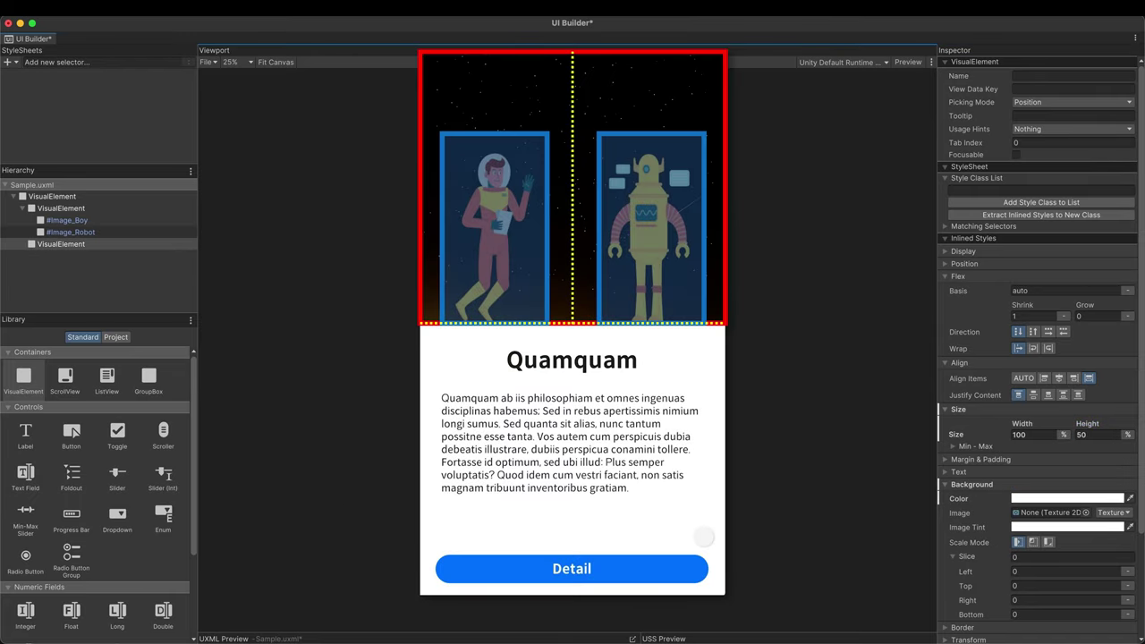
{"action": "left_click", "coordinate": [652, 228]}
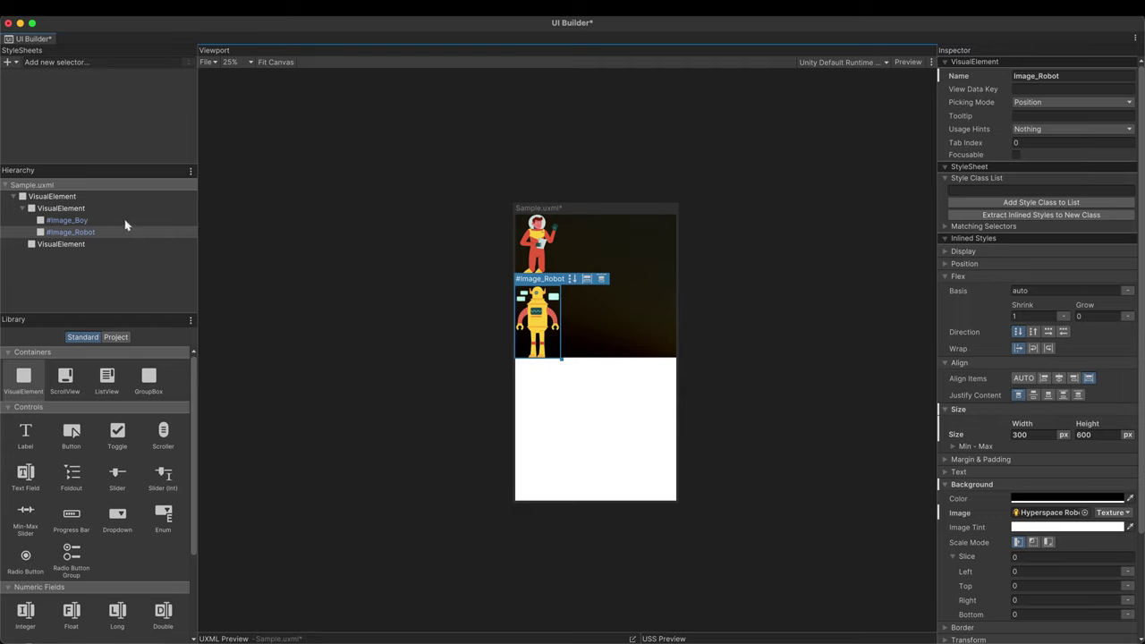
{"action": "left_click", "coordinate": [87, 210]}
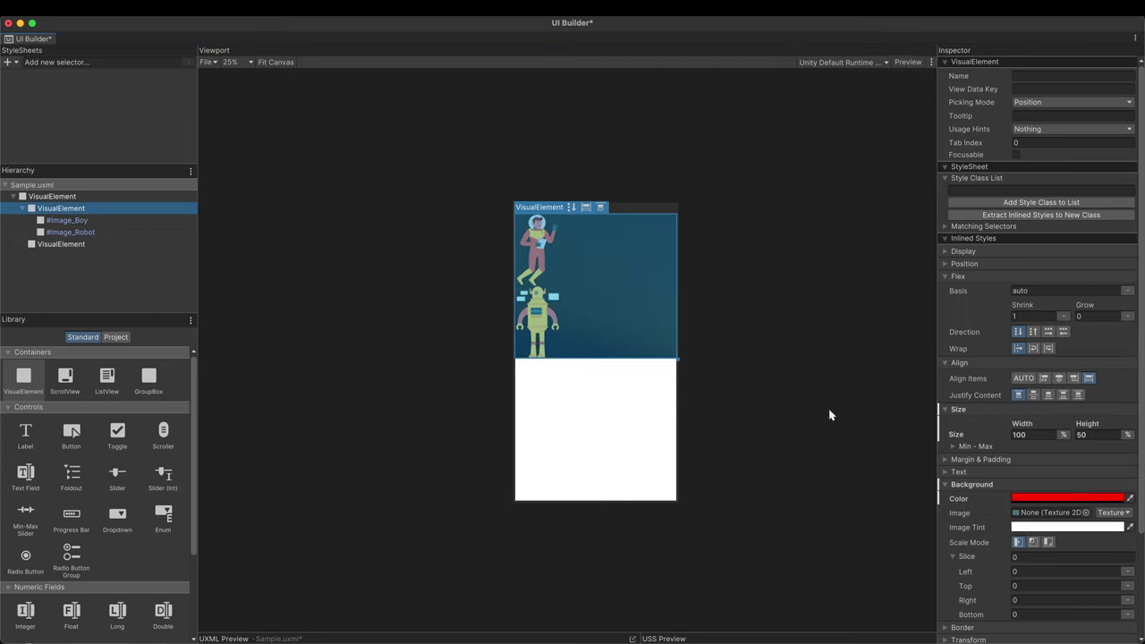
{"action": "left_click", "coordinate": [1019, 333]}
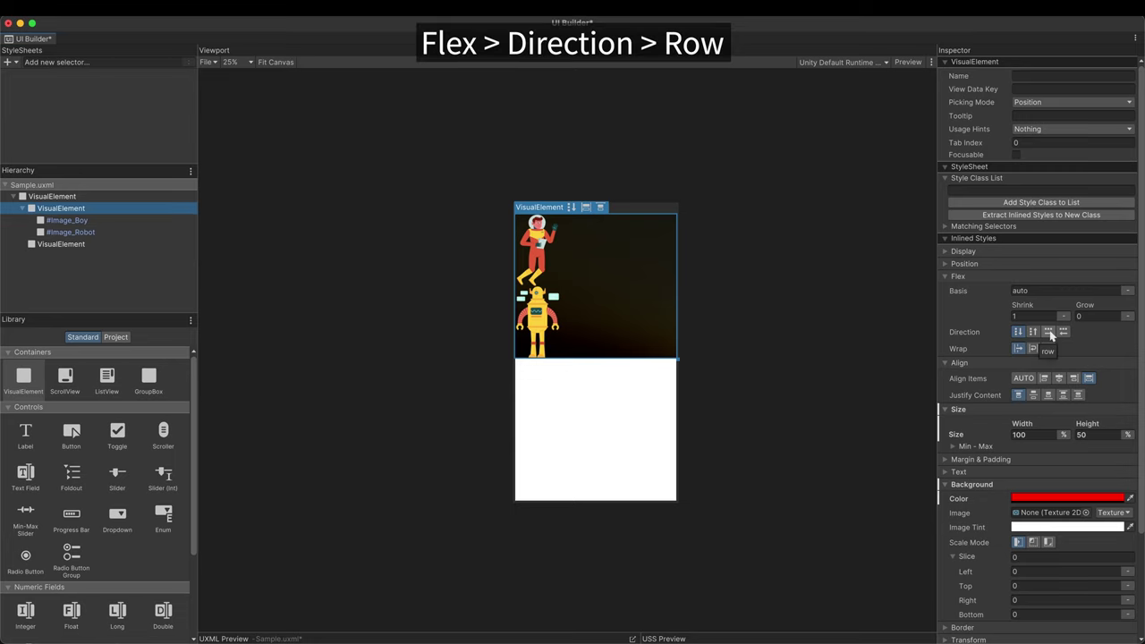
{"action": "left_click", "coordinate": [1050, 333]}
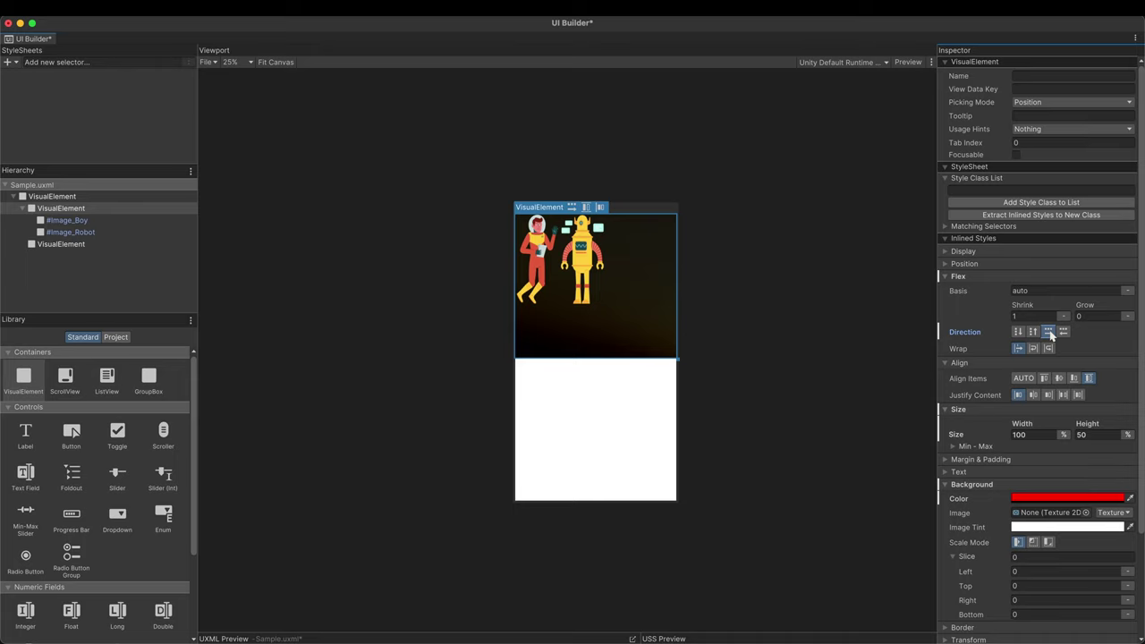
{"action": "left_click", "coordinate": [599, 349]}
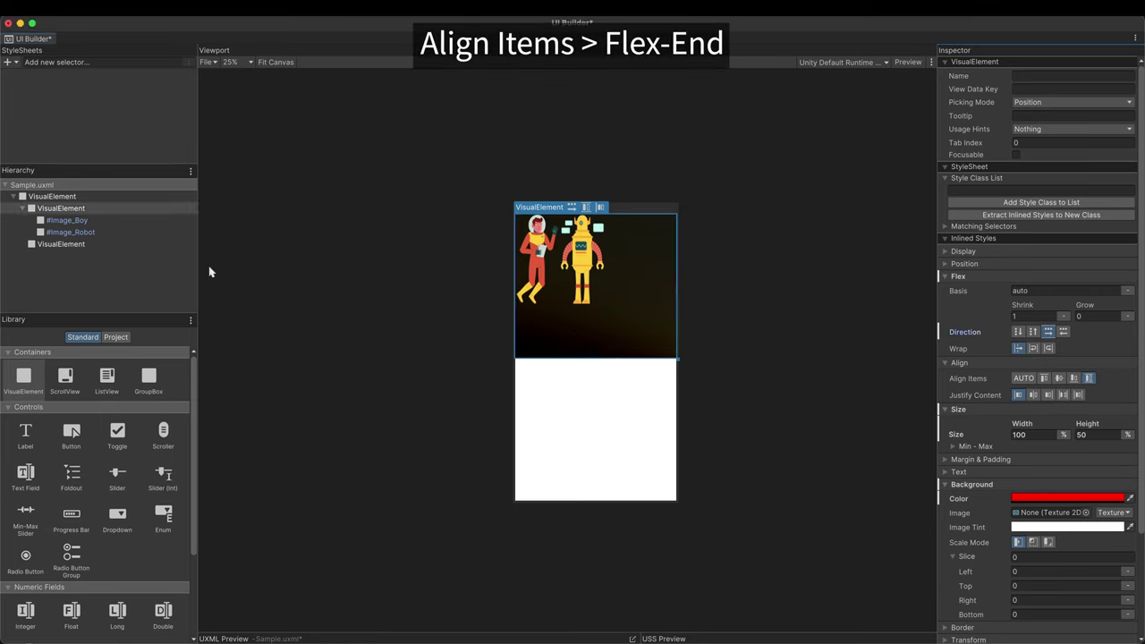
Align the characters to the bottom, then try Justify Content Space between and Space around
{"action": "left_click", "coordinate": [1074, 379]}
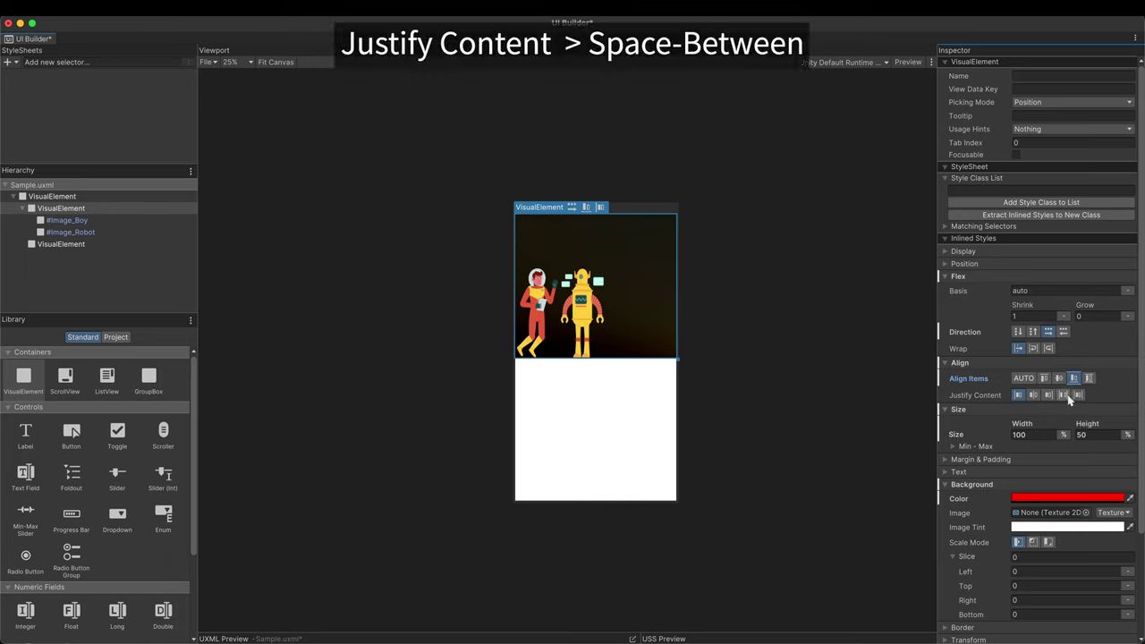
{"action": "left_click", "coordinate": [1064, 395]}
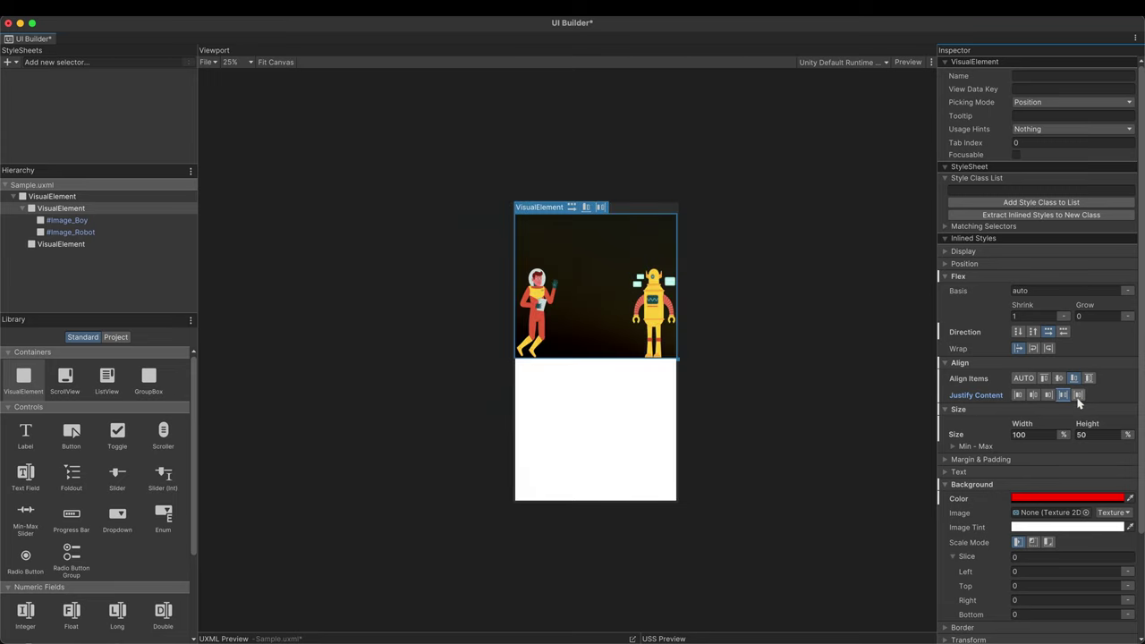
{"action": "left_click", "coordinate": [1078, 394]}
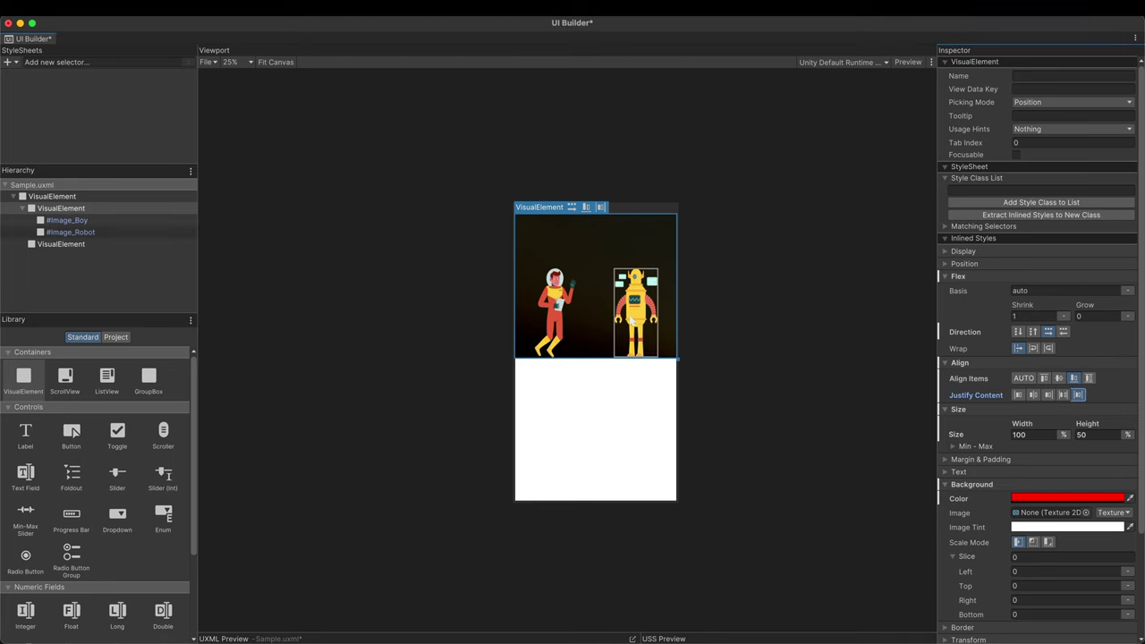
Drag the canvas edge wider and back to test the spacing
{"action": "left_click", "coordinate": [630, 320]}
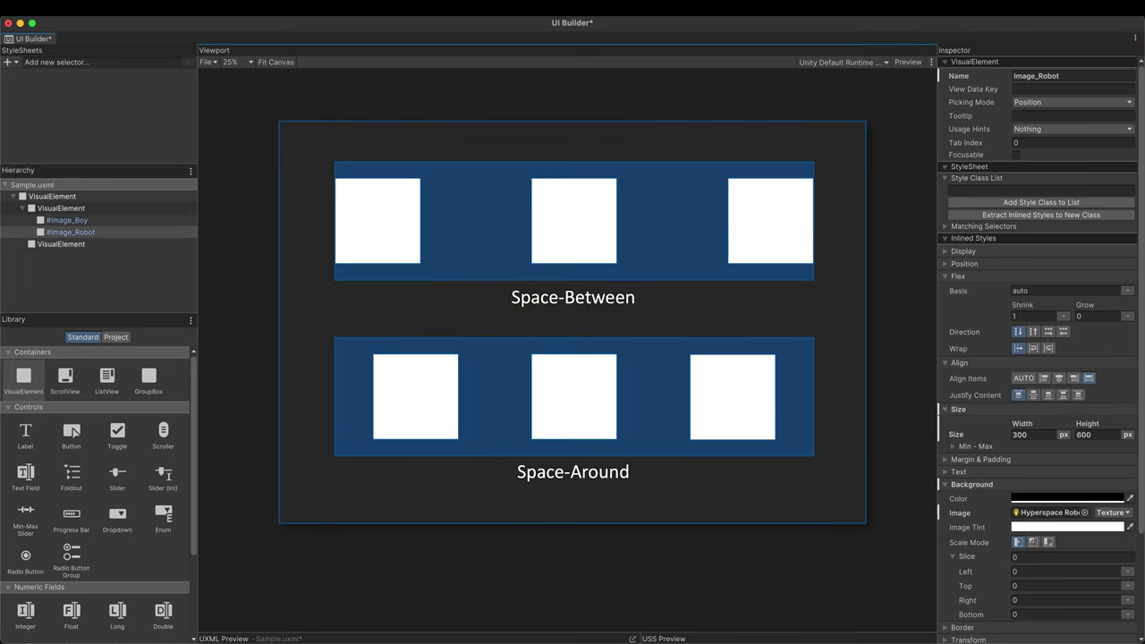
{"action": "left_click", "coordinate": [67, 220]}
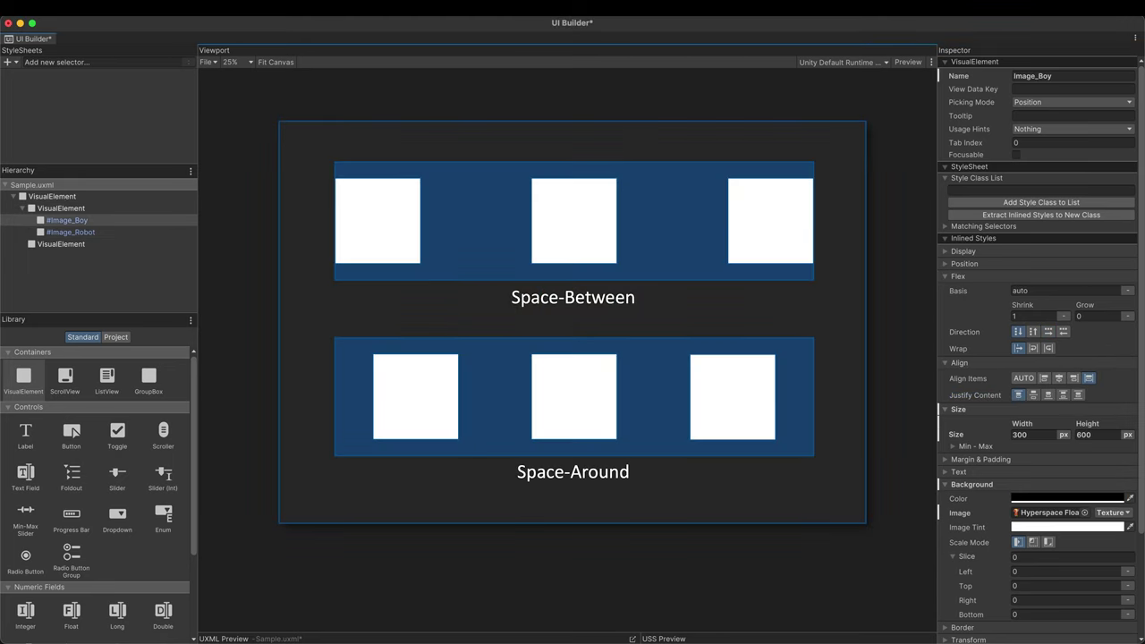
{"action": "left_click", "coordinate": [61, 243]}
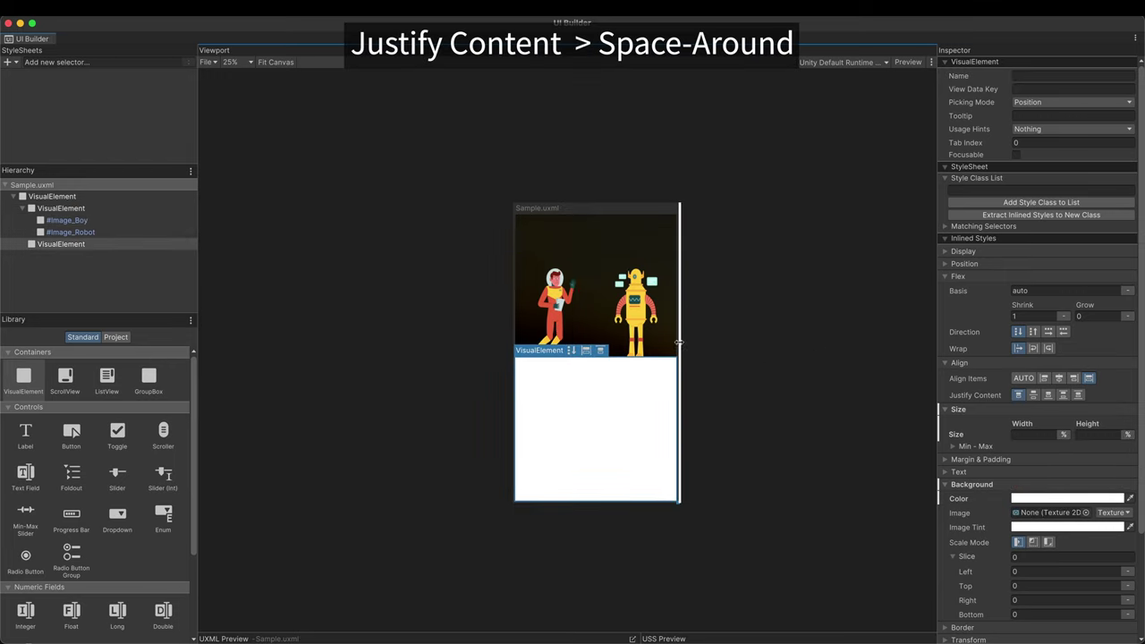
{"action": "left_click_drag", "start_coordinate": [680, 343], "coordinate": [884, 349]}
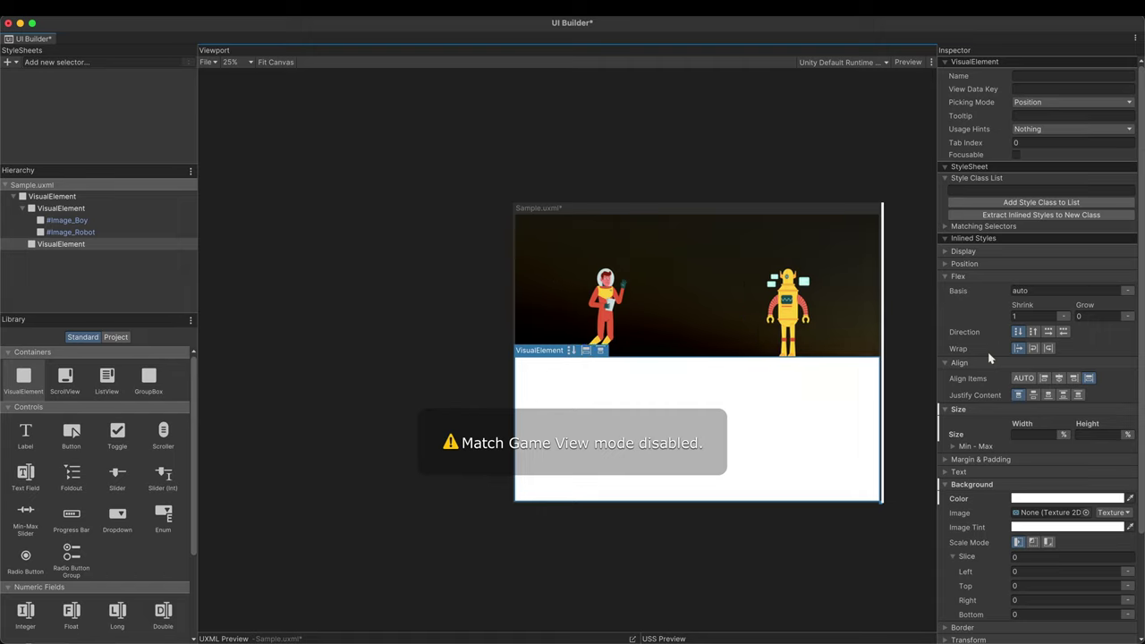
{"action": "left_click_drag", "start_coordinate": [991, 358], "coordinate": [792, 362]}
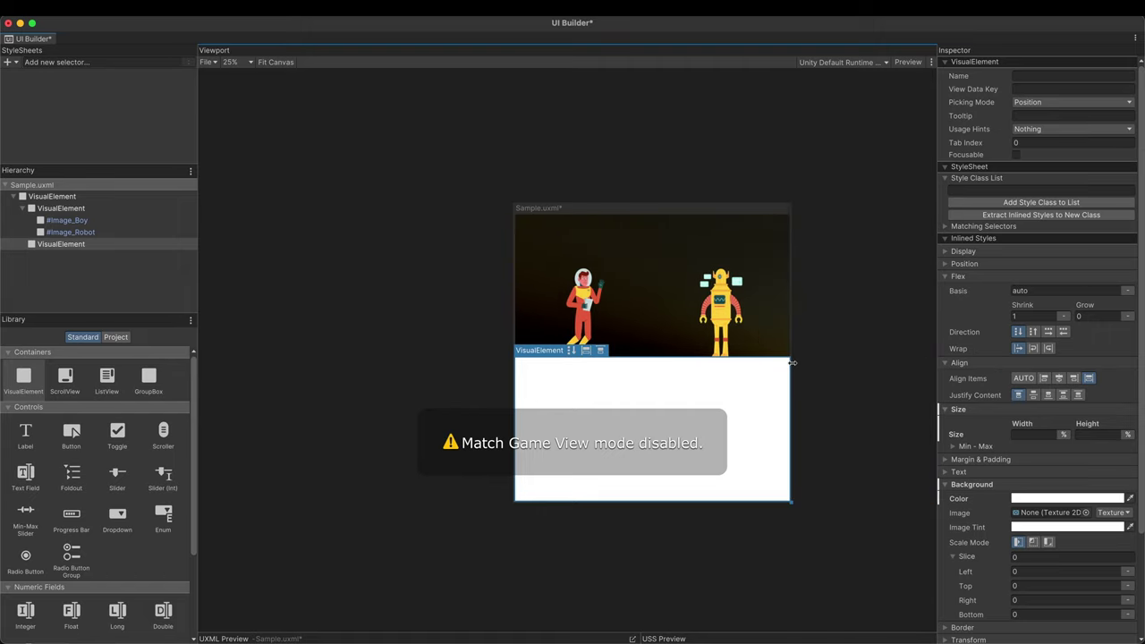
Match the canvas to the Game view and add labels and a Button to the lower container
{"action": "left_click", "coordinate": [210, 178]}
{"action": "left_click", "coordinate": [1010, 103]}
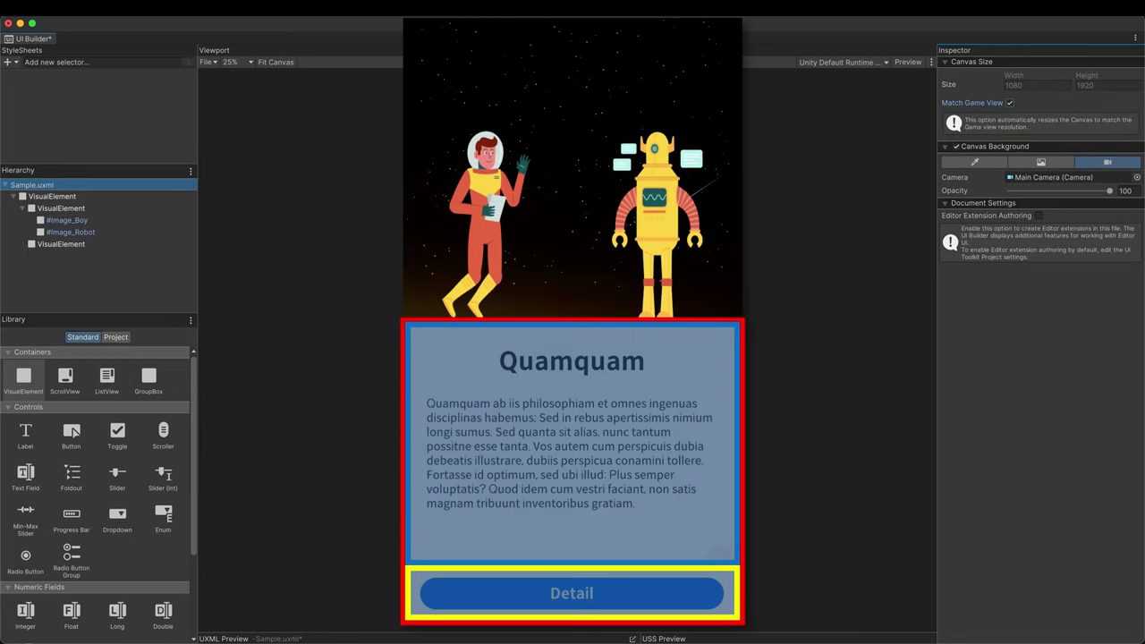
{"action": "left_click", "coordinate": [61, 243]}
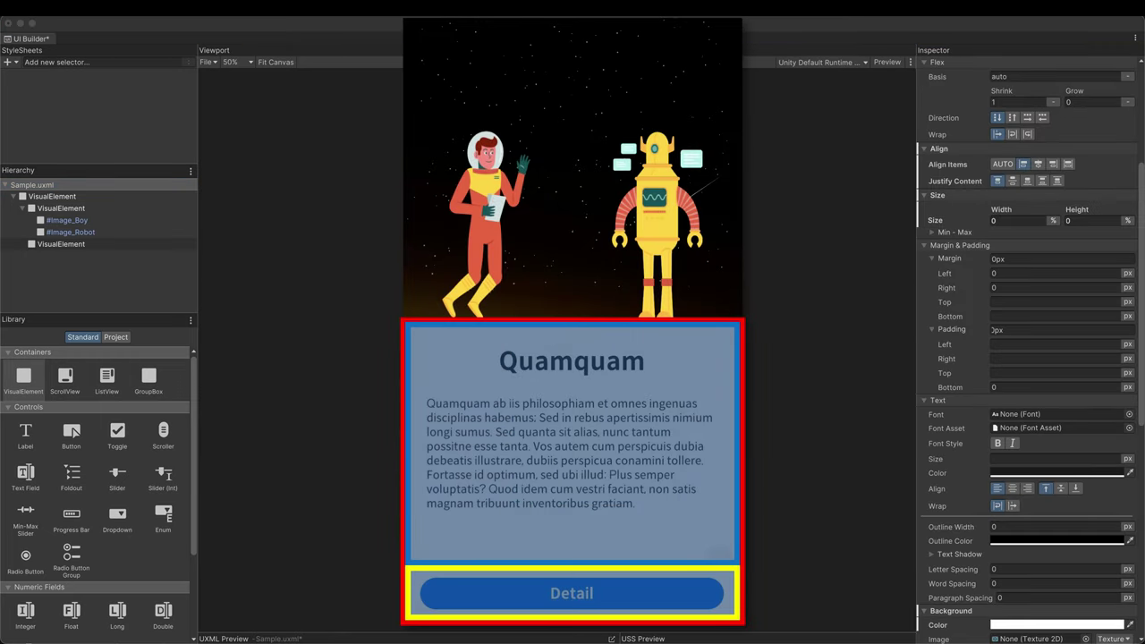
{"action": "left_click", "coordinate": [75, 434]}
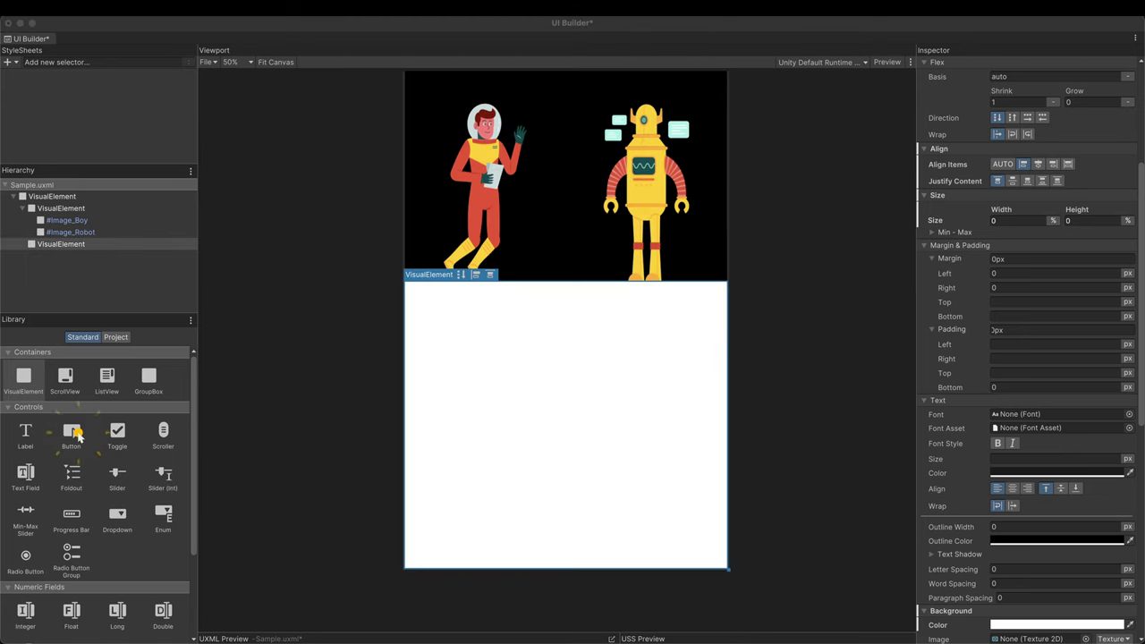
{"action": "left_click_drag", "start_coordinate": [25, 434], "coordinate": [65, 253]}
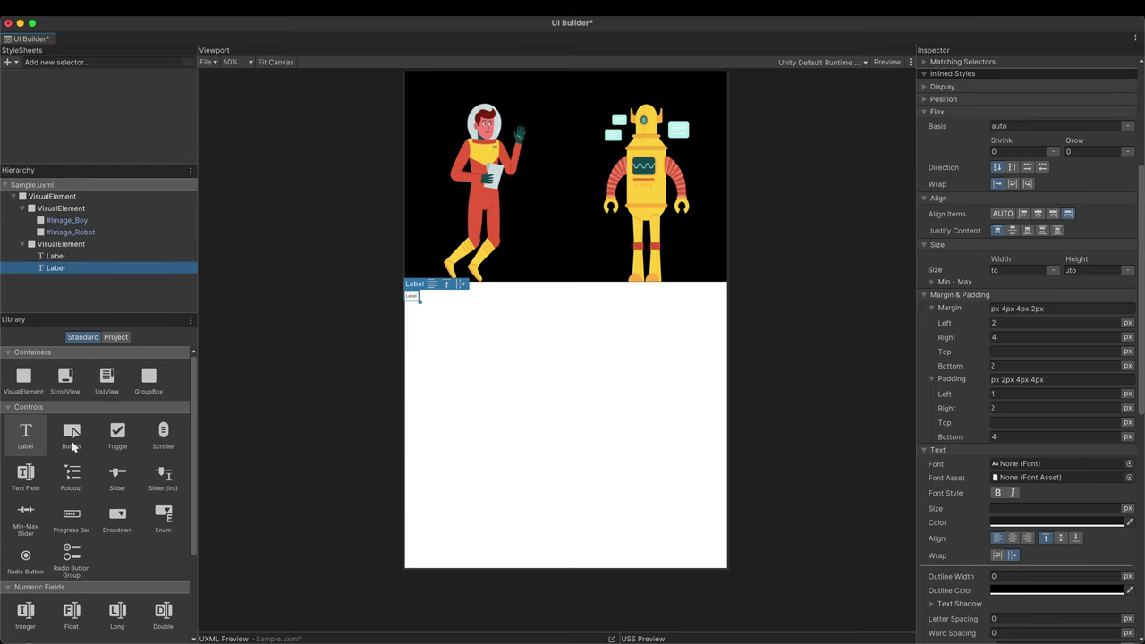
{"action": "left_click_drag", "start_coordinate": [71, 434], "coordinate": [61, 278]}
Give the first label font size 80 and the text 'Quamquam'
{"action": "left_click", "coordinate": [56, 256]}
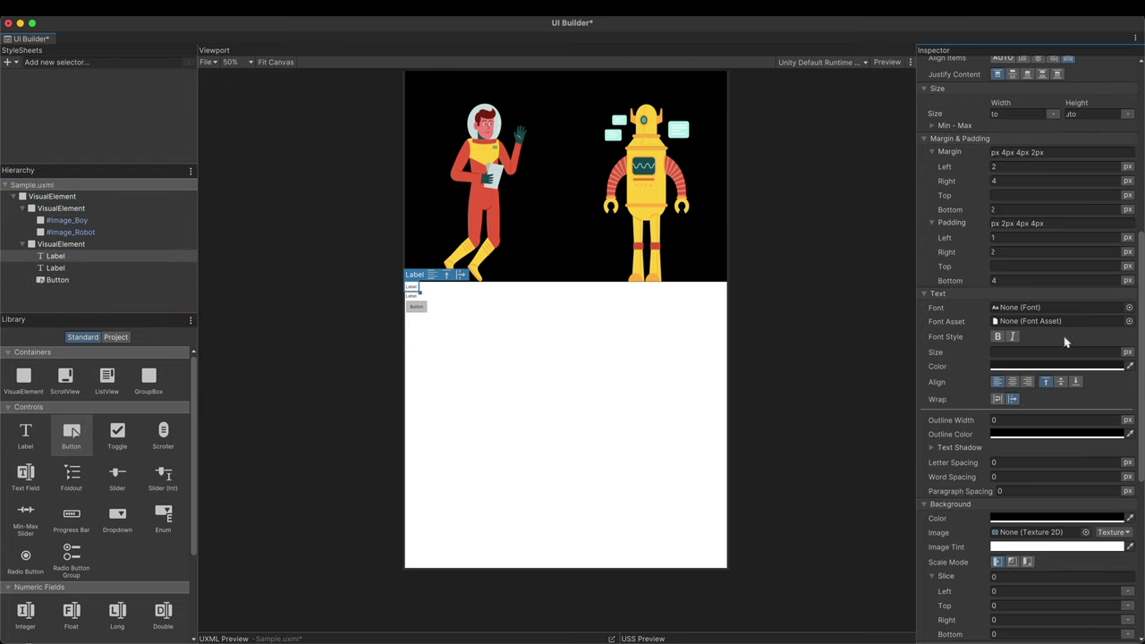
{"action": "left_click", "coordinate": [1003, 355]}
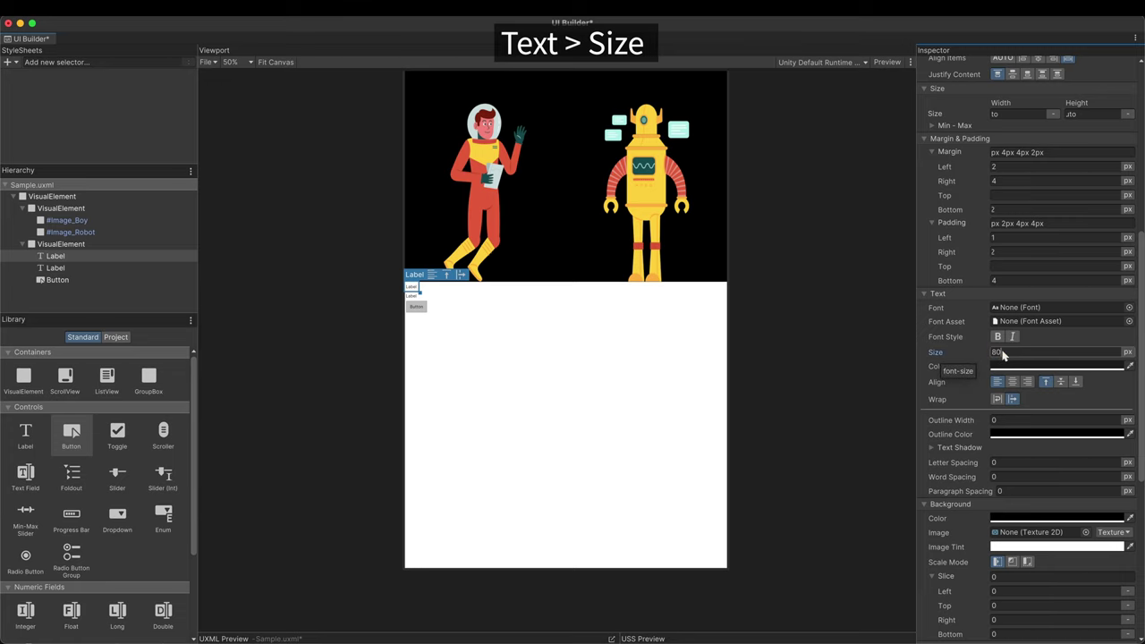
{"action": "type", "text": "80"}
{"action": "key", "text": "Return"}
{"action": "scroll", "coordinate": [1014, 148], "scroll_direction": "up", "scroll_amount": 10}
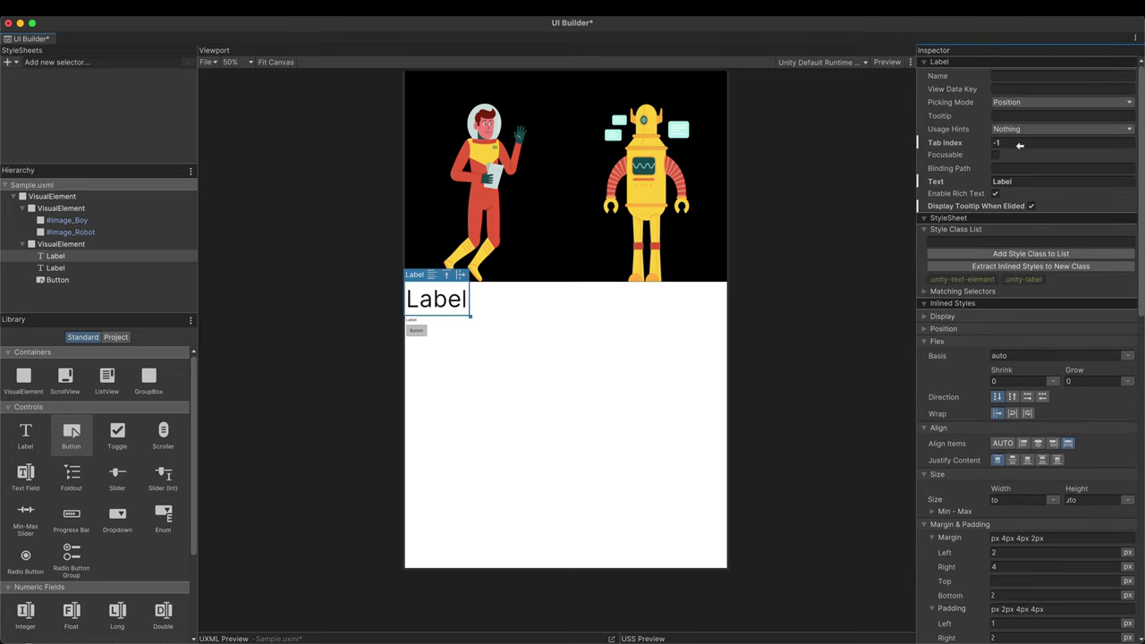
{"action": "left_click", "coordinate": [931, 182]}
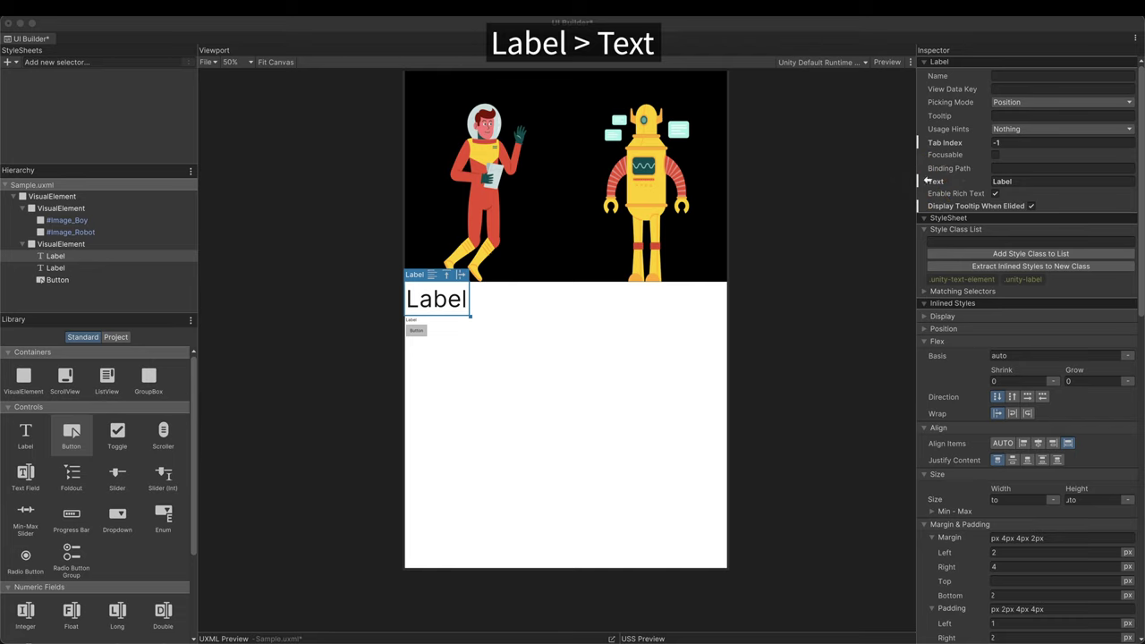
{"action": "left_click", "coordinate": [1029, 181]}
{"action": "type", "text": "Quamquam"}
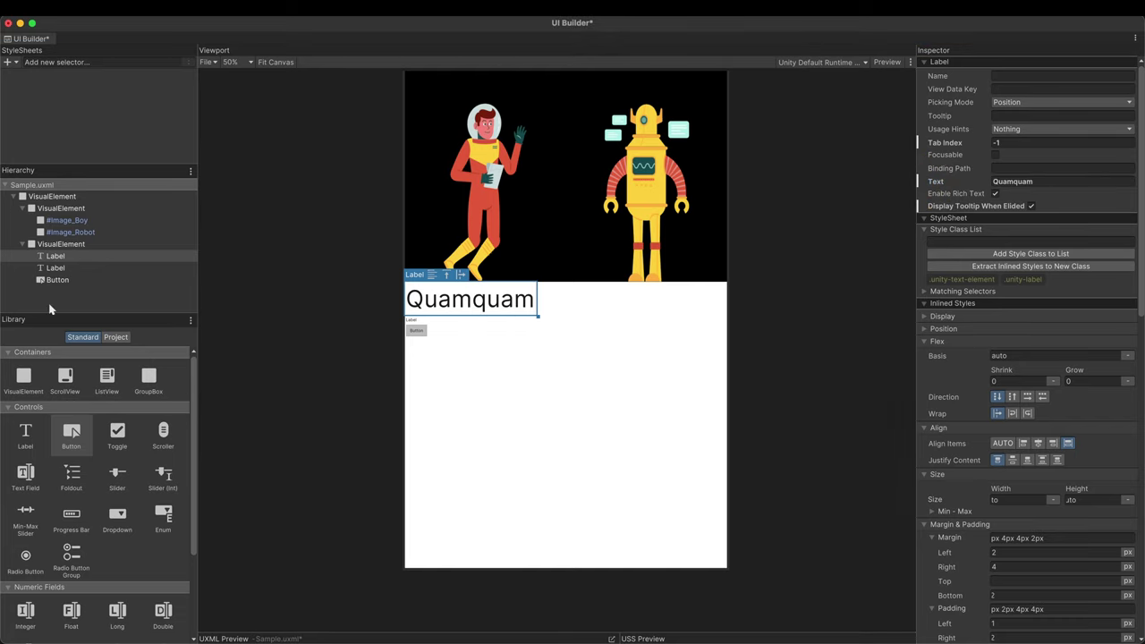
Paste the Latin paragraph into the second label, with size 36 and normal wrapping
{"action": "left_click", "coordinate": [54, 268]}
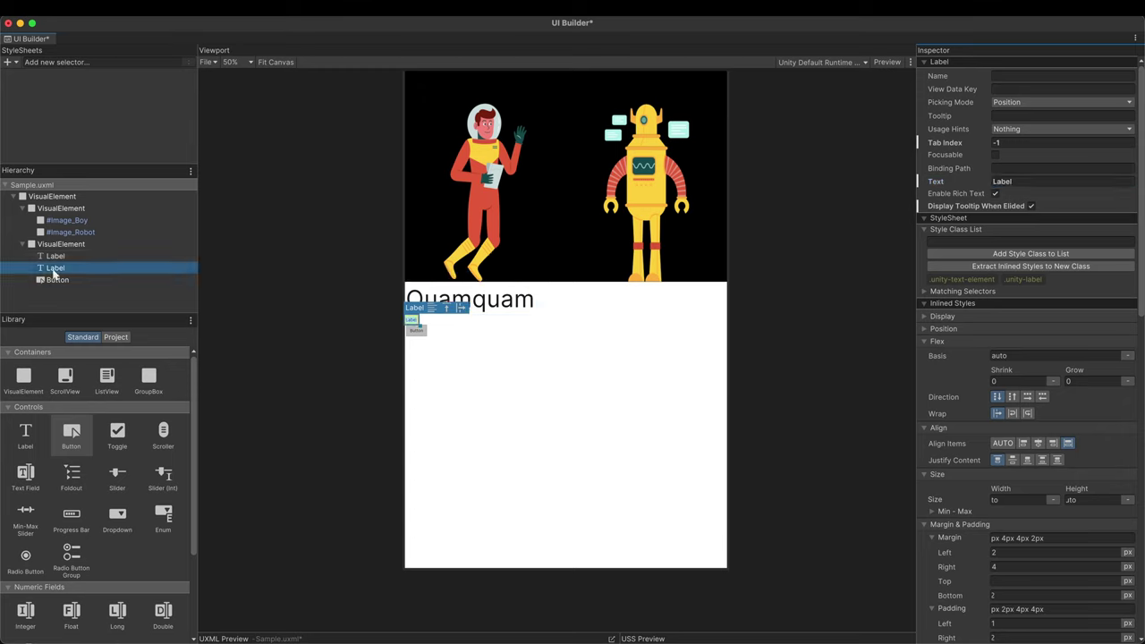
{"action": "left_click", "coordinate": [1011, 184]}
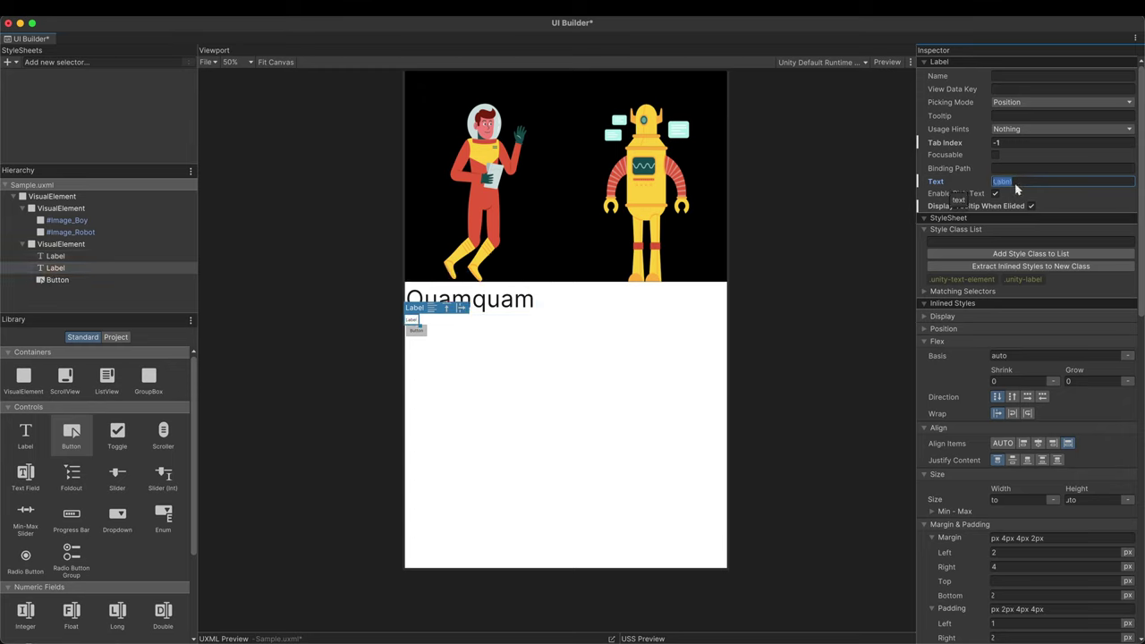
{"action": "key", "text": "super+v"}
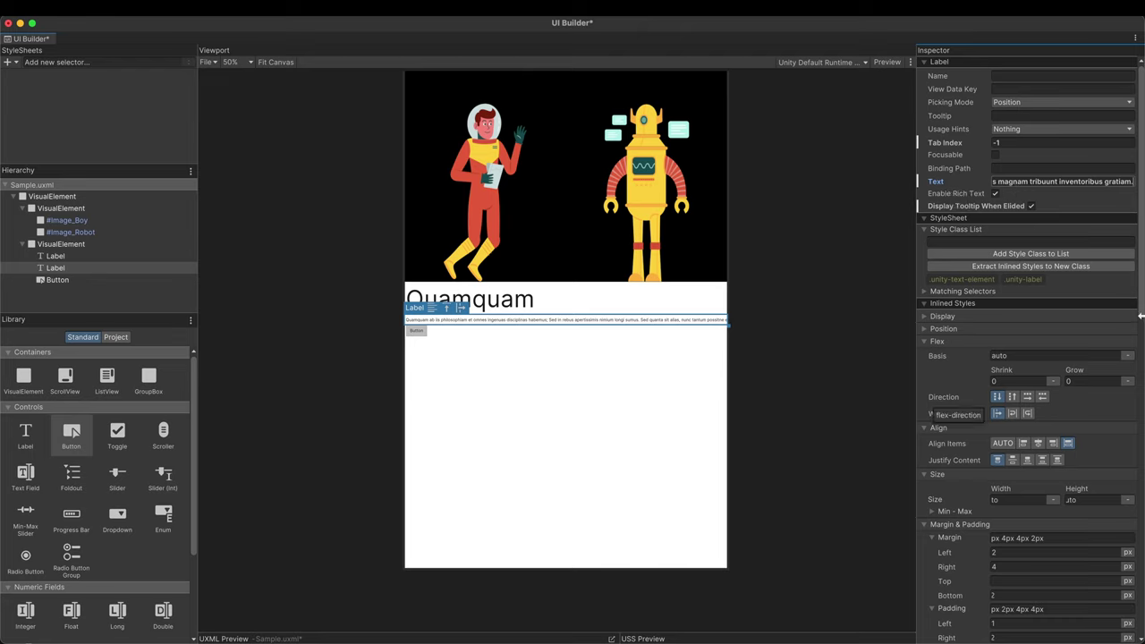
{"action": "scroll", "coordinate": [1015, 268], "scroll_direction": "down", "scroll_amount": 5}
{"action": "left_click", "coordinate": [1009, 288]}
{"action": "key", "text": "Return"}
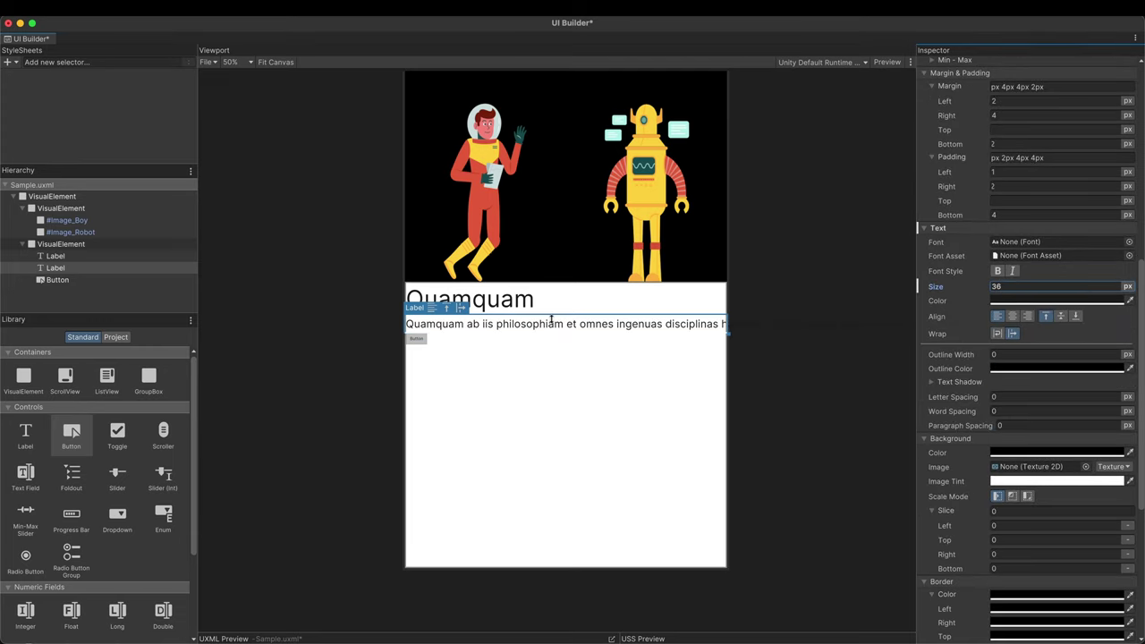
{"action": "left_click", "coordinate": [934, 336]}
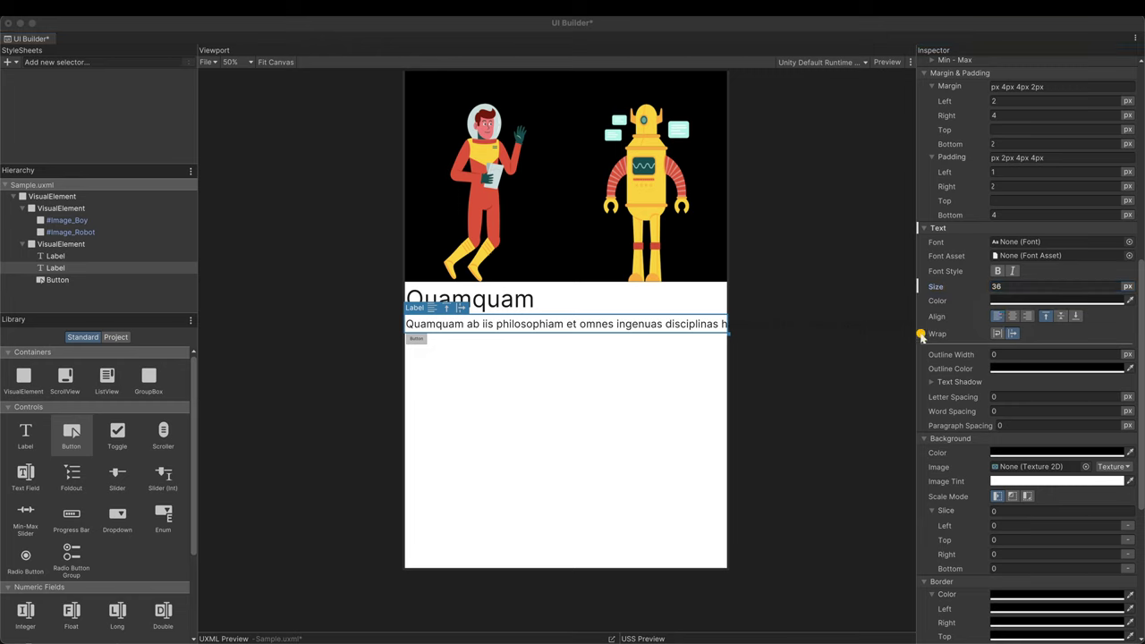
{"action": "left_click", "coordinate": [997, 334]}
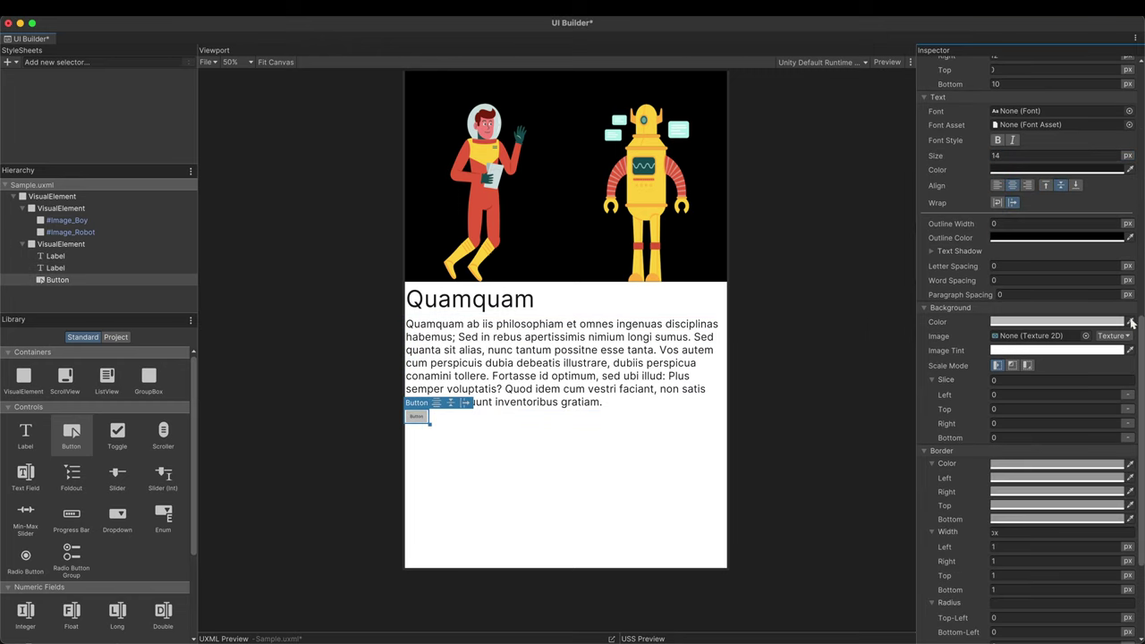
Set the button height to 100px and make its text white at size 45
{"action": "scroll", "coordinate": [1115, 335], "scroll_direction": "up", "scroll_amount": 5}
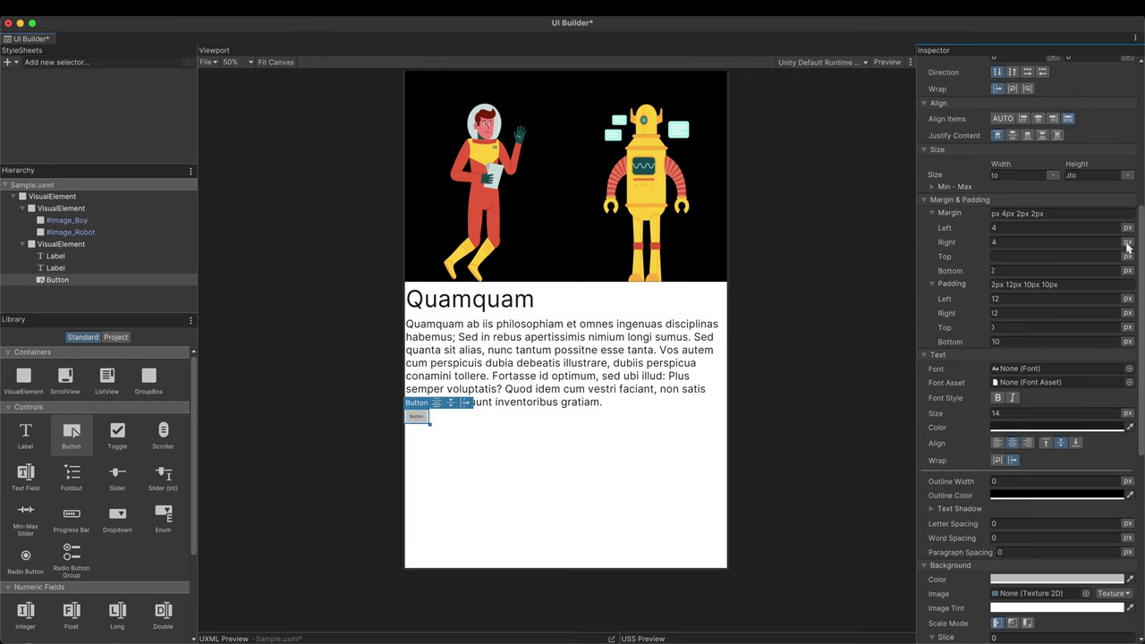
{"action": "left_click", "coordinate": [1104, 323]}
{"action": "type", "text": "100px"}
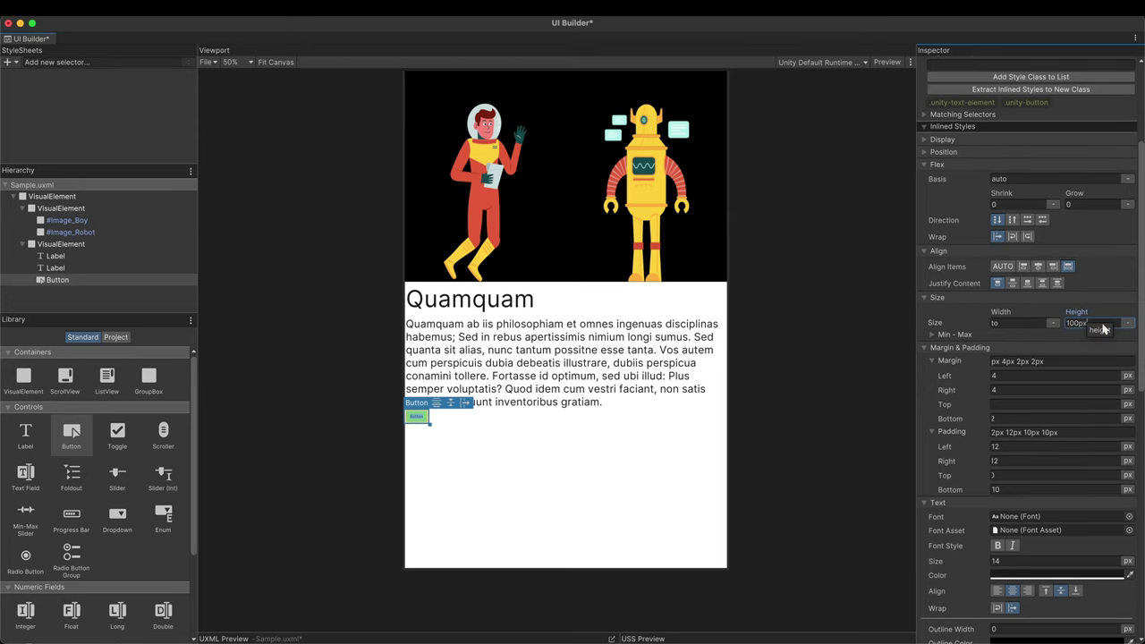
{"action": "key", "text": "Return"}
{"action": "scroll", "coordinate": [1104, 330], "scroll_direction": "down", "scroll_amount": 5}
{"action": "left_click", "coordinate": [1056, 393]}
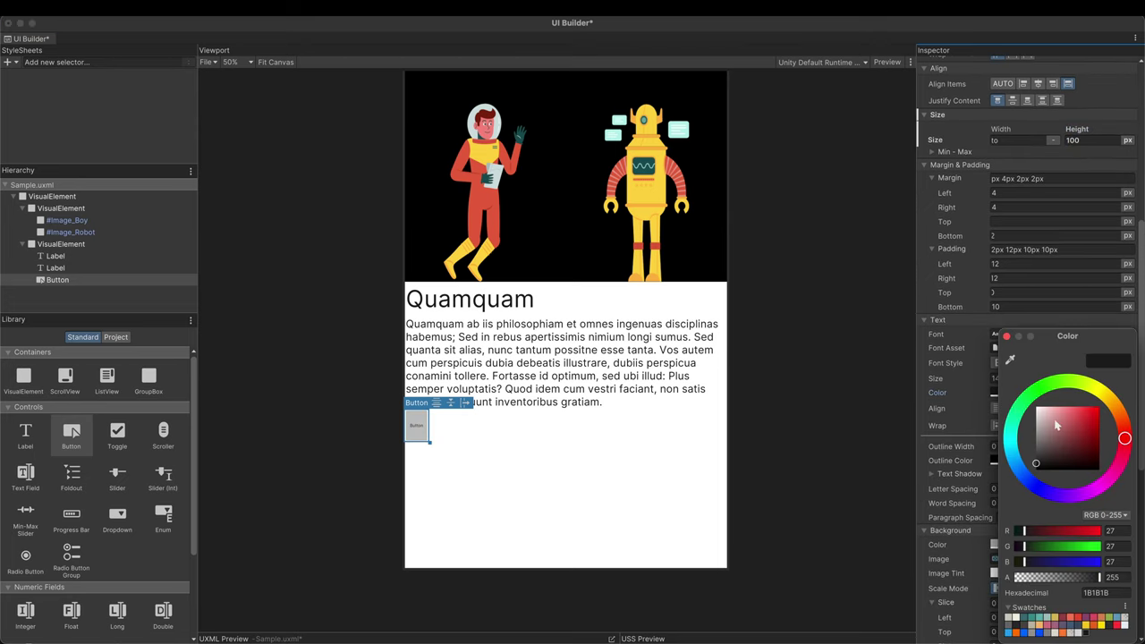
{"action": "left_click_drag", "start_coordinate": [1056, 427], "coordinate": [1034, 406]}
{"action": "left_click", "coordinate": [997, 382]}
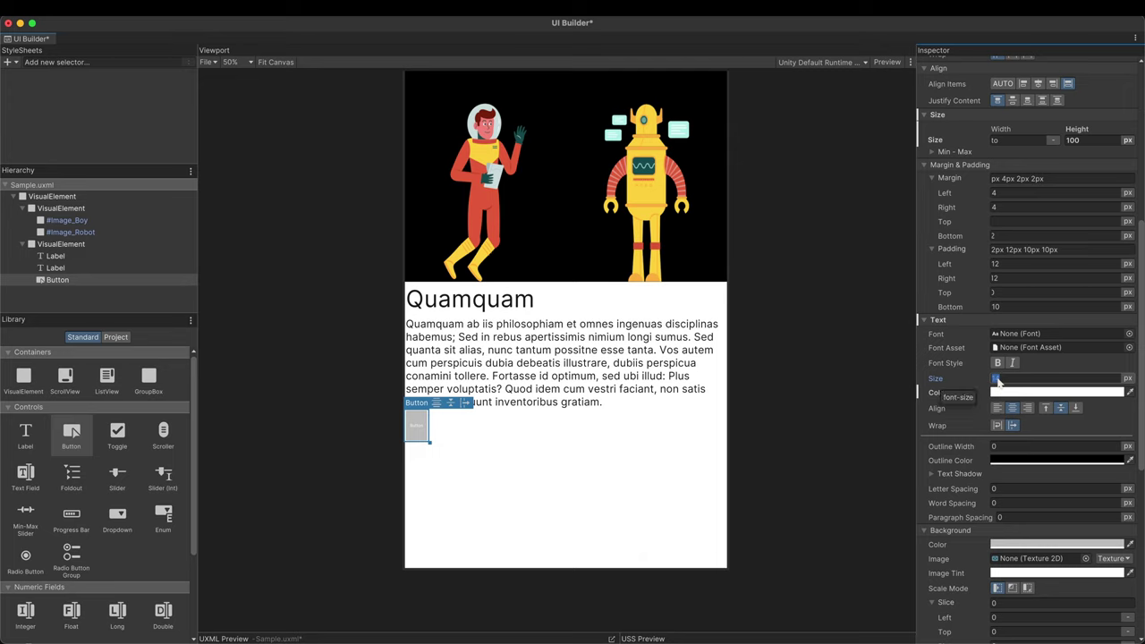
{"action": "type", "text": "45"}
{"action": "key", "text": "Return"}
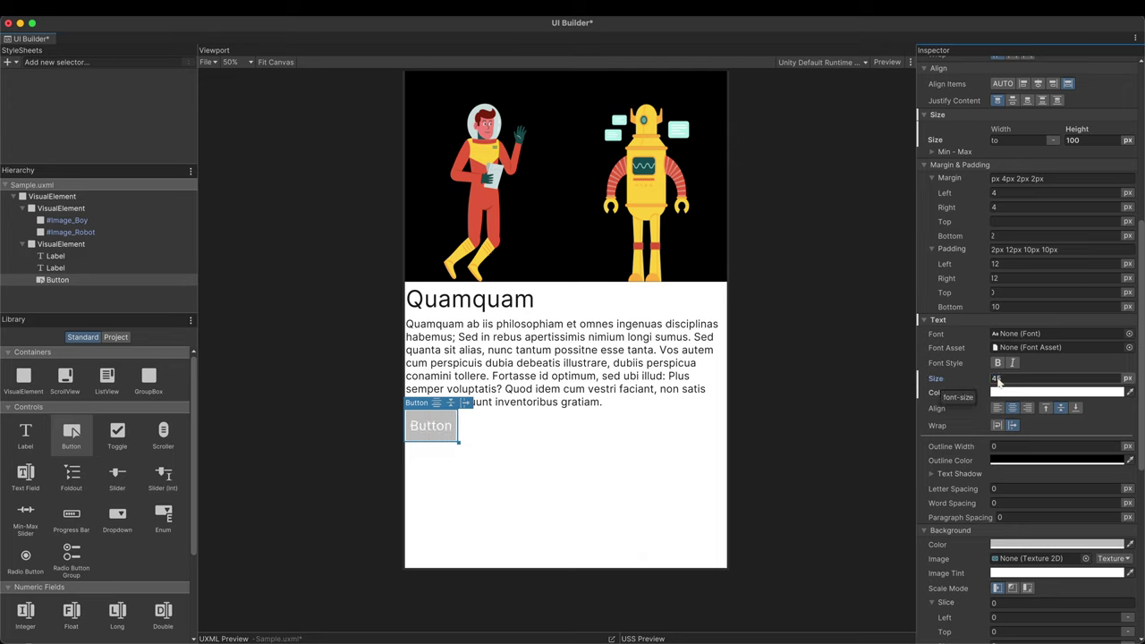
Give the button a blue 0064FF background colour
{"action": "left_click", "coordinate": [1016, 545]}
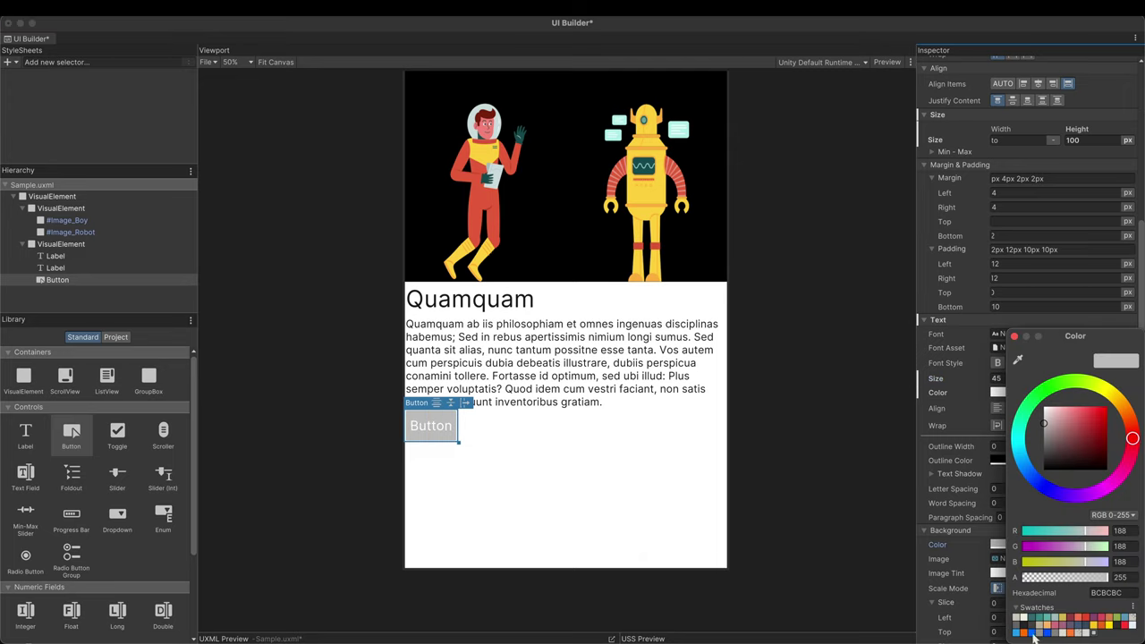
{"action": "left_click", "coordinate": [1034, 633]}
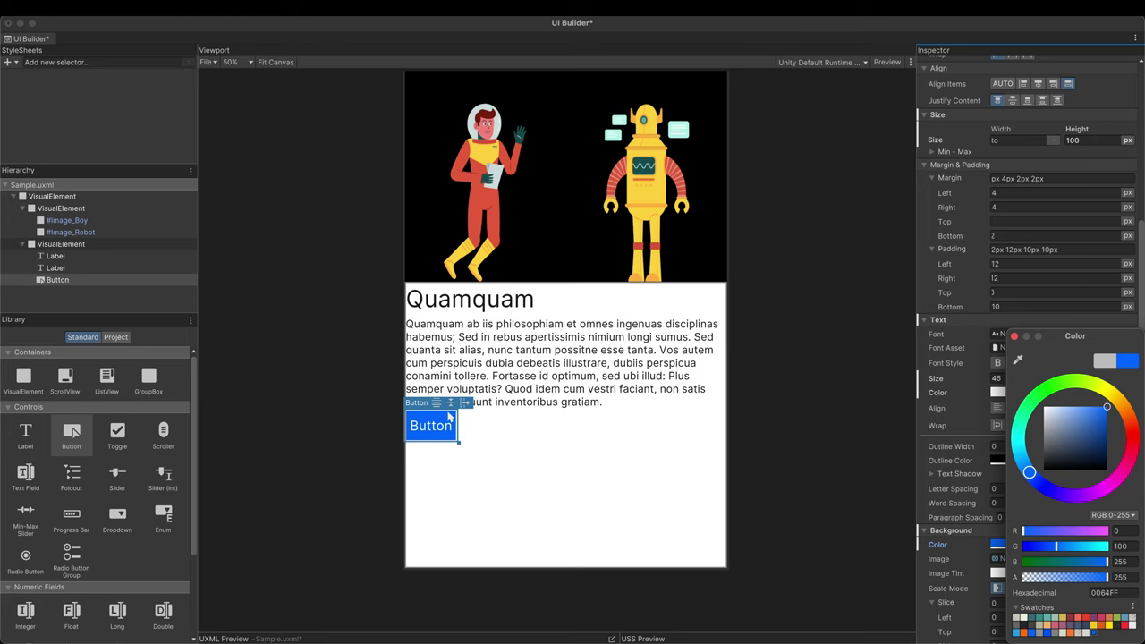
{"action": "scroll", "coordinate": [930, 336], "scroll_direction": "down", "scroll_amount": 5}
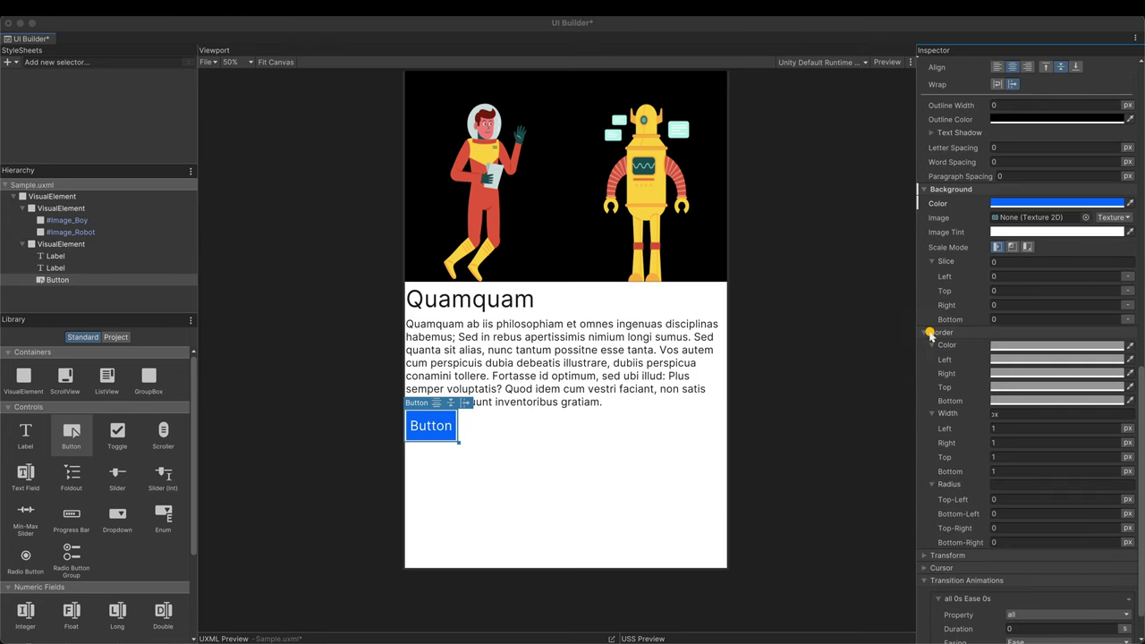
{"action": "scroll", "coordinate": [930, 336], "scroll_direction": "up", "scroll_amount": 4}
{"action": "scroll", "coordinate": [930, 340], "scroll_direction": "down", "scroll_amount": 4}
{"action": "left_click", "coordinate": [928, 329]}
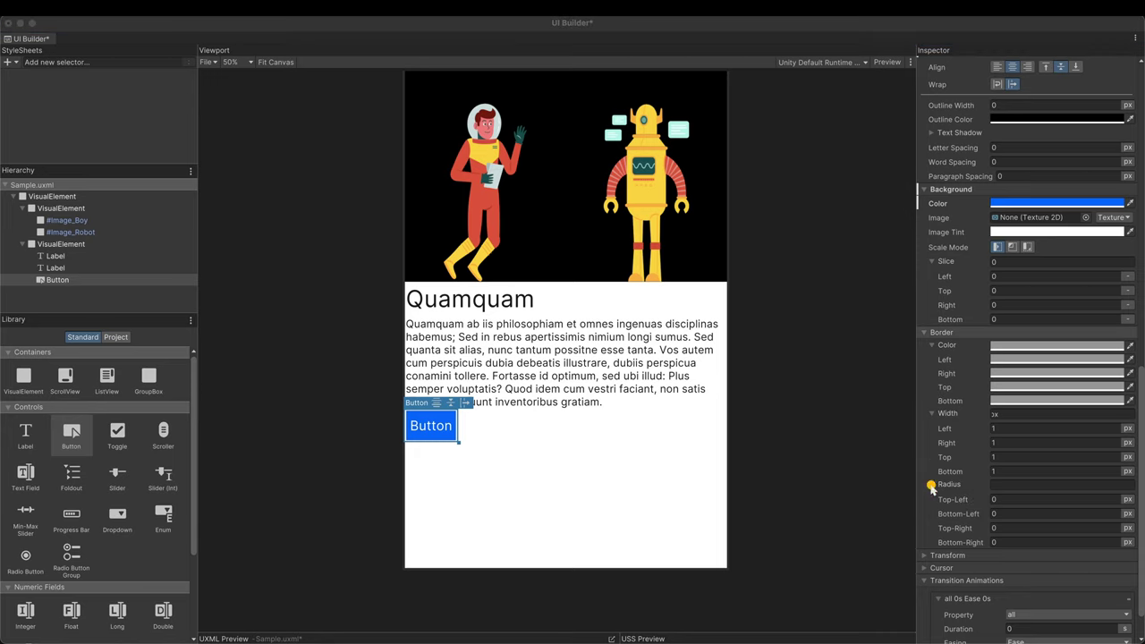
Replace the 20px corner radius with 50px to make the button a pill
{"action": "left_click", "coordinate": [1017, 490]}
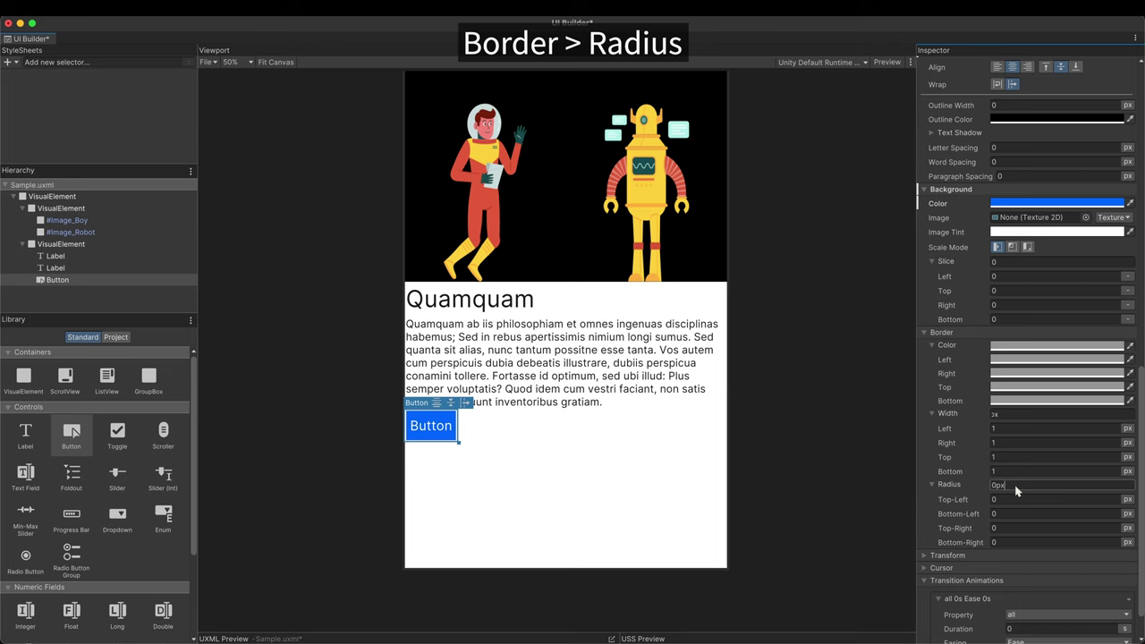
{"action": "left_click", "coordinate": [987, 490]}
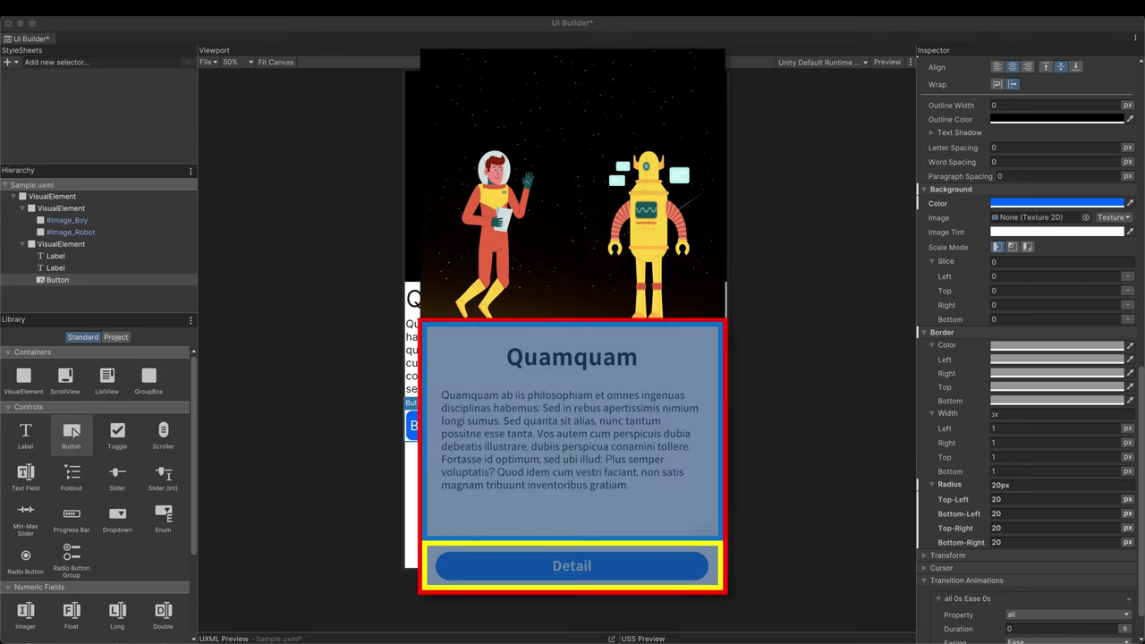
{"action": "left_click", "coordinate": [1025, 488]}
{"action": "type", "text": "50px"}
{"action": "key", "text": "Return"}
Set the button's border width to 0 to remove its border
{"action": "scroll", "coordinate": [454, 431], "scroll_direction": "up", "scroll_amount": 10}
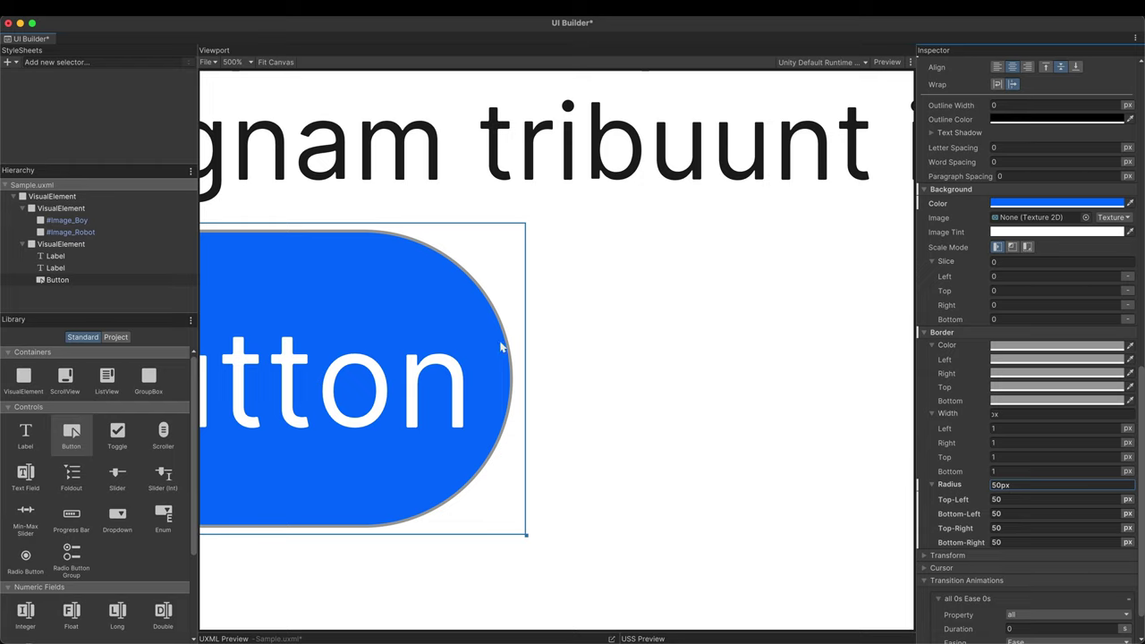
{"action": "left_click", "coordinate": [1010, 417]}
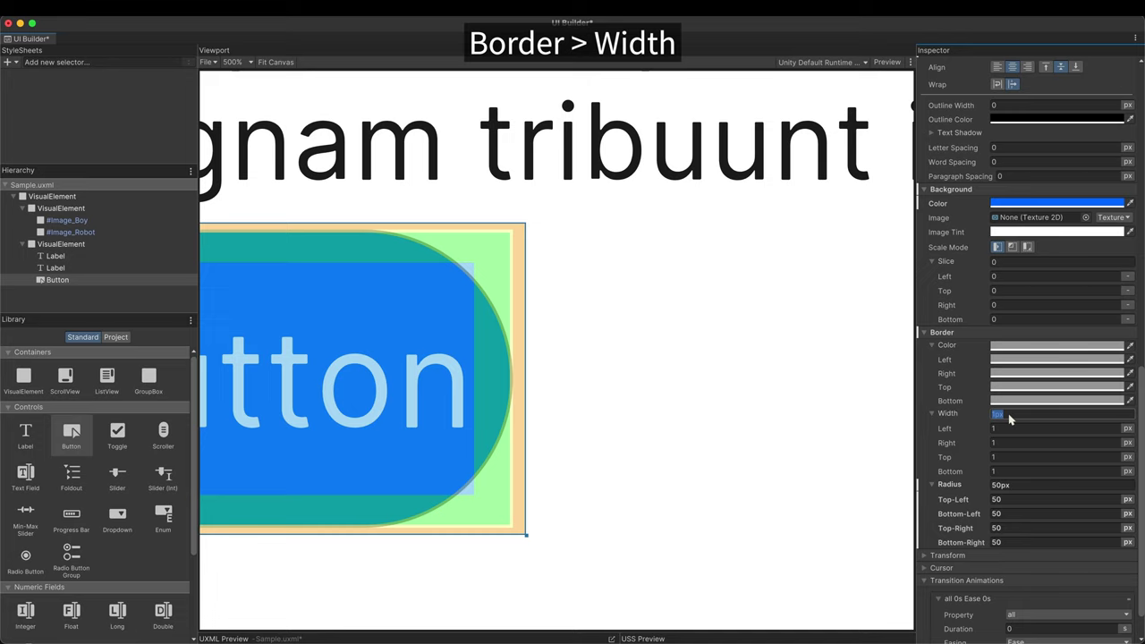
{"action": "type", "text": "0"}
{"action": "key", "text": "Return"}
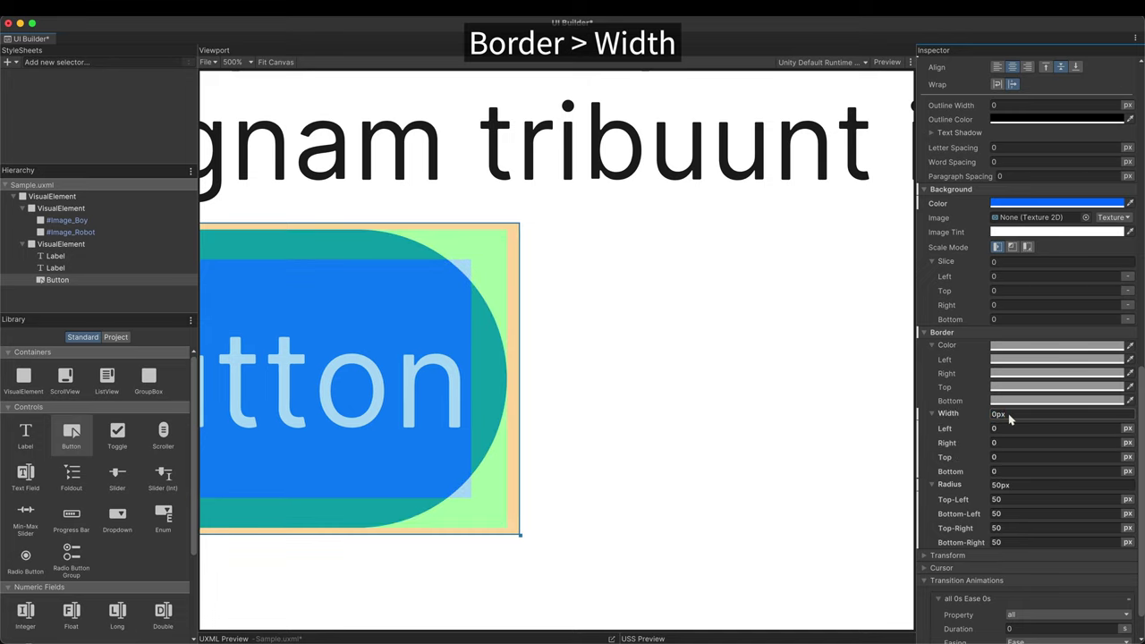
{"action": "left_click", "coordinate": [957, 414]}
{"action": "left_click", "coordinate": [959, 414]}
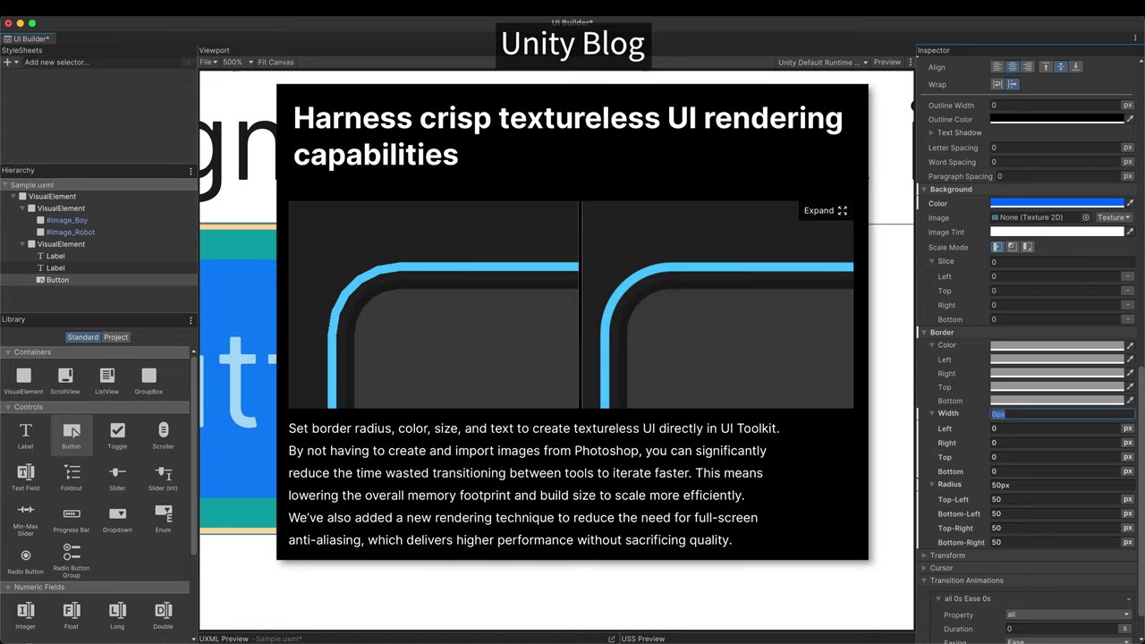
{"action": "scroll", "coordinate": [548, 290], "scroll_direction": "down", "scroll_amount": 5}
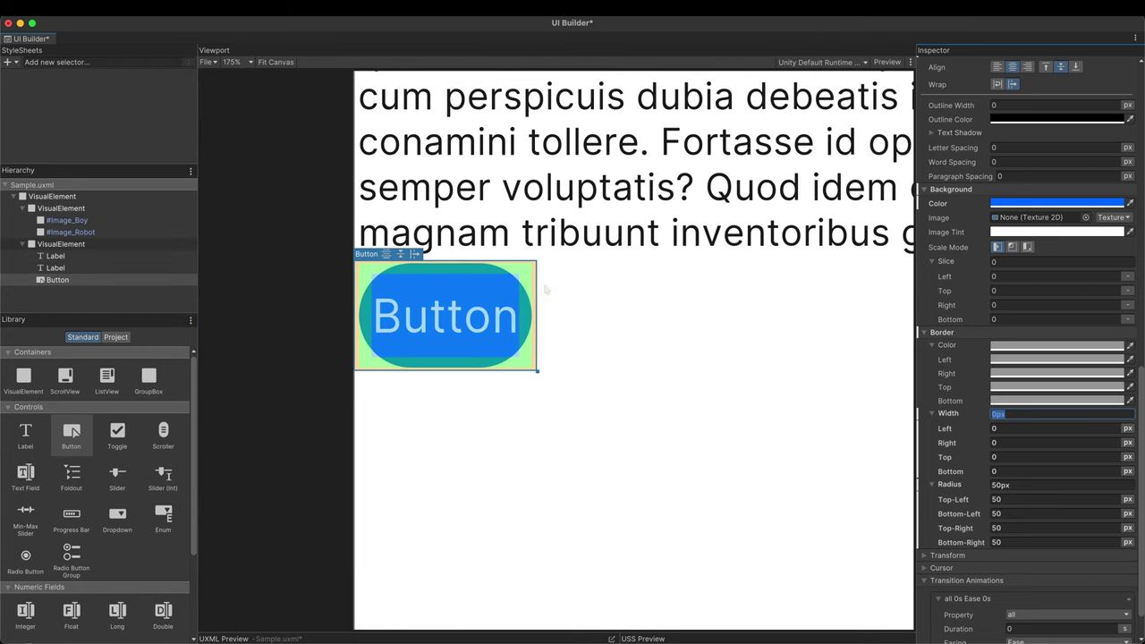
Select the card's container and try center, end and space-between Justify Content
{"action": "scroll", "coordinate": [545, 289], "scroll_direction": "down", "scroll_amount": 1}
{"action": "scroll", "coordinate": [545, 289], "scroll_direction": "down", "scroll_amount": 1}
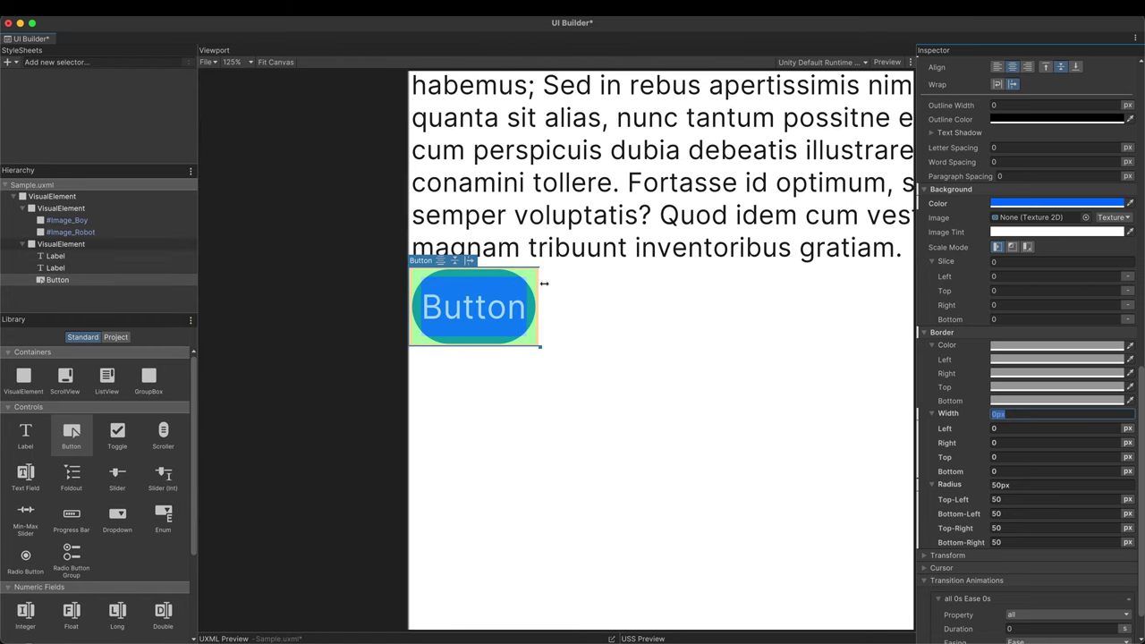
{"action": "scroll", "coordinate": [544, 283], "scroll_direction": "down", "scroll_amount": 2}
{"action": "left_click", "coordinate": [77, 243]}
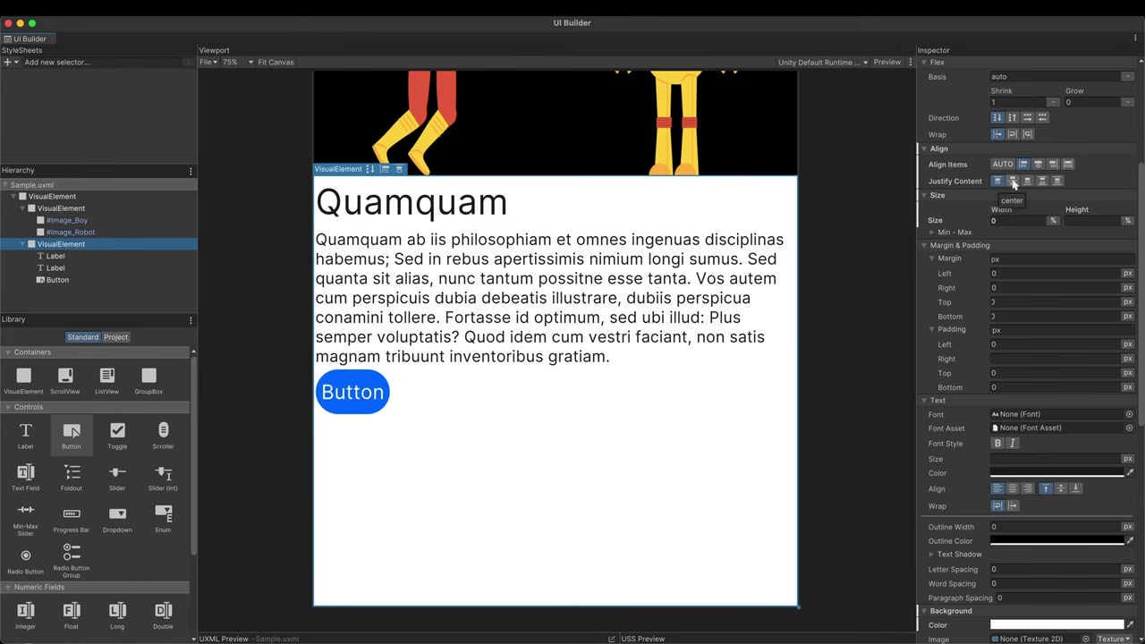
{"action": "left_click", "coordinate": [1014, 182]}
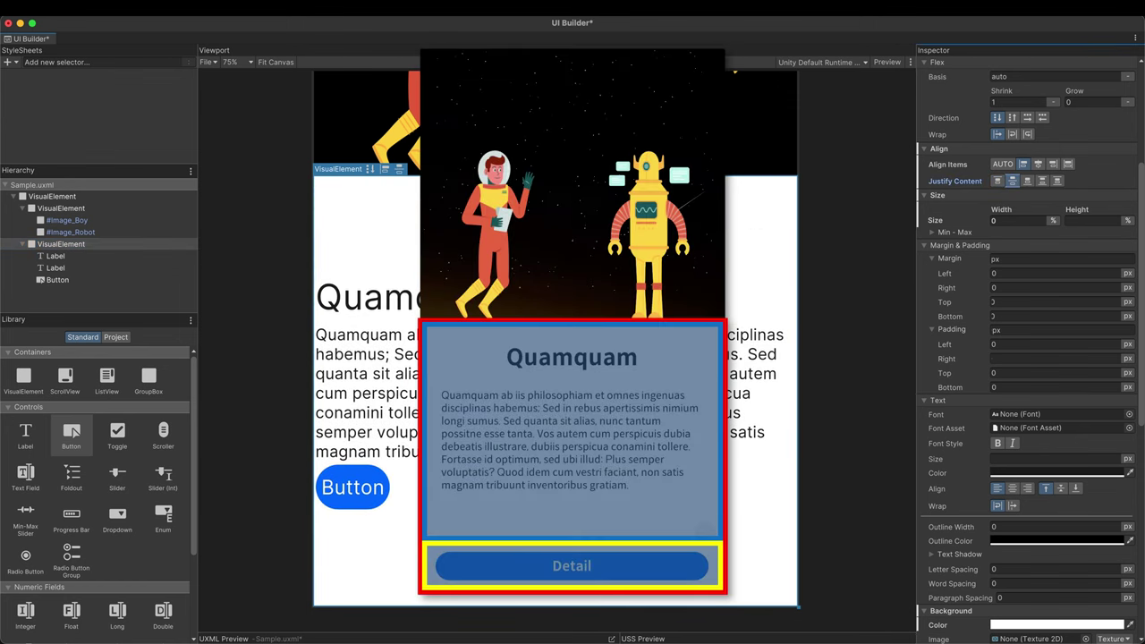
{"action": "left_click", "coordinate": [1029, 181]}
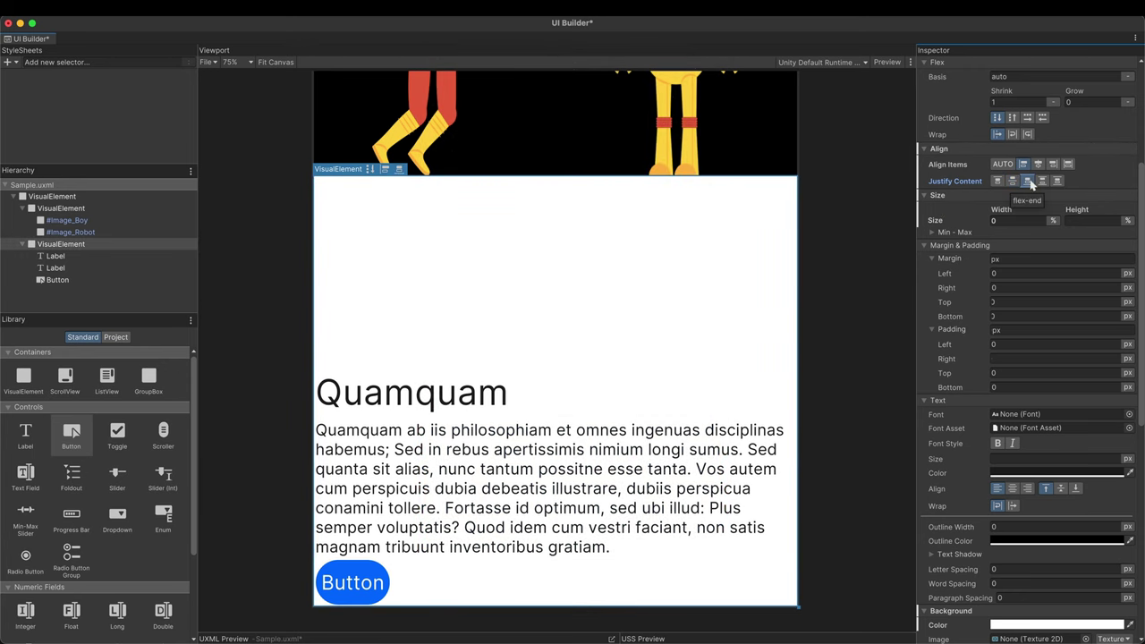
{"action": "left_click", "coordinate": [1043, 180]}
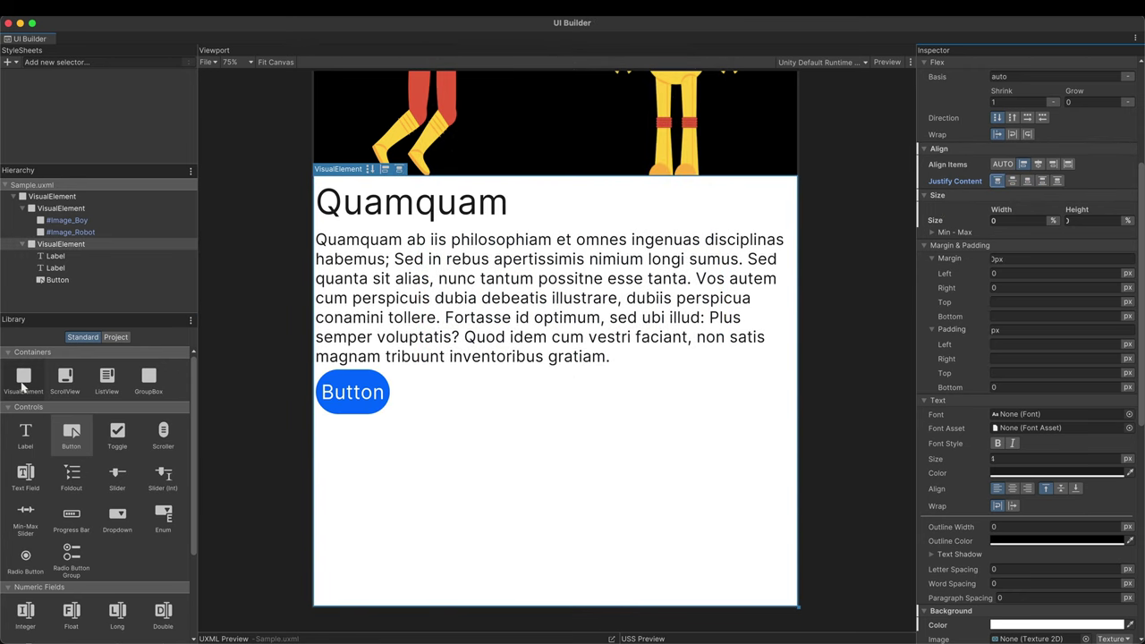
Add a new VisualElement, nest both labels in it, and set space-between
{"action": "left_click_drag", "start_coordinate": [23, 386], "coordinate": [72, 296]}
{"action": "left_click", "coordinate": [63, 280]}
{"action": "left_click", "coordinate": [403, 262]}
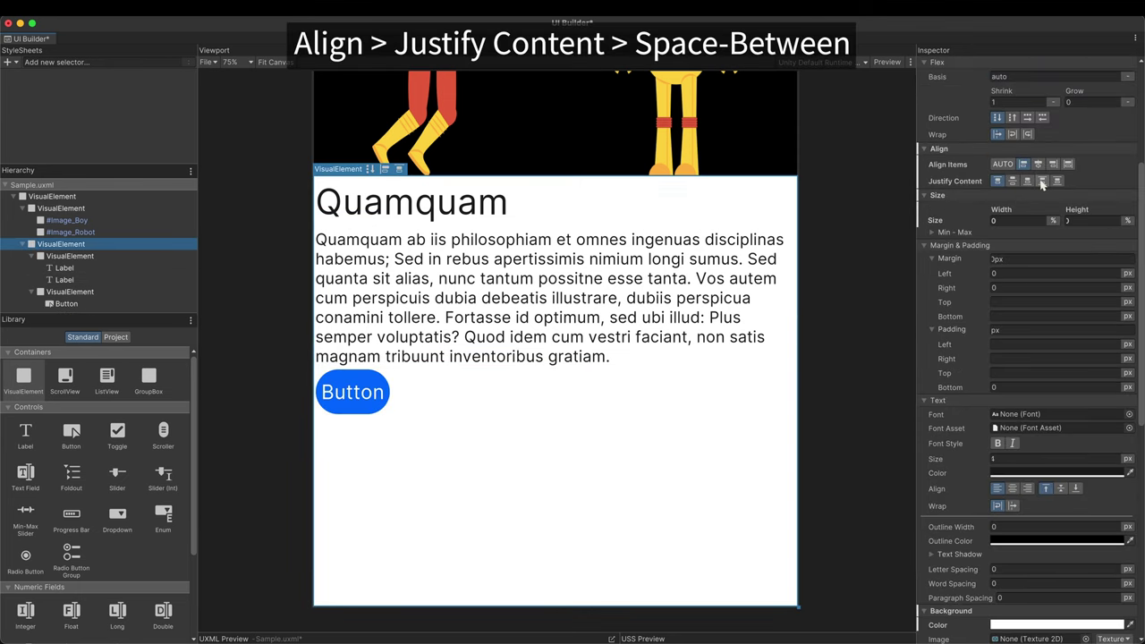
{"action": "left_click", "coordinate": [1042, 181]}
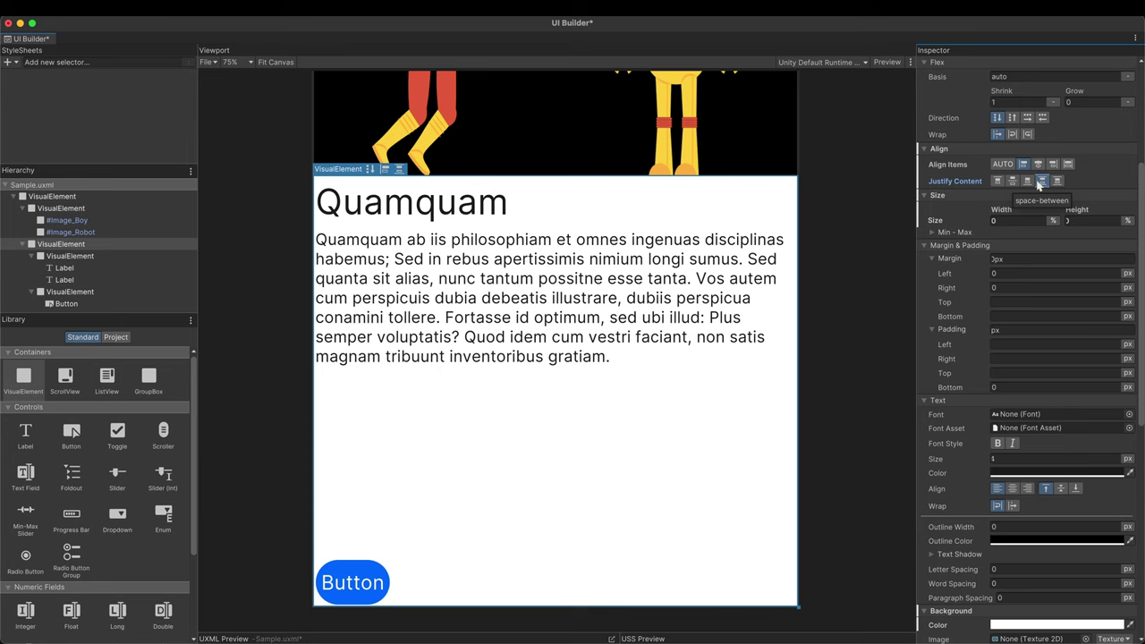
Rename the first label to 'title', then move on to the paragraph label
{"action": "left_click", "coordinate": [64, 269]}
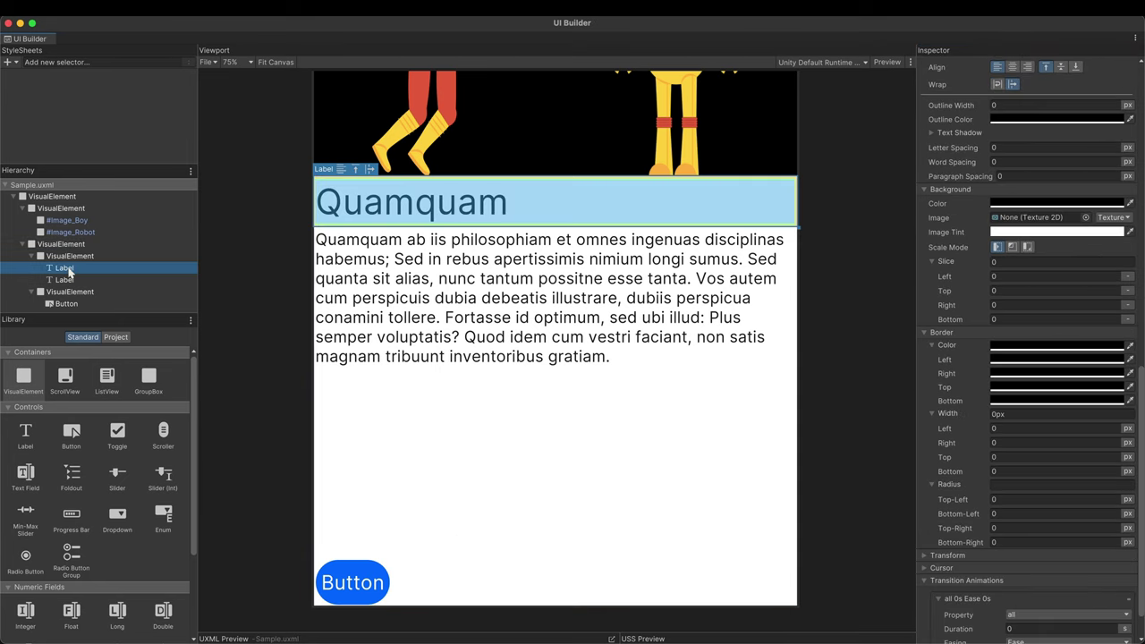
{"action": "double_click", "coordinate": [65, 269]}
{"action": "type", "text": "title"}
{"action": "key", "text": "Return"}
{"action": "double_click", "coordinate": [64, 280]}
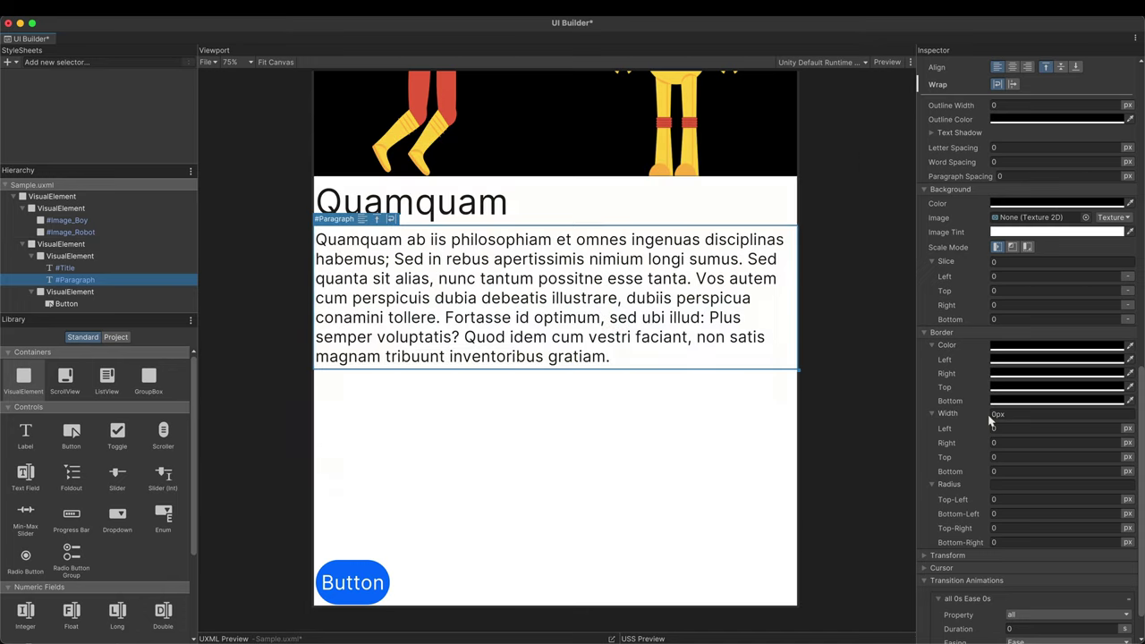
{"action": "left_click", "coordinate": [999, 416]}
Give the paragraph a 4px red border
{"action": "type", "text": "4"}
{"action": "key", "text": "Return"}
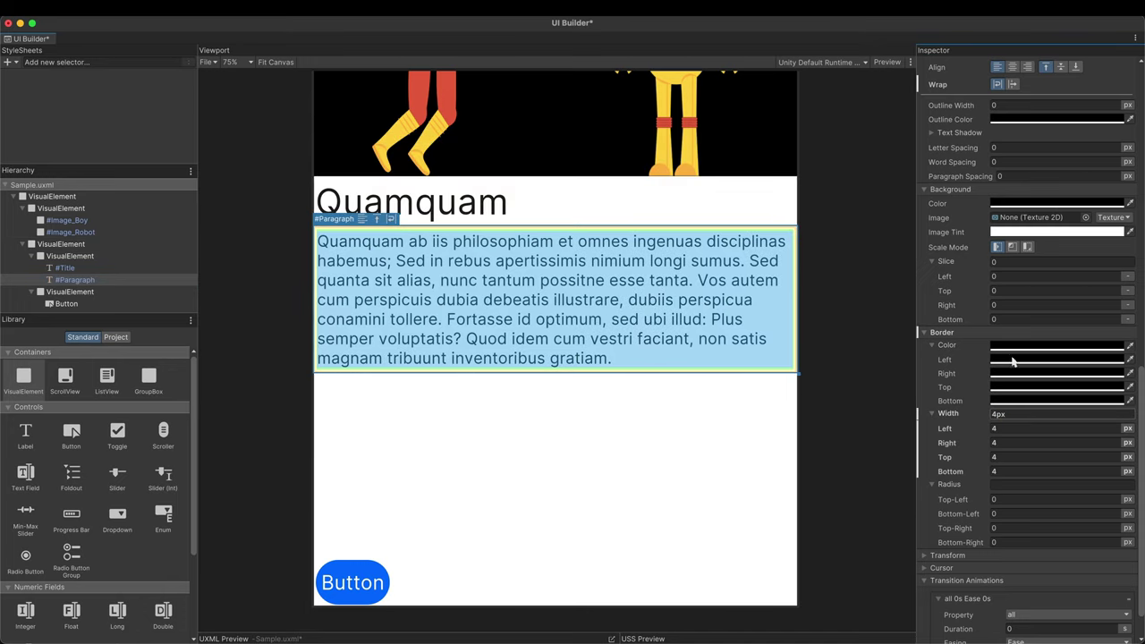
{"action": "left_click", "coordinate": [1006, 349]}
{"action": "left_click", "coordinate": [1101, 410]}
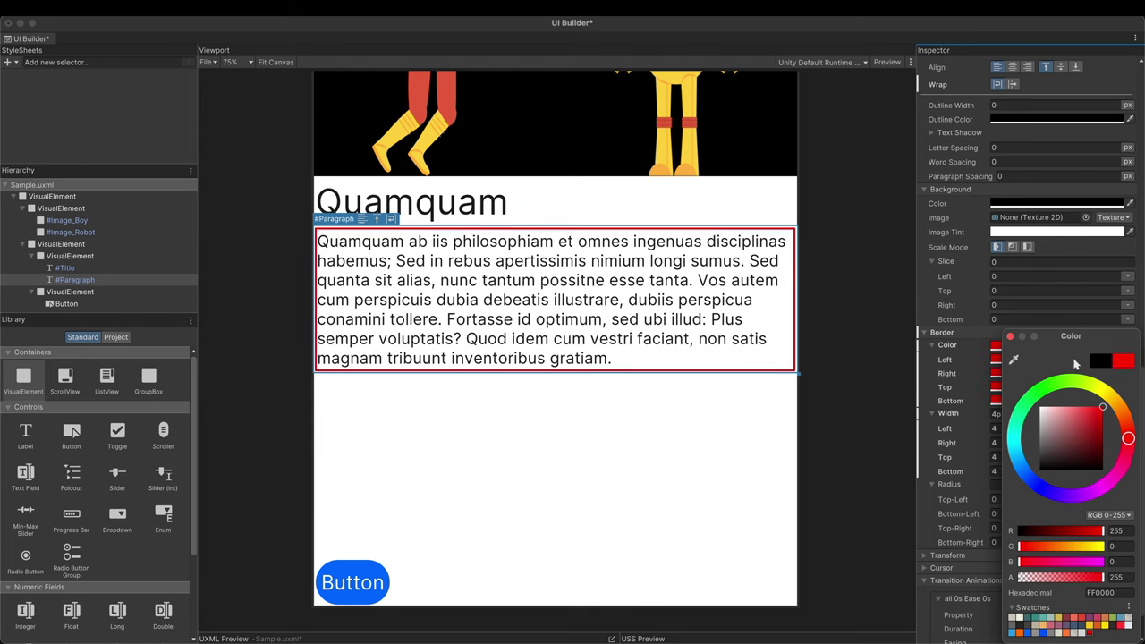
{"action": "left_click", "coordinate": [1010, 337]}
Set the paragraph's margin and padding both to 0
{"action": "scroll", "coordinate": [1126, 206], "scroll_direction": "up", "scroll_amount": 10}
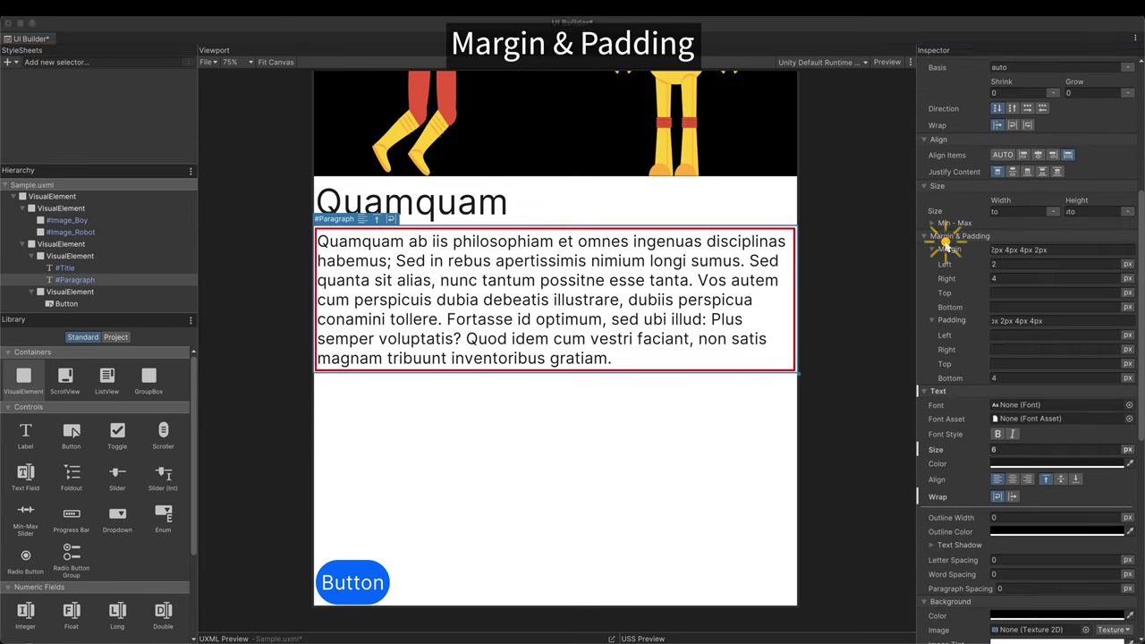
{"action": "left_click", "coordinate": [1003, 338]}
{"action": "left_click", "coordinate": [1056, 251]}
{"action": "type", "text": "0"}
{"action": "left_click", "coordinate": [1047, 321]}
{"action": "type", "text": "0"}
{"action": "key", "text": "Return"}
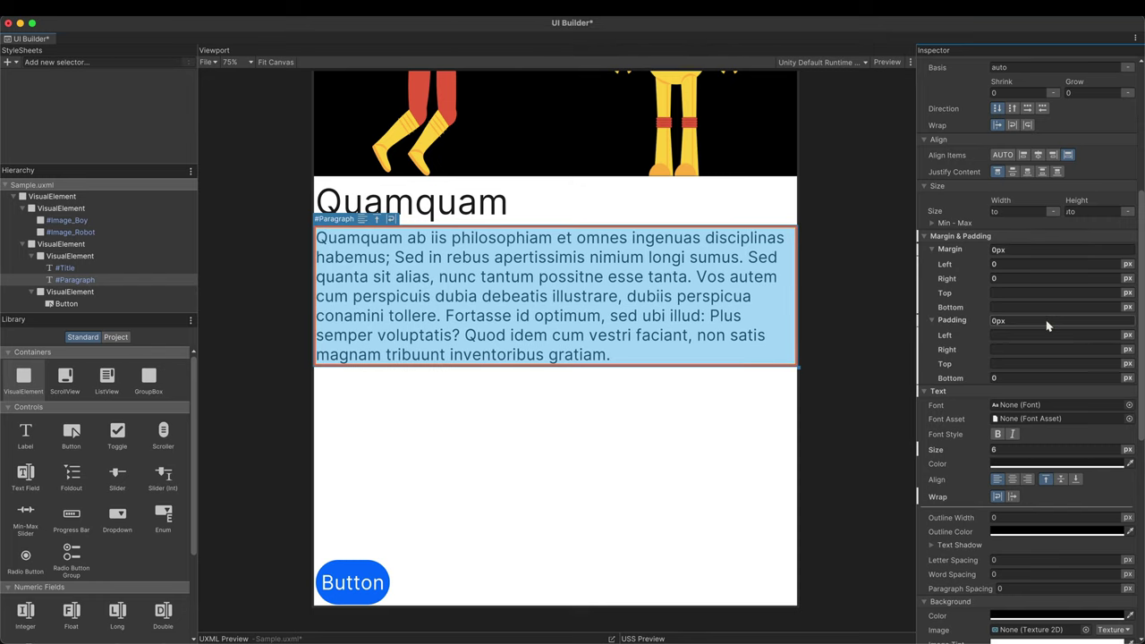
Set the paragraph margin to 20px and its padding to 20px
{"action": "left_click", "coordinate": [1023, 251]}
{"action": "left_click", "coordinate": [1023, 253]}
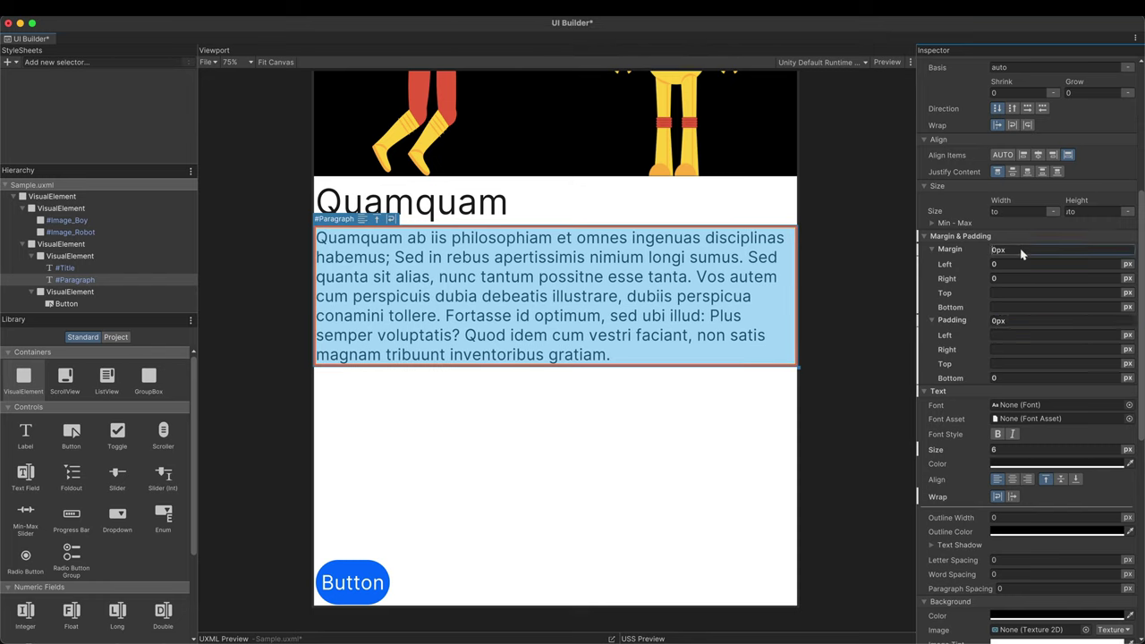
{"action": "type", "text": "2"}
{"action": "key", "text": "Return"}
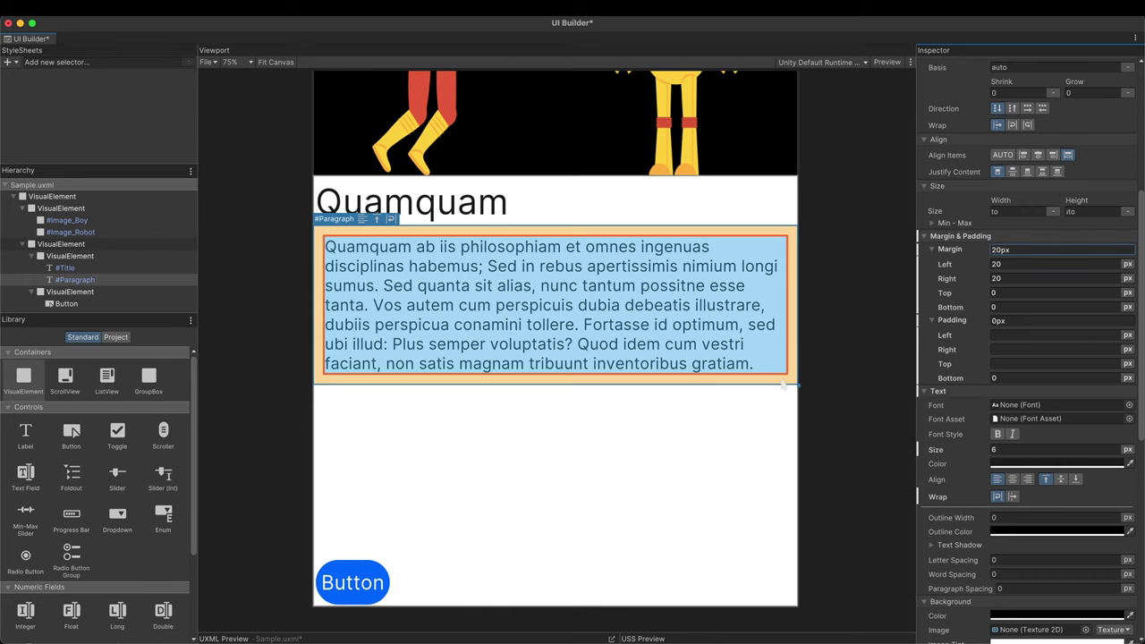
{"action": "left_click", "coordinate": [469, 247]}
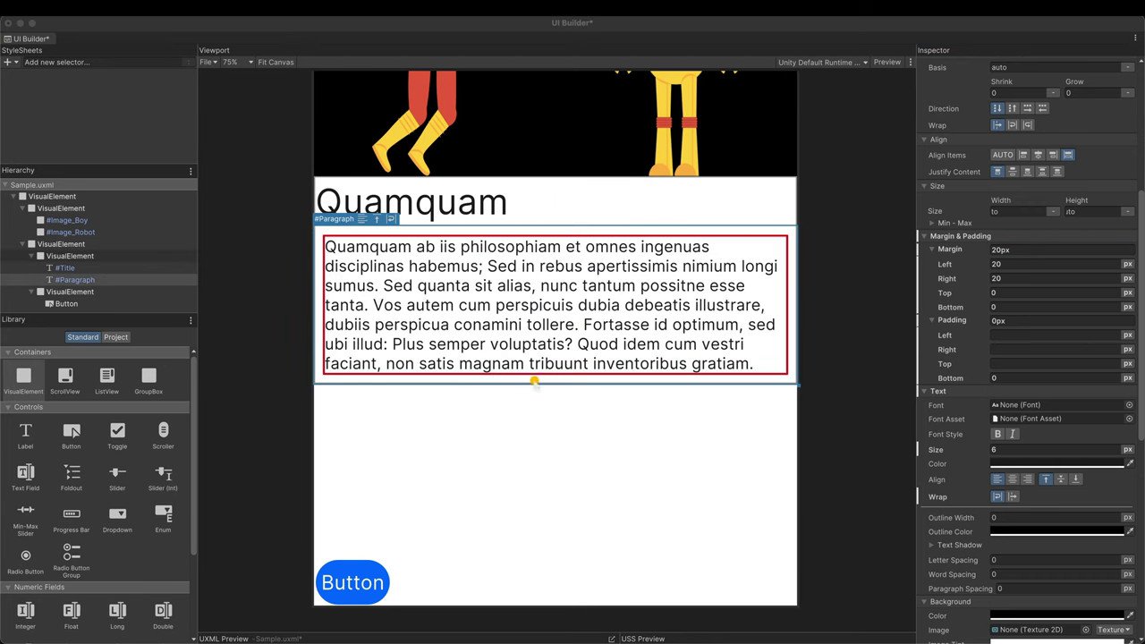
{"action": "left_click", "coordinate": [931, 252]}
{"action": "left_click", "coordinate": [1001, 322]}
{"action": "type", "text": "20"}
{"action": "key", "text": "Return"}
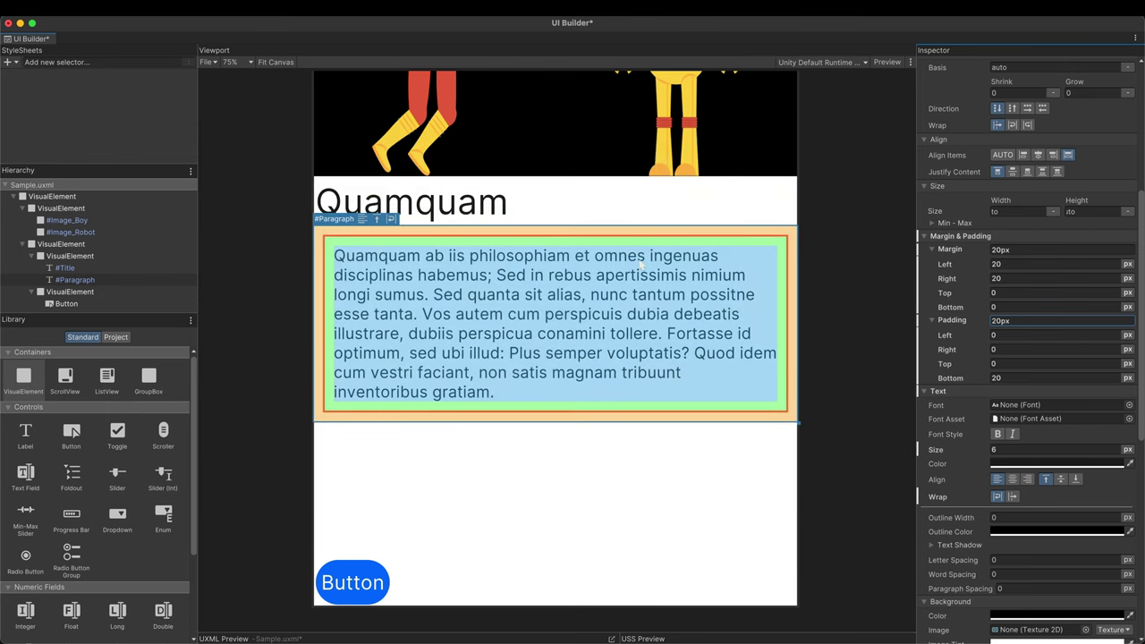
Reset the paragraph margin back to 0
{"action": "left_click", "coordinate": [1054, 251]}
{"action": "type", "text": "0"}
{"action": "key", "text": "Return"}
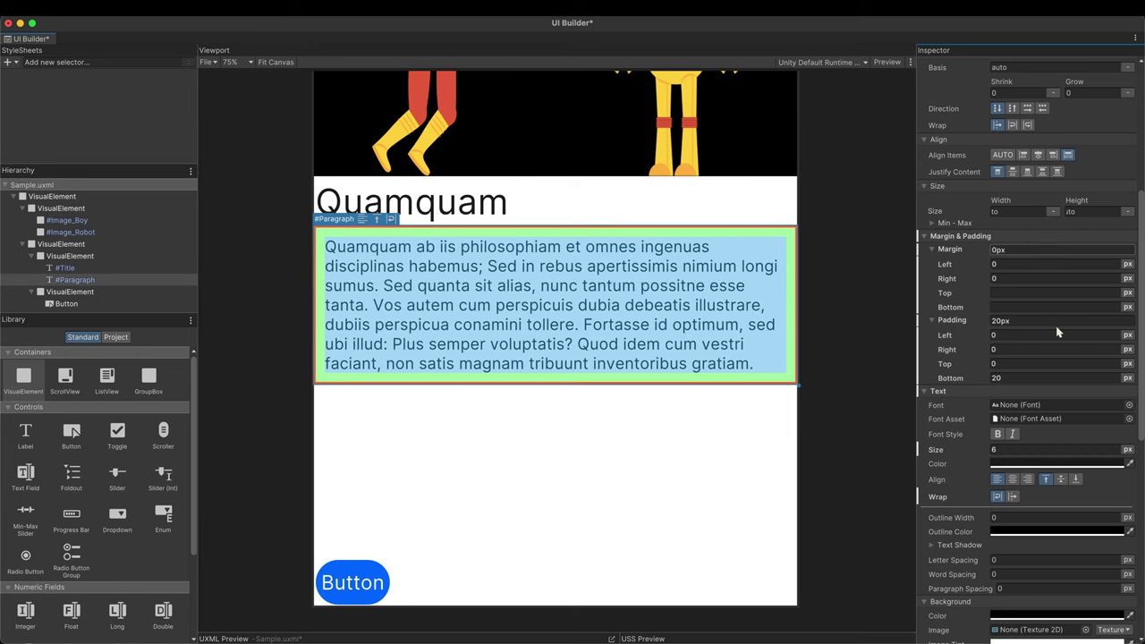
Reset the paragraph padding to 0 and give the title 40px top and bottom padding
{"action": "left_click", "coordinate": [1053, 324]}
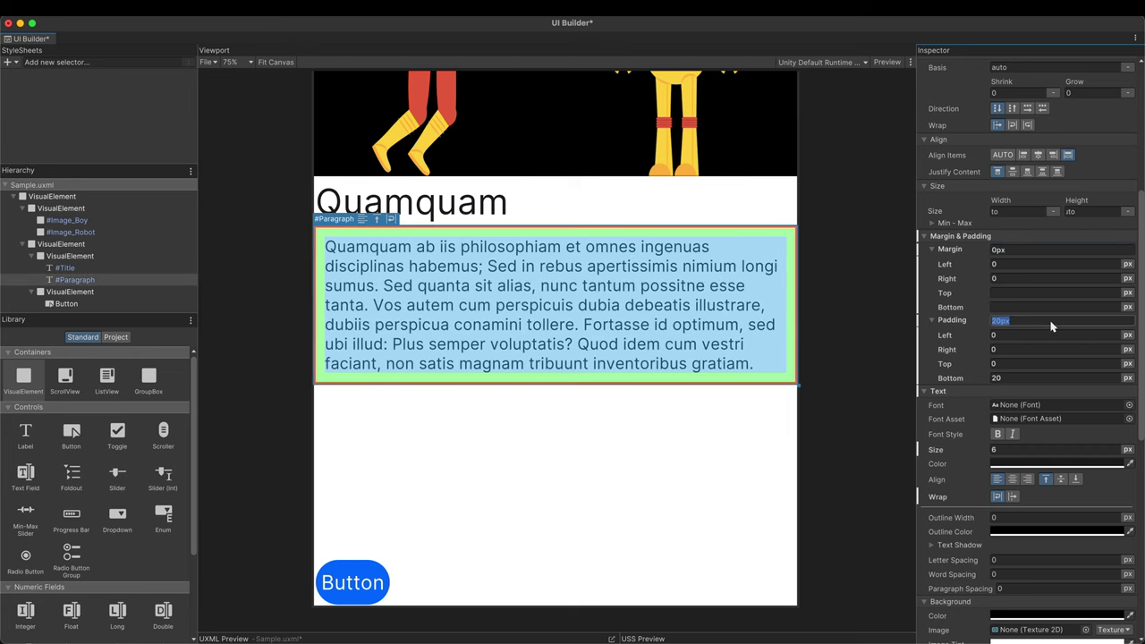
{"action": "type", "text": "0"}
{"action": "key", "text": "Return"}
{"action": "left_click", "coordinate": [769, 204]}
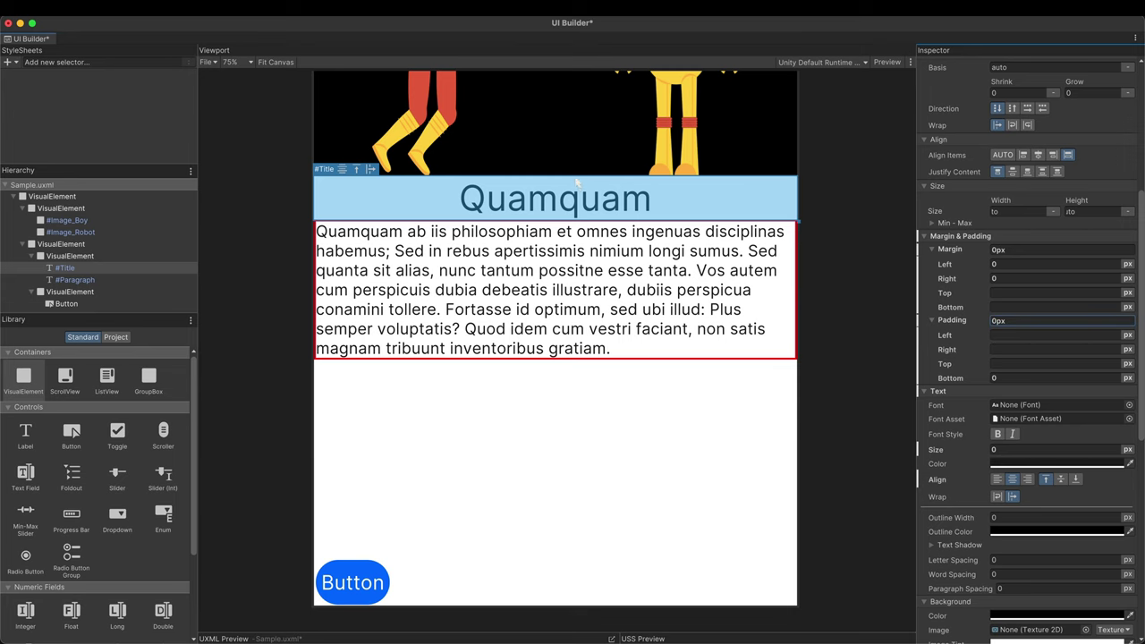
{"action": "left_click", "coordinate": [1020, 363]}
{"action": "type", "text": "40"}
{"action": "key", "text": "Return"}
{"action": "left_click", "coordinate": [1021, 378]}
{"action": "type", "text": "40"}
{"action": "key", "text": "Return"}
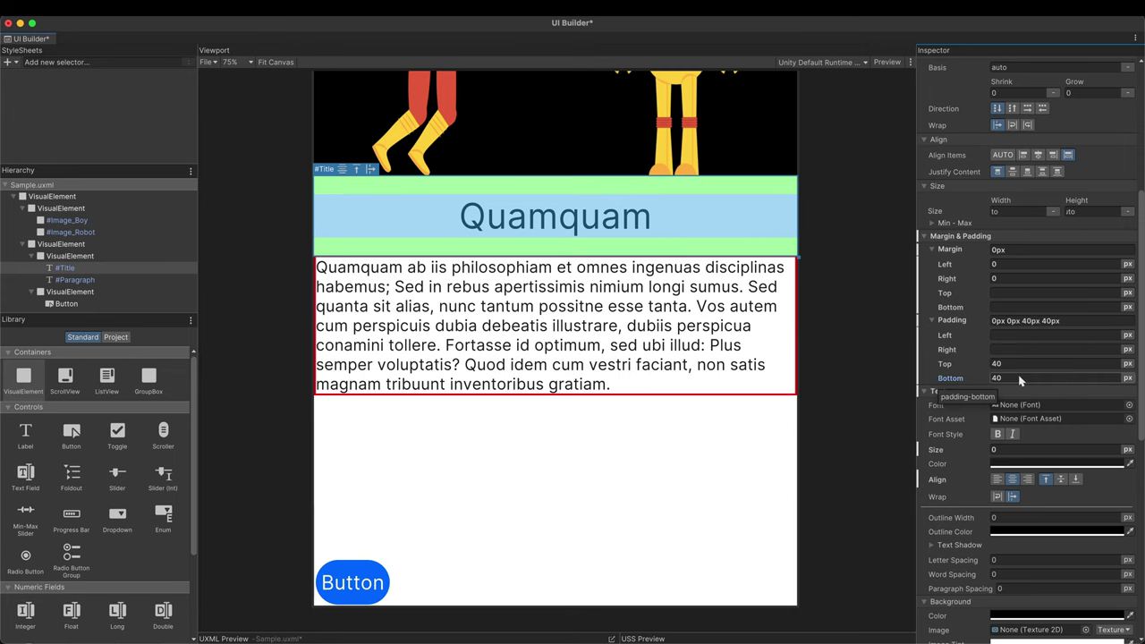
Pad the paragraph 20px top and bottom and 80px left and right
{"action": "scroll", "coordinate": [555, 340], "scroll_direction": "down", "scroll_amount": 2}
{"action": "left_click", "coordinate": [75, 280]}
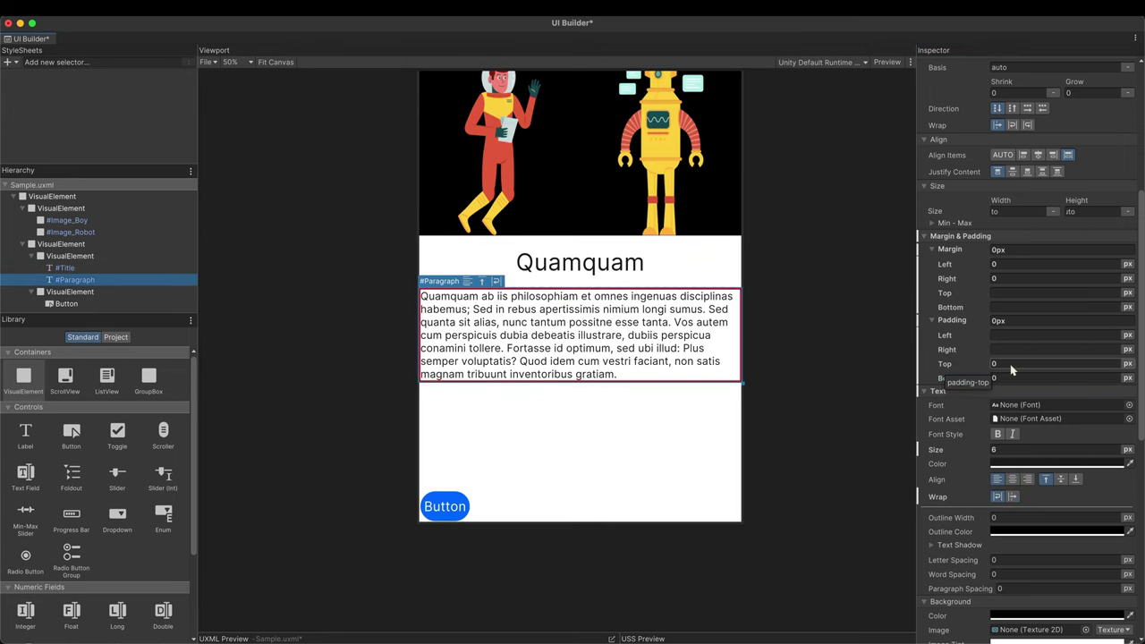
{"action": "left_click", "coordinate": [1011, 364]}
{"action": "type", "text": "20"}
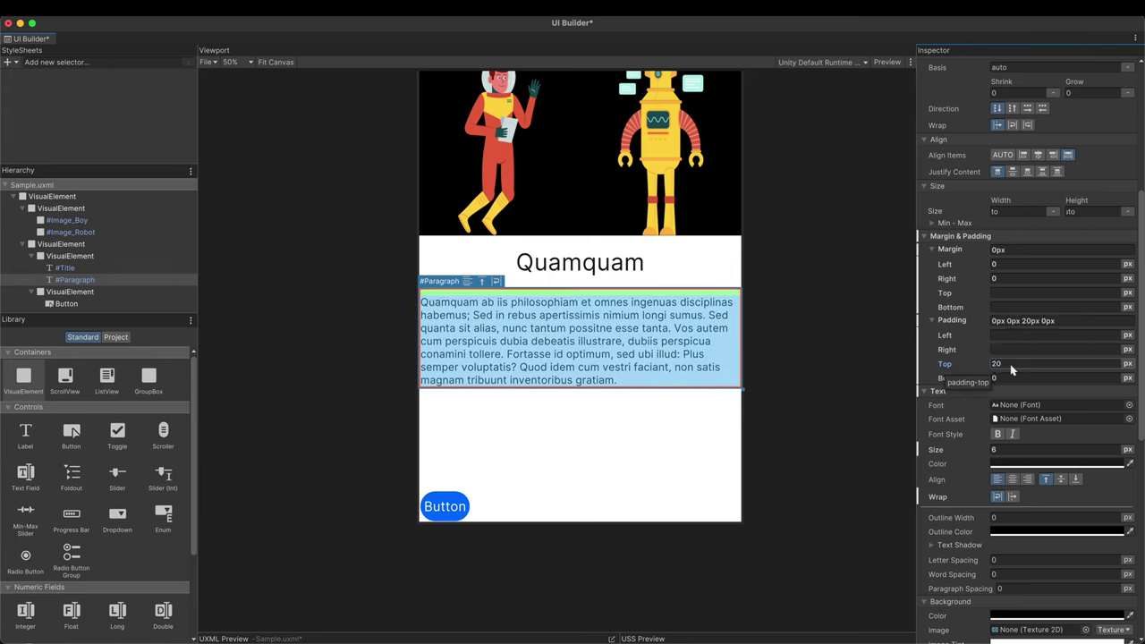
{"action": "left_click", "coordinate": [1013, 378]}
{"action": "type", "text": "20"}
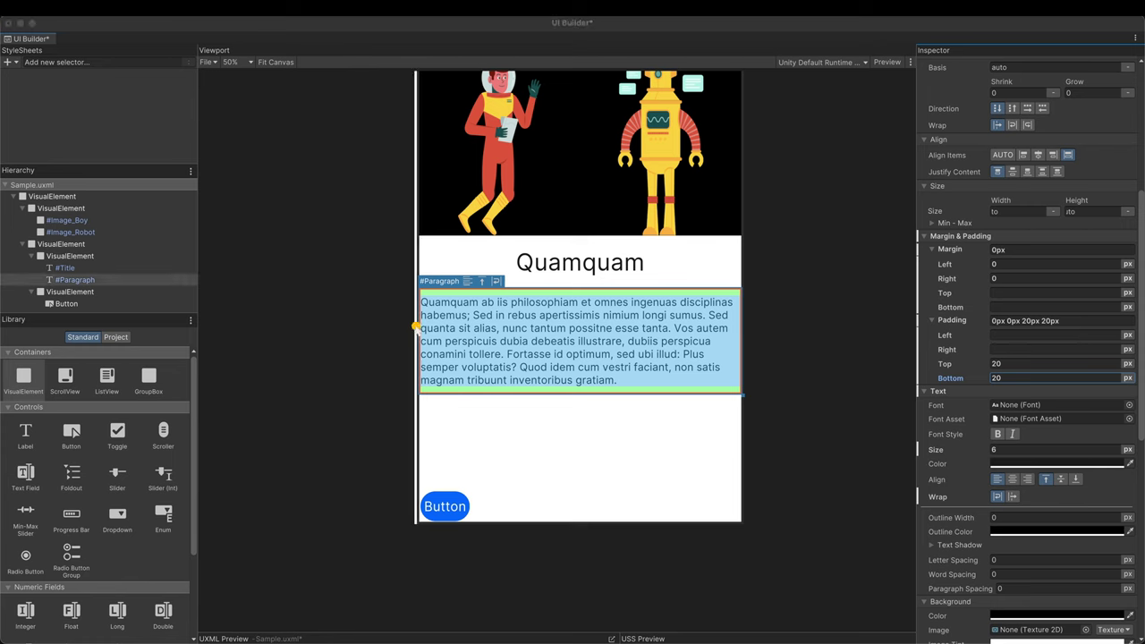
{"action": "left_click", "coordinate": [418, 329]}
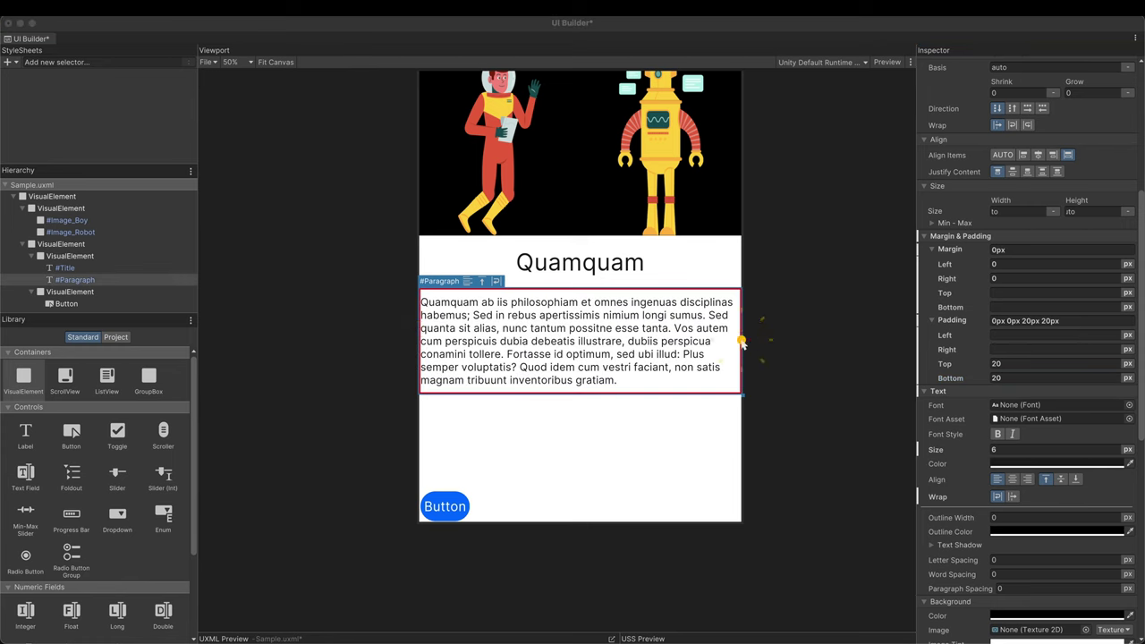
{"action": "left_click", "coordinate": [1029, 336]}
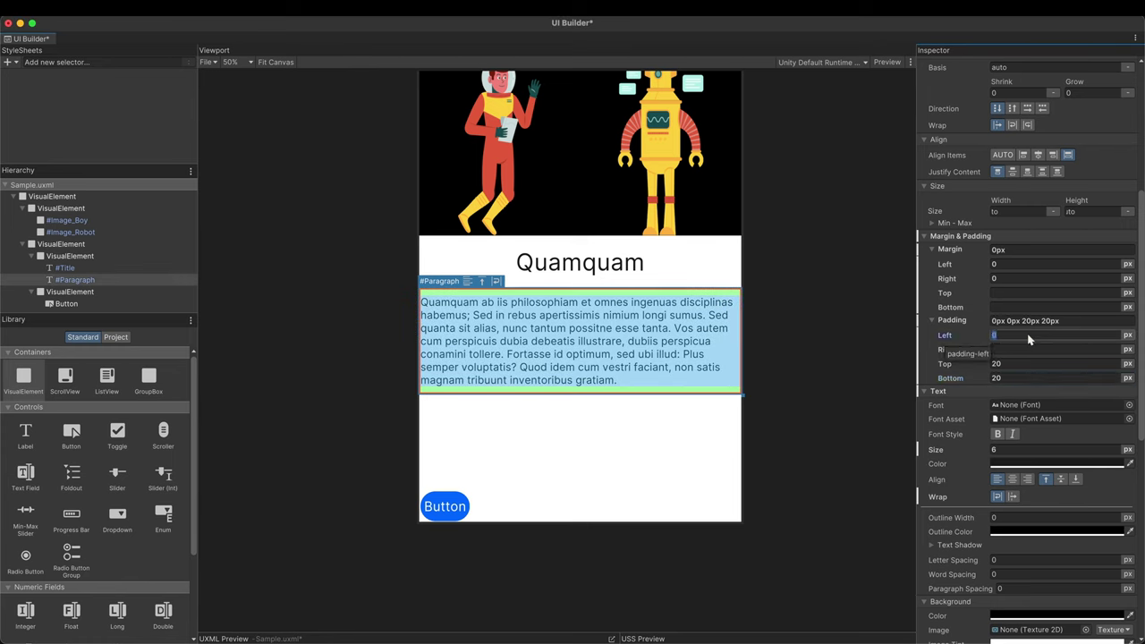
{"action": "type", "text": "80"}
{"action": "left_click", "coordinate": [1017, 351]}
{"action": "scroll", "coordinate": [936, 373], "scroll_direction": "down", "scroll_amount": 8}
{"action": "key", "text": "Return"}
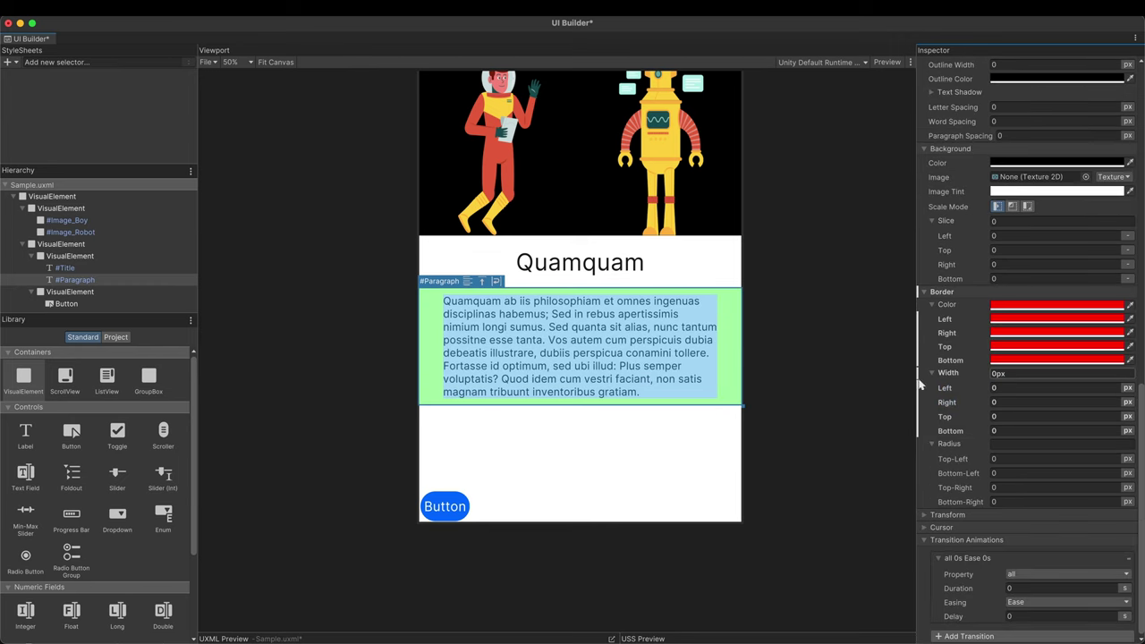
Reset the Button's padding to 0px
{"action": "left_click", "coordinate": [64, 303]}
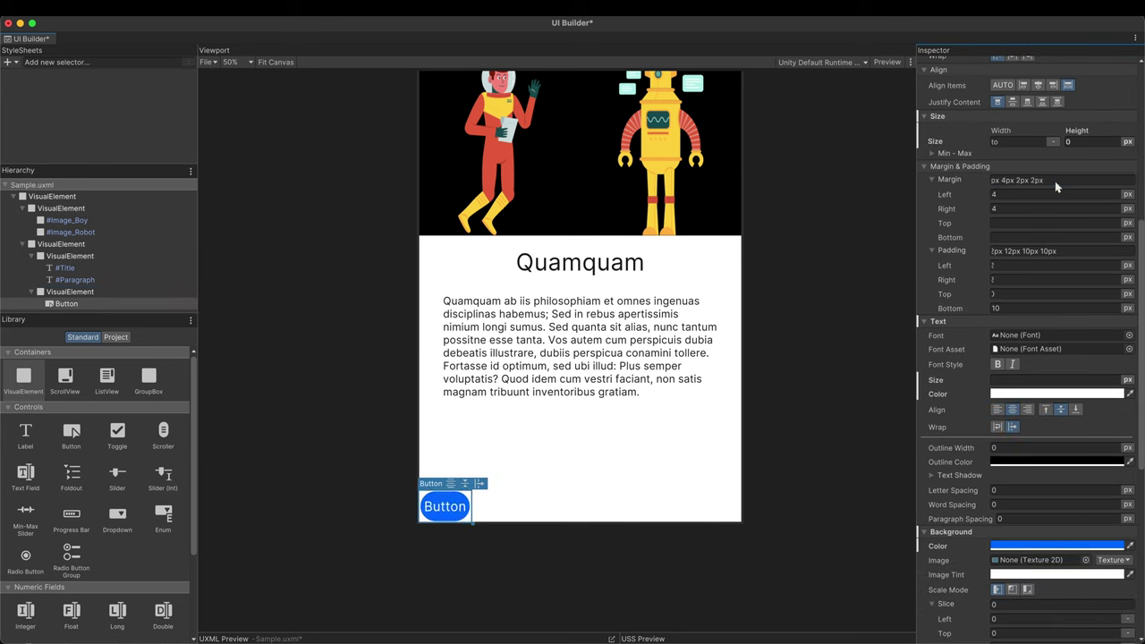
{"action": "left_click", "coordinate": [1069, 252]}
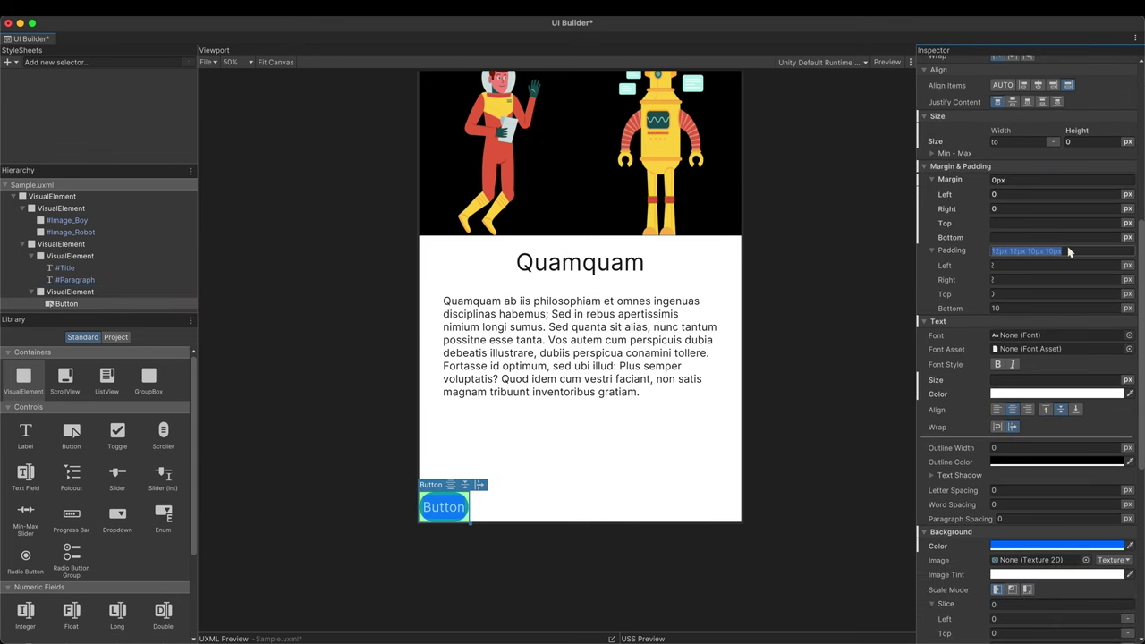
{"action": "type", "text": "0"}
{"action": "key", "text": "Return"}
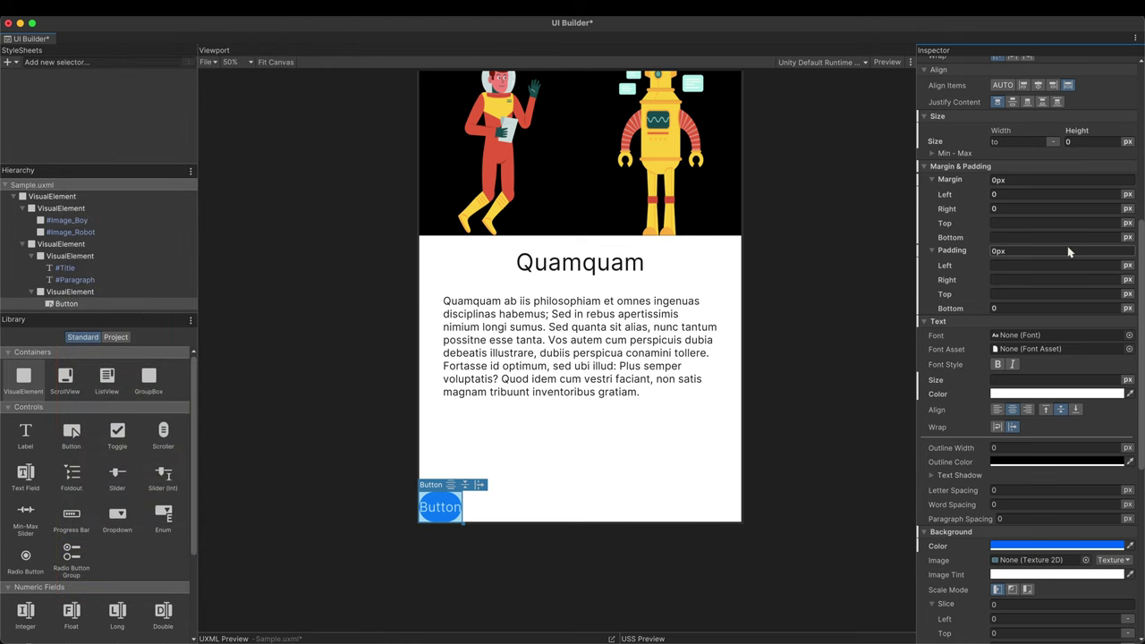
Make the button's container 100% wide and 240px tall with centred content
{"action": "left_click", "coordinate": [70, 292]}
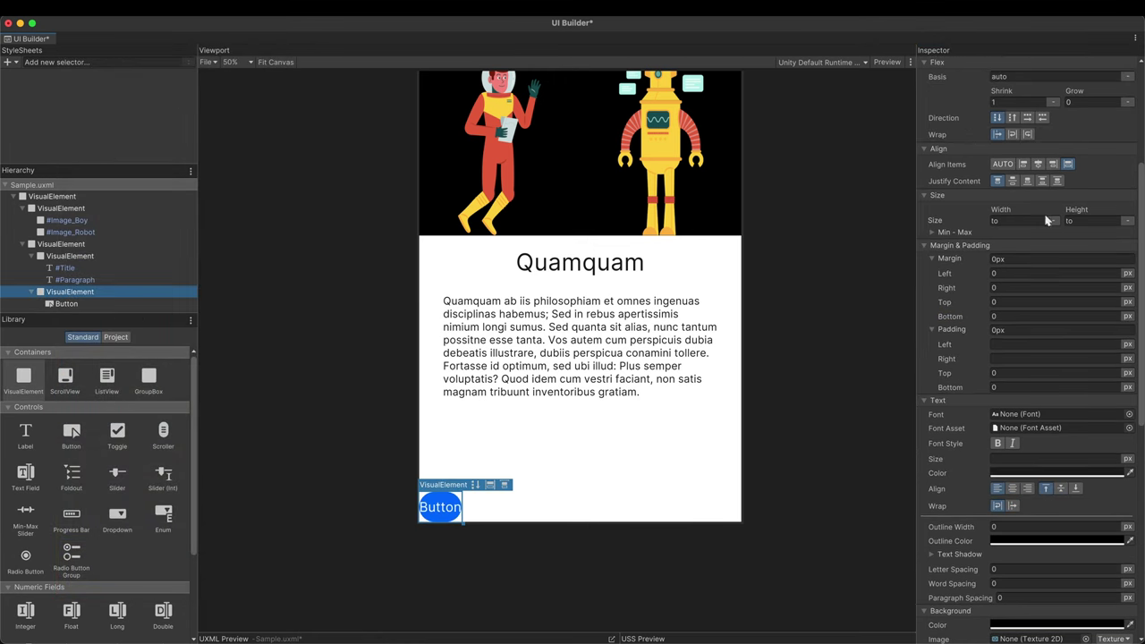
{"action": "left_click", "coordinate": [1007, 221]}
{"action": "type", "text": "100%"}
{"action": "key", "text": "Return"}
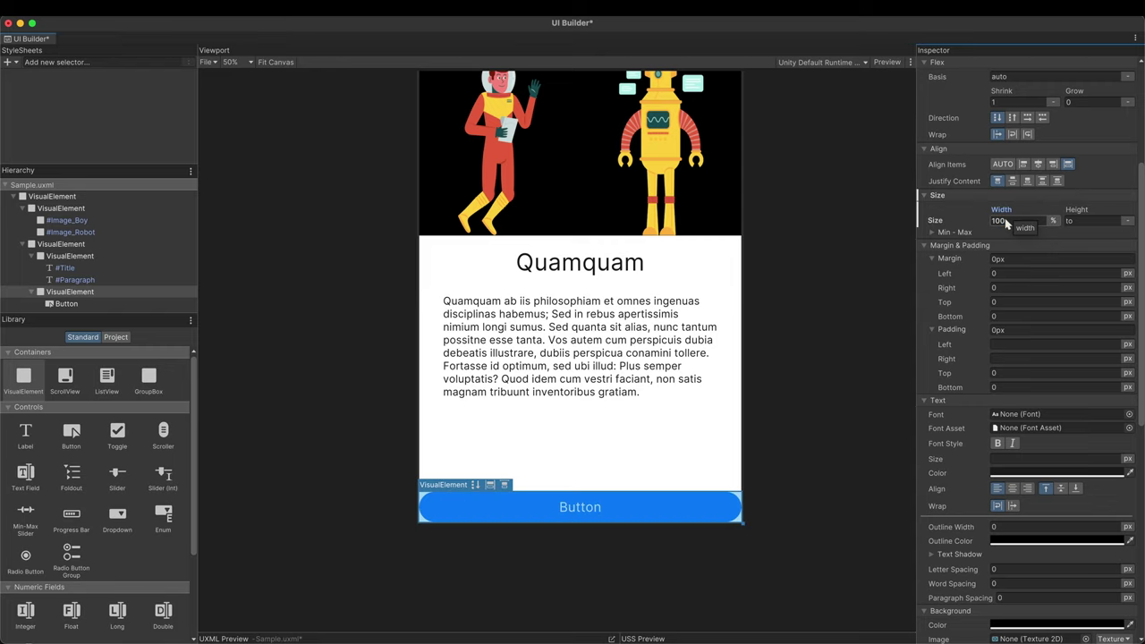
{"action": "left_click", "coordinate": [1074, 221]}
{"action": "type", "text": "240"}
{"action": "key", "text": "Return"}
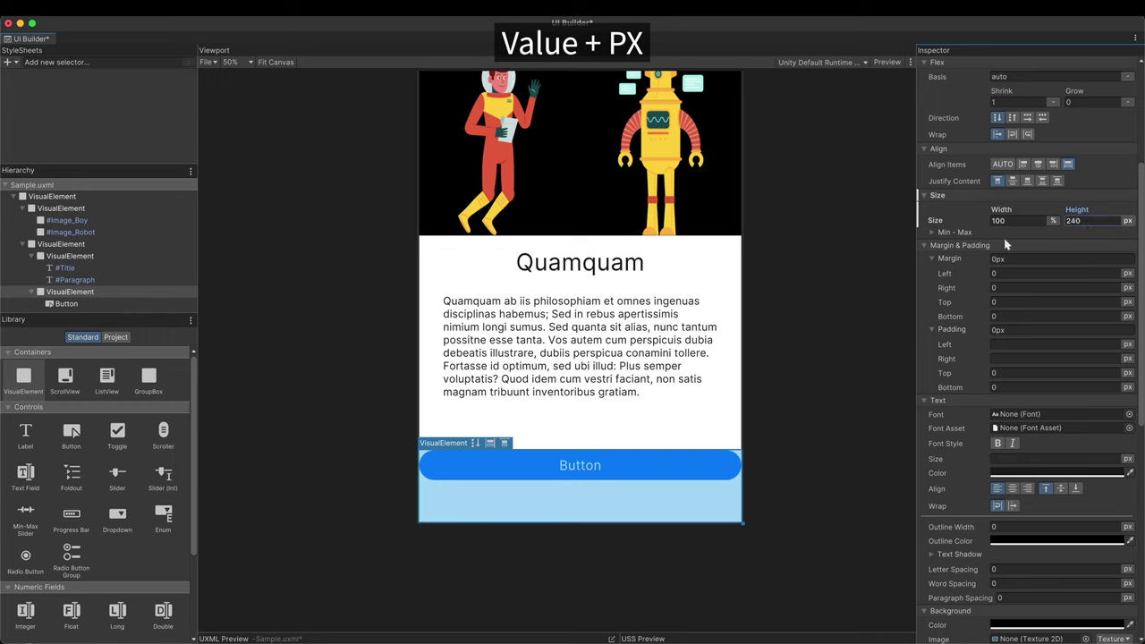
{"action": "left_click", "coordinate": [1012, 182]}
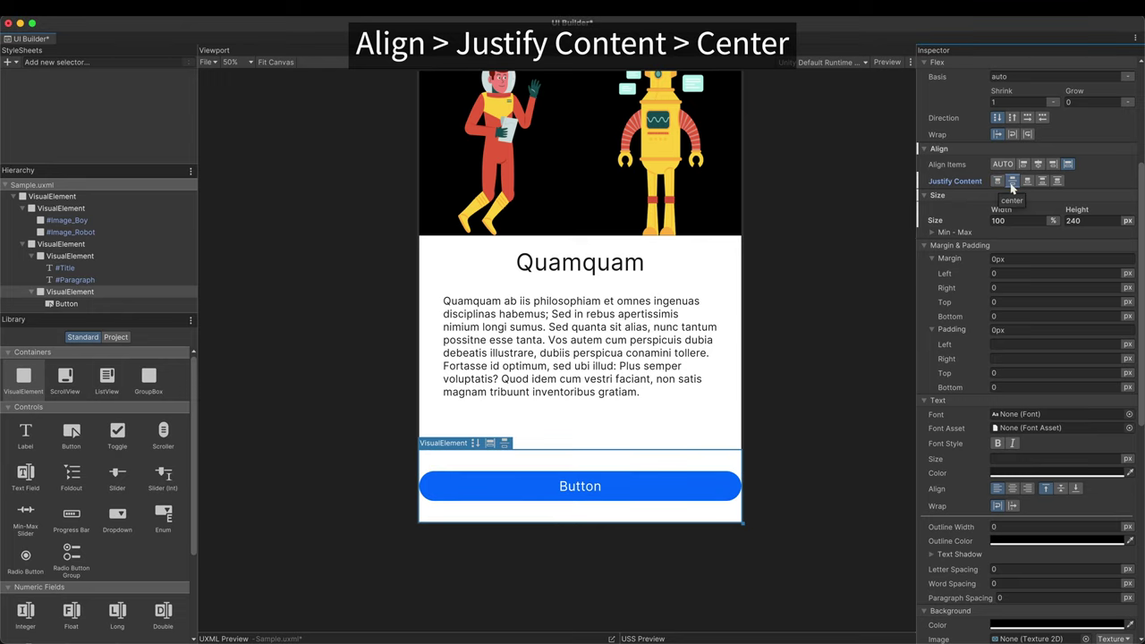
Set the container's left padding to 60 and the text container's top padding to 40
{"action": "left_click", "coordinate": [1012, 347]}
{"action": "type", "text": "60"}
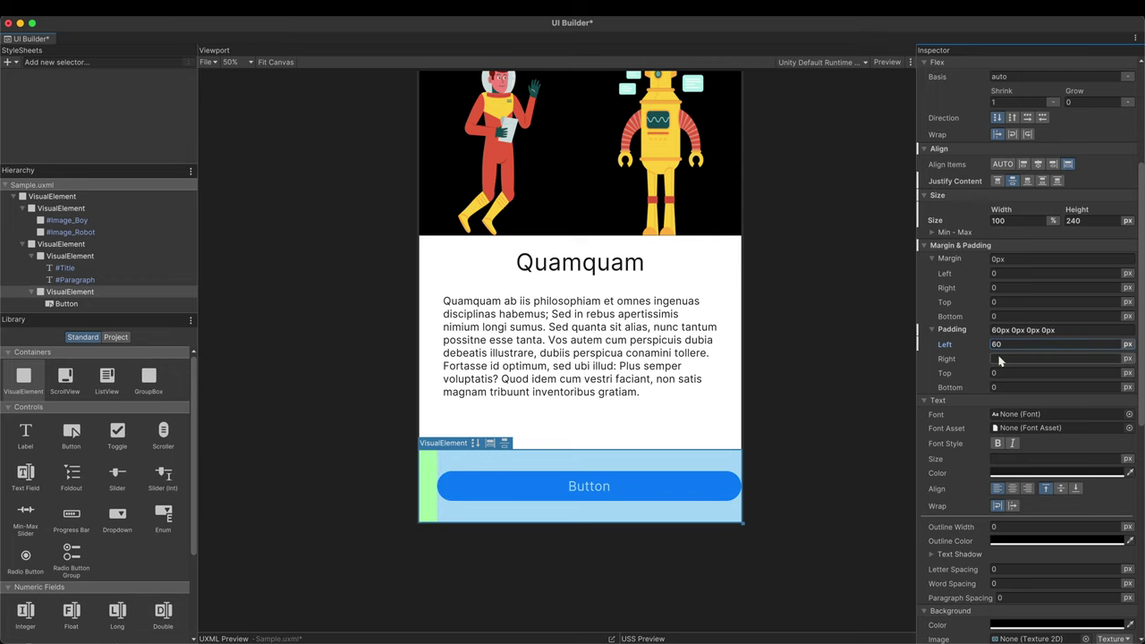
{"action": "left_click", "coordinate": [1002, 360]}
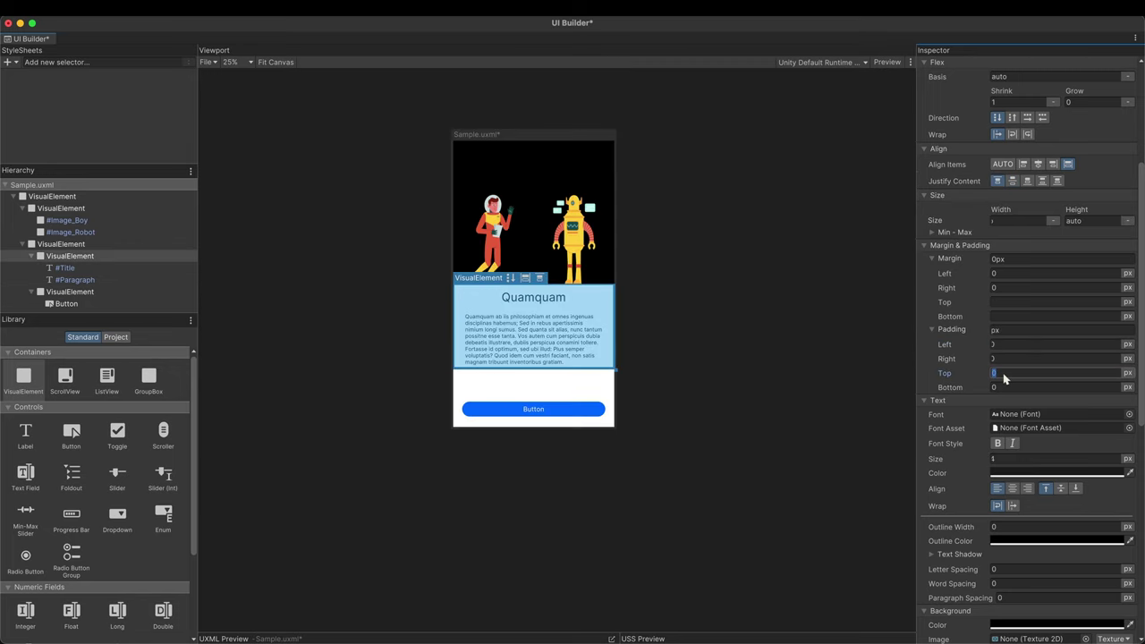
{"action": "left_click", "coordinate": [1004, 375]}
{"action": "type", "text": "40"}
{"action": "key", "text": "Return"}
{"action": "left_click", "coordinate": [1004, 388]}
Set the text container's bottom padding to 40
{"action": "type", "text": "40"}
{"action": "key", "text": "Return"}
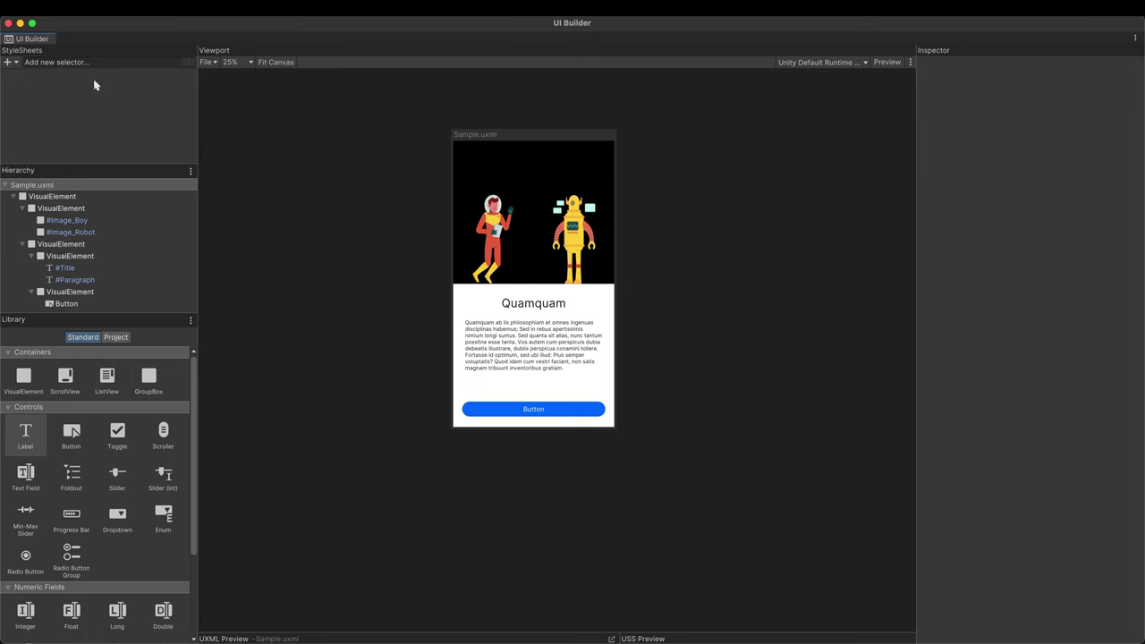
Leave UI Builder, open the Fonts folder and launch an enlarged Font Asset Creator
{"action": "left_click", "coordinate": [8, 23]}
{"action": "left_click", "coordinate": [612, 400]}
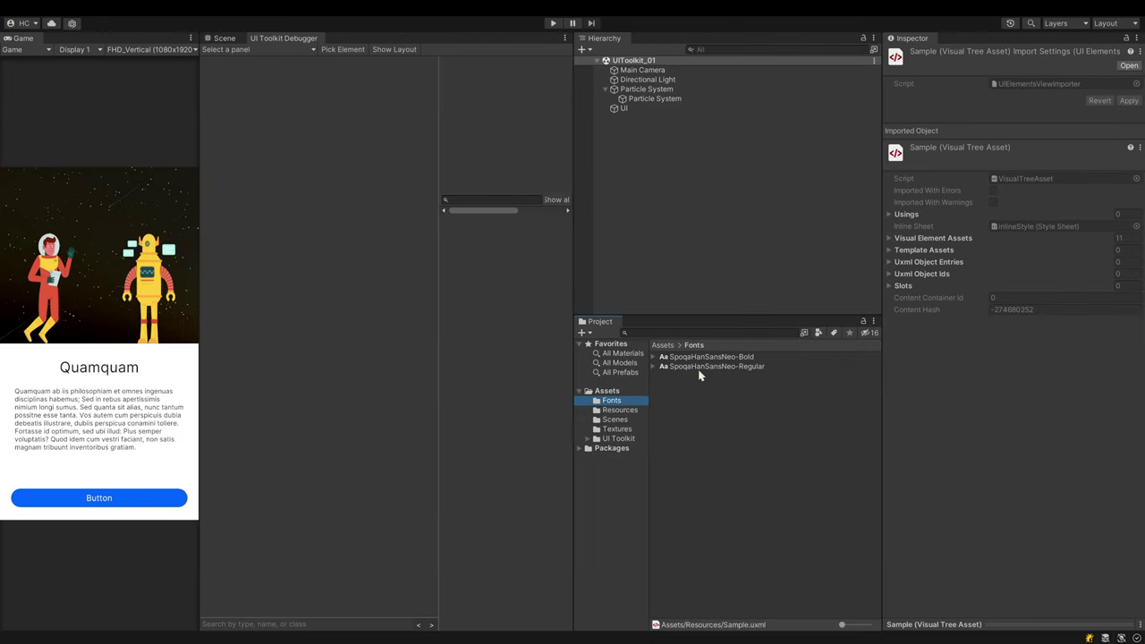
{"action": "left_click", "coordinate": [326, 11]}
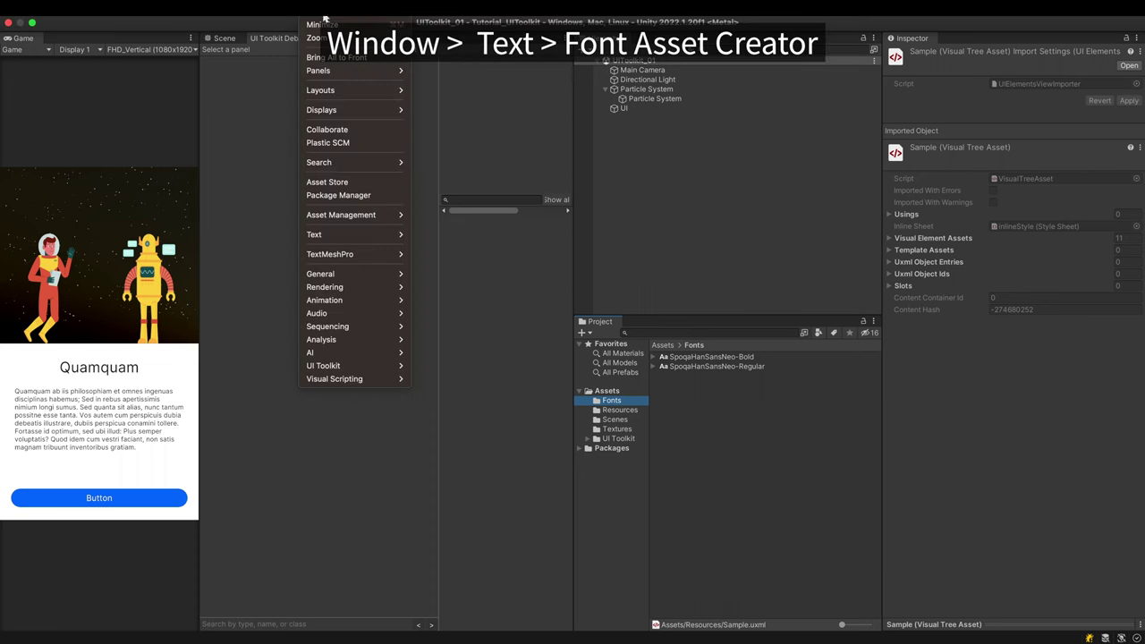
{"action": "mouse_move", "coordinate": [327, 234]}
{"action": "left_click", "coordinate": [429, 238]}
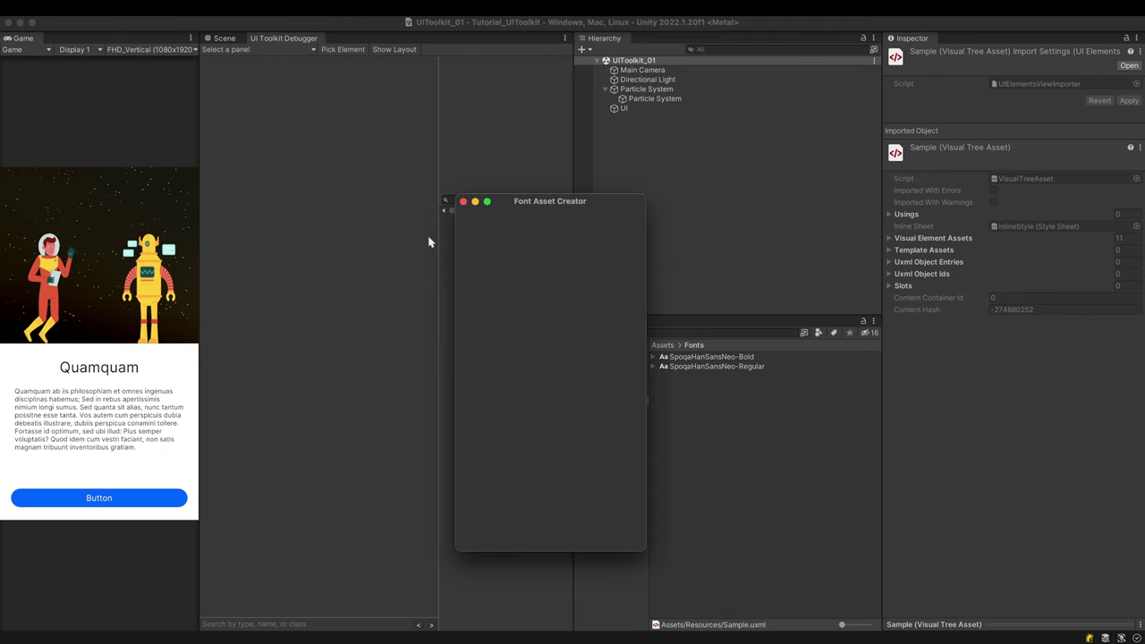
{"action": "left_click_drag", "start_coordinate": [520, 425], "coordinate": [570, 580]}
Save a font asset with SpoqaHanSansNeo-Regular as the source font
{"action": "left_click", "coordinate": [553, 116]}
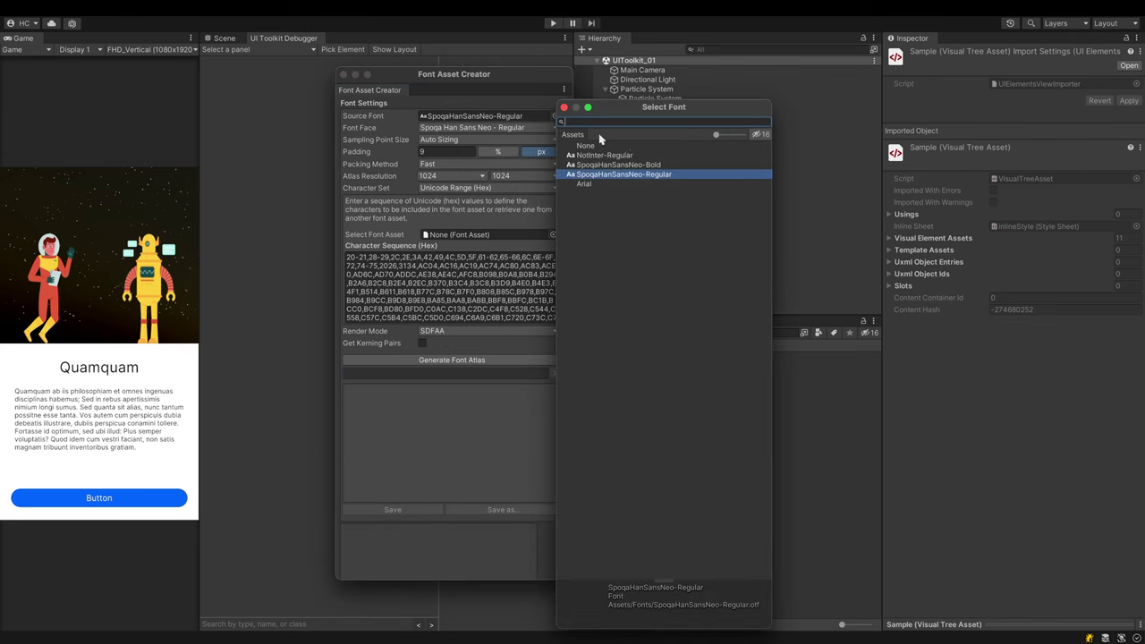
{"action": "double_click", "coordinate": [622, 175]}
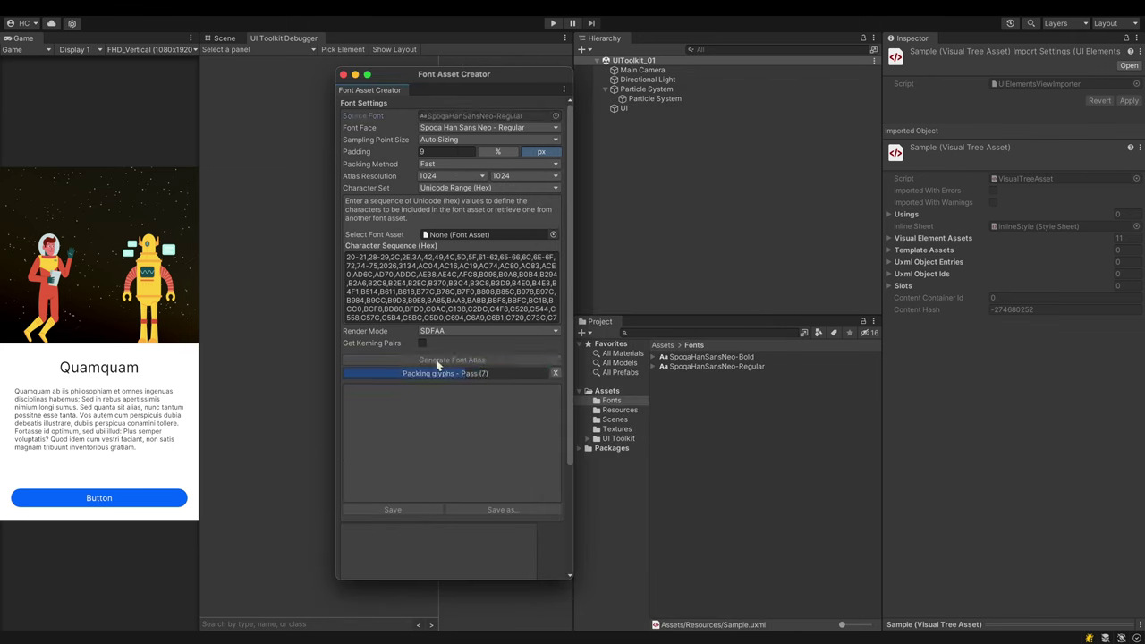
{"action": "left_click", "coordinate": [410, 510]}
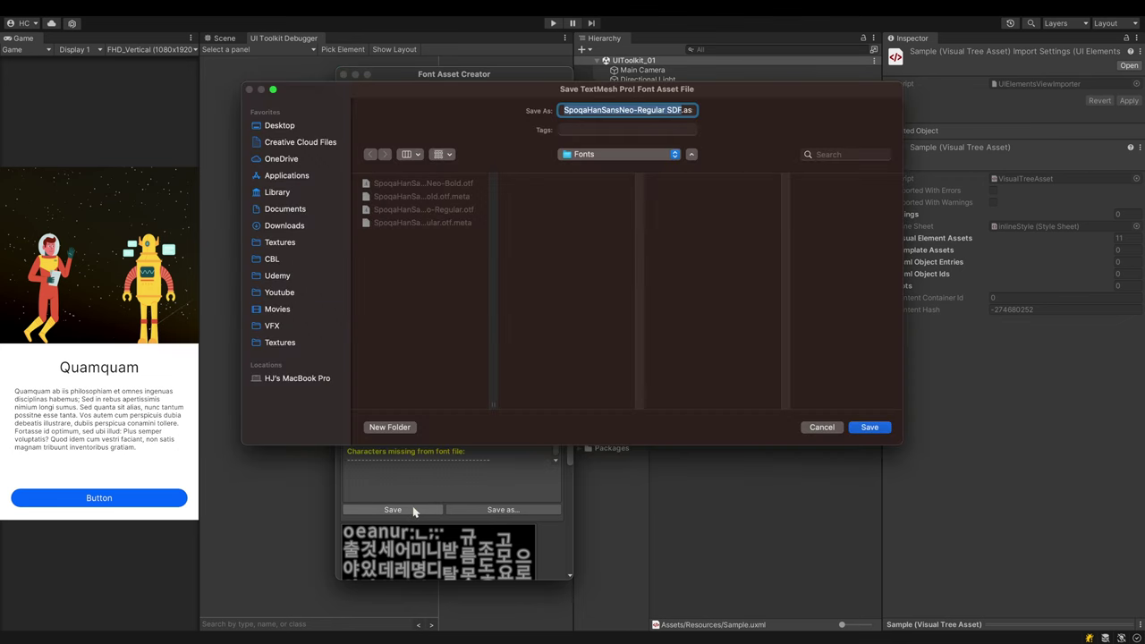
{"action": "left_click", "coordinate": [865, 427]}
Generate and save SpoqaHanSansNeo-Bold SDF.asset from the bold font, then close the creator
{"action": "left_click", "coordinate": [555, 116]}
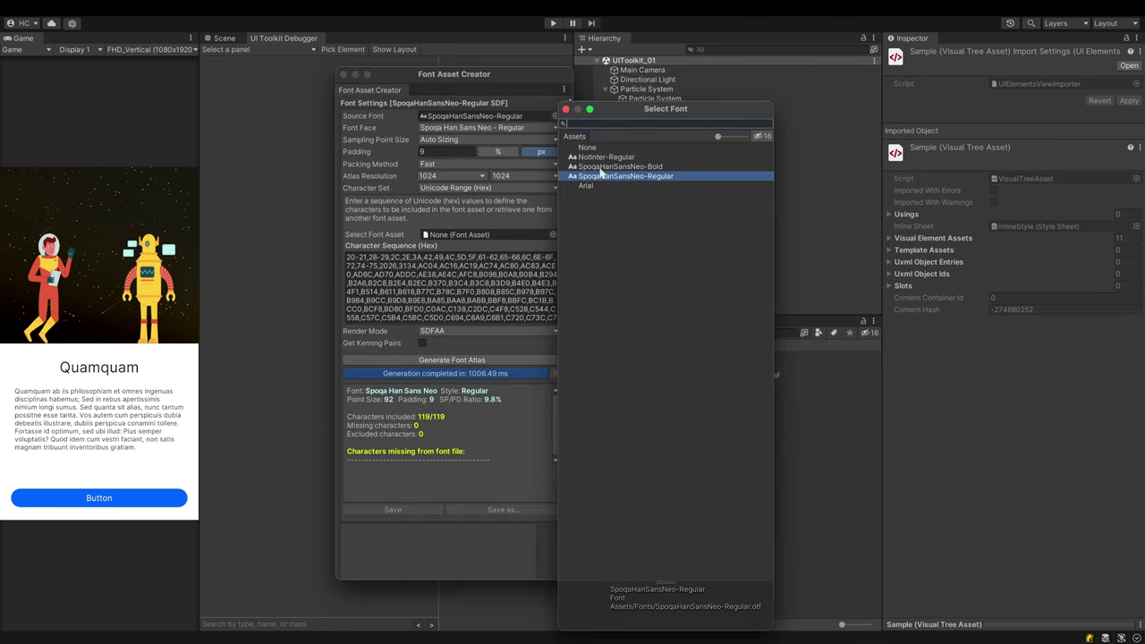
{"action": "double_click", "coordinate": [602, 167]}
{"action": "left_click", "coordinate": [457, 361]}
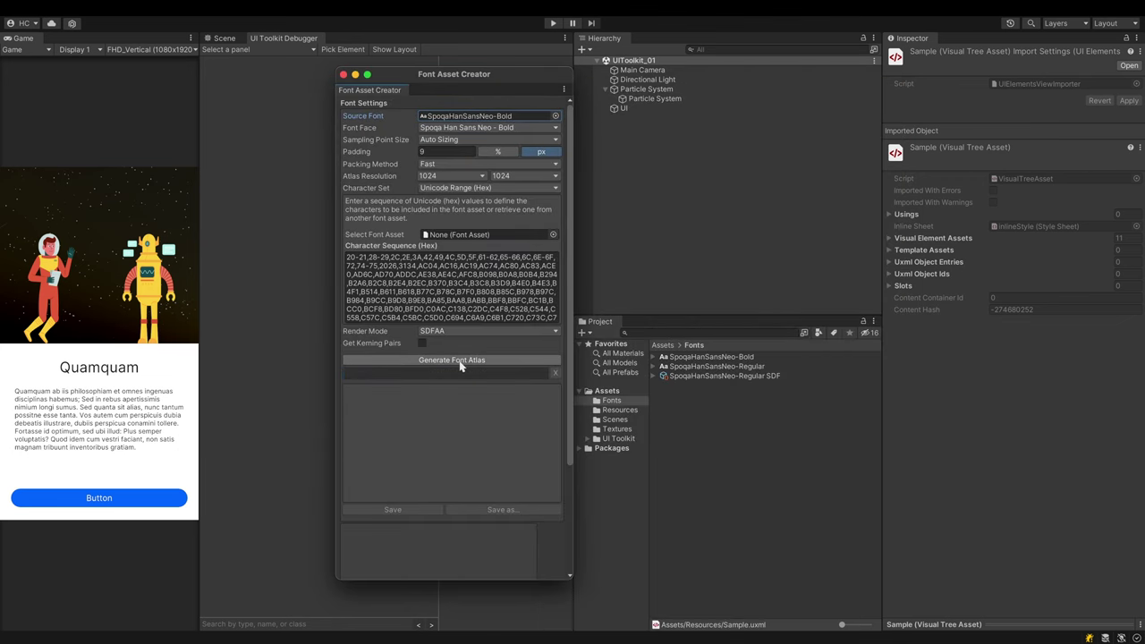
{"action": "left_click", "coordinate": [412, 511]}
{"action": "left_click", "coordinate": [861, 430]}
{"action": "left_click", "coordinate": [343, 74]}
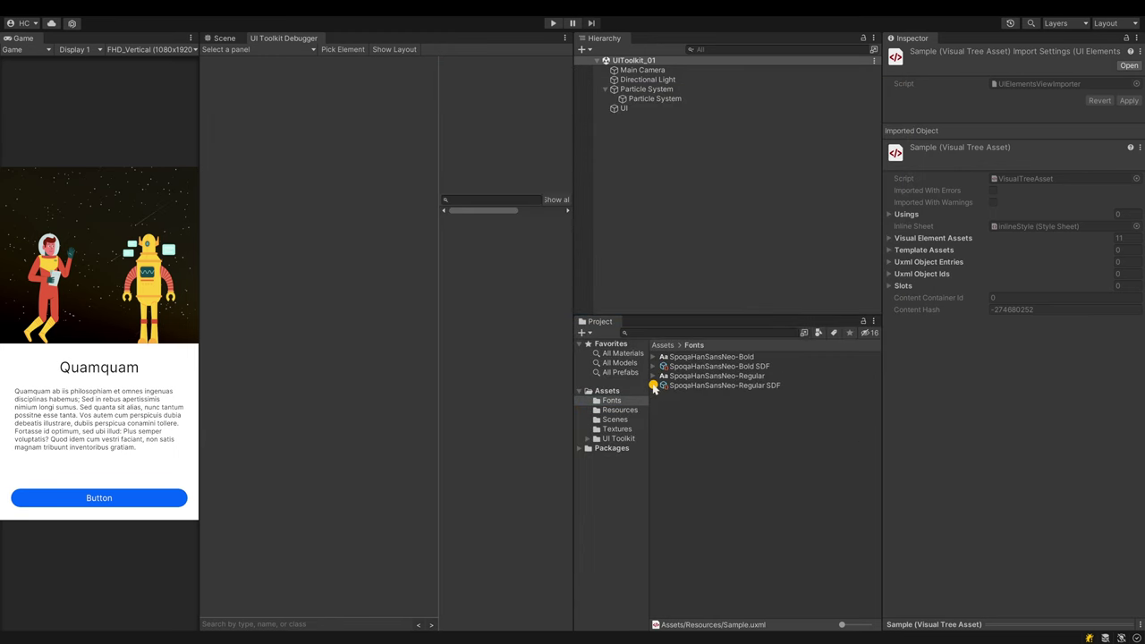
Assign SpoqaHanSansNeo-Bold SDF as the Regular SDF font asset's 700 - Bold weight
{"action": "left_click", "coordinate": [722, 389]}
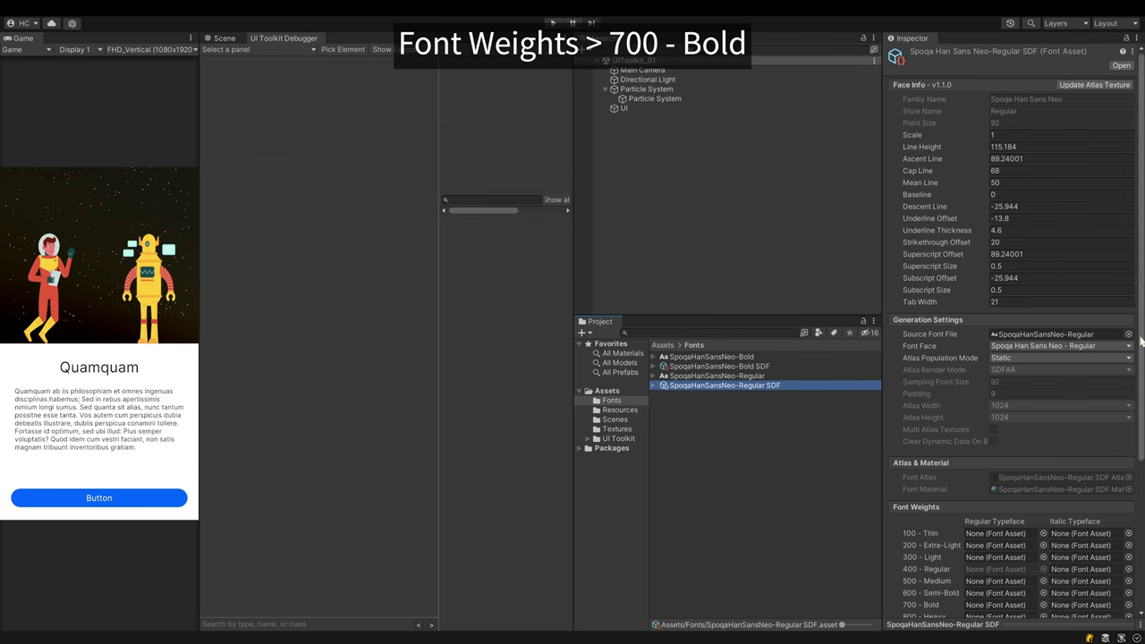
{"action": "scroll", "coordinate": [1139, 440], "scroll_direction": "down", "scroll_amount": 5}
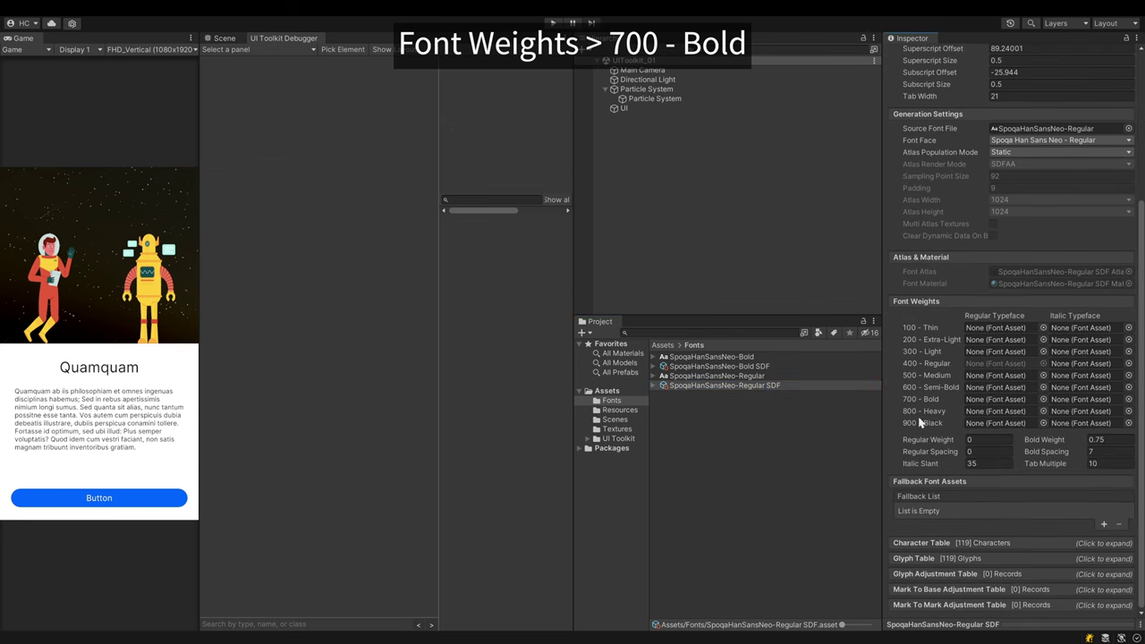
{"action": "left_click", "coordinate": [1043, 400]}
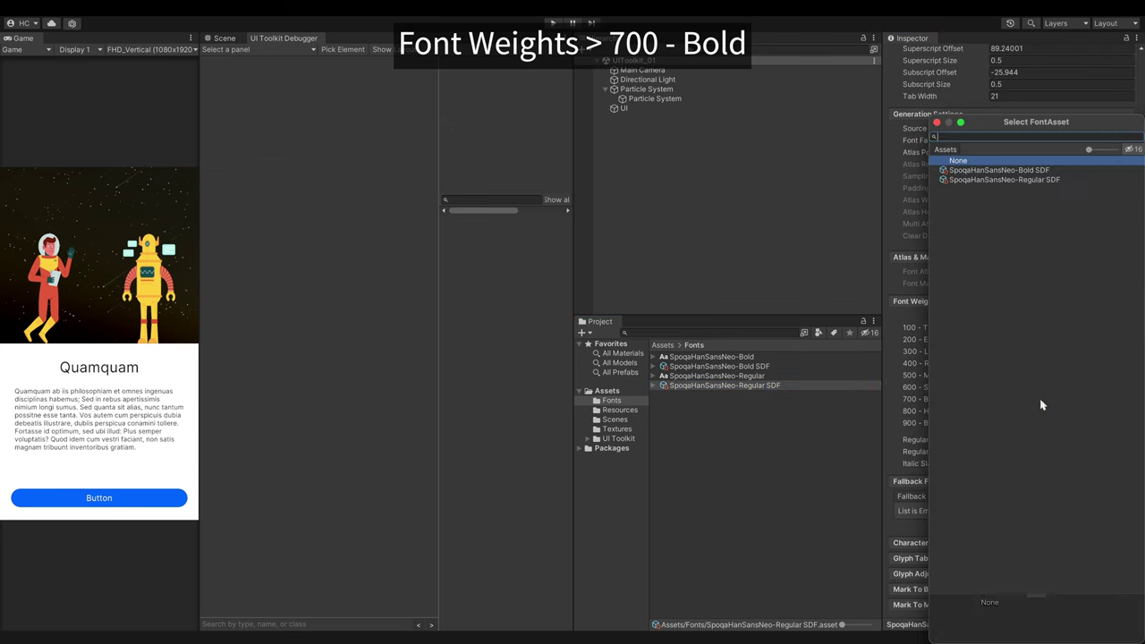
{"action": "left_click", "coordinate": [1025, 172]}
{"action": "double_click", "coordinate": [1025, 172]}
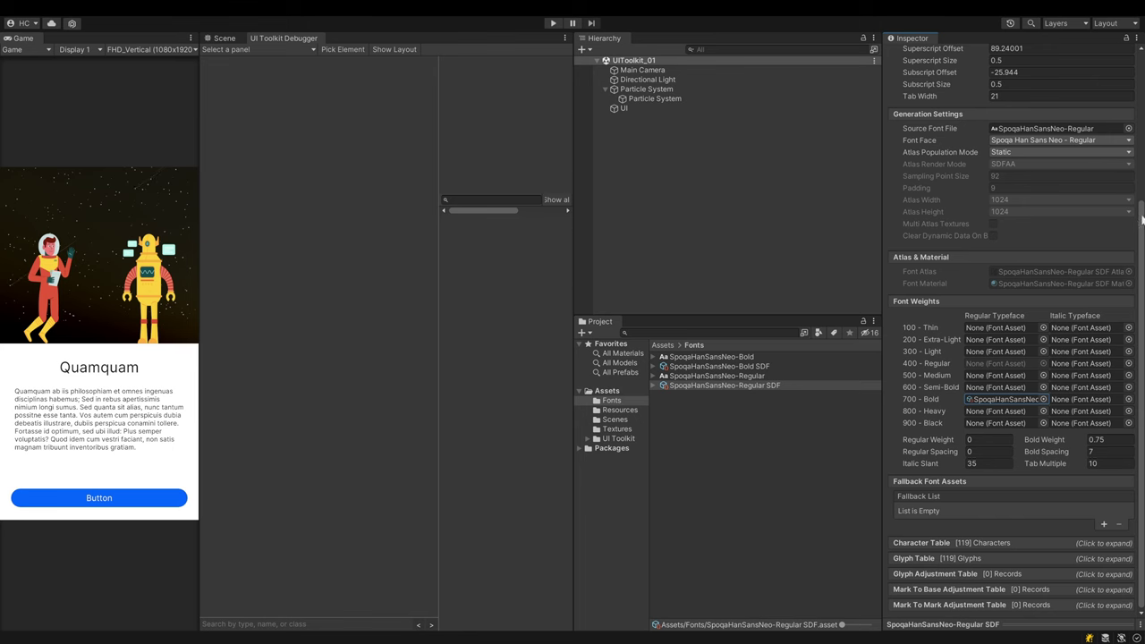
Set Regular SDF to Dynamic atlas population with Multi Atlas Textures and apply
{"action": "scroll", "coordinate": [1011, 338], "scroll_direction": "up", "scroll_amount": 5}
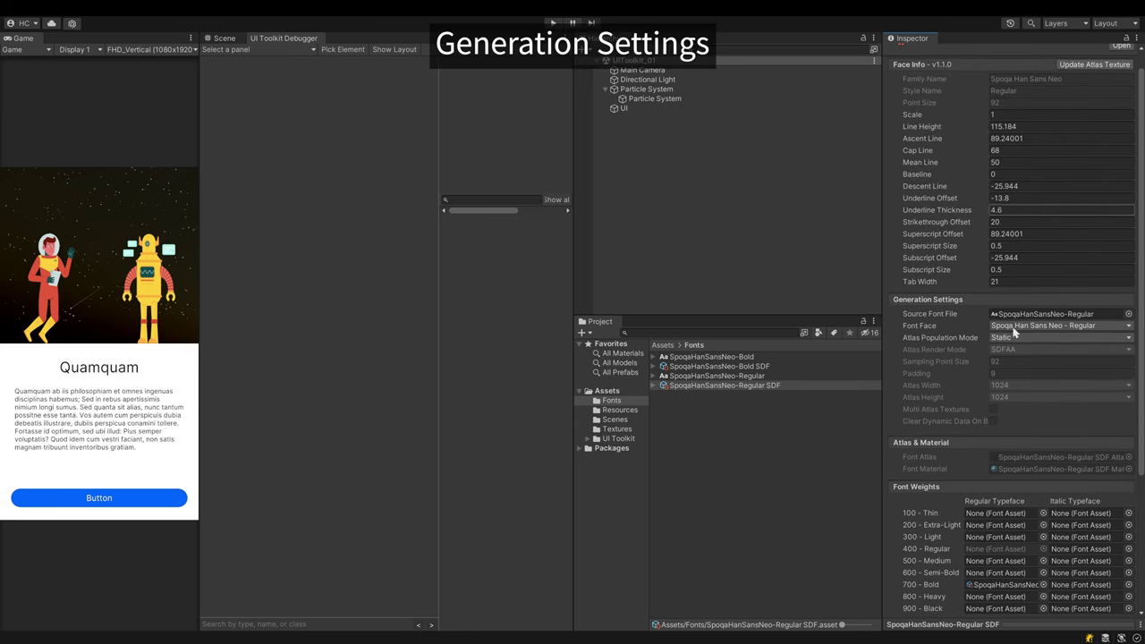
{"action": "left_click", "coordinate": [894, 340]}
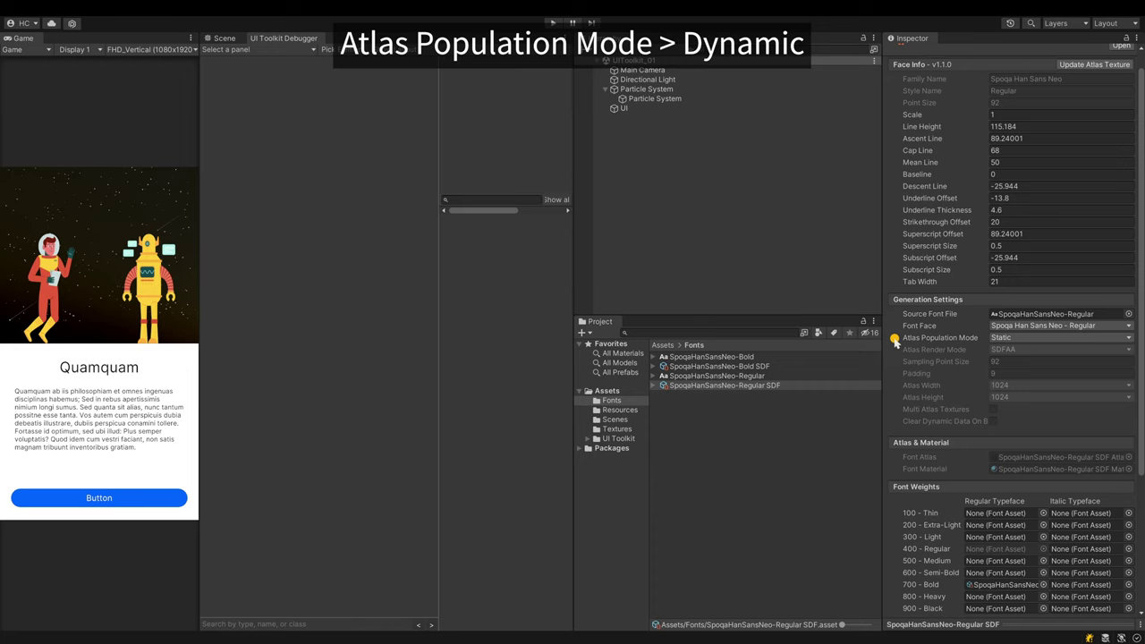
{"action": "left_click", "coordinate": [1021, 338]}
{"action": "left_click", "coordinate": [1011, 356]}
{"action": "left_click", "coordinate": [895, 412]}
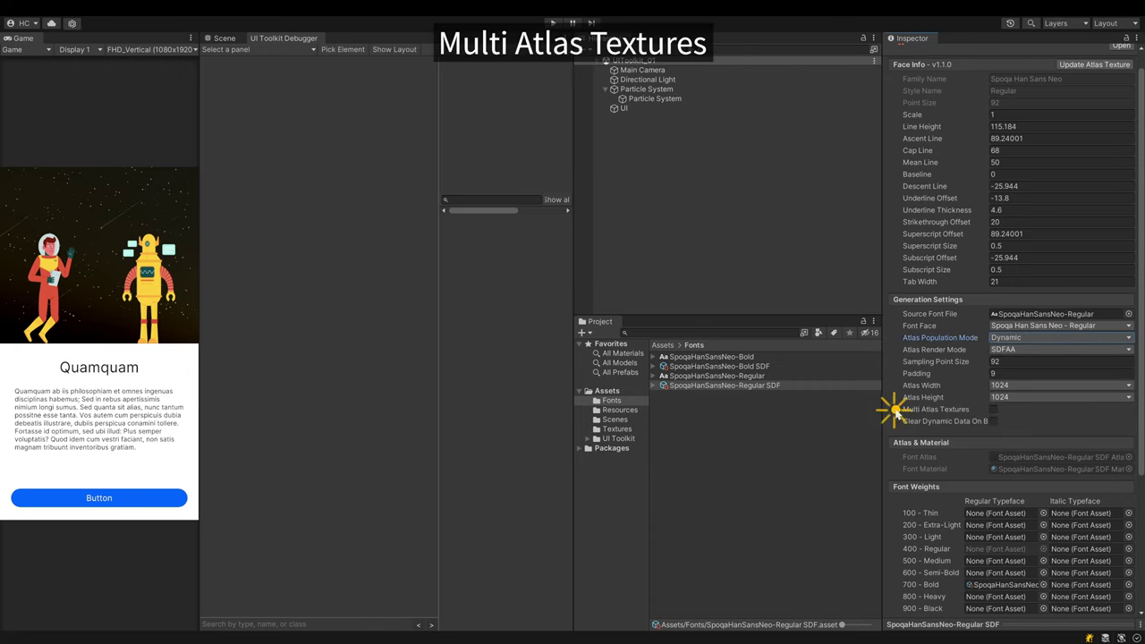
{"action": "left_click", "coordinate": [991, 412]}
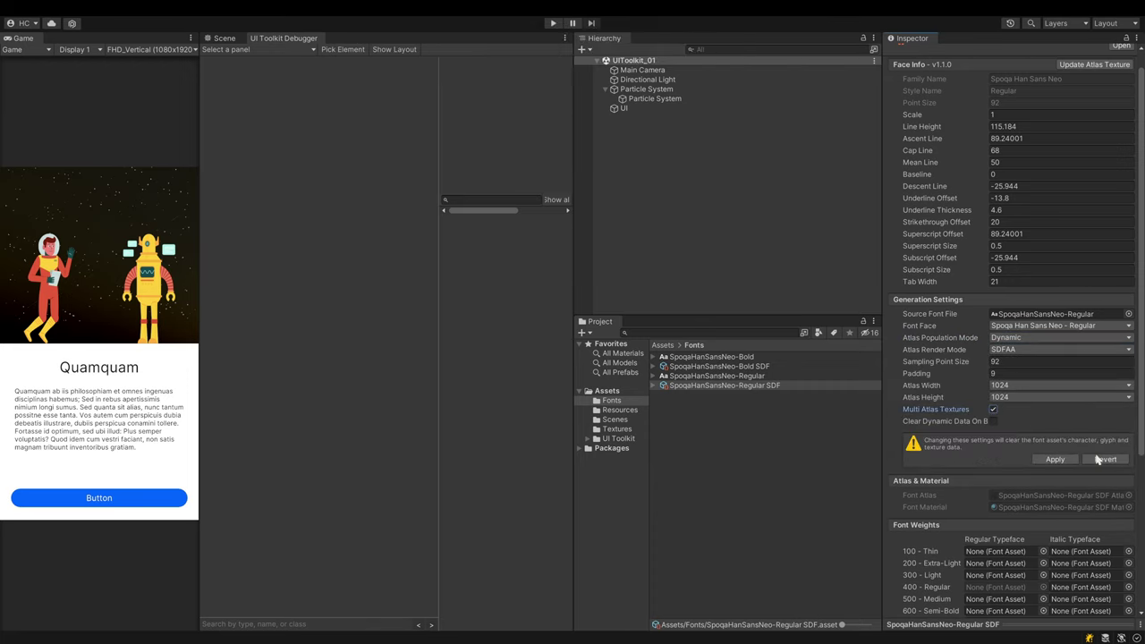
{"action": "left_click", "coordinate": [1067, 462]}
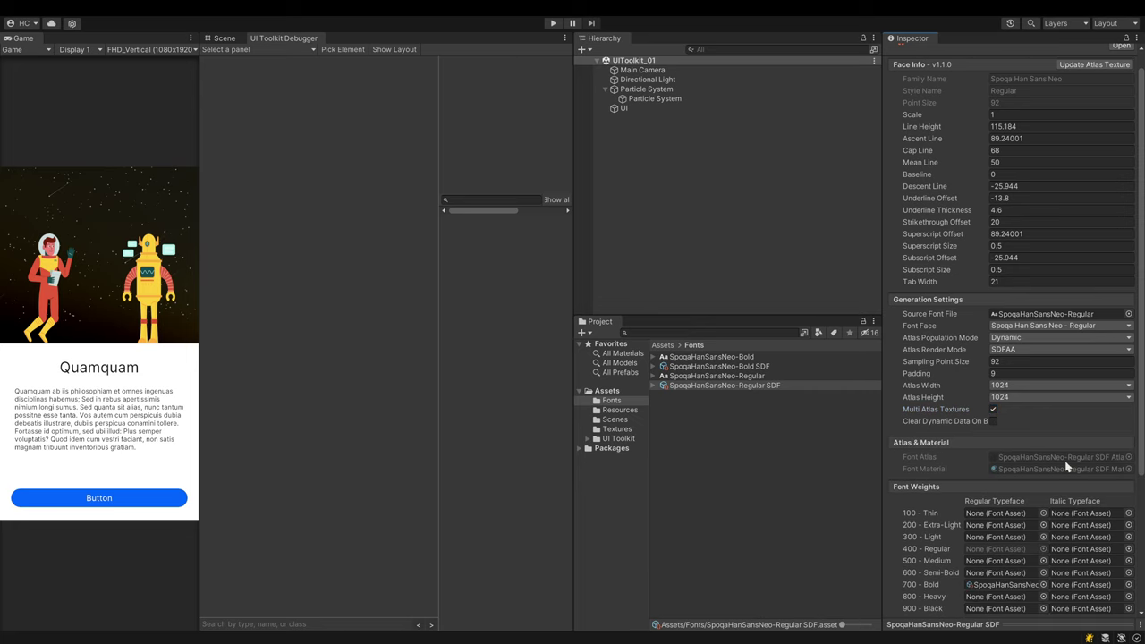
Give Bold SDF Dynamic atlas population with Multi Atlas Textures and apply
{"action": "left_click", "coordinate": [757, 367]}
{"action": "left_click", "coordinate": [1029, 337]}
{"action": "left_click", "coordinate": [1030, 350]}
{"action": "left_click", "coordinate": [993, 412]}
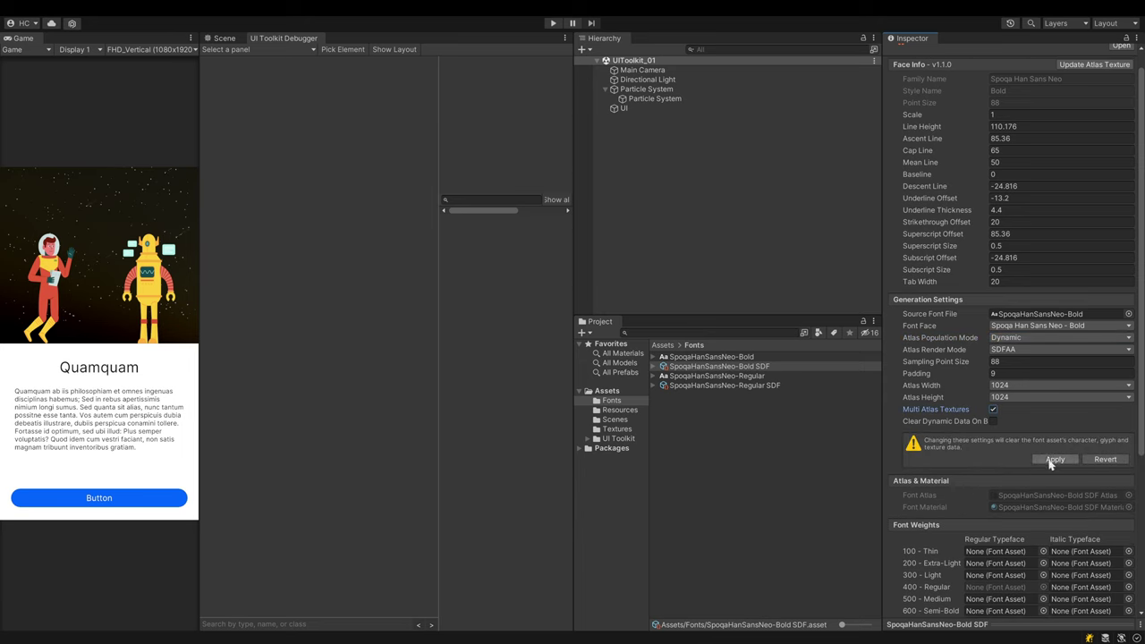
{"action": "left_click", "coordinate": [1061, 461]}
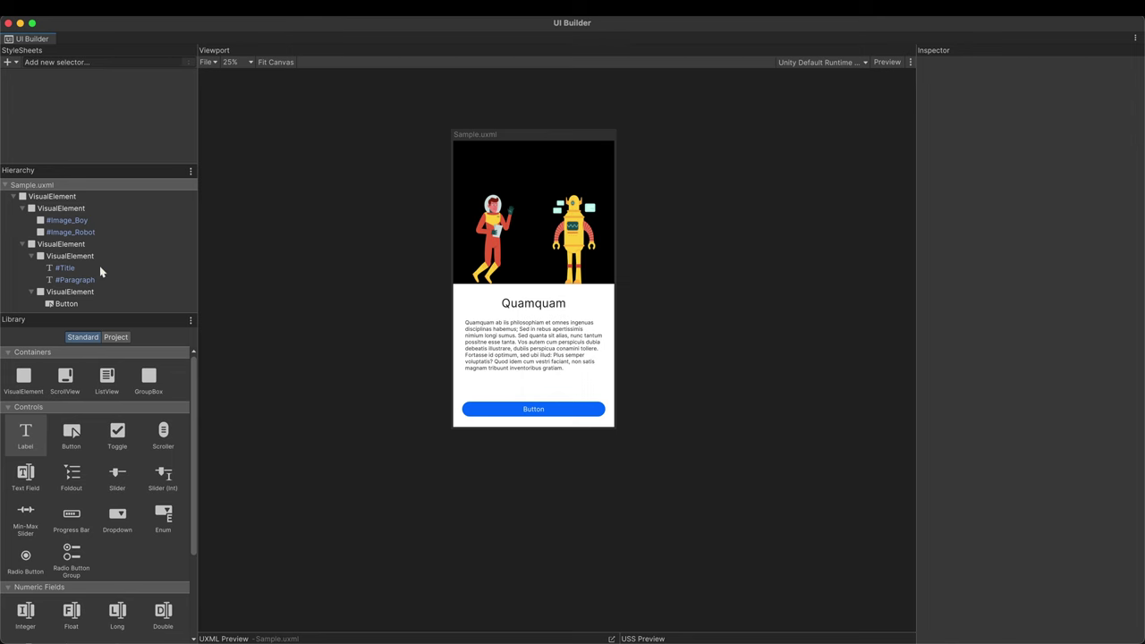
Set #Title's Font Asset to SpoqaHanSansNeo-Regular SDF and turn on the Bold font style
{"action": "left_click", "coordinate": [90, 272]}
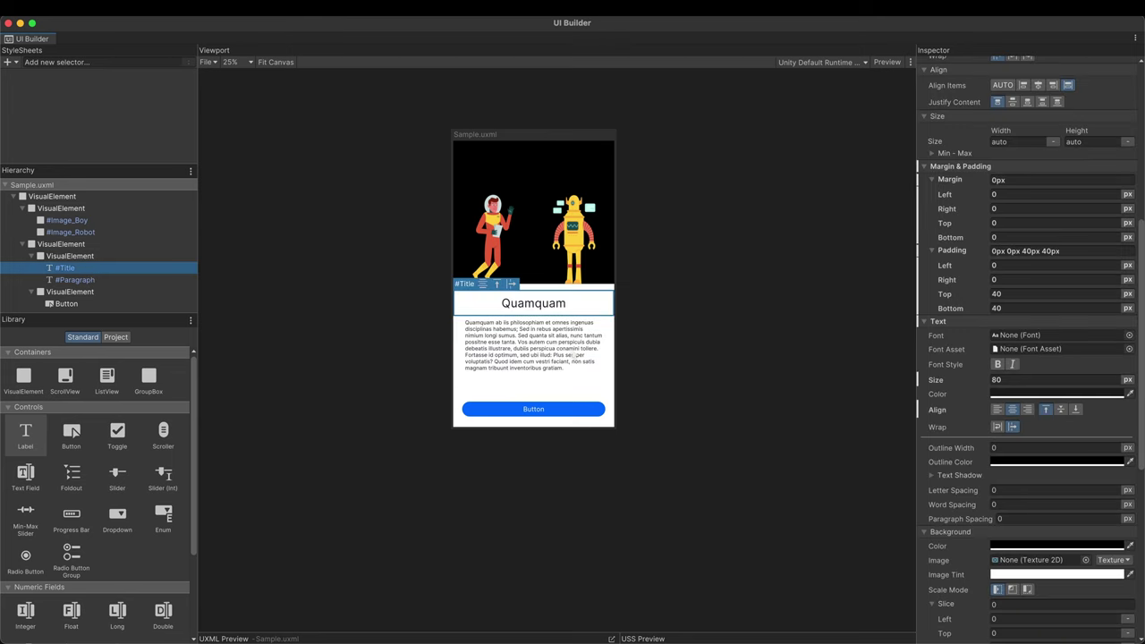
{"action": "scroll", "coordinate": [572, 351], "scroll_direction": "up", "scroll_amount": 2}
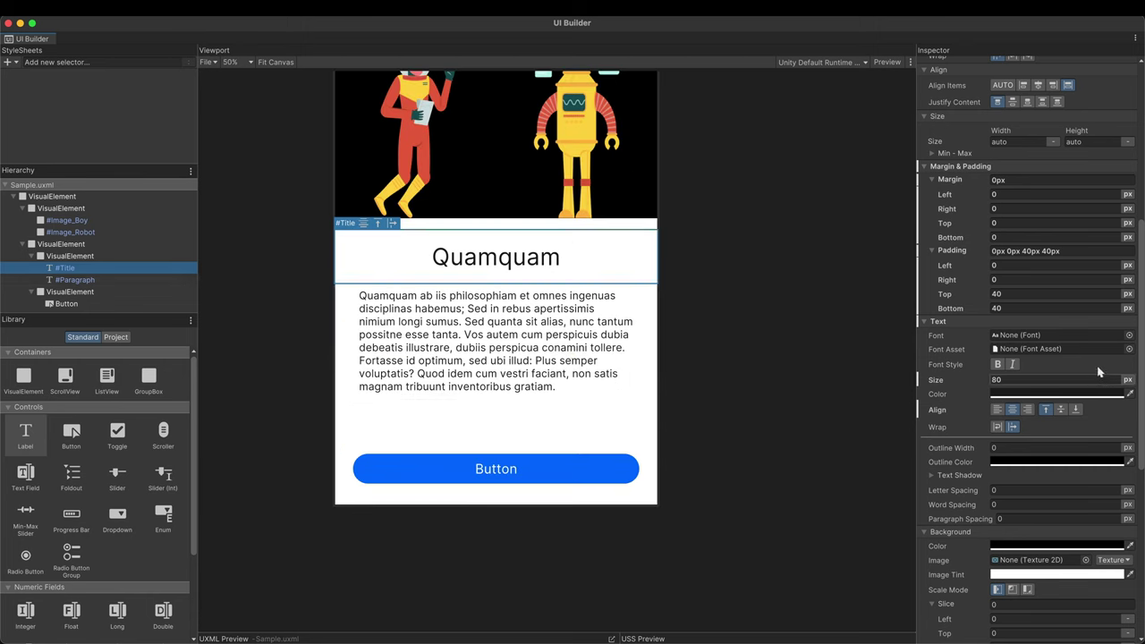
{"action": "left_click", "coordinate": [925, 353]}
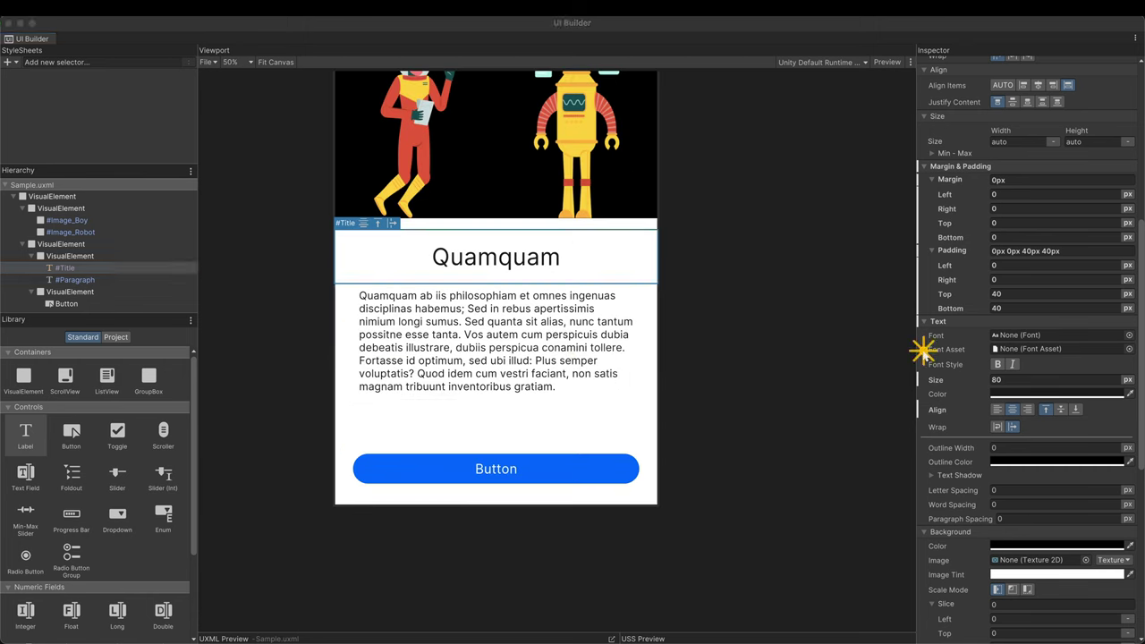
{"action": "left_click", "coordinate": [1129, 349]}
{"action": "left_click", "coordinate": [1020, 183]}
{"action": "double_click", "coordinate": [1021, 184]}
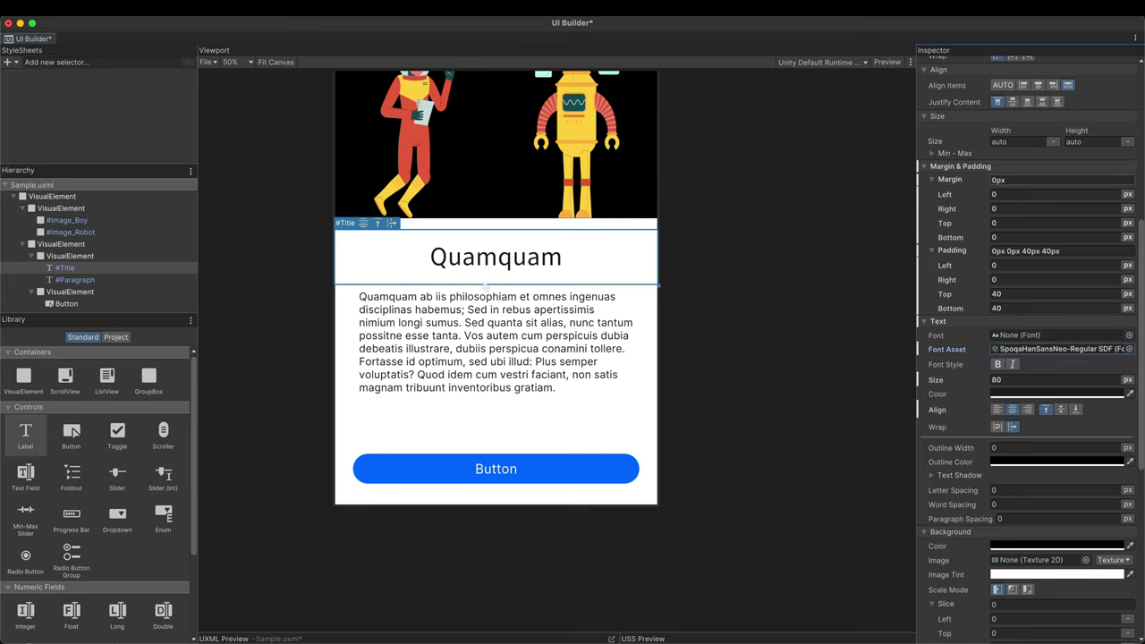
{"action": "left_click", "coordinate": [997, 366]}
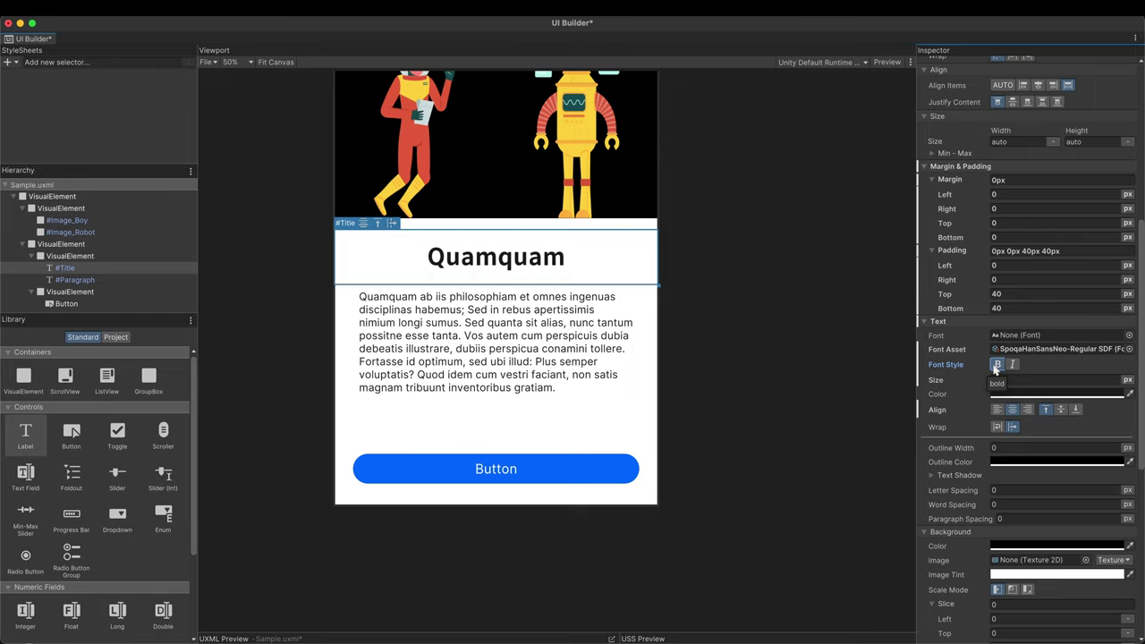
{"action": "left_click", "coordinate": [1129, 349]}
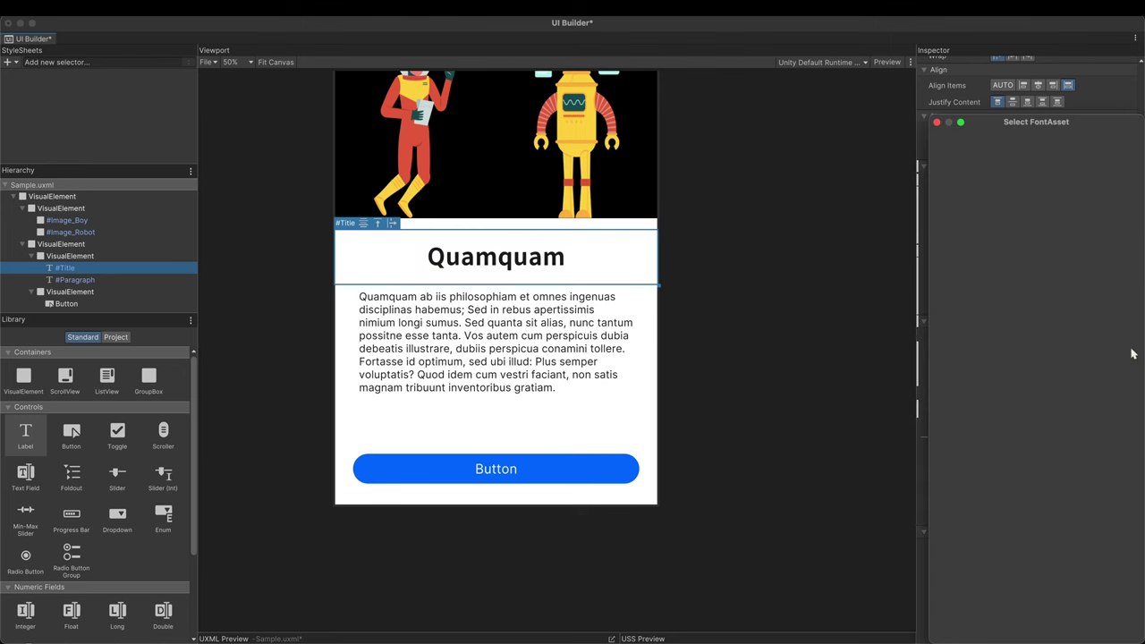
Set #Title's Font Asset to None and unset its font asset override
{"action": "double_click", "coordinate": [977, 166]}
{"action": "right_click", "coordinate": [947, 349]}
{"action": "left_click", "coordinate": [962, 376]}
Give the top VisualElement the SpoqaHanSansNeo-Regular SDF font asset after comparing it with Bold SDF
{"action": "left_click", "coordinate": [77, 199]}
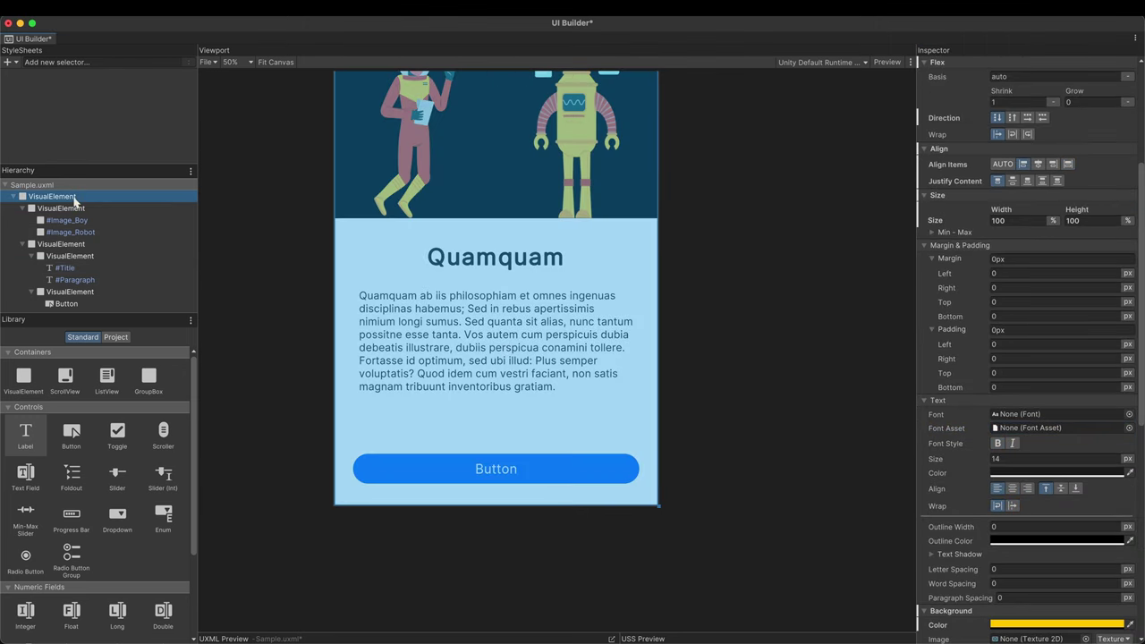
{"action": "left_click", "coordinate": [1129, 428]}
{"action": "left_click", "coordinate": [1005, 179]}
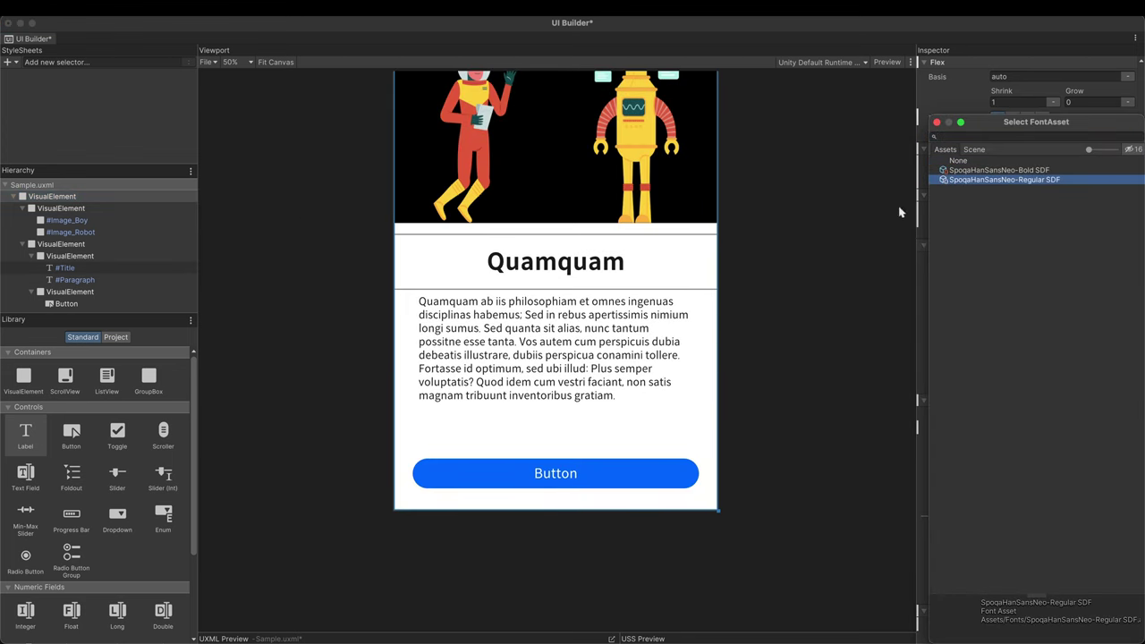
{"action": "left_click", "coordinate": [958, 171]}
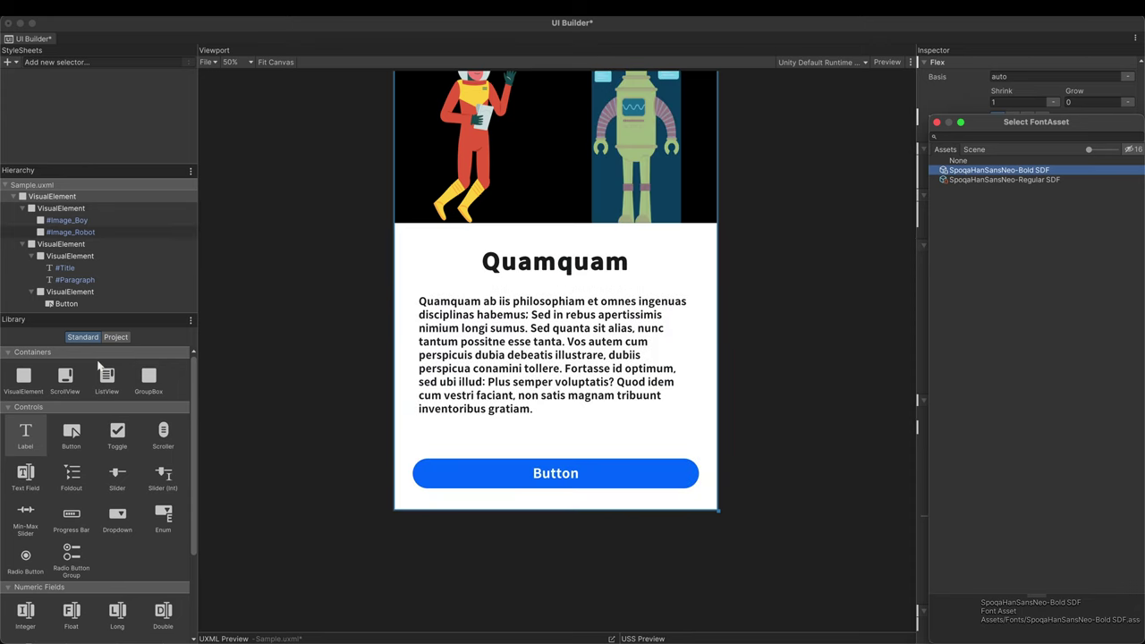
{"action": "left_click", "coordinate": [988, 181]}
{"action": "left_click", "coordinate": [988, 171]}
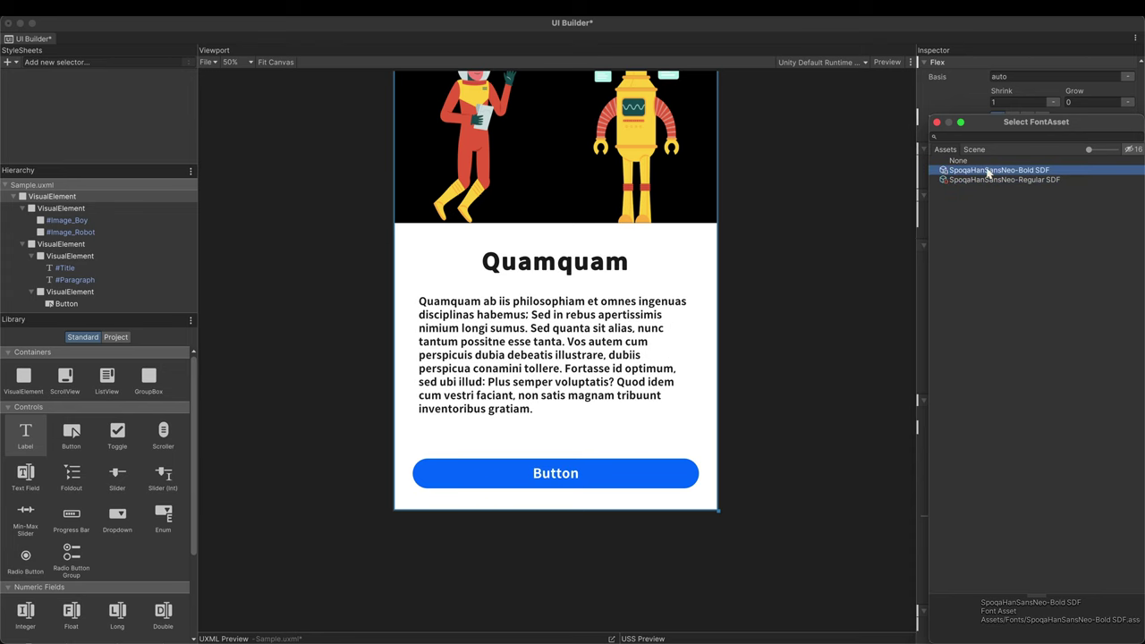
{"action": "left_click", "coordinate": [990, 180]}
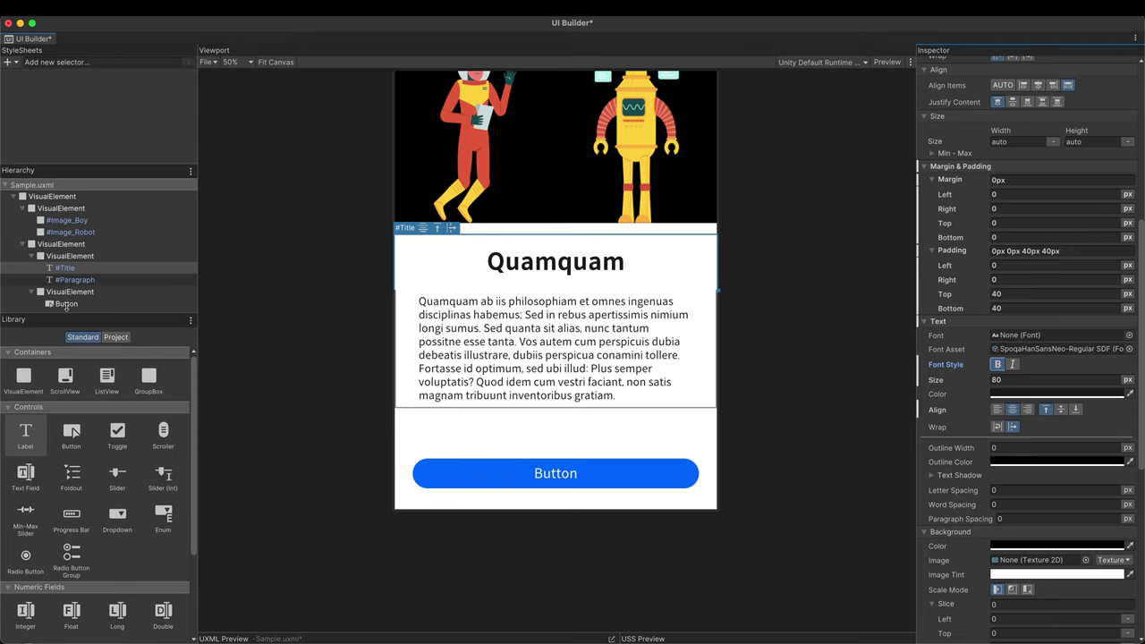
Select the Button element in the UI Builder Hierarchy
{"action": "left_click", "coordinate": [68, 304]}
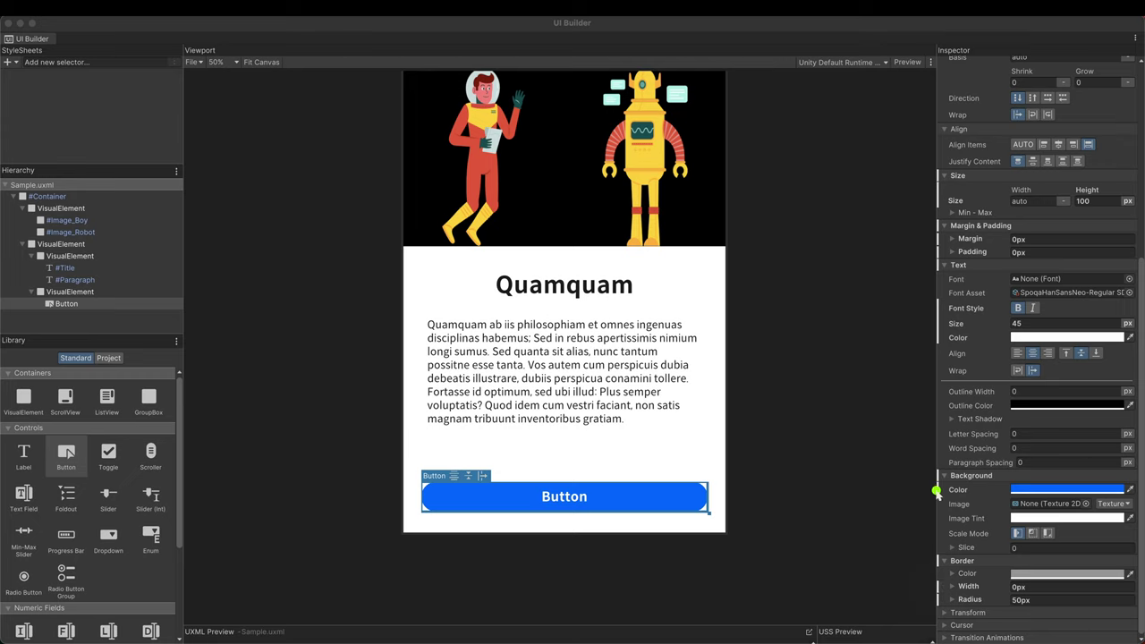
Scroll the Inspector up to the Style Class List and open Sample.uxml in Visual Studio Code
{"action": "left_click", "coordinate": [933, 322]}
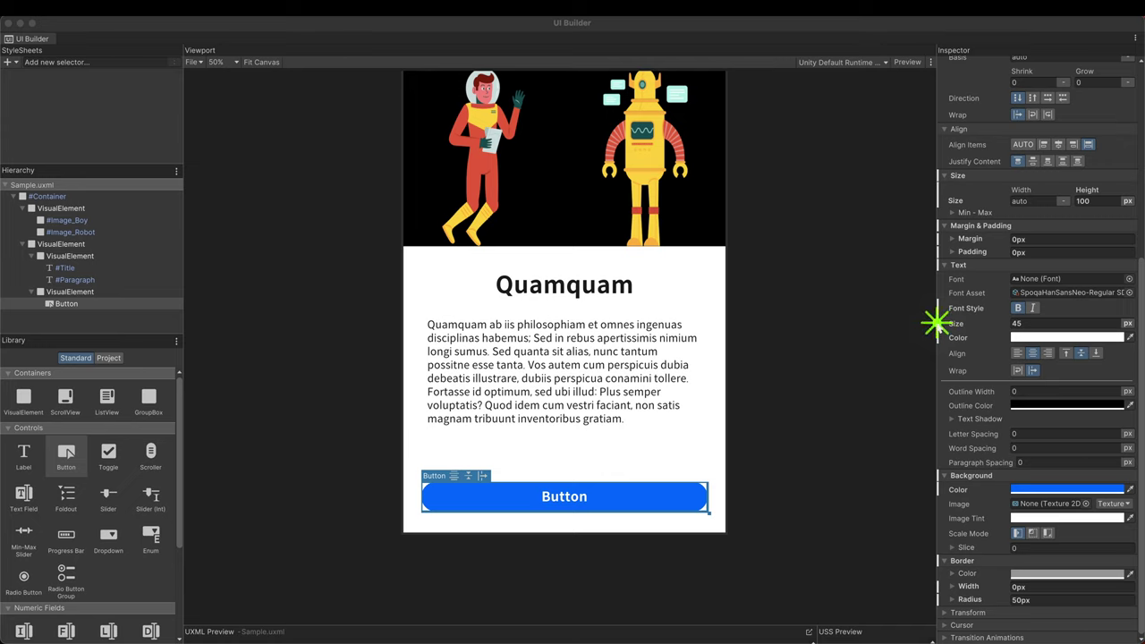
{"action": "left_click", "coordinate": [936, 200]}
{"action": "scroll", "coordinate": [1030, 232], "scroll_direction": "up", "scroll_amount": 5}
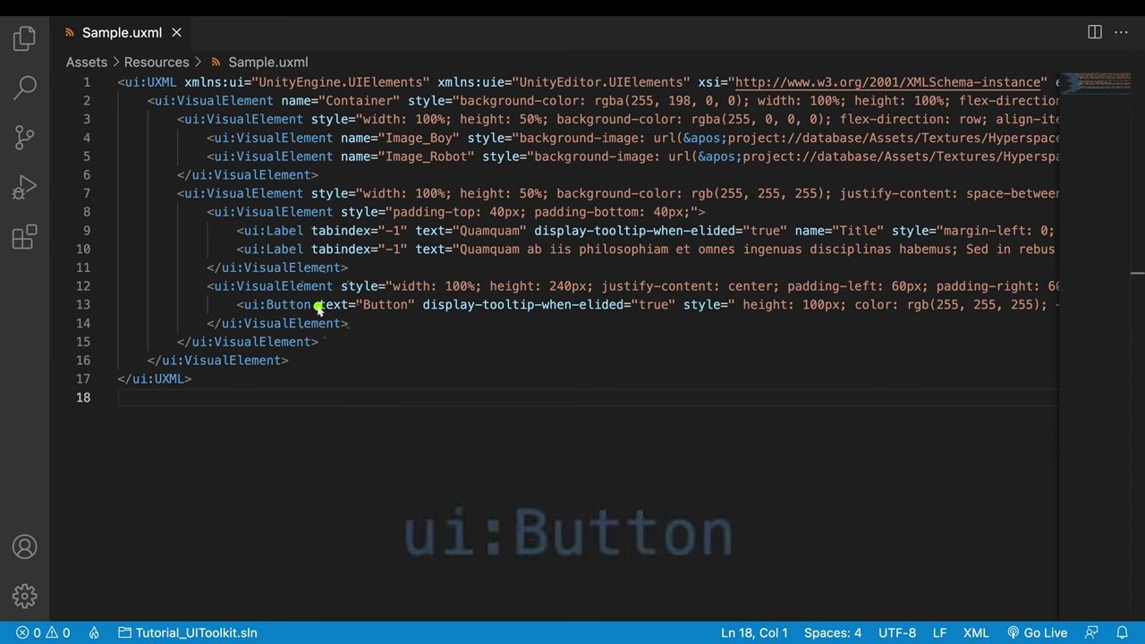
Read line 13's Button markup and its inline height, color, font-size and background-color styles
{"action": "left_click", "coordinate": [237, 305]}
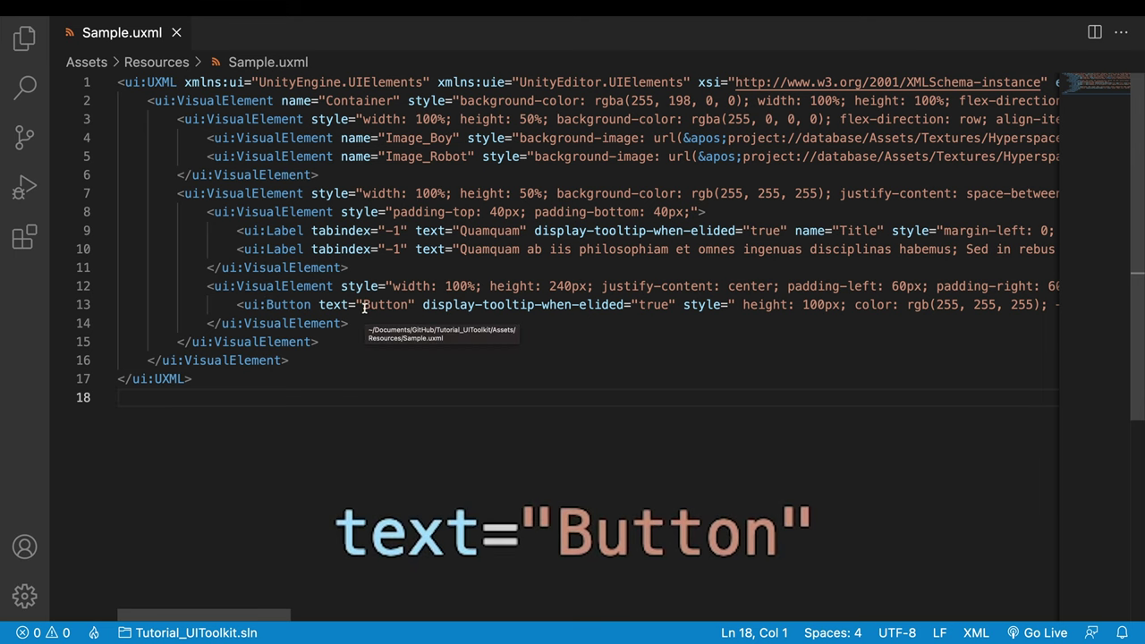
{"action": "left_click_drag", "start_coordinate": [362, 305], "coordinate": [410, 306]}
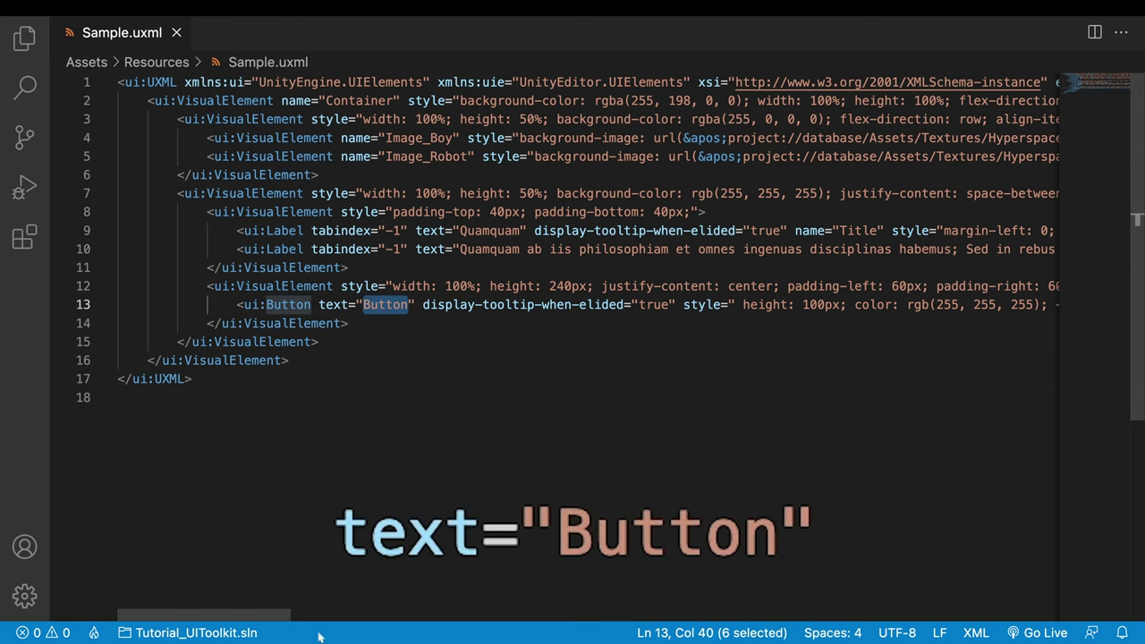
{"action": "left_click_drag", "start_coordinate": [283, 615], "coordinate": [322, 616]}
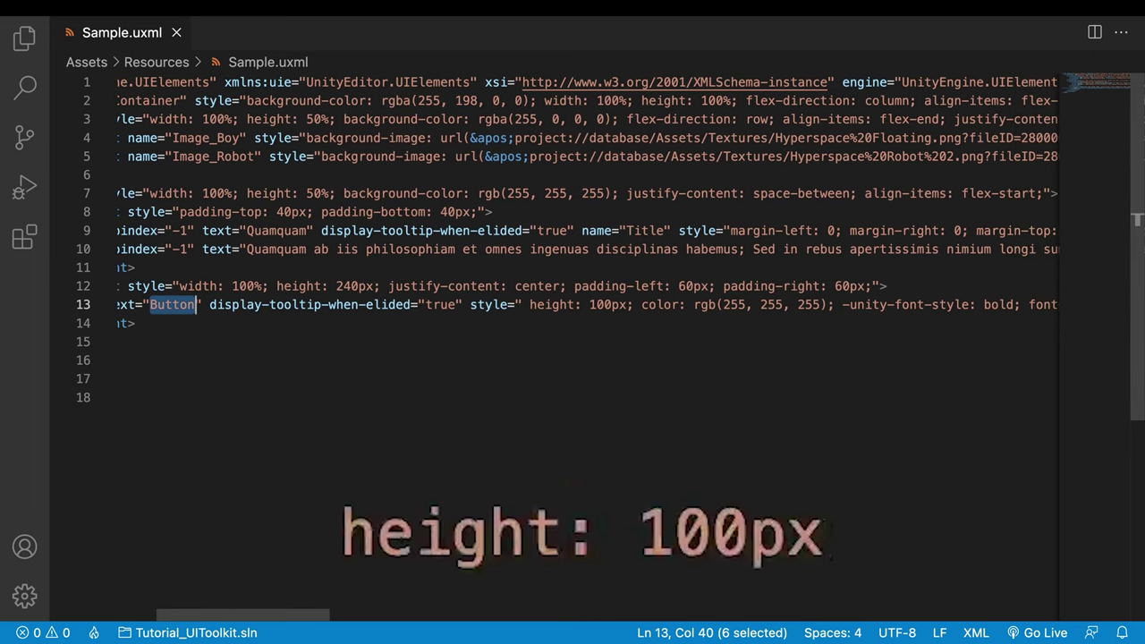
{"action": "left_click_drag", "start_coordinate": [299, 616], "coordinate": [379, 616]}
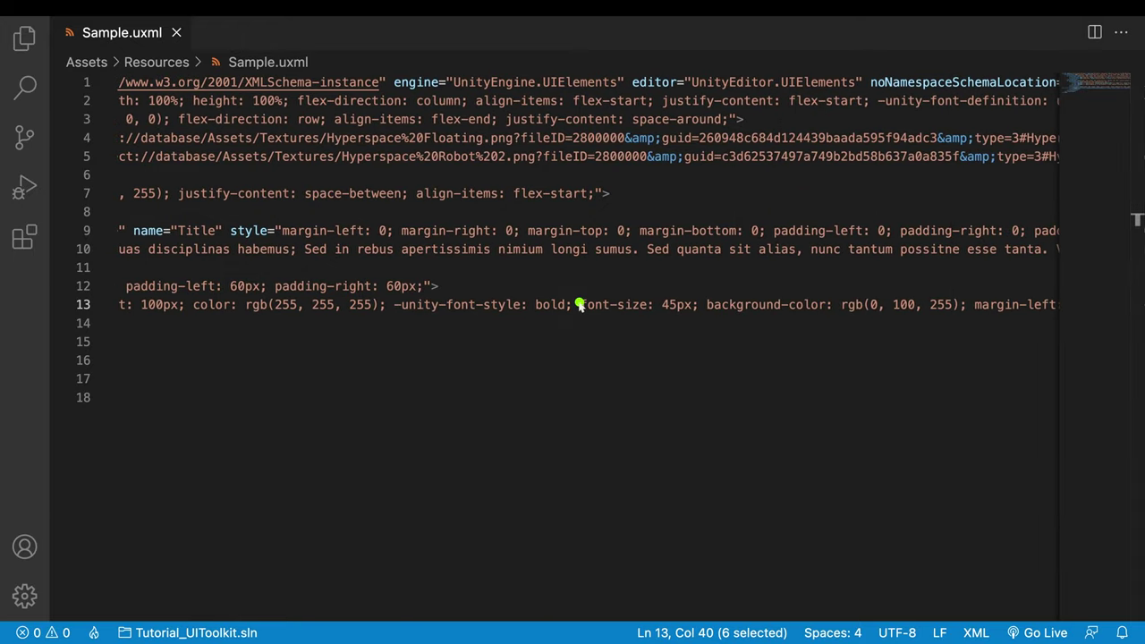
{"action": "scroll", "coordinate": [277, 617], "scroll_direction": "right", "scroll_amount": 1}
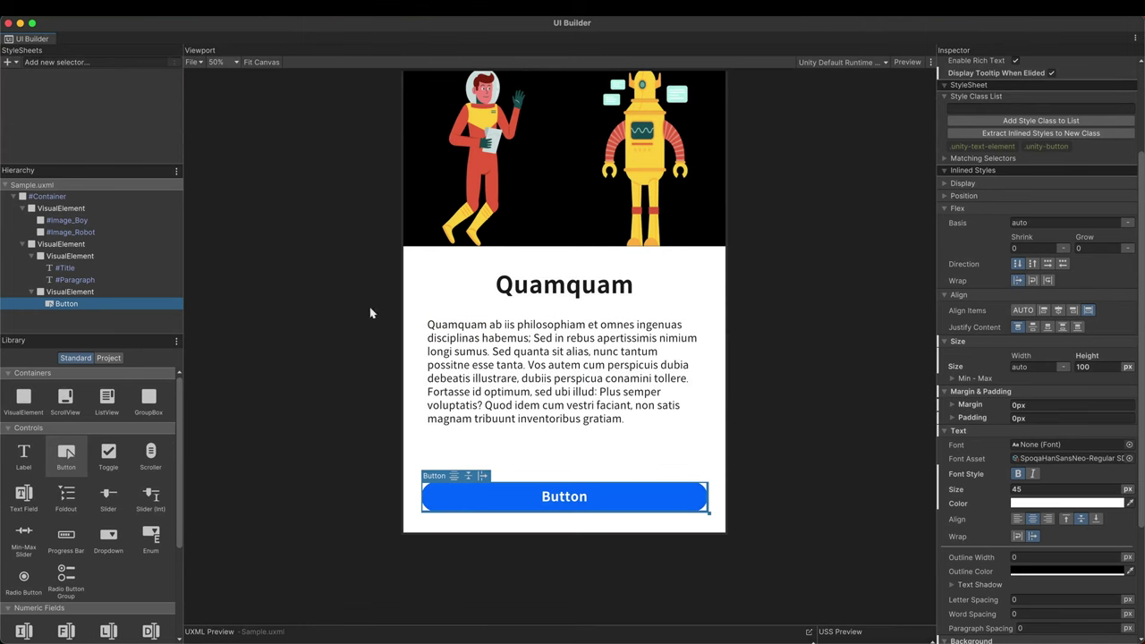
Unset the Button's Size and check the resulting markup in the code editor
{"action": "right_click", "coordinate": [956, 367]}
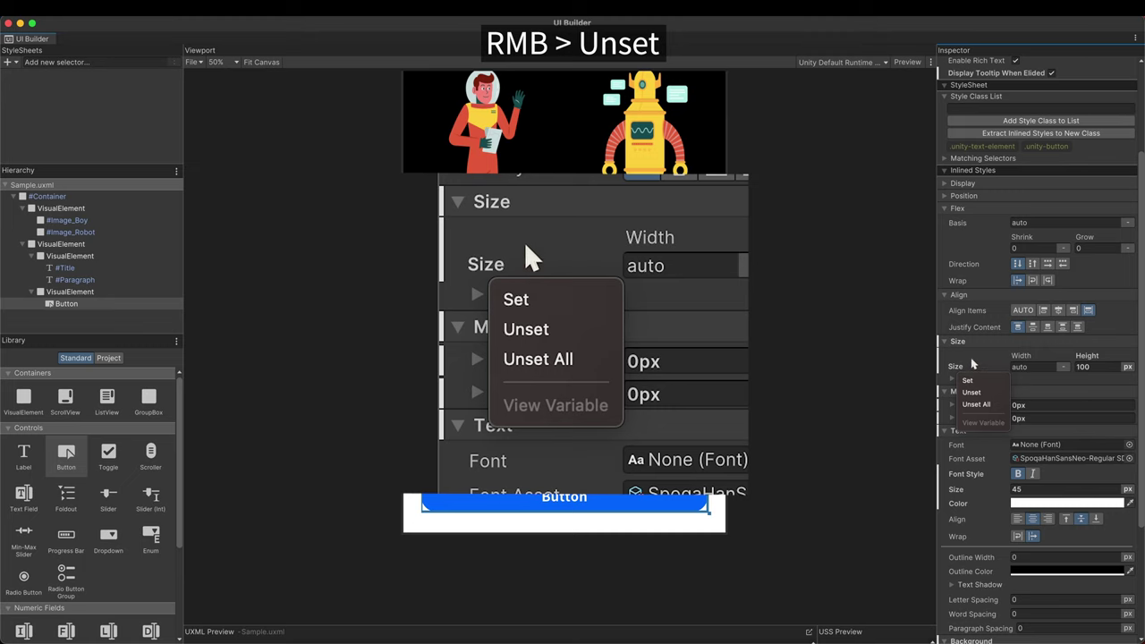
{"action": "left_click", "coordinate": [971, 393]}
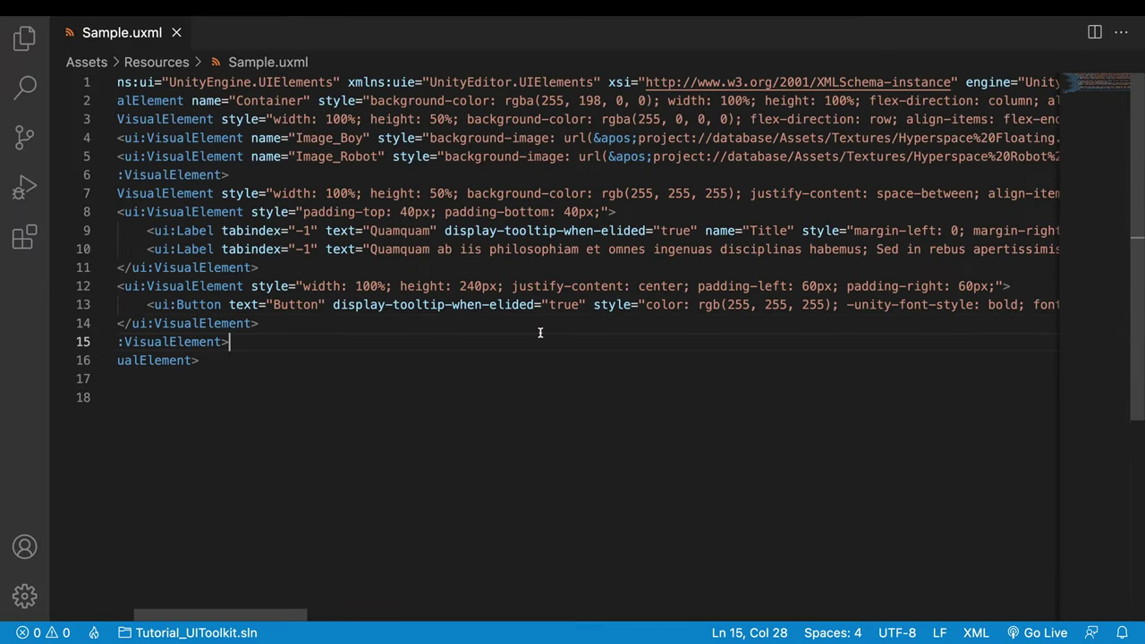
{"action": "left_click", "coordinate": [525, 324]}
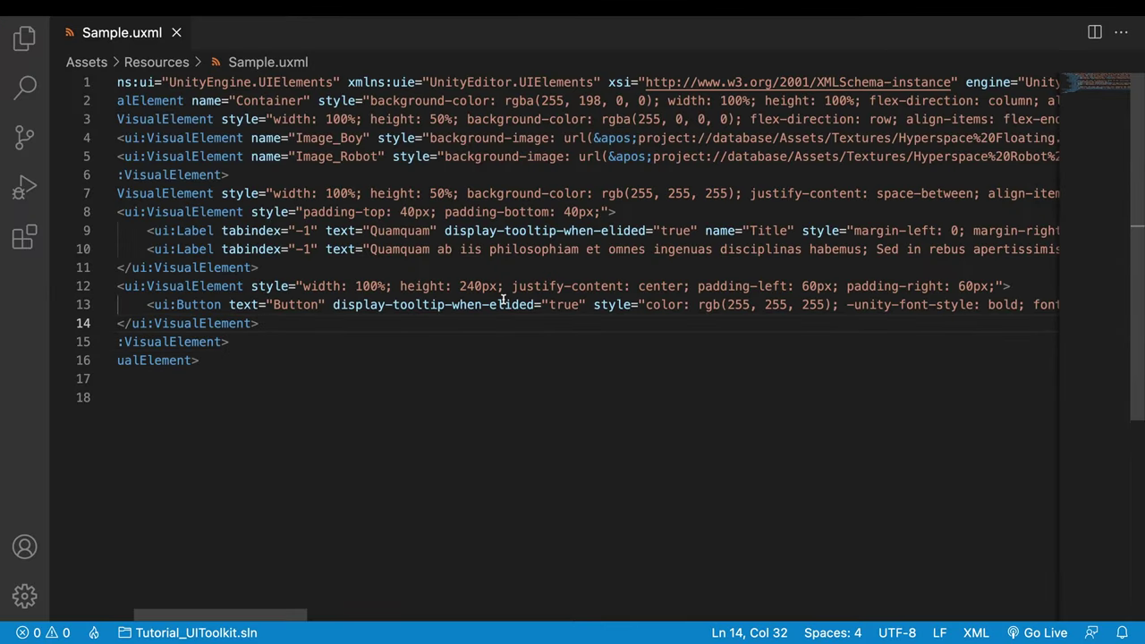
{"action": "left_click_drag", "start_coordinate": [254, 616], "coordinate": [303, 617]}
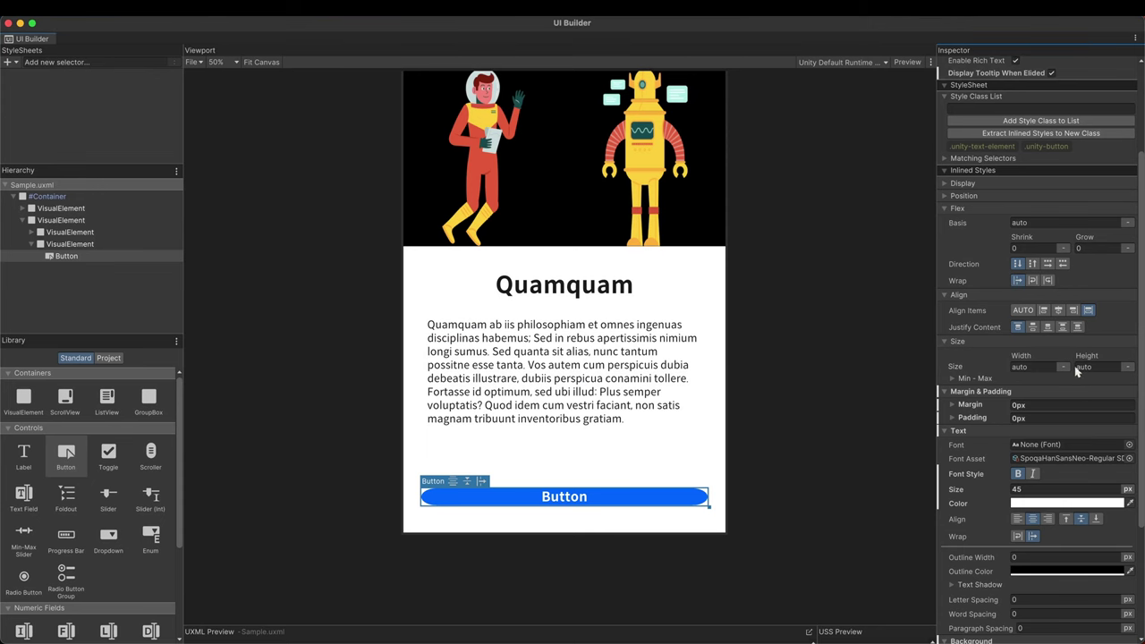
Set the Button's Height to 100 and save Sample.uxml
{"action": "left_click", "coordinate": [1081, 371]}
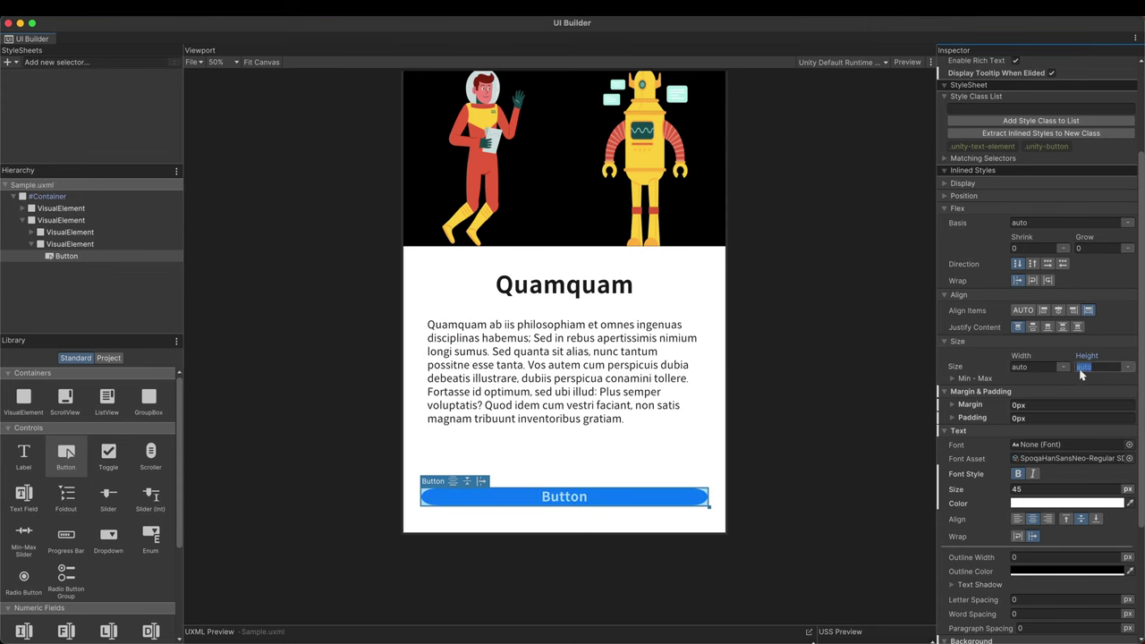
{"action": "type", "text": "100"}
{"action": "key", "text": "Return"}
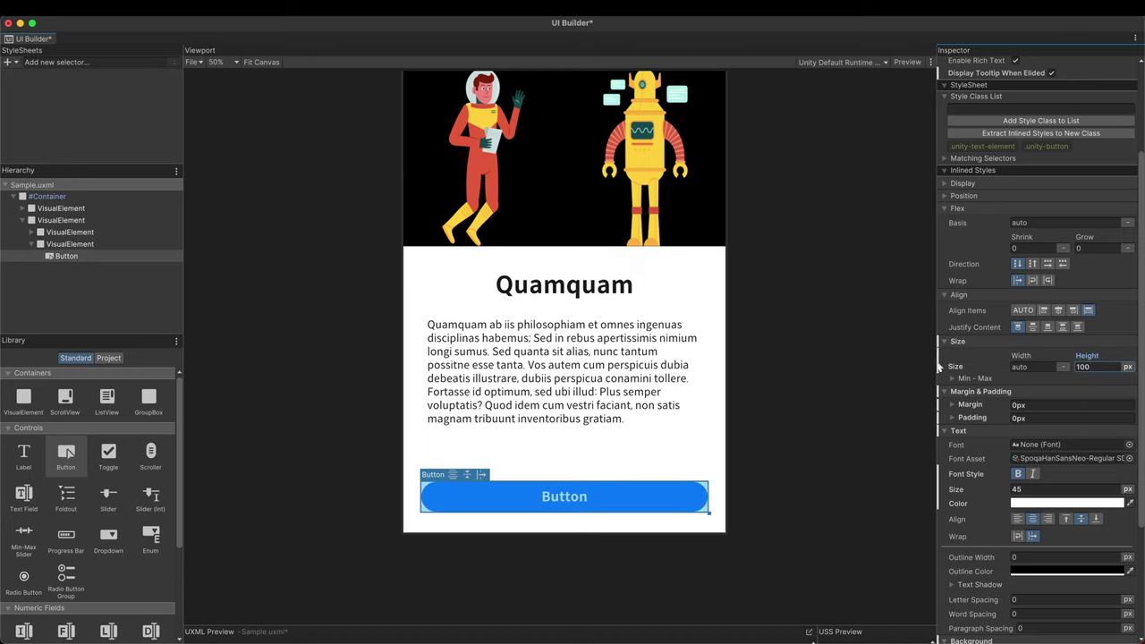
{"action": "key", "text": "super+s"}
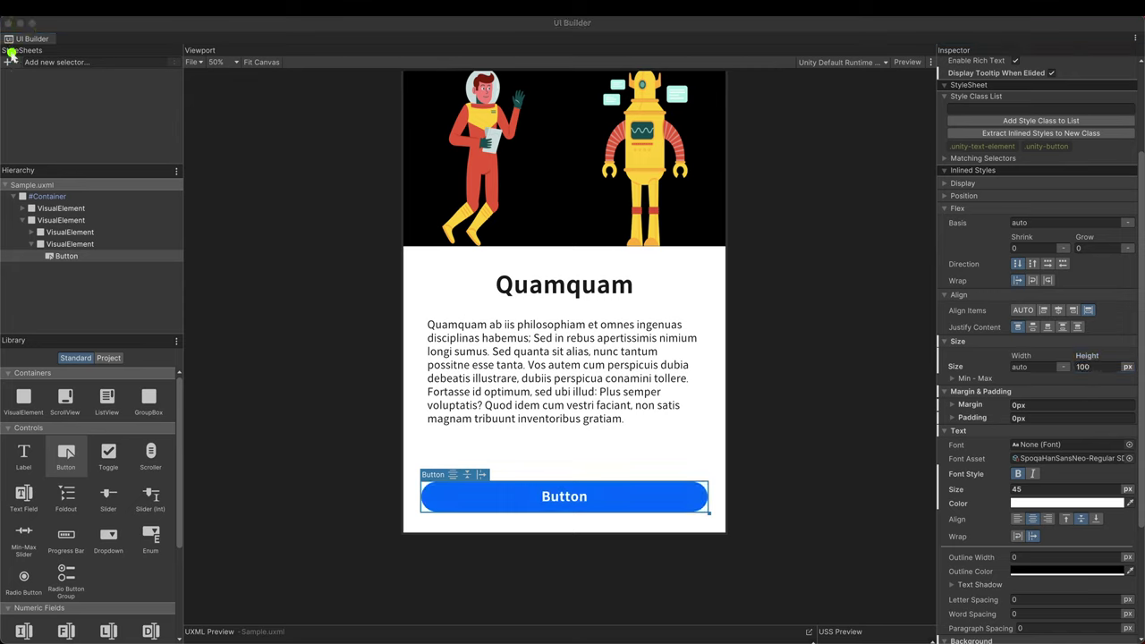
Create a new stylesheet named SampleStyle.uss and select it
{"action": "left_click", "coordinate": [10, 63]}
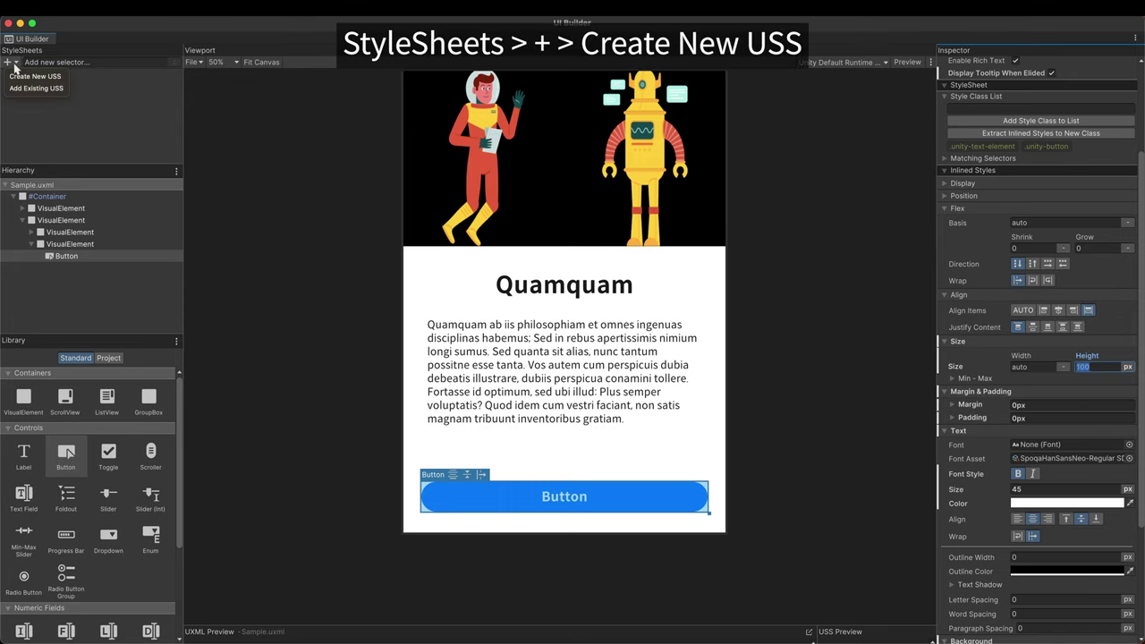
{"action": "left_click", "coordinate": [18, 79]}
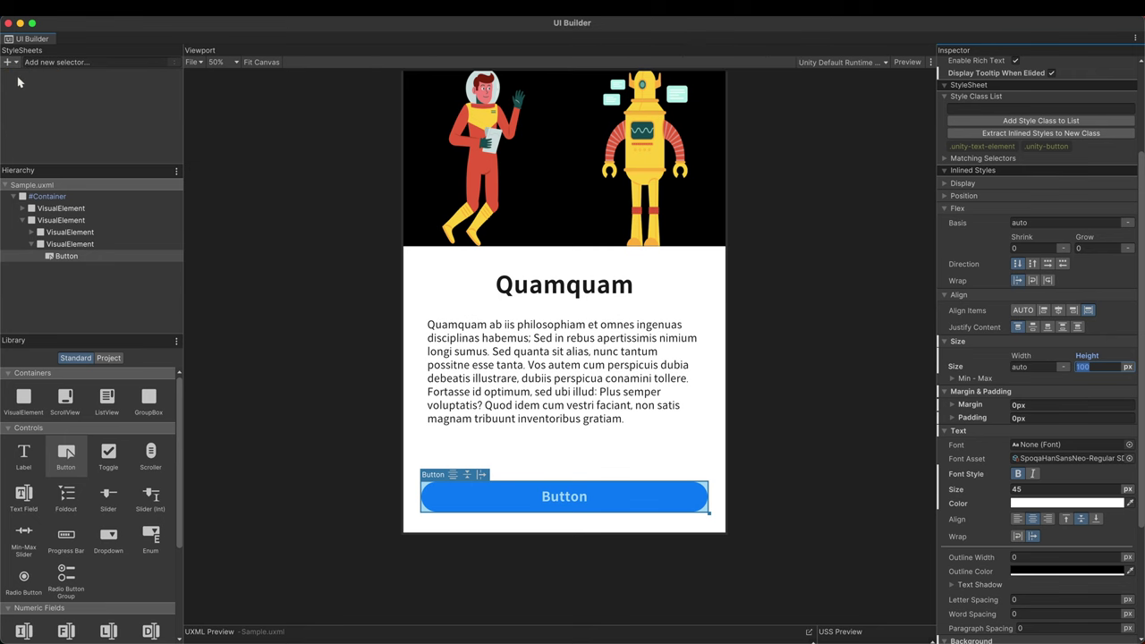
{"action": "type", "text": "SampleStyle"}
{"action": "left_click", "coordinate": [868, 428]}
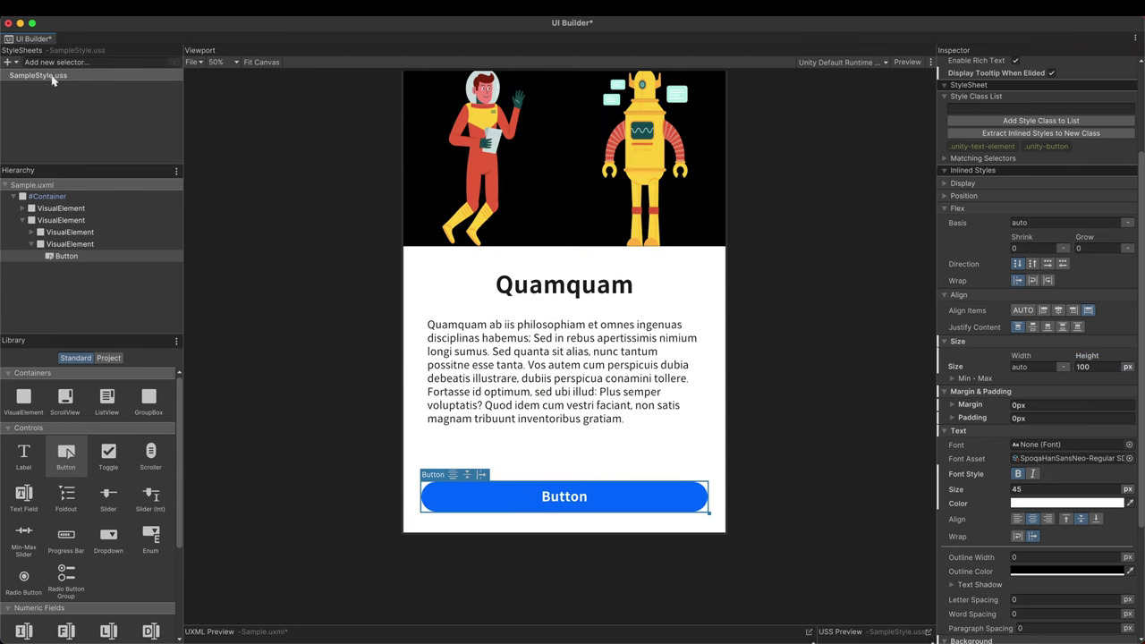
{"action": "left_click", "coordinate": [60, 85]}
Extract the Button's inline styles into a new button-blue class in SampleStyle.uss
{"action": "left_click", "coordinate": [89, 258]}
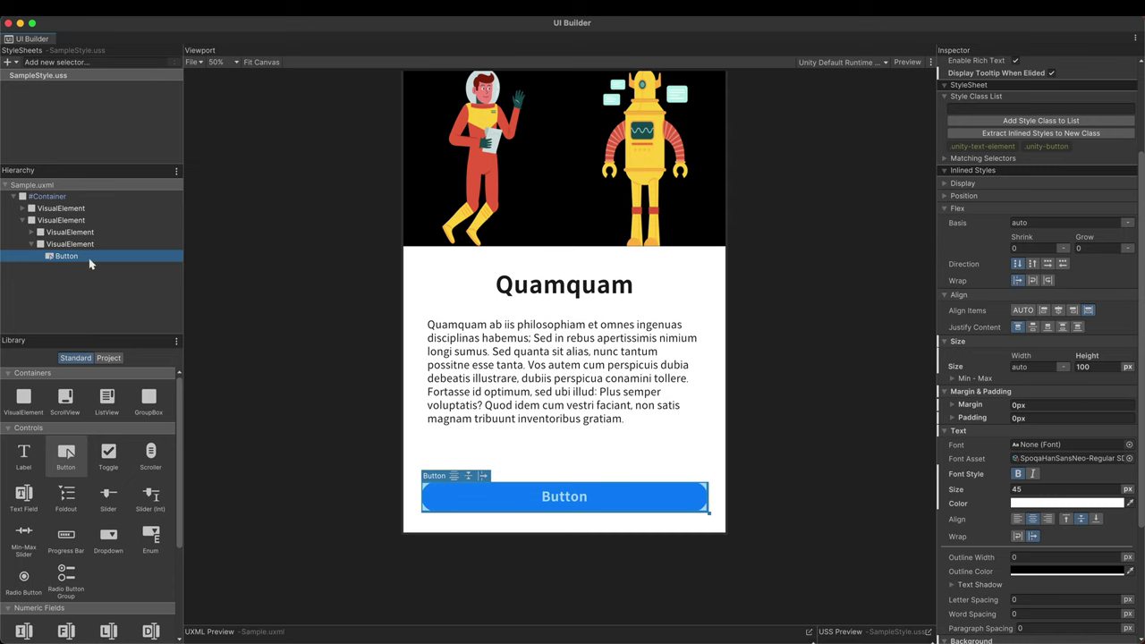
{"action": "left_click", "coordinate": [944, 96]}
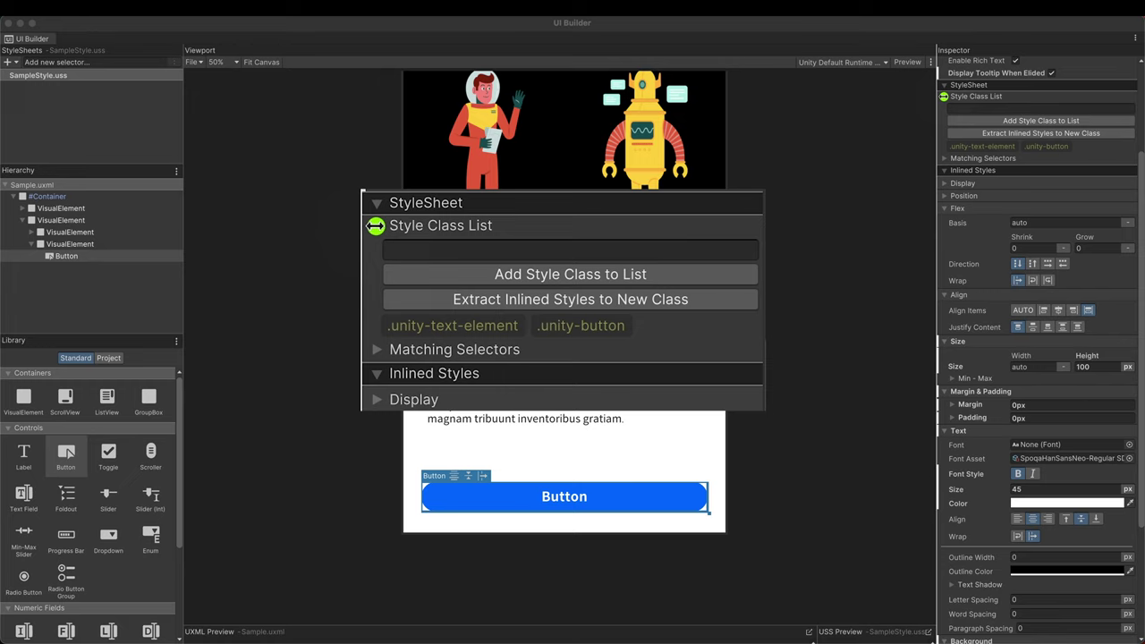
{"action": "left_click", "coordinate": [951, 108]}
{"action": "type", "text": "button-blue"}
{"action": "left_click", "coordinate": [949, 133]}
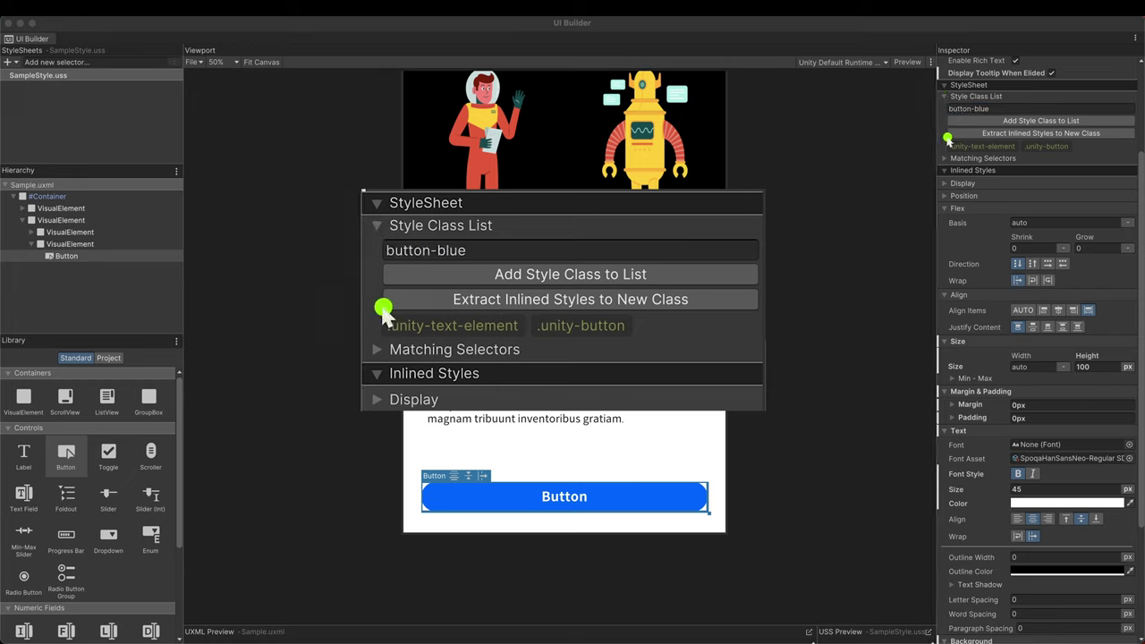
{"action": "left_click_drag", "start_coordinate": [968, 138], "coordinate": [1085, 137]}
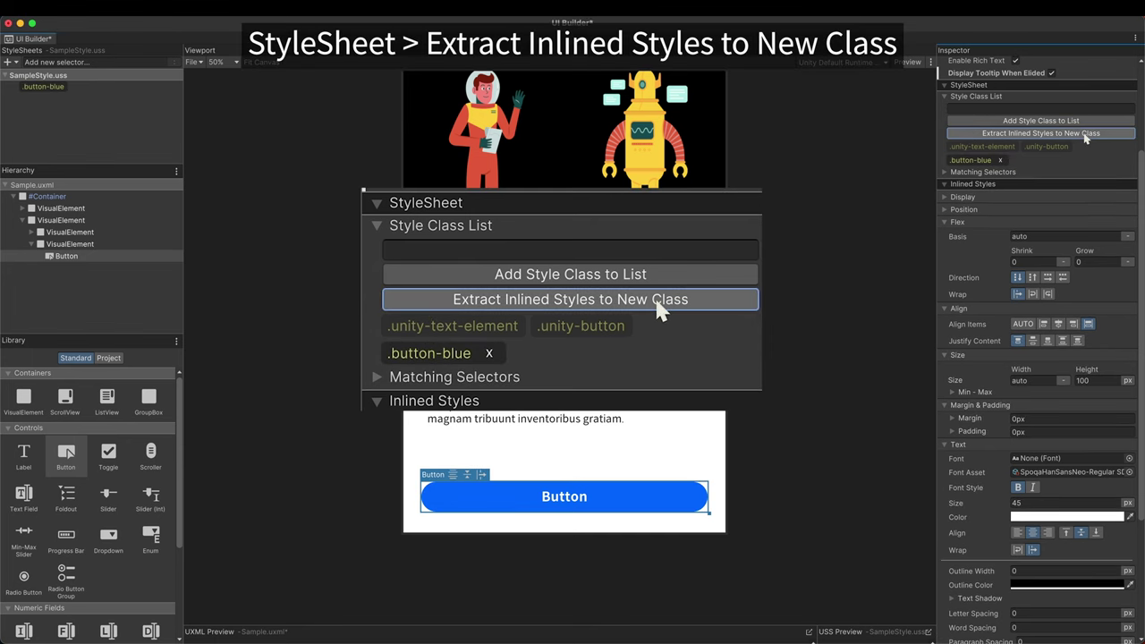
{"action": "left_click_drag", "start_coordinate": [967, 166], "coordinate": [947, 159]}
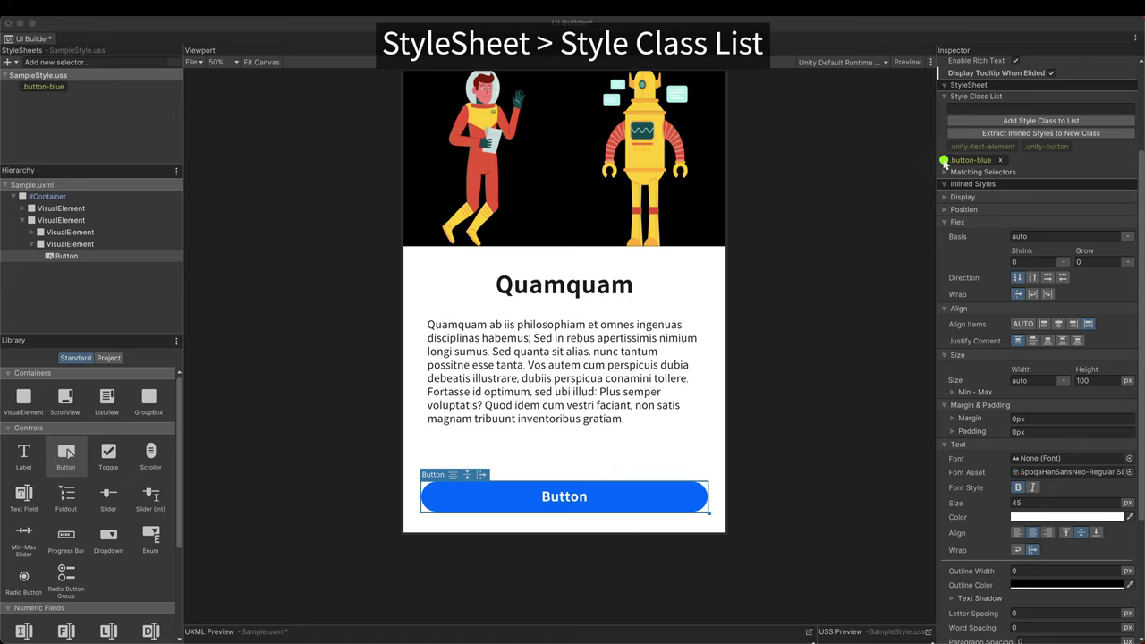
{"action": "scroll", "coordinate": [950, 264], "scroll_direction": "down", "scroll_amount": 1}
{"action": "scroll", "coordinate": [950, 264], "scroll_direction": "down", "scroll_amount": 5}
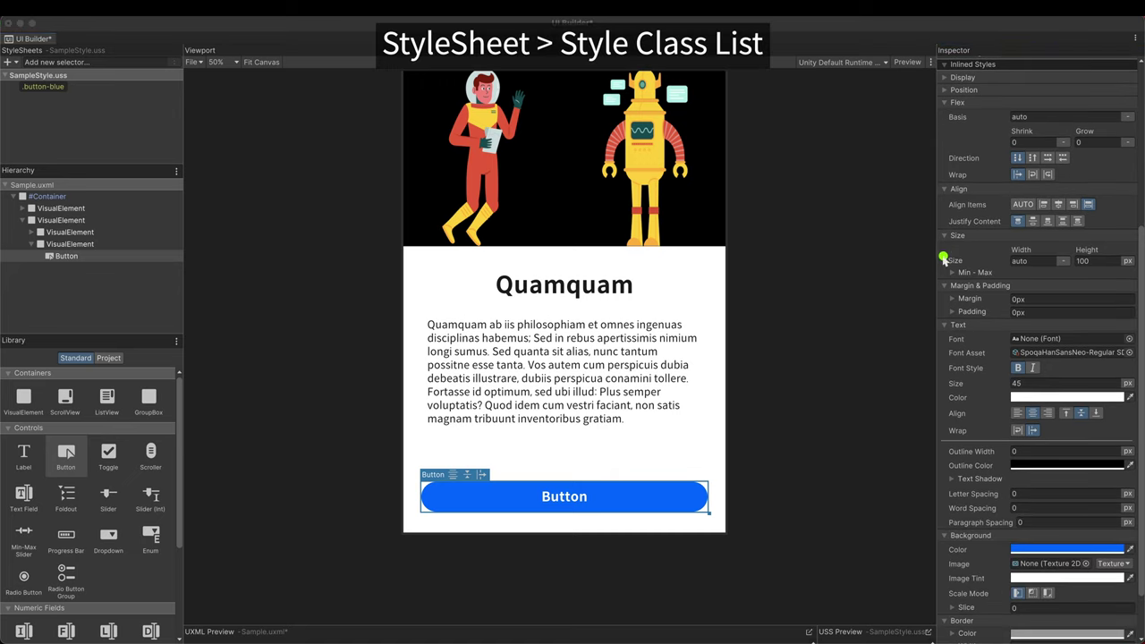
{"action": "left_click", "coordinate": [14, 89]}
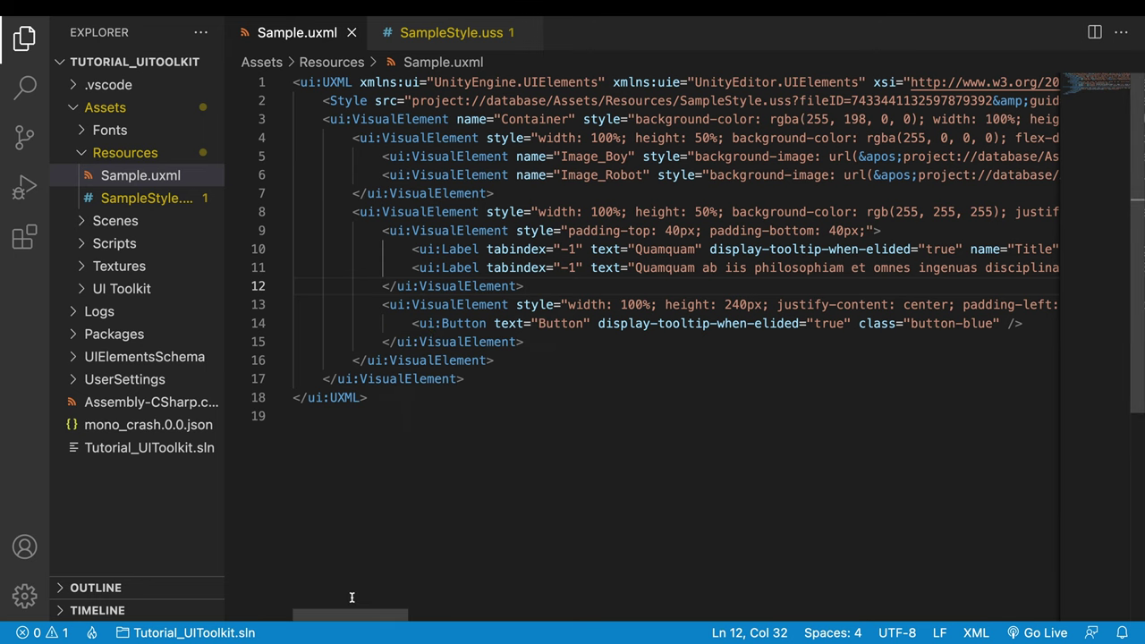
Confirm class="button-blue" in Sample.uxml and inspect the colour values in SampleStyle.uss
{"action": "left_click_drag", "start_coordinate": [347, 615], "coordinate": [376, 615]}
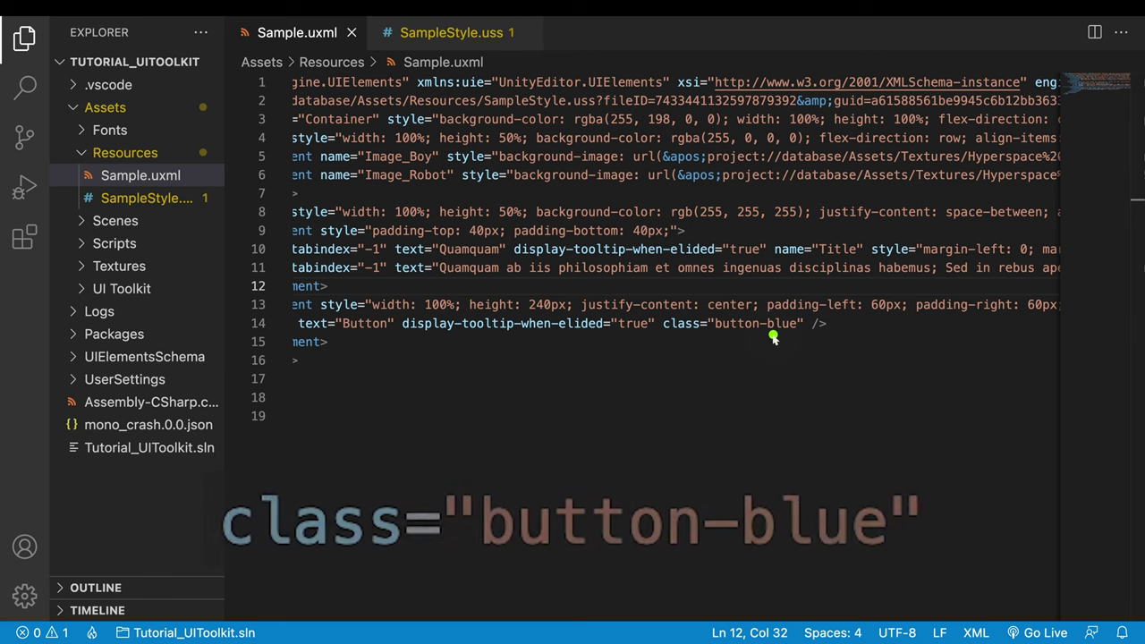
{"action": "left_click", "coordinate": [442, 32]}
{"action": "left_click", "coordinate": [505, 157]}
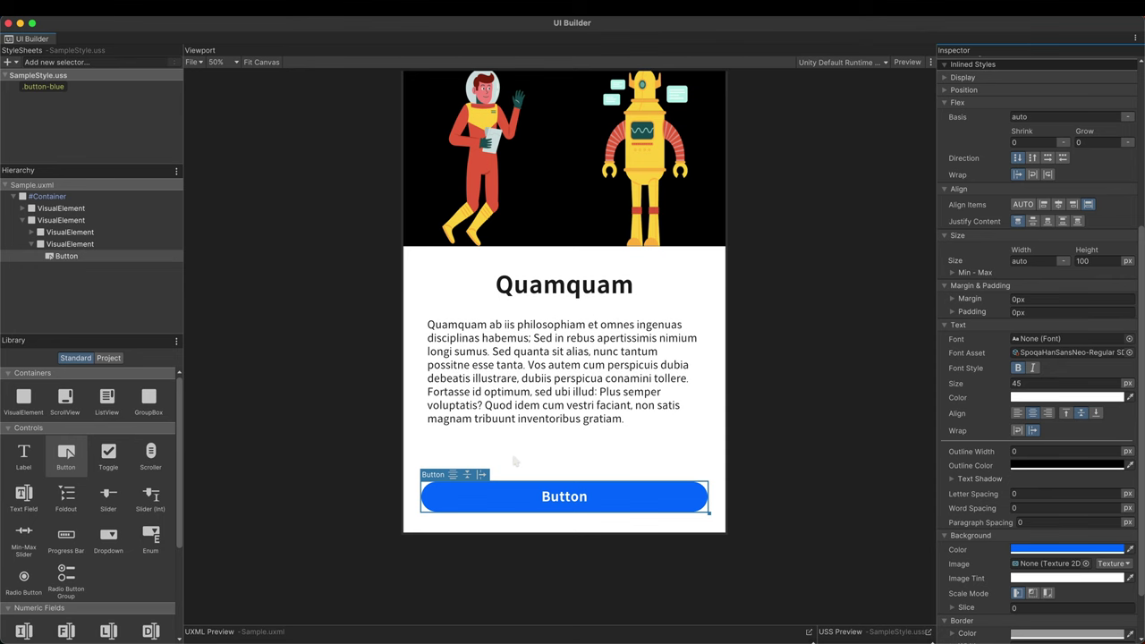
Add a new Button from the Library under #Paragraph
{"action": "left_click", "coordinate": [546, 436]}
{"action": "left_click_drag", "start_coordinate": [85, 314], "coordinate": [86, 234]}
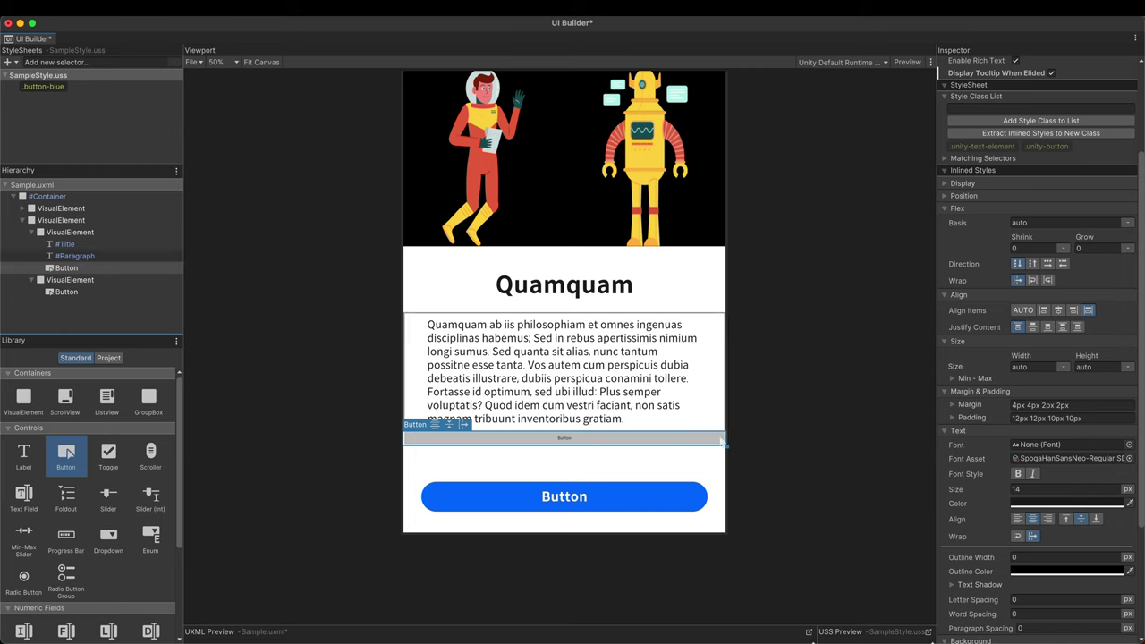
{"action": "scroll", "coordinate": [1065, 438], "scroll_direction": "down", "scroll_amount": 5}
{"action": "scroll", "coordinate": [1065, 439], "scroll_direction": "down", "scroll_amount": 1}
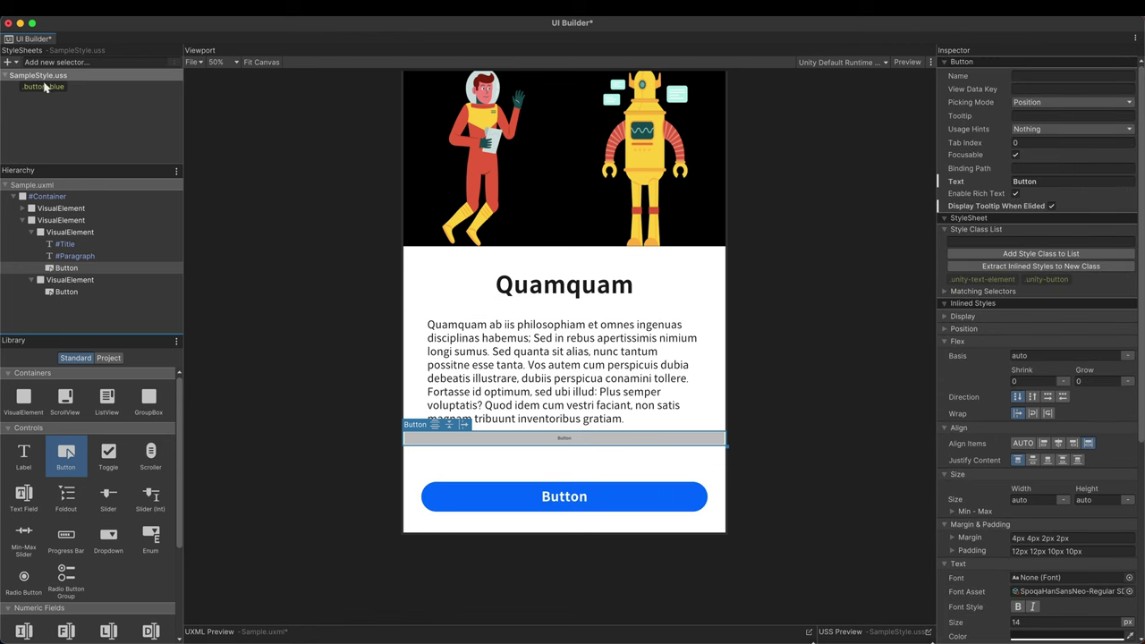
Give the new Button the button-blue class through its Style Class List
{"action": "left_click", "coordinate": [44, 89]}
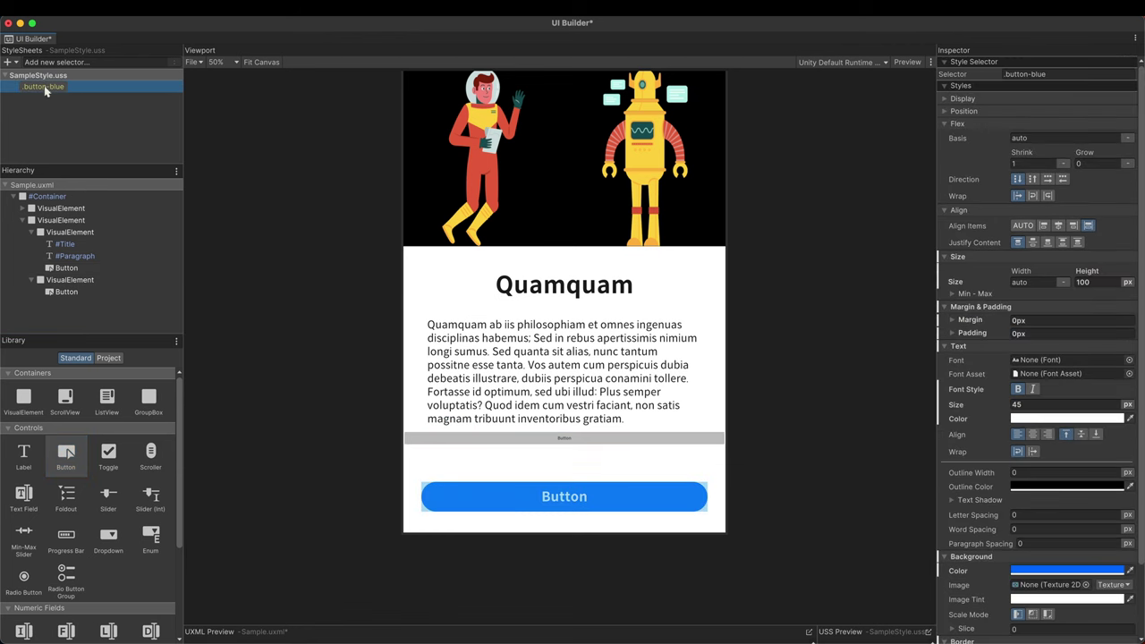
{"action": "left_click_drag", "start_coordinate": [44, 90], "coordinate": [66, 274]}
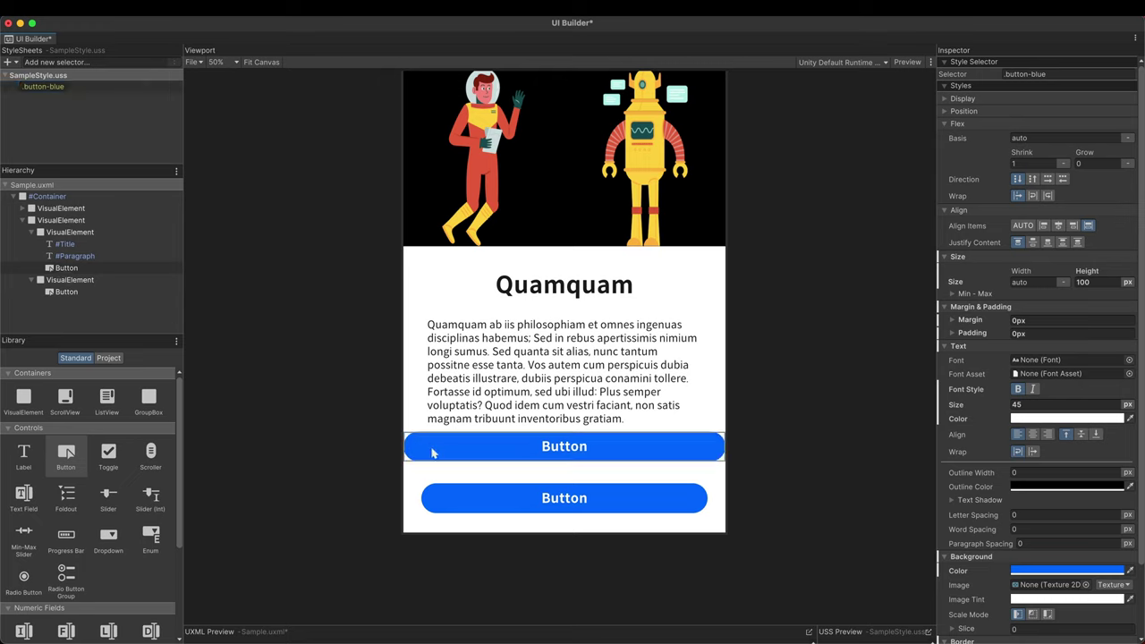
{"action": "left_click", "coordinate": [586, 452]}
{"action": "scroll", "coordinate": [1130, 132], "scroll_direction": "down", "scroll_amount": 5}
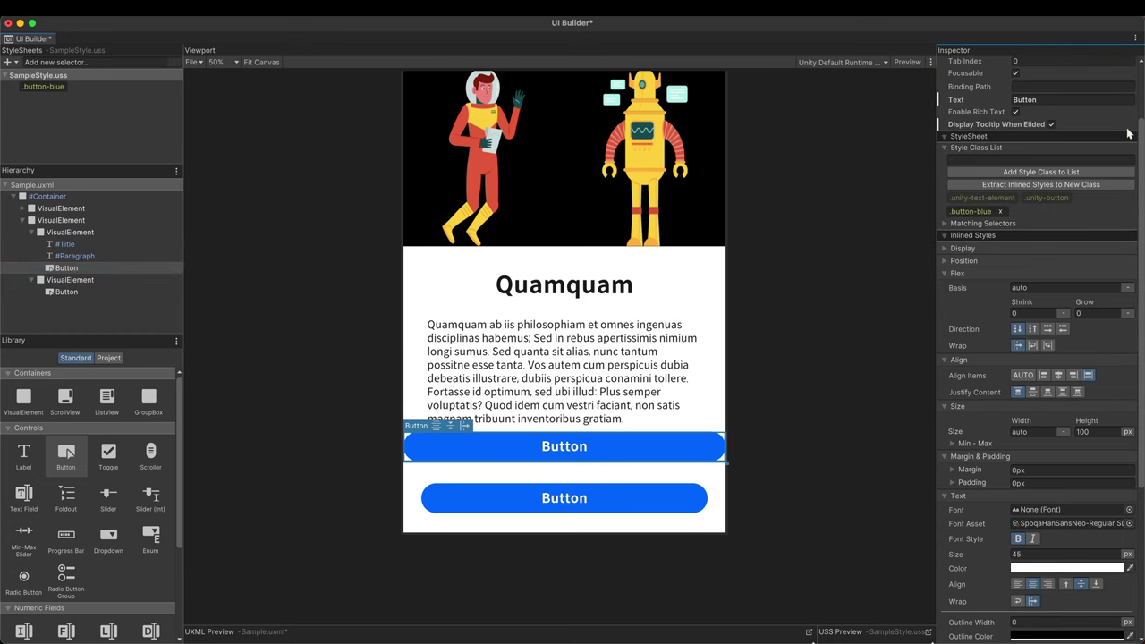
{"action": "left_click", "coordinate": [1000, 213]}
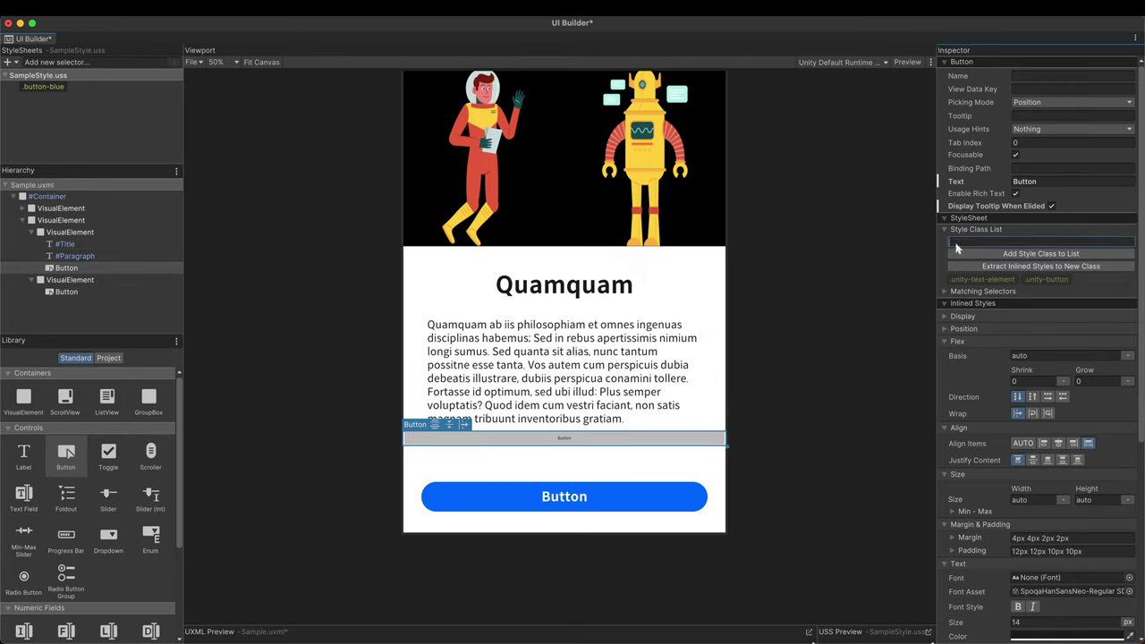
{"action": "type", "text": "button-blue"}
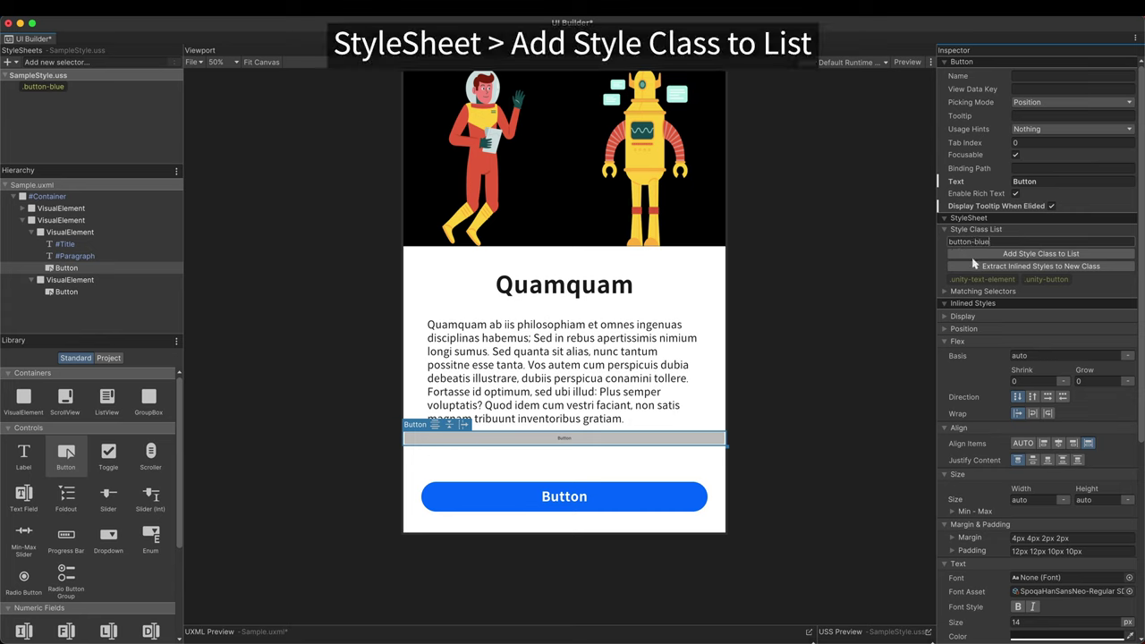
{"action": "left_click", "coordinate": [977, 257]}
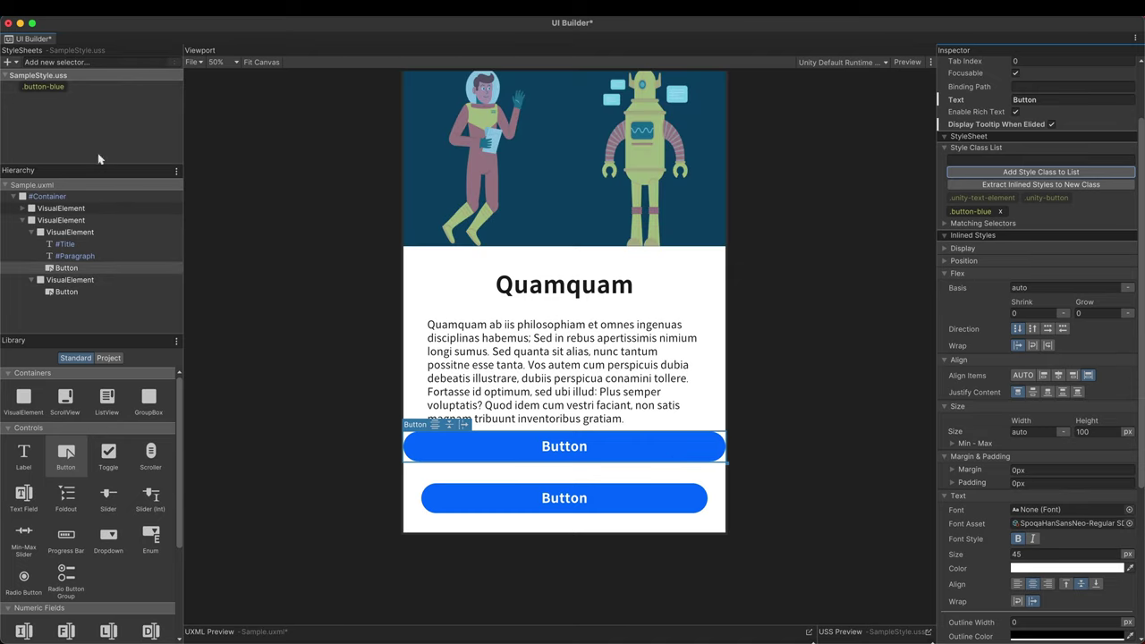
Check the .button-blue background colour, then delete the extra test button and save the layout
{"action": "left_click", "coordinate": [43, 89]}
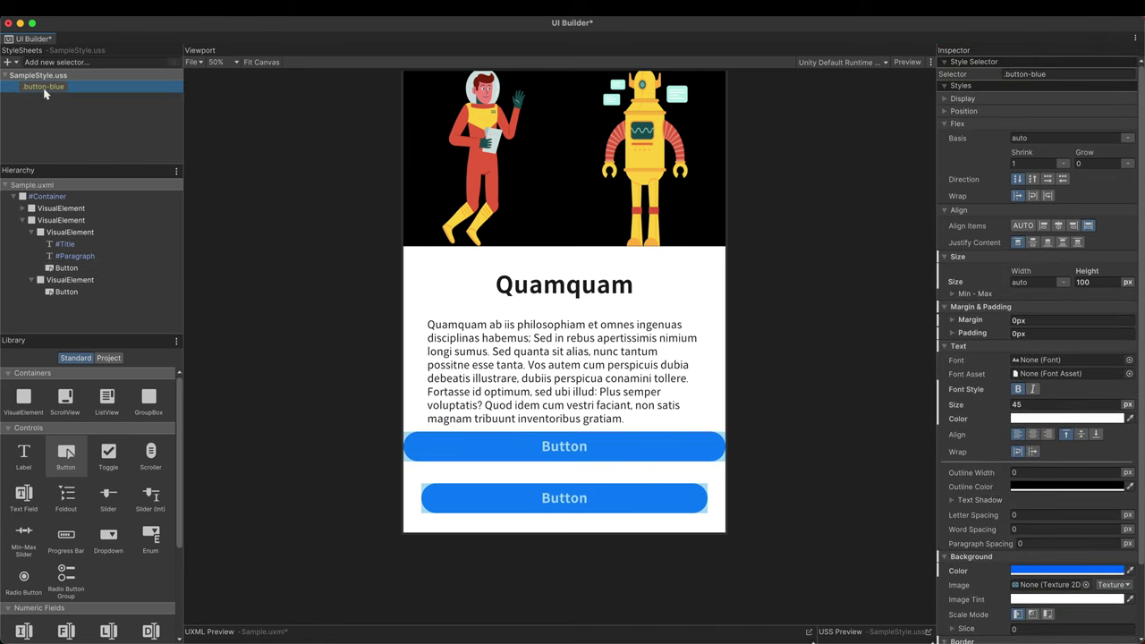
{"action": "left_click", "coordinate": [1020, 573]}
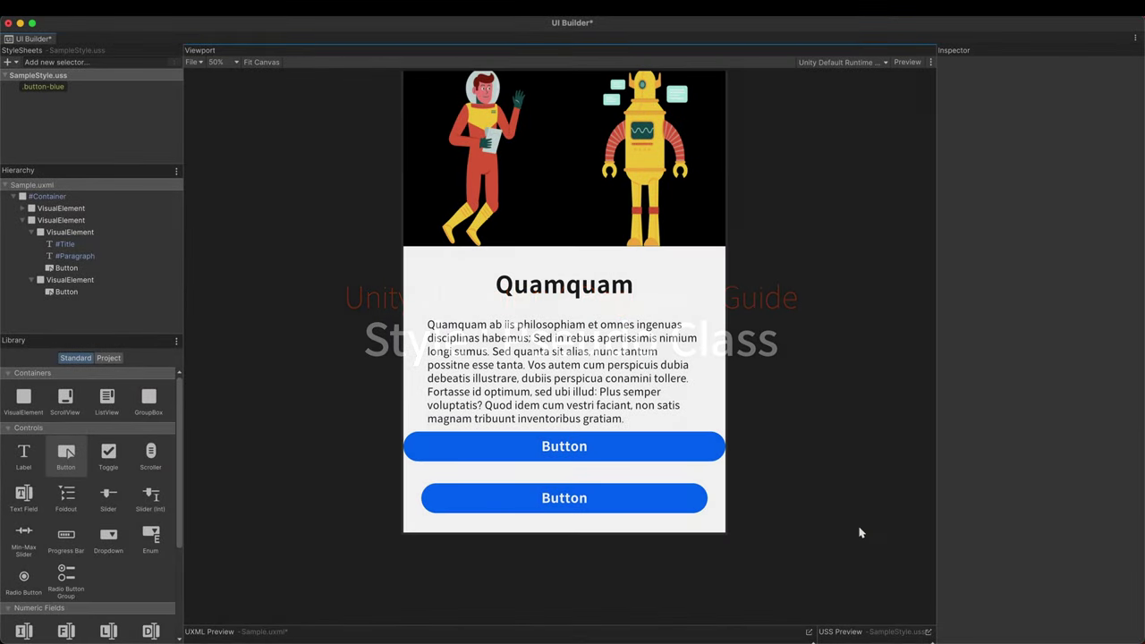
{"action": "left_click", "coordinate": [96, 268]}
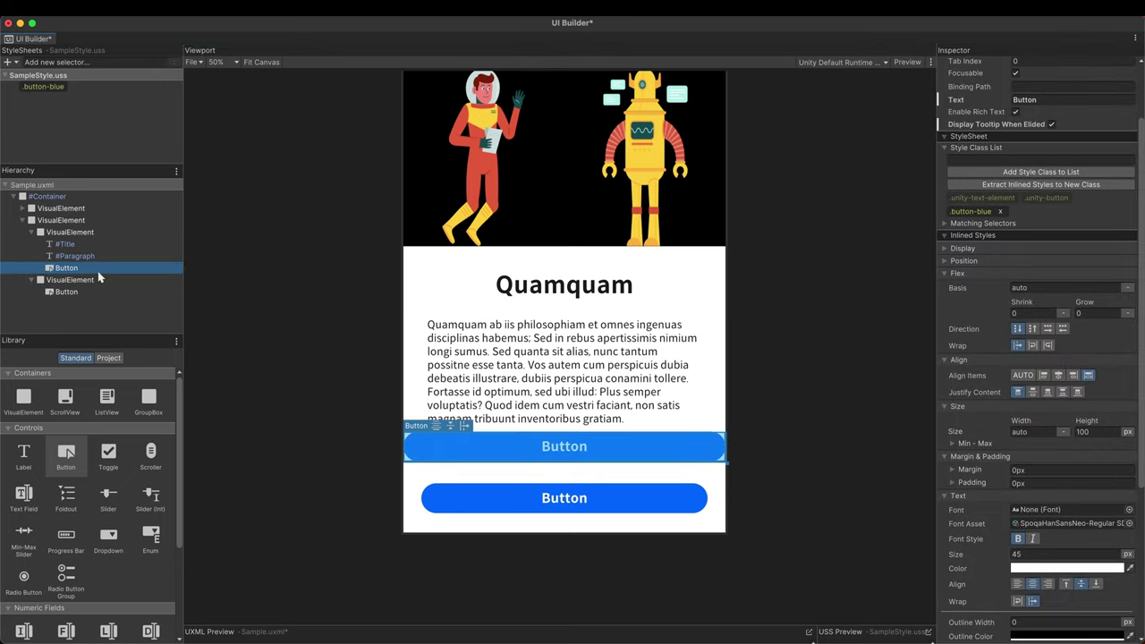
{"action": "key", "text": "Delete"}
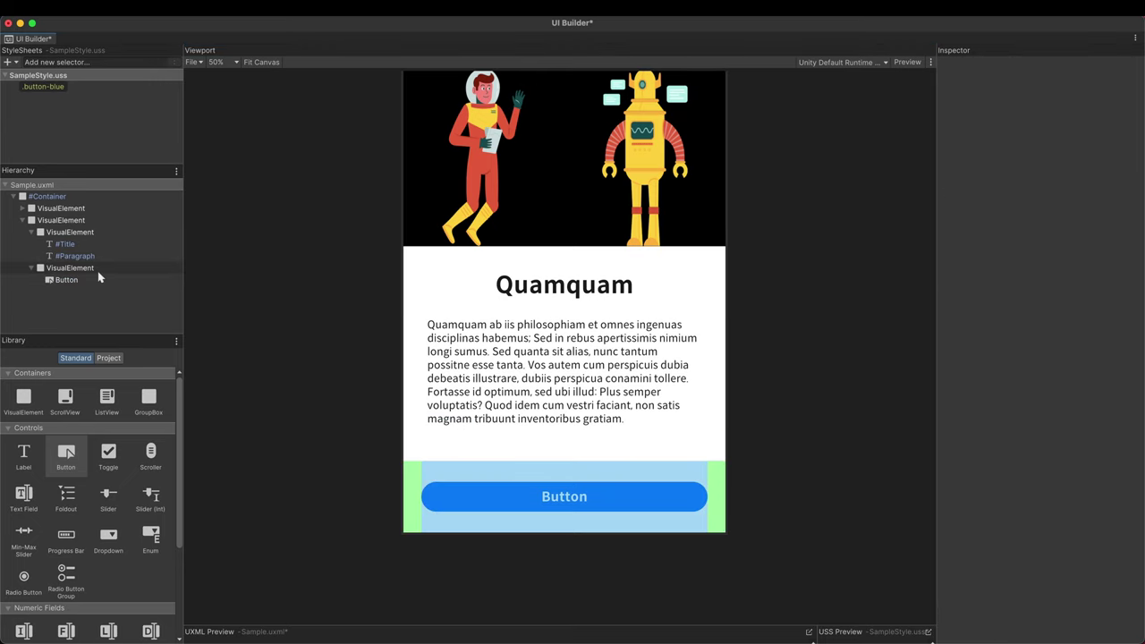
{"action": "key", "text": "ctrl+s"}
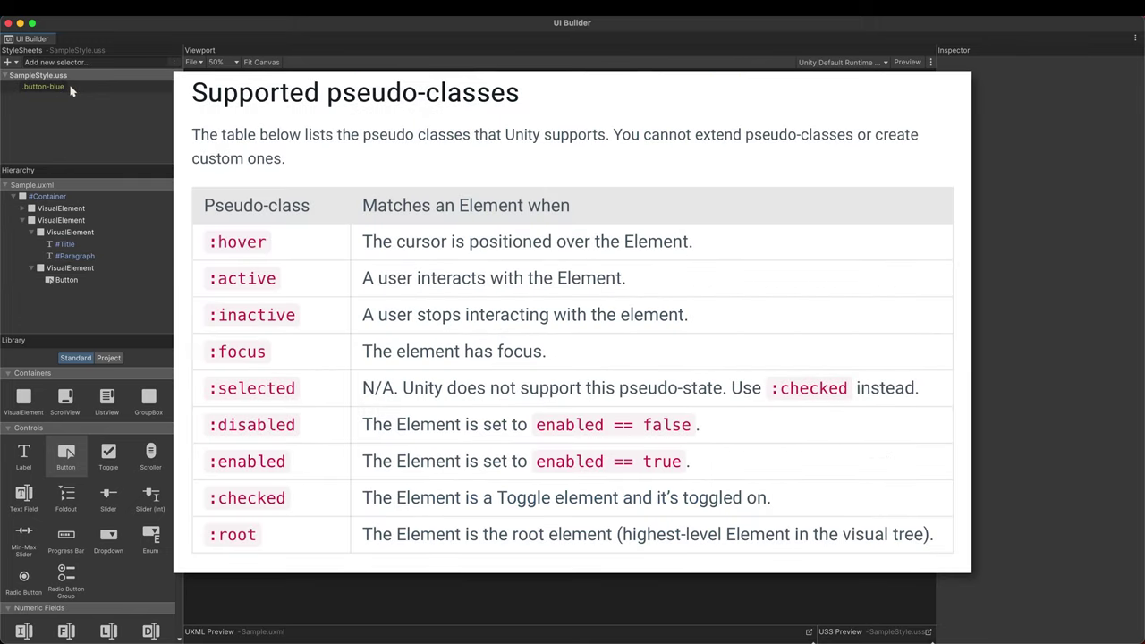
Create a .button-blue:hover selector with Transform Scale 1.1 and preview the hover effect
{"action": "left_click", "coordinate": [71, 90]}
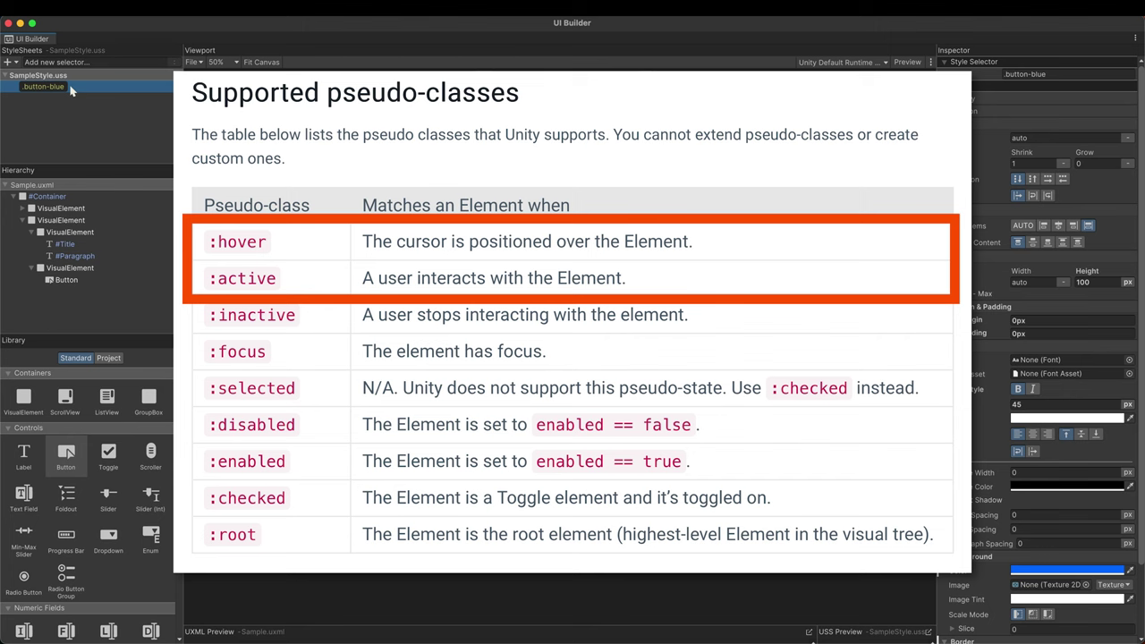
{"action": "left_click", "coordinate": [80, 63]}
{"action": "type", "text": ".buto"}
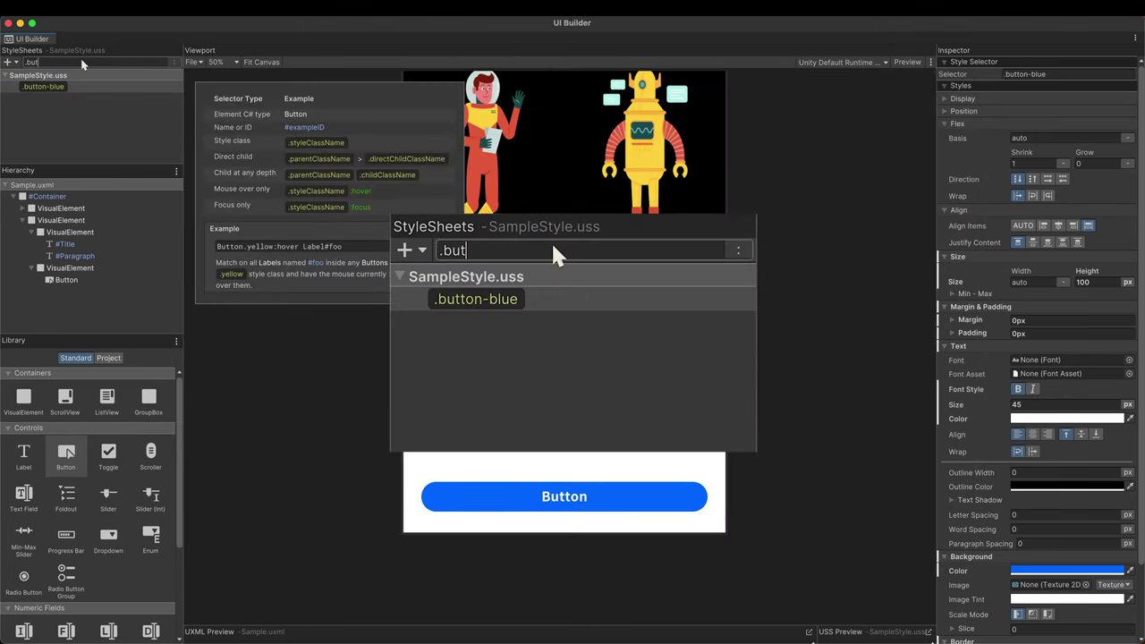
{"action": "type", "text": "ton-blue:hover"}
{"action": "key", "text": "Return"}
{"action": "left_click", "coordinate": [60, 103]}
{"action": "scroll", "coordinate": [1129, 501], "scroll_direction": "down", "scroll_amount": 3}
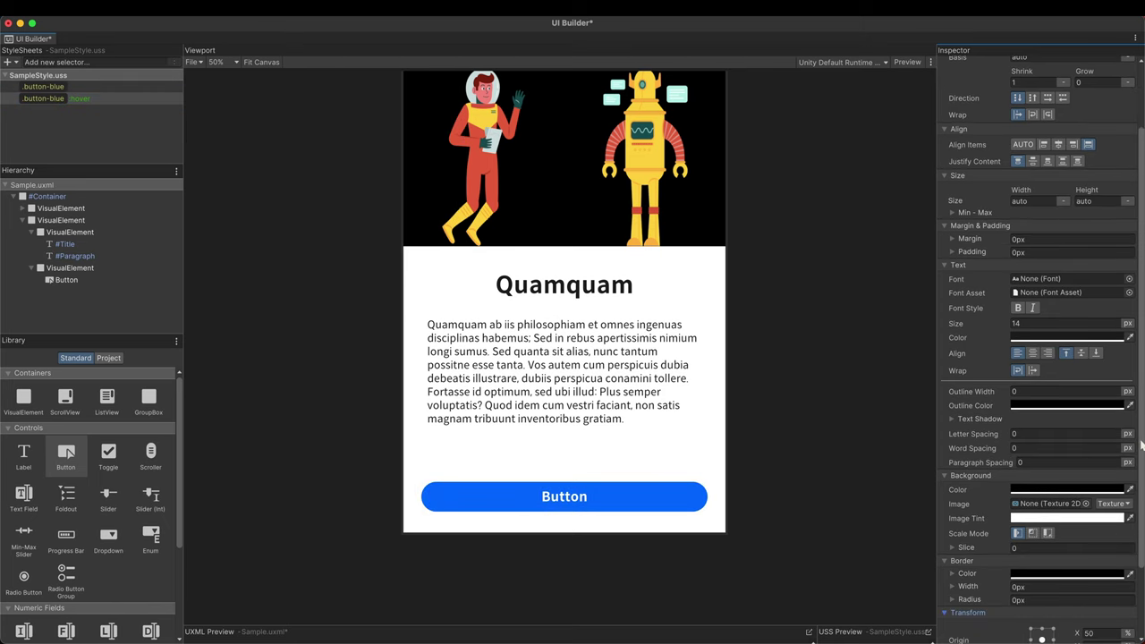
{"action": "scroll", "coordinate": [1136, 465], "scroll_direction": "down", "scroll_amount": 3}
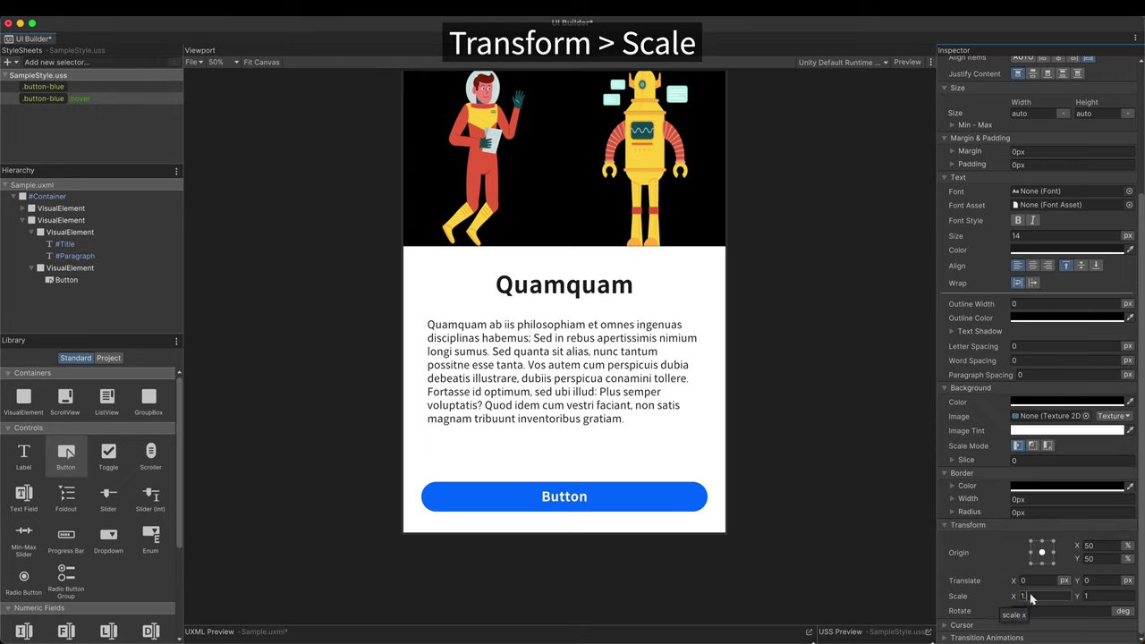
{"action": "left_click", "coordinate": [1089, 596]}
{"action": "type", "text": "1."}
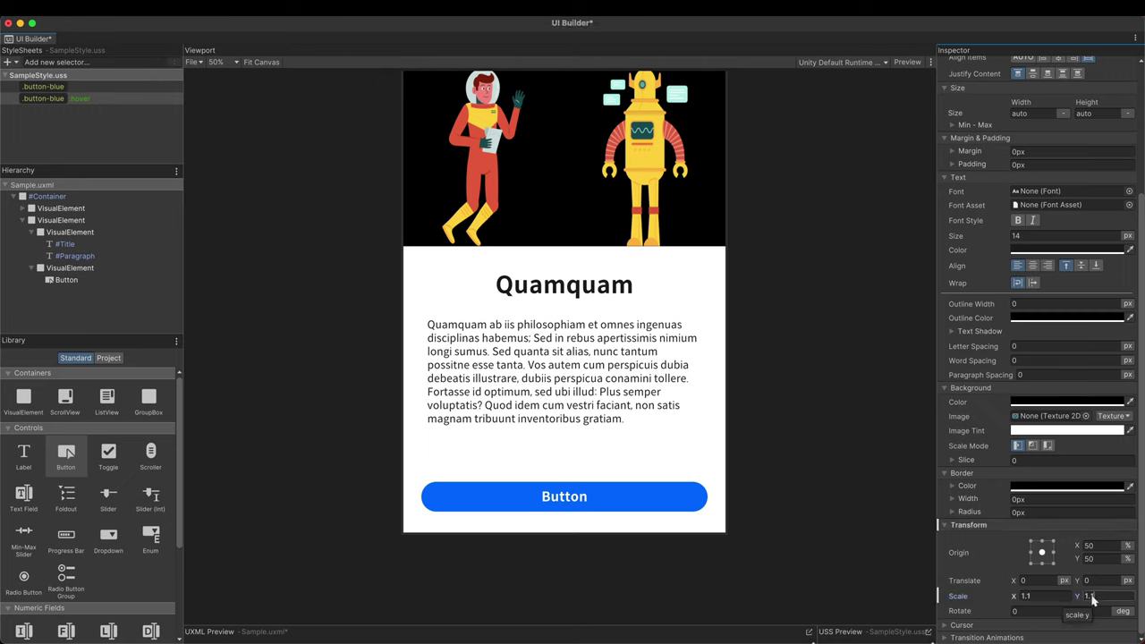
{"action": "type", "text": "1"}
{"action": "left_click", "coordinate": [906, 63]}
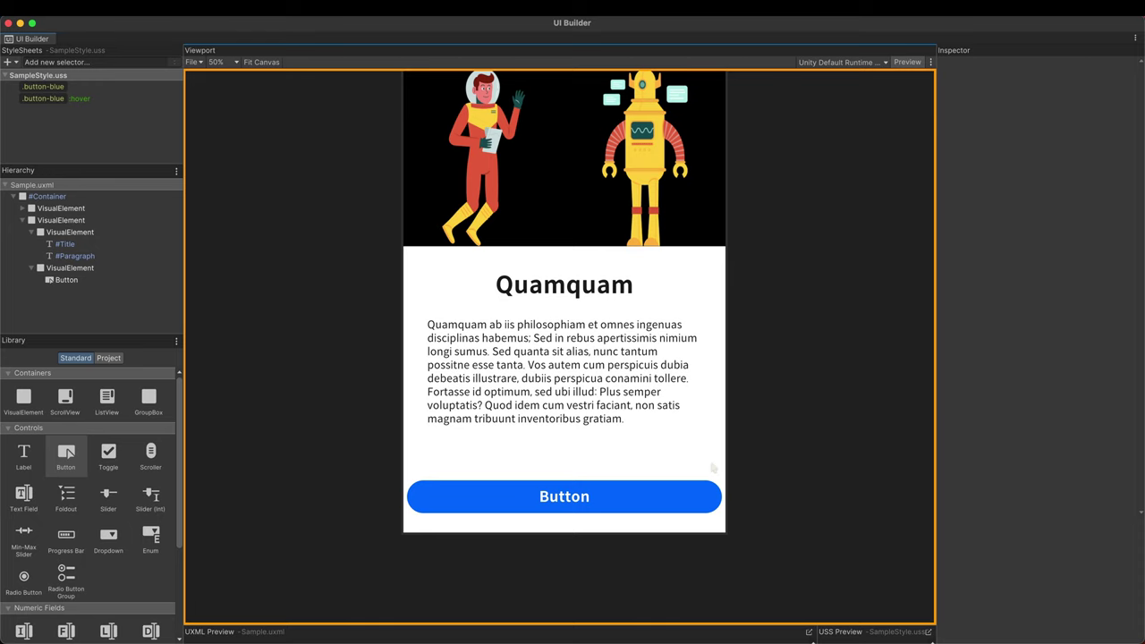
Add a .button-blue:active selector with light blue 23A6FF background and test pressing it in Preview
{"action": "left_click", "coordinate": [99, 62]}
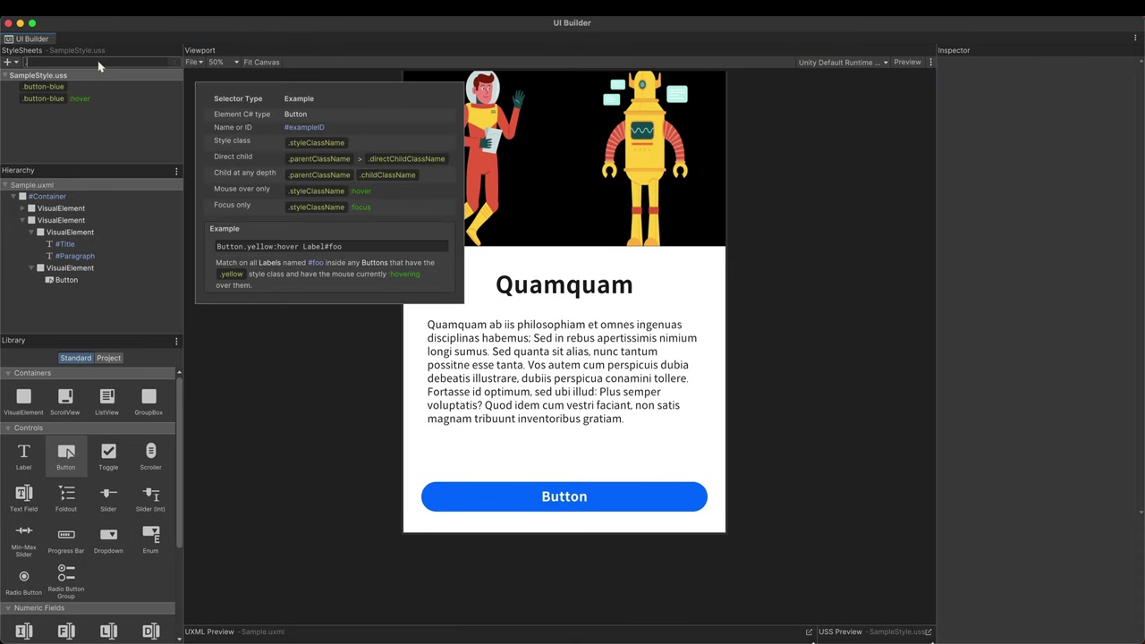
{"action": "type", "text": ".button-blue:active"}
{"action": "key", "text": "Return"}
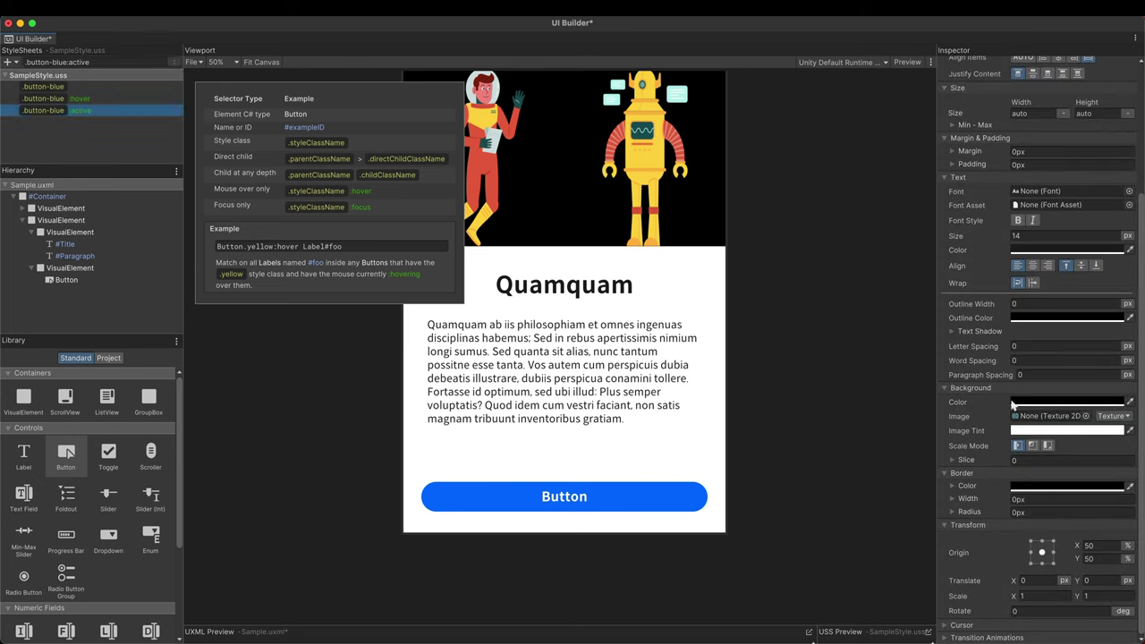
{"action": "left_click", "coordinate": [1065, 402]}
{"action": "left_click", "coordinate": [1027, 463]}
{"action": "left_click_drag", "start_coordinate": [1077, 417], "coordinate": [1102, 394]}
{"action": "left_click", "coordinate": [906, 62]}
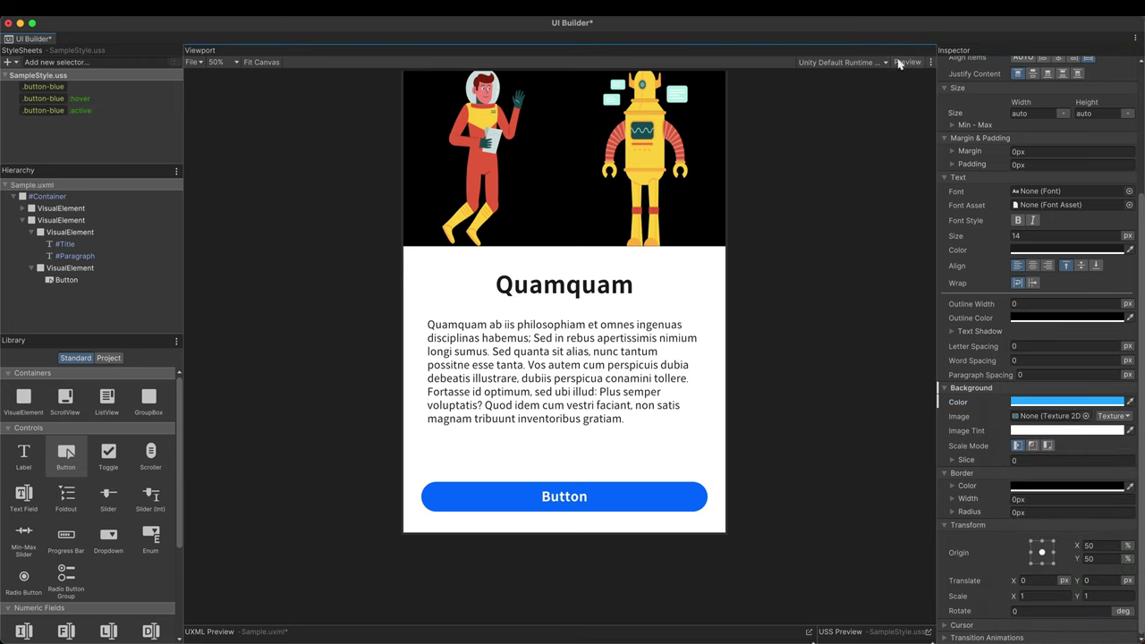
{"action": "left_click", "coordinate": [676, 495]}
{"action": "left_click", "coordinate": [675, 495]}
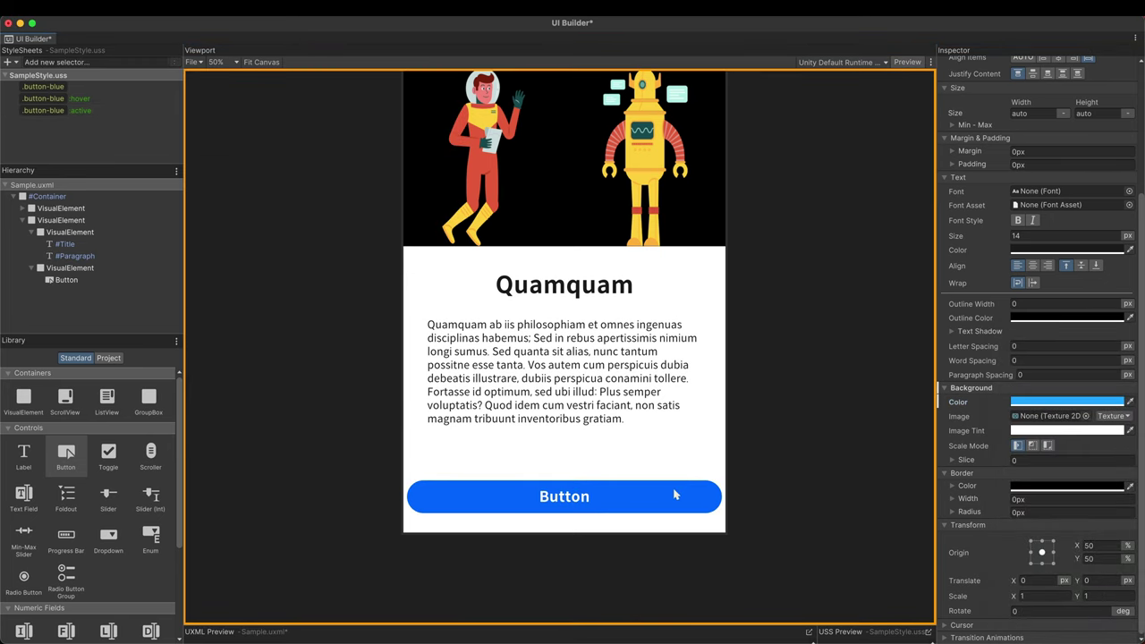
{"action": "left_click", "coordinate": [676, 495]}
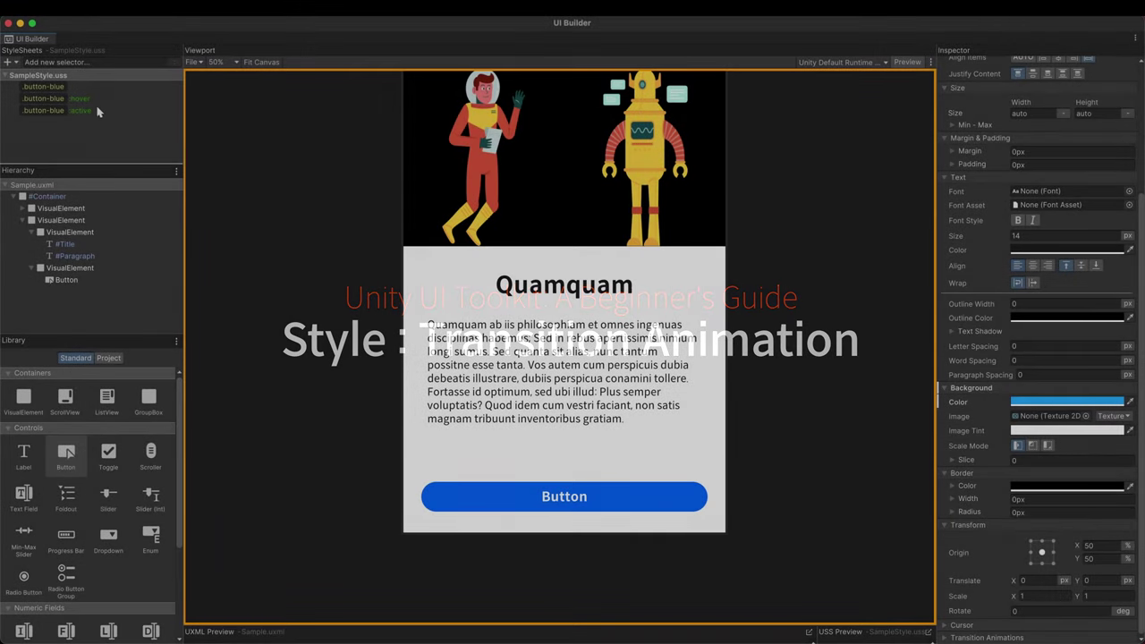
Expand the base .button-blue Transition Animations, keeping all properties animated
{"action": "left_click", "coordinate": [99, 88]}
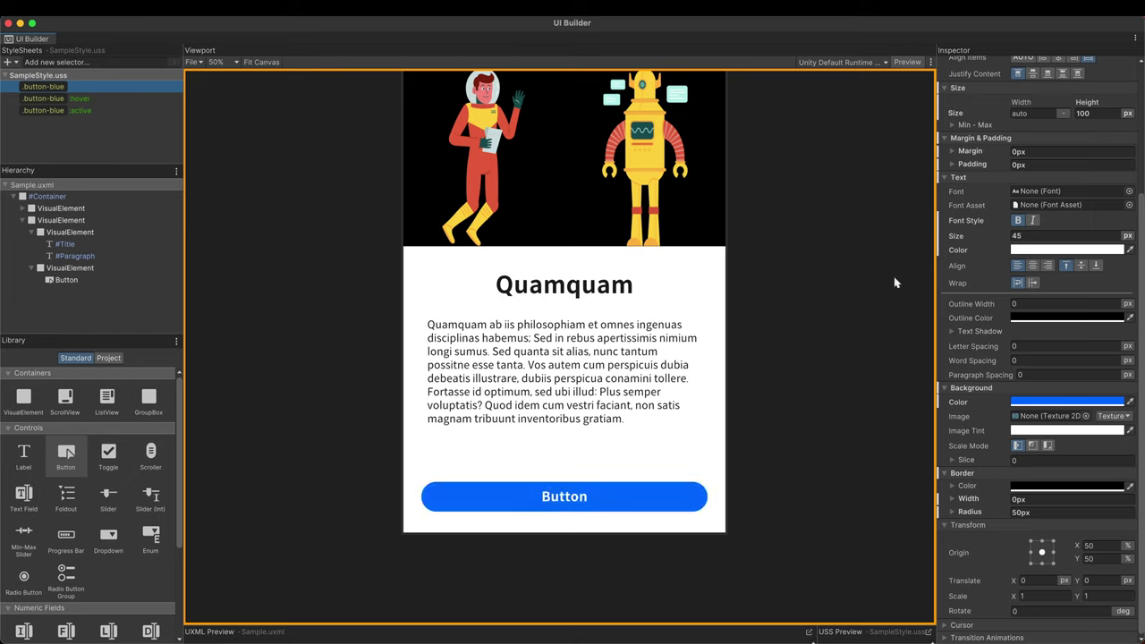
{"action": "left_click", "coordinate": [985, 637]}
{"action": "scroll", "coordinate": [1020, 542], "scroll_direction": "down", "scroll_amount": 2}
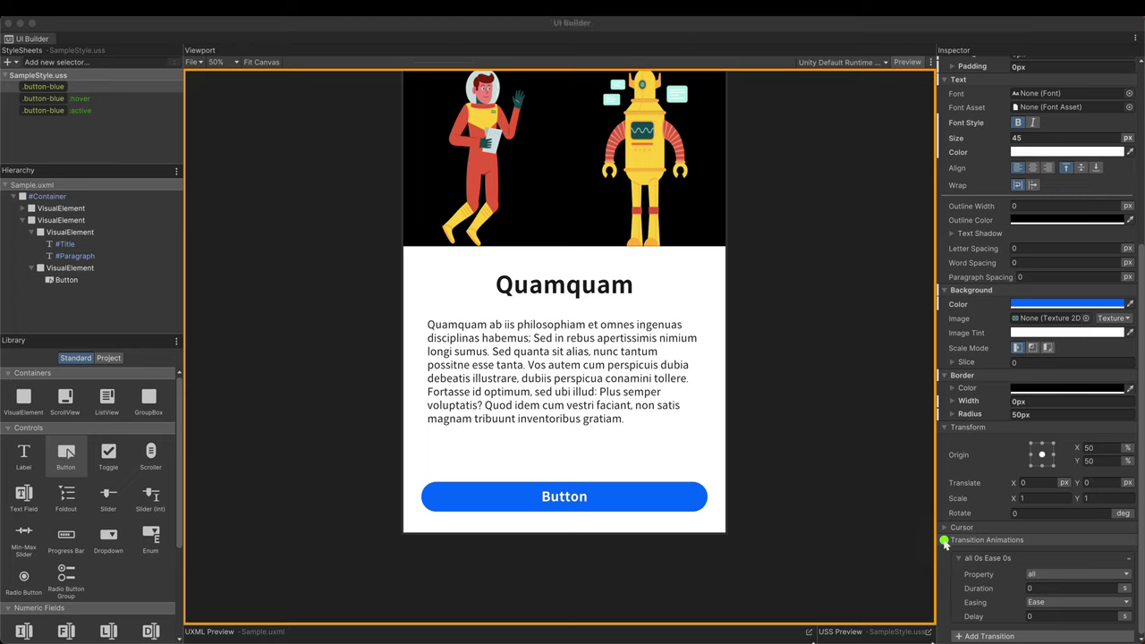
{"action": "left_click", "coordinate": [1038, 574]}
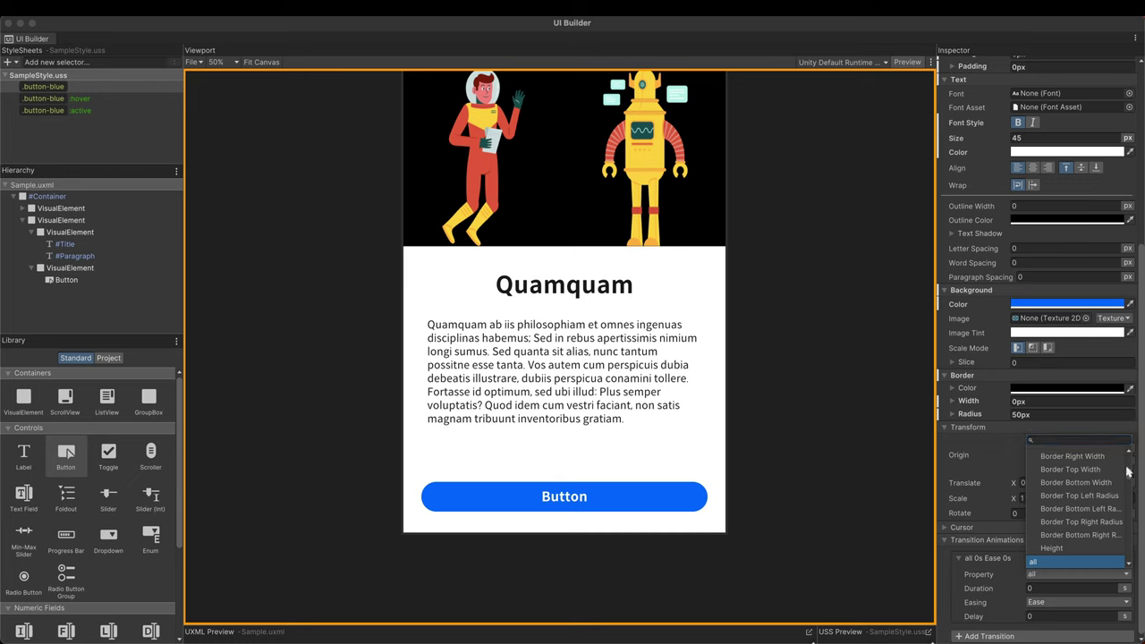
{"action": "left_click_drag", "start_coordinate": [1130, 476], "coordinate": [1128, 461]}
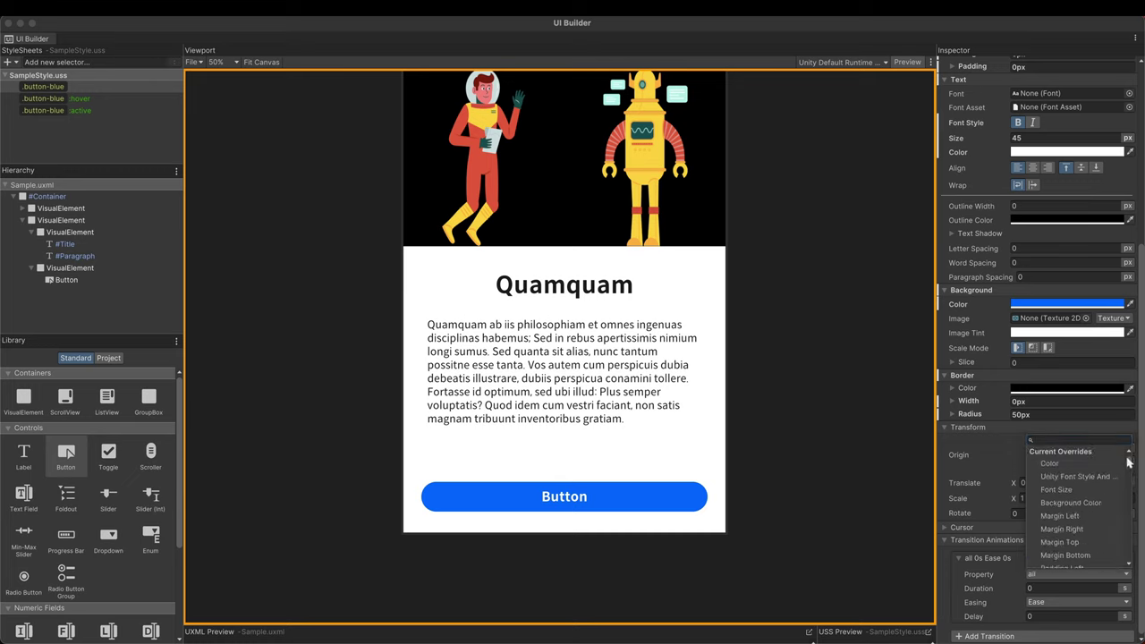
{"action": "left_click", "coordinate": [988, 448]}
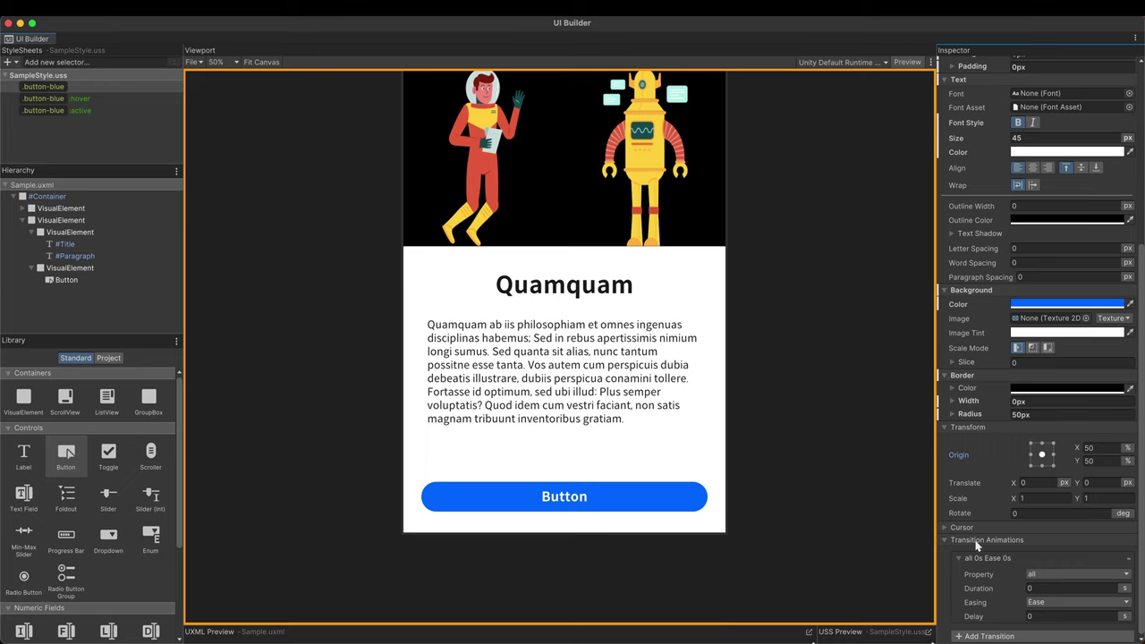
Set the transition duration to 0.5 s and the easing to EaseOutElastic
{"action": "left_click", "coordinate": [1041, 591]}
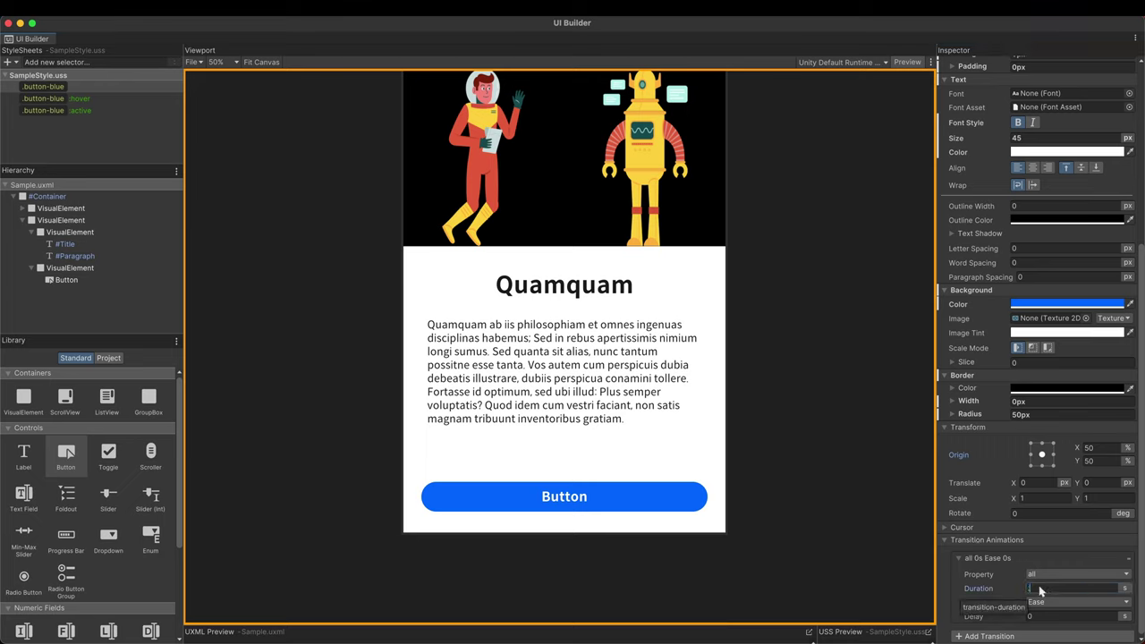
{"action": "type", "text": "0.5"}
{"action": "key", "text": "Return"}
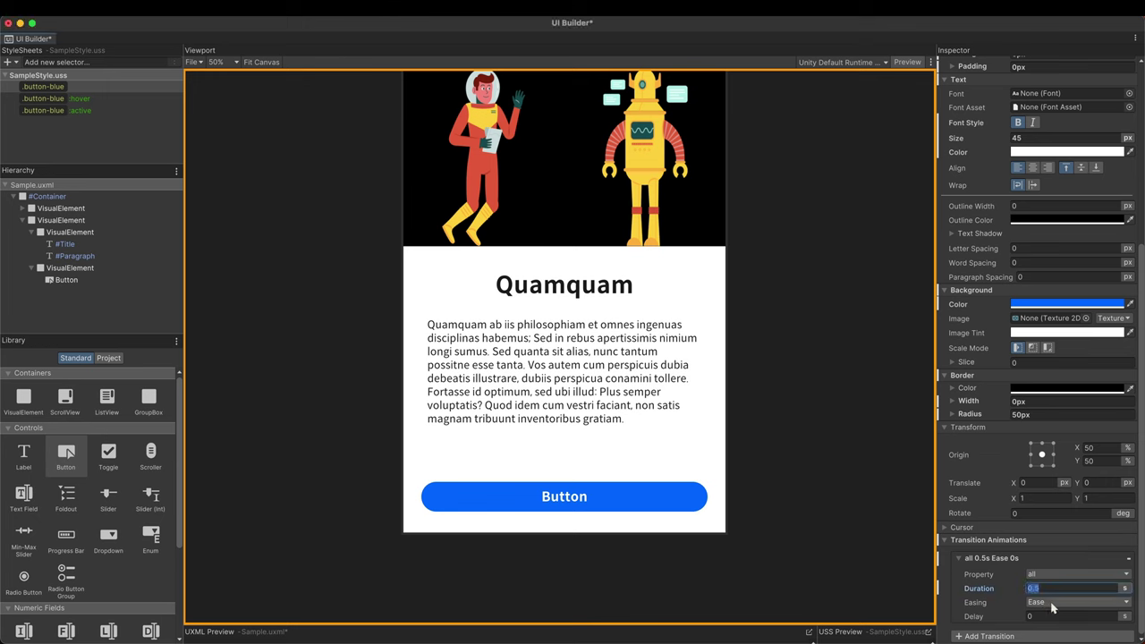
{"action": "left_click", "coordinate": [1054, 605]}
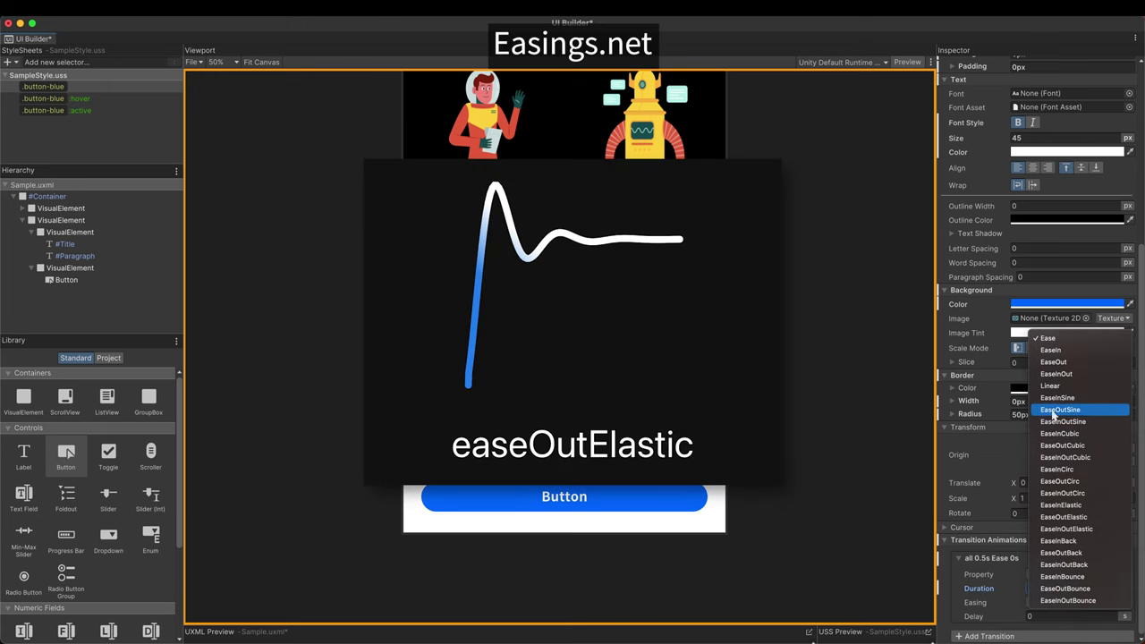
{"action": "left_click", "coordinate": [1052, 524]}
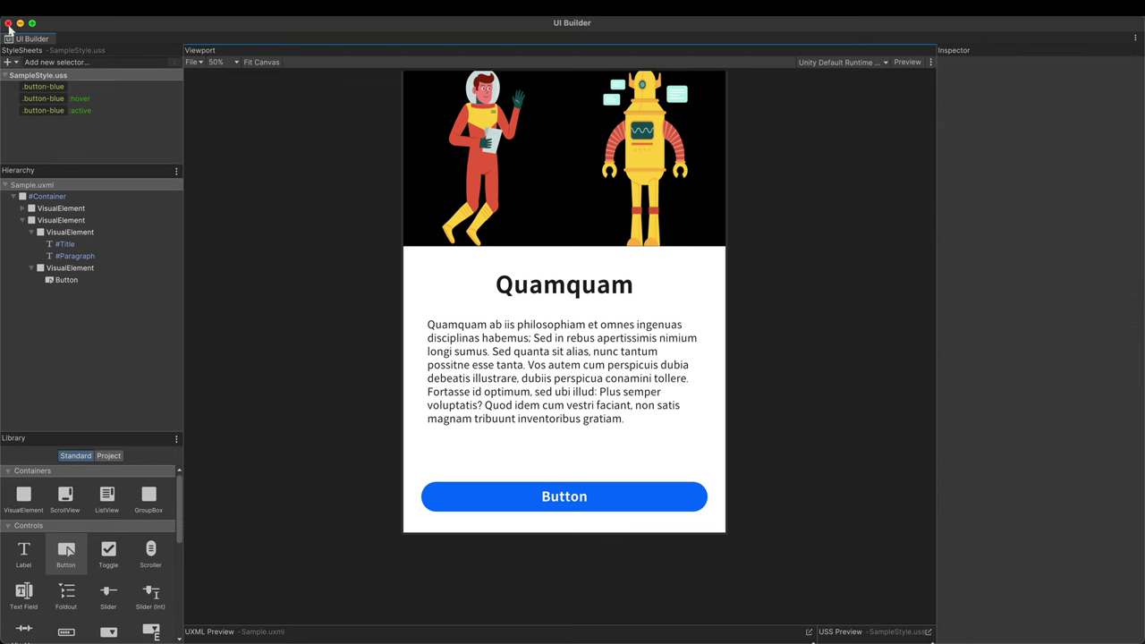
Close UI Builder and enter Play mode to test the button's hover animation
{"action": "left_click", "coordinate": [8, 24]}
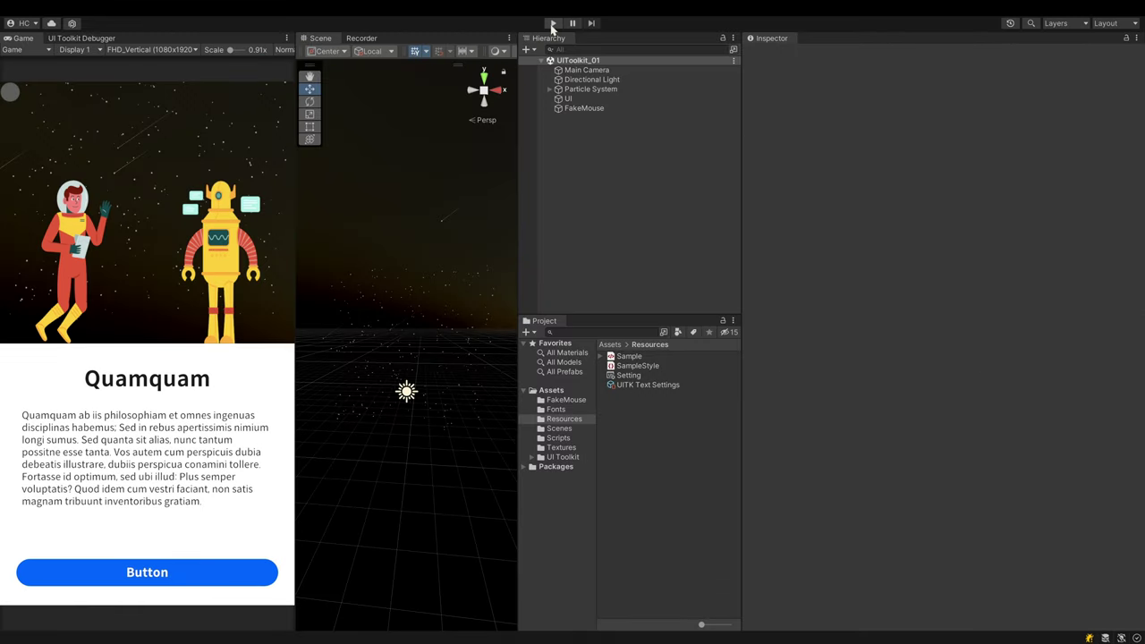
{"action": "left_click", "coordinate": [552, 24]}
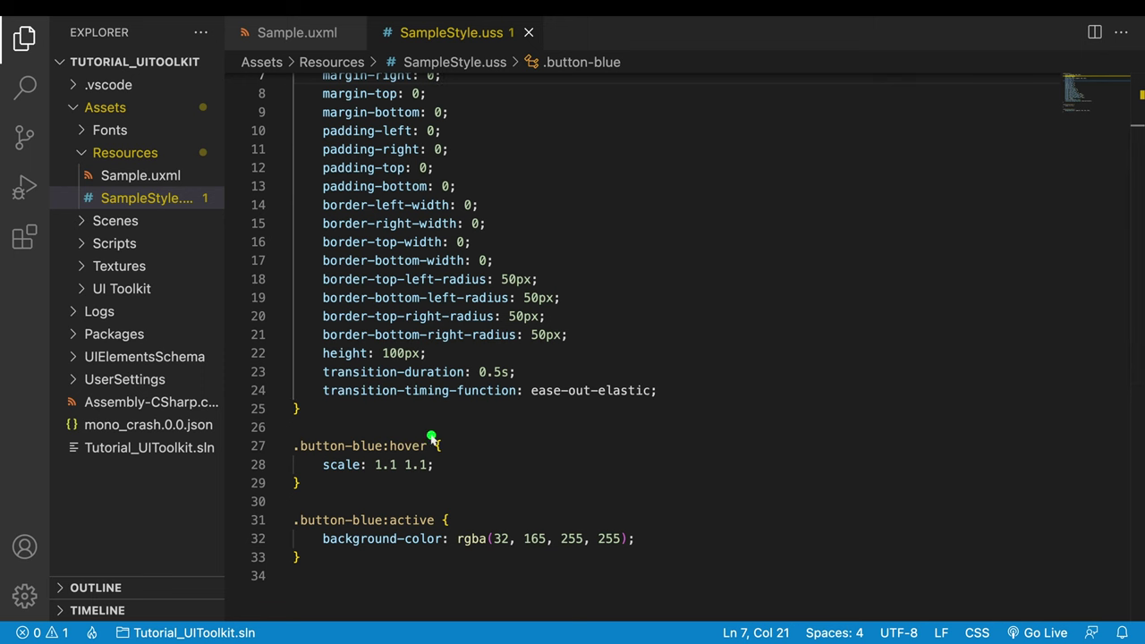
Return from Visual Studio Code's SampleStyle.uss to Unity's UI Builder
{"action": "left_click", "coordinate": [311, 392]}
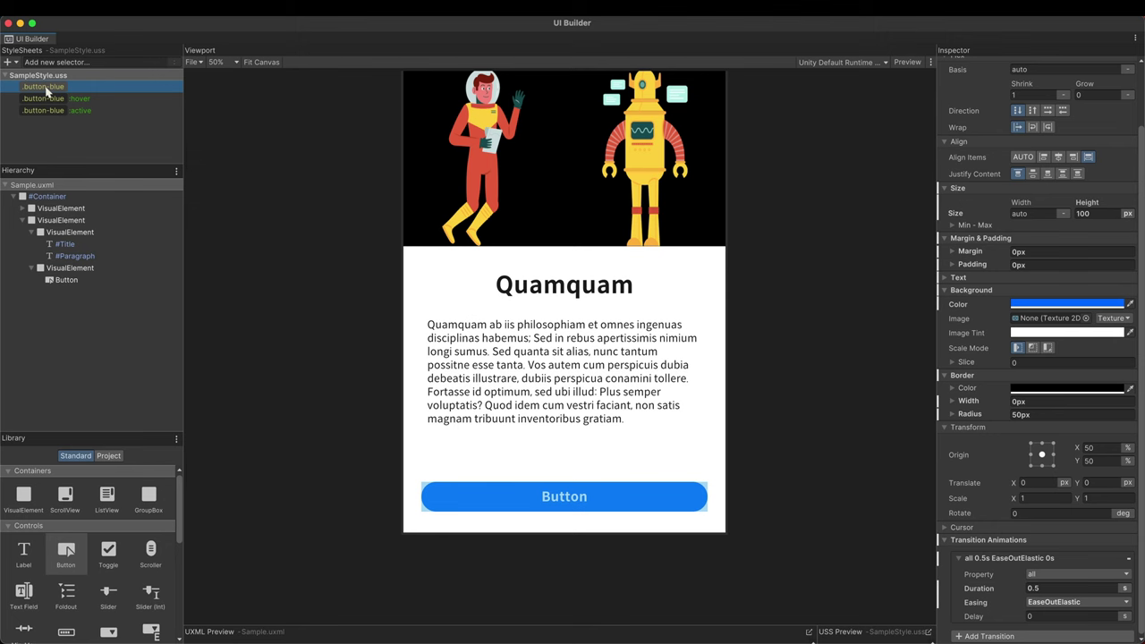
Shorten the .button-blue transition to 0.1 s with EaseOut, then edit the :hover scale
{"action": "left_click", "coordinate": [1054, 590]}
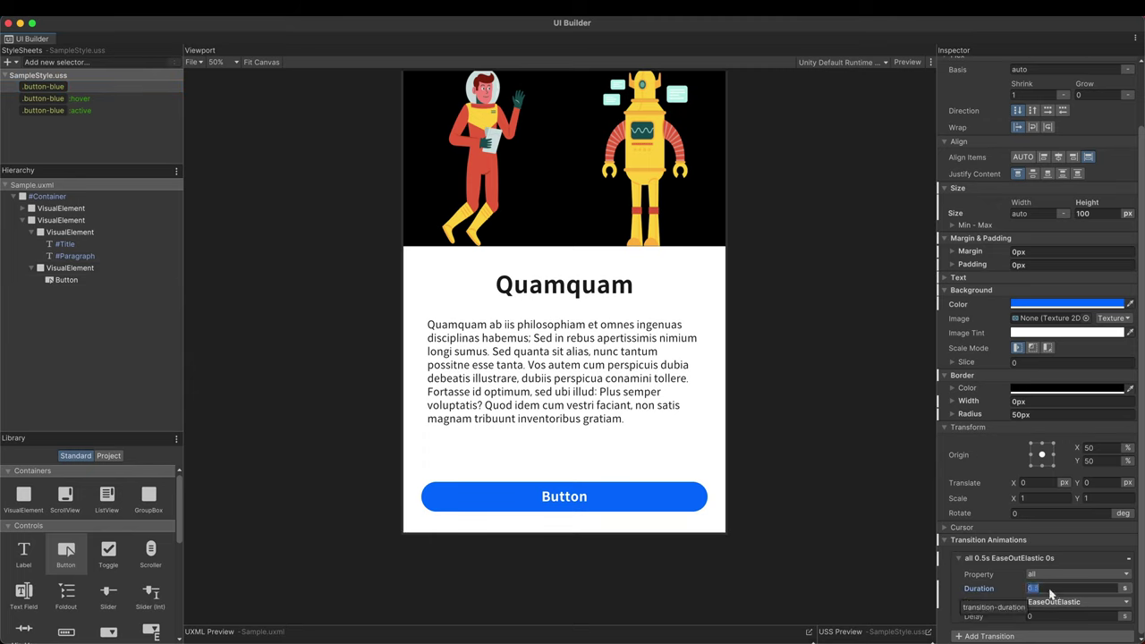
{"action": "type", "text": ".1"}
{"action": "key", "text": "Return"}
{"action": "left_click", "coordinate": [1055, 603]}
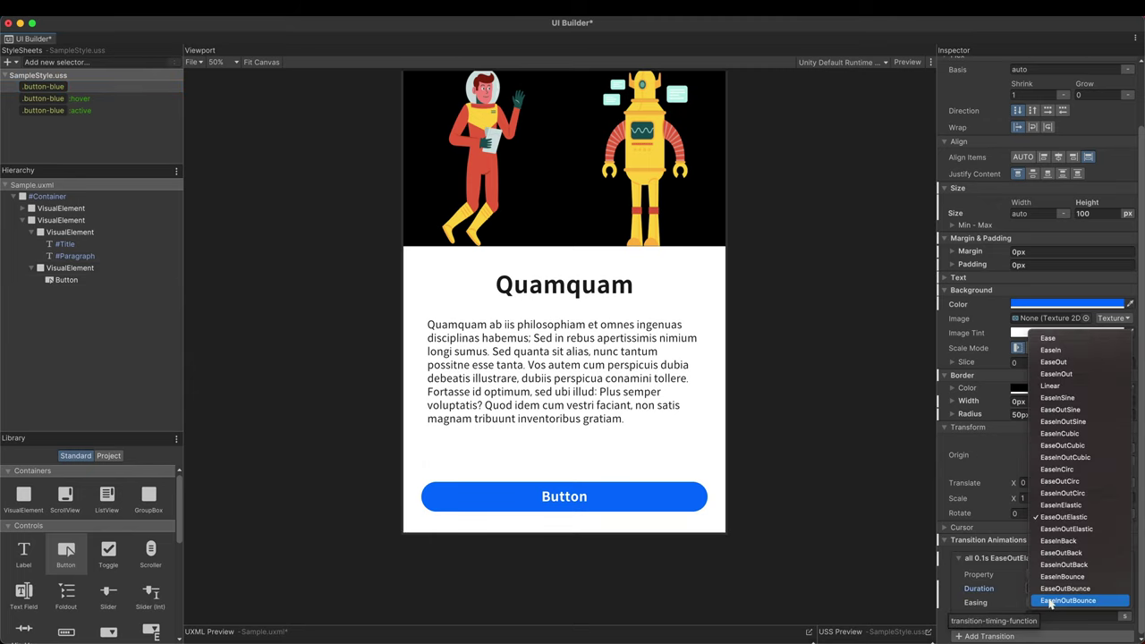
{"action": "left_click", "coordinate": [1060, 361]}
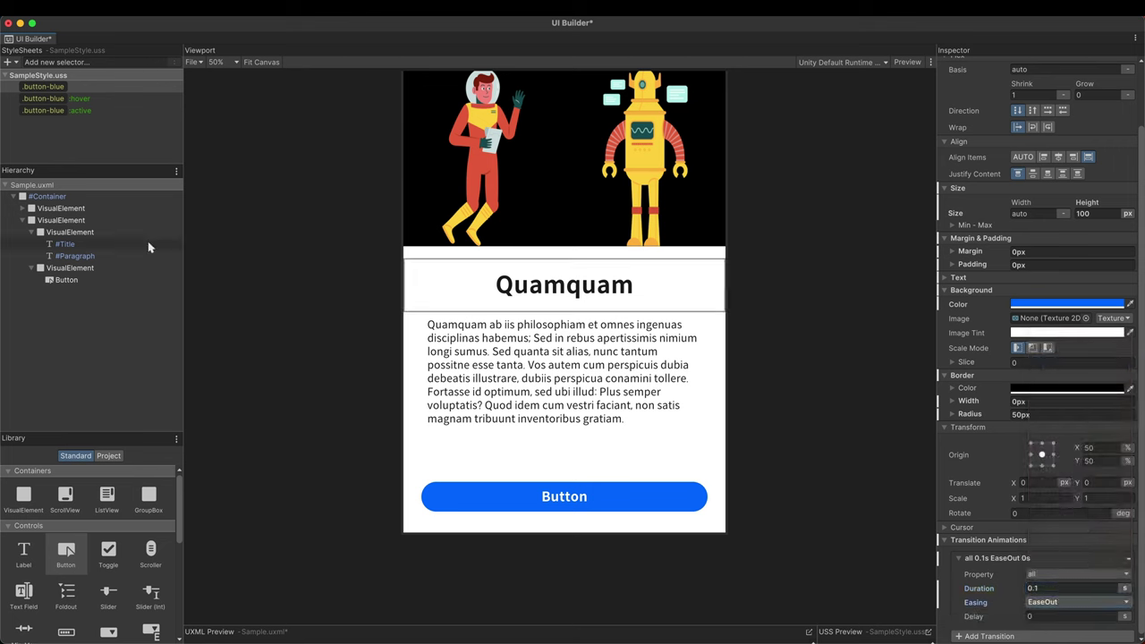
{"action": "left_click", "coordinate": [68, 99]}
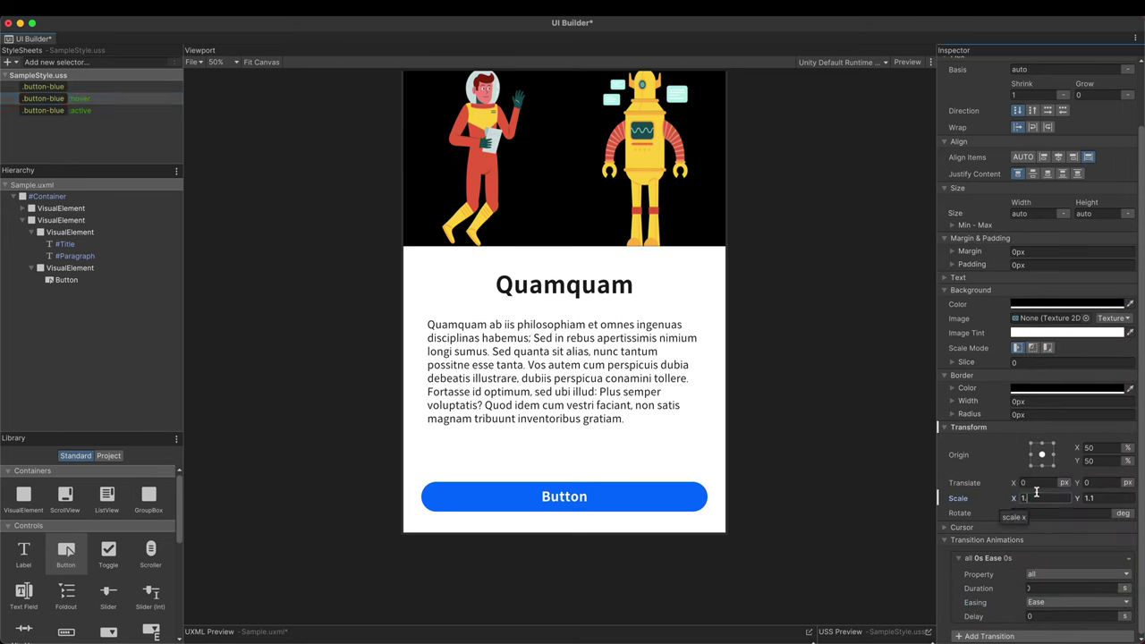
{"action": "key", "text": "Tab"}
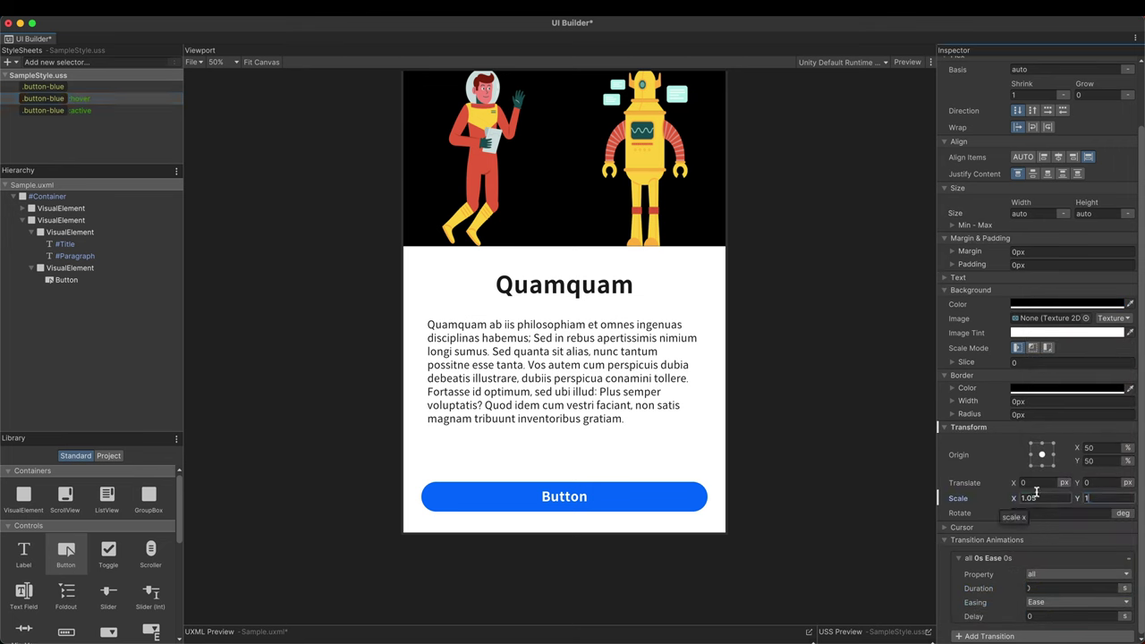